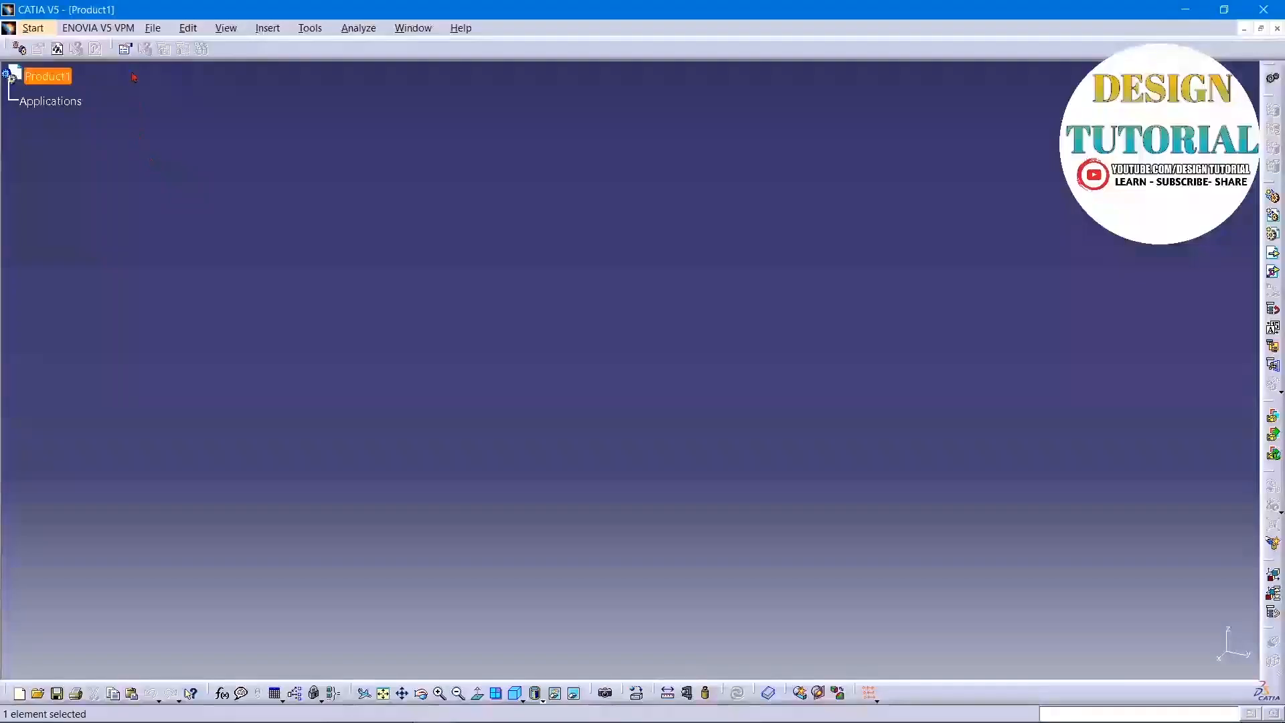
Step: Create a new document of type Part
{"action": "left_click", "coordinate": [153, 28]}
{"action": "left_click", "coordinate": [171, 47]}
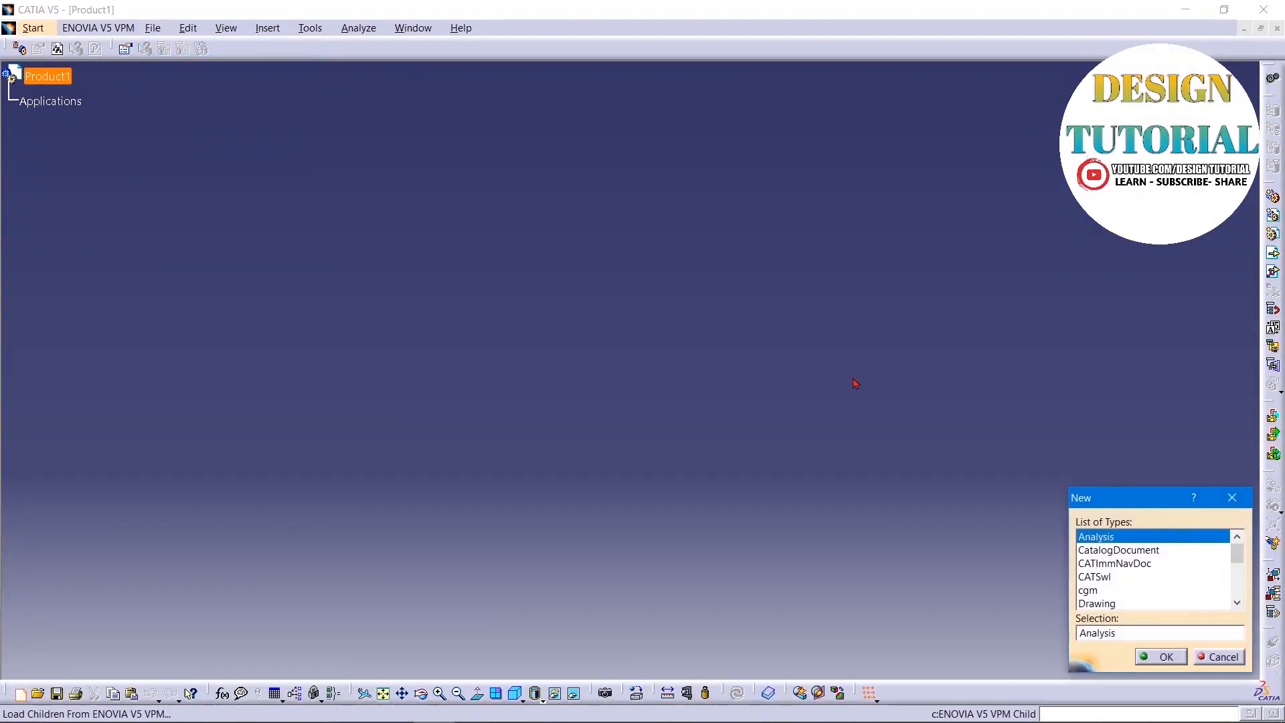
{"action": "scroll", "coordinate": [1093, 555], "scroll_direction": "down", "scroll_amount": 5}
{"action": "left_click", "coordinate": [1087, 536]}
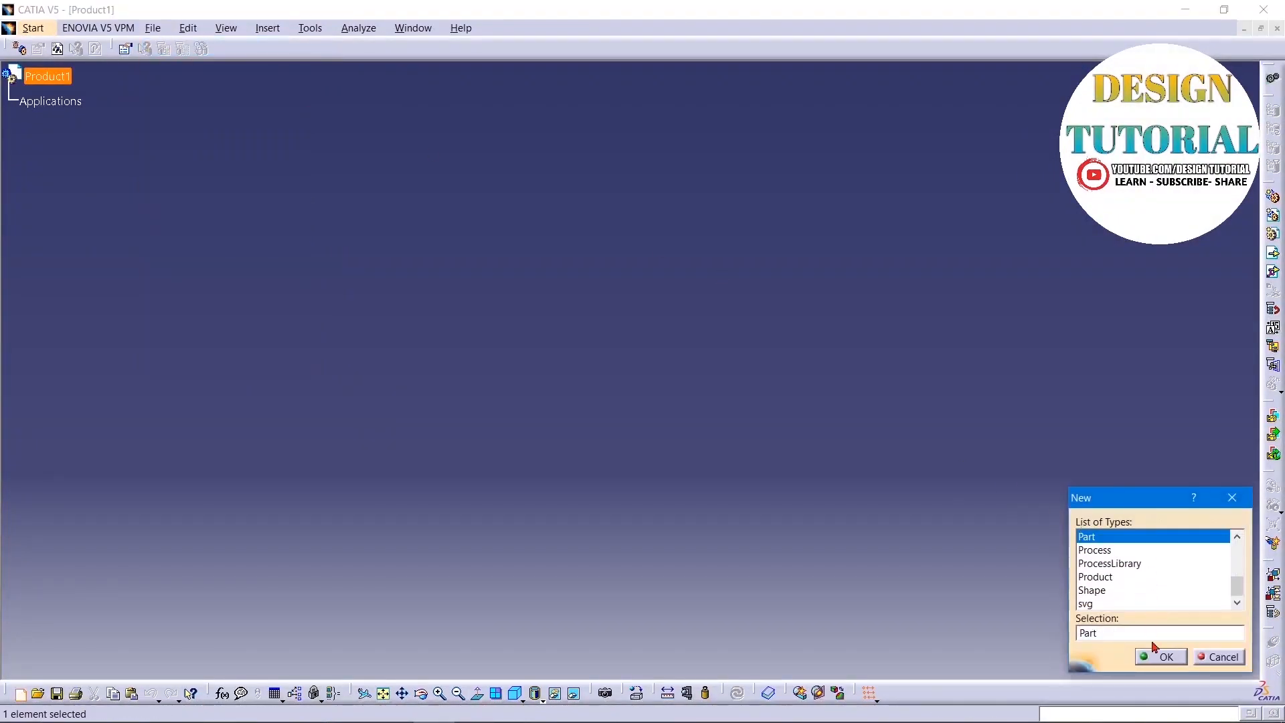
{"action": "left_click", "coordinate": [1165, 659]}
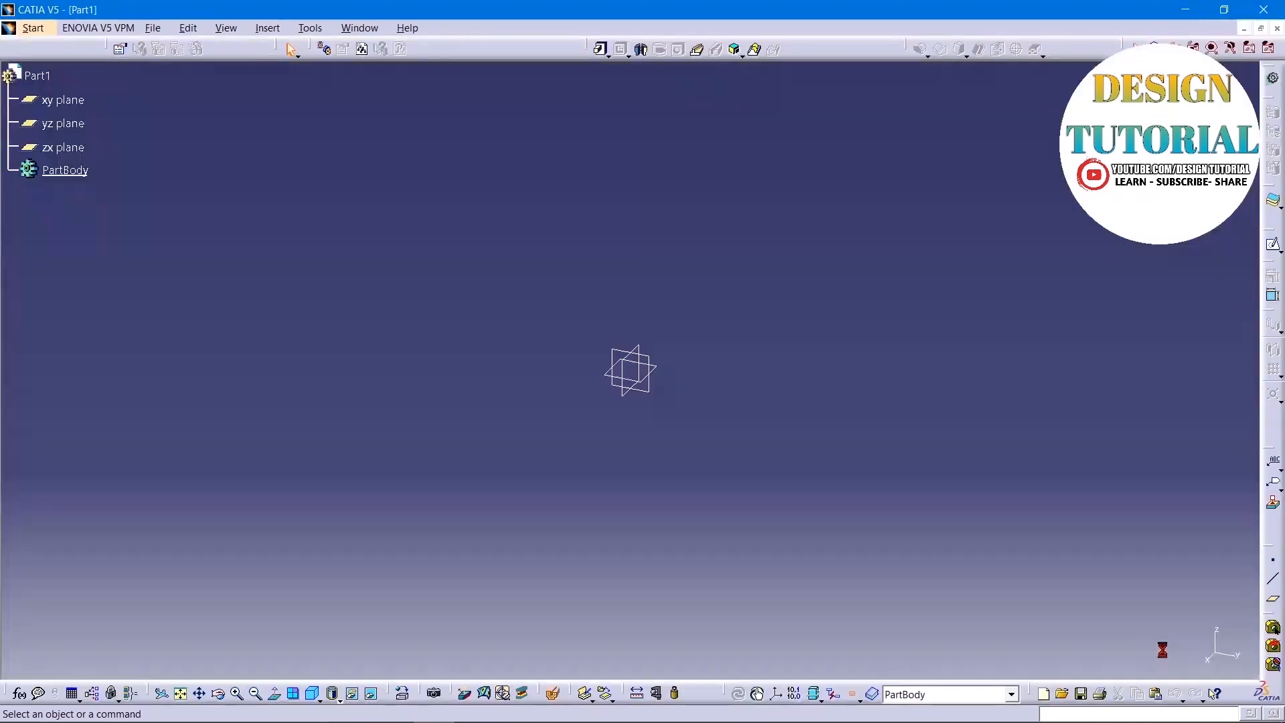
Step: Start a sketch on the xy plane and draw a circle of about 34 mm radius centred on the origin
{"action": "left_click", "coordinate": [653, 371]}
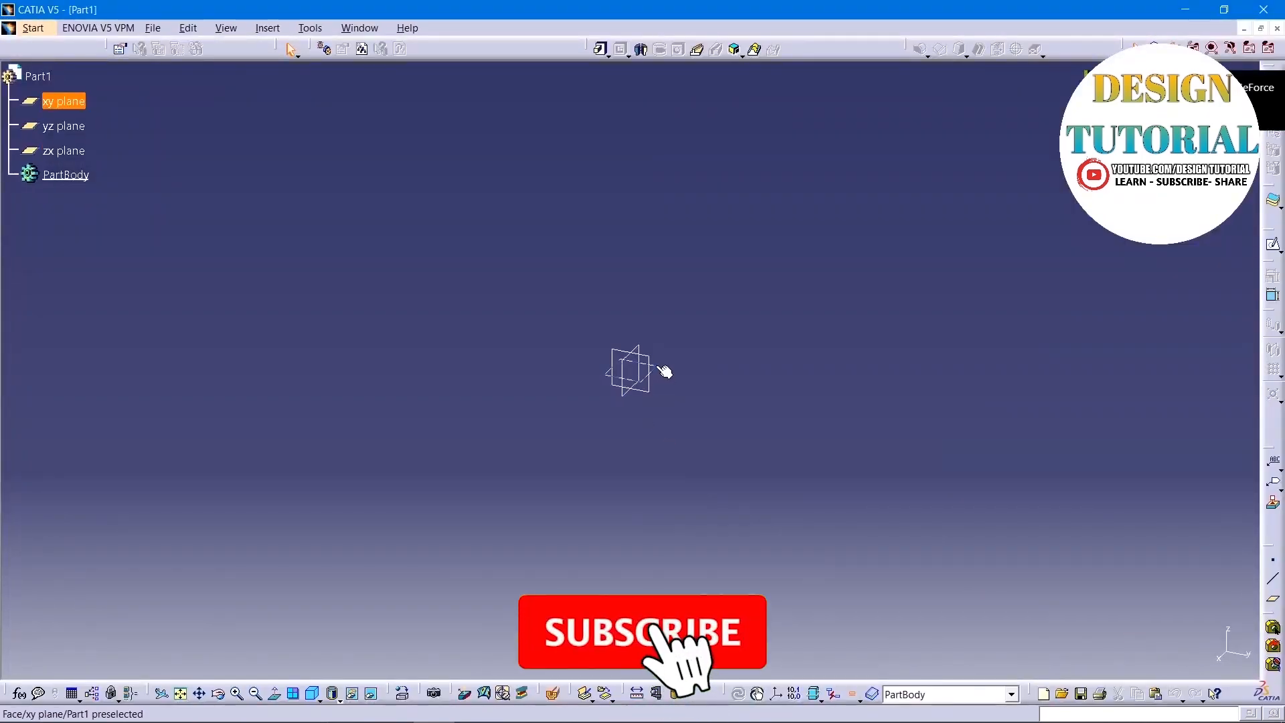
{"action": "left_click", "coordinate": [1273, 245]}
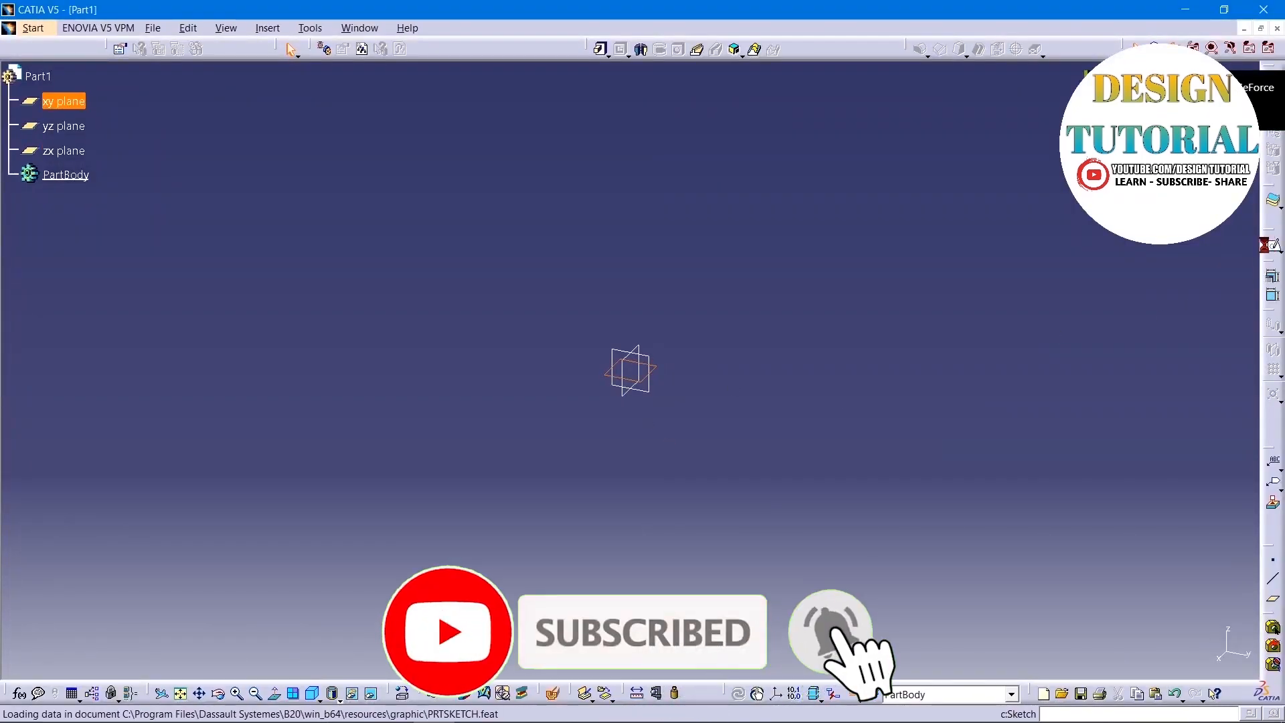
{"action": "left_click", "coordinate": [431, 141]}
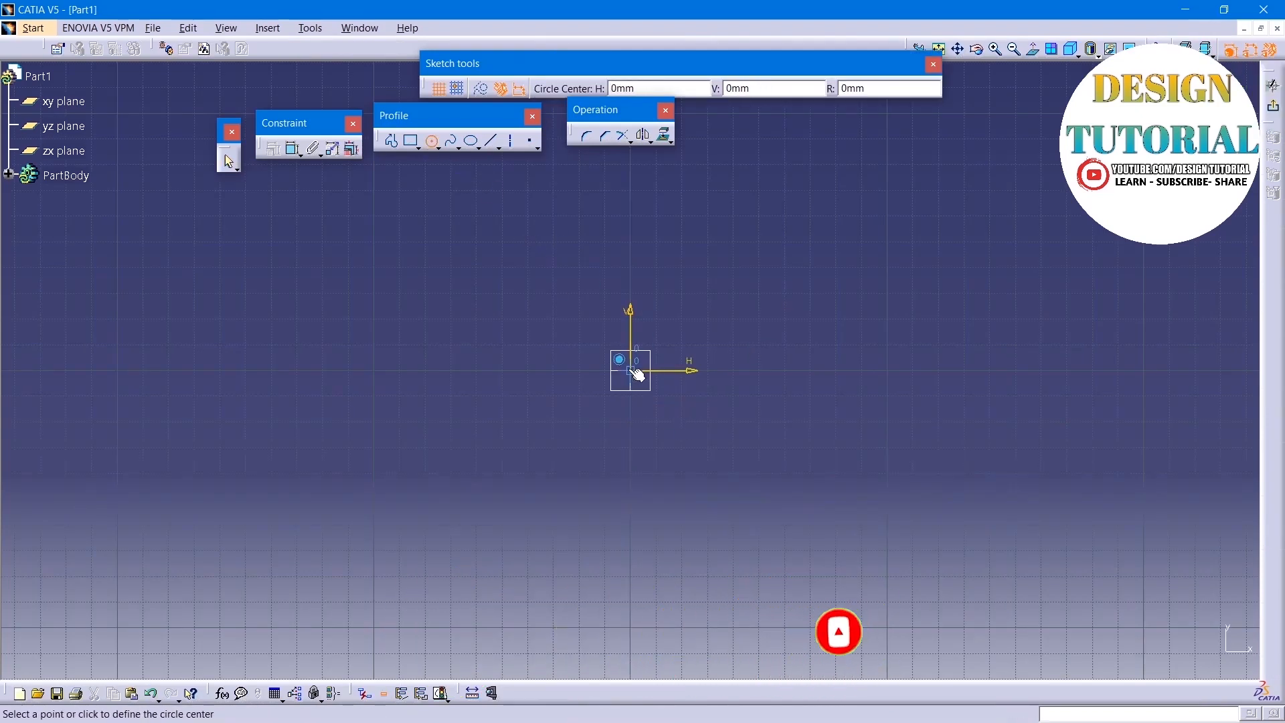
{"action": "left_click", "coordinate": [631, 369]}
{"action": "left_click", "coordinate": [692, 432]}
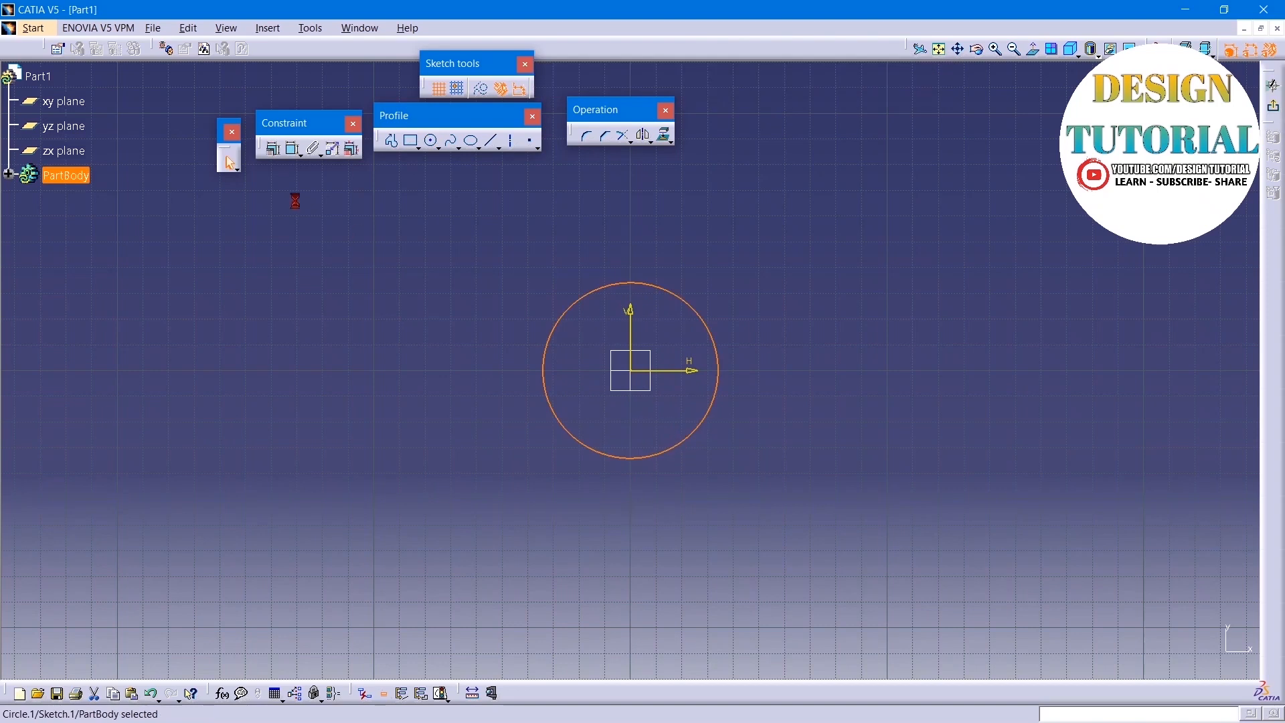
Step: Add a radius dimension to the circle and set it to 30 mm
{"action": "left_click", "coordinate": [725, 203]}
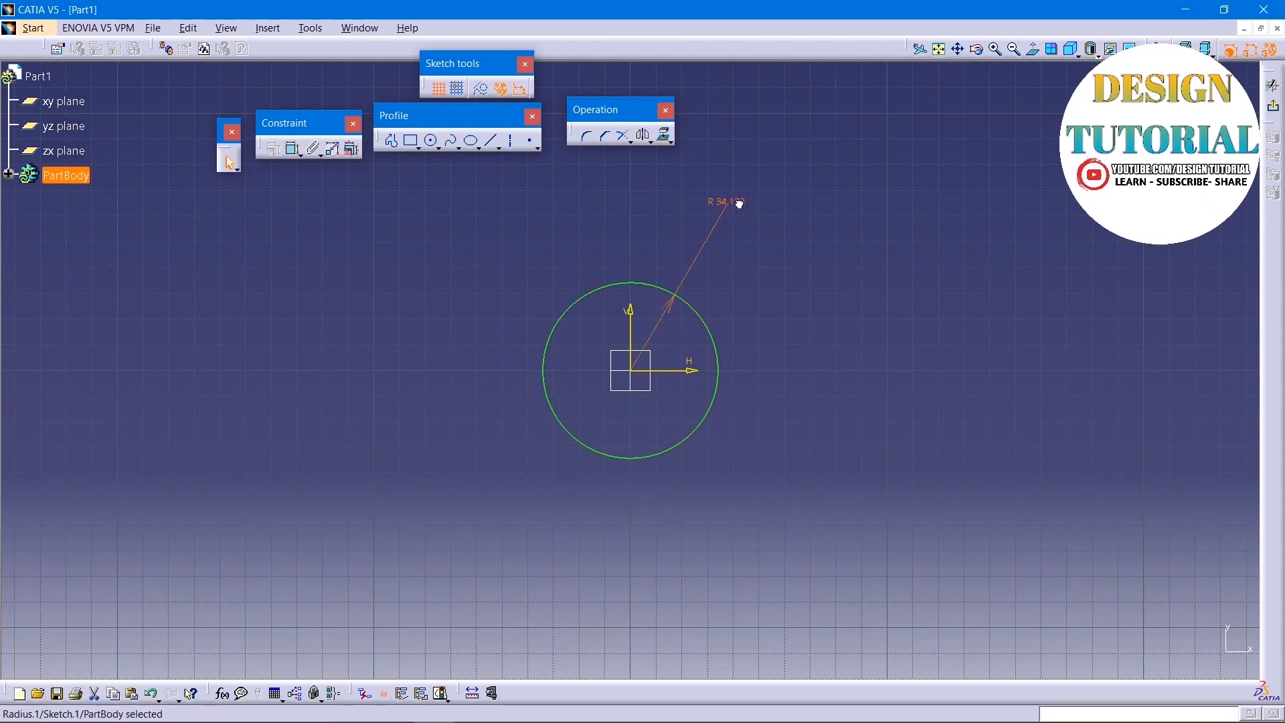
{"action": "double_click", "coordinate": [727, 202]}
{"action": "type", "text": "30"}
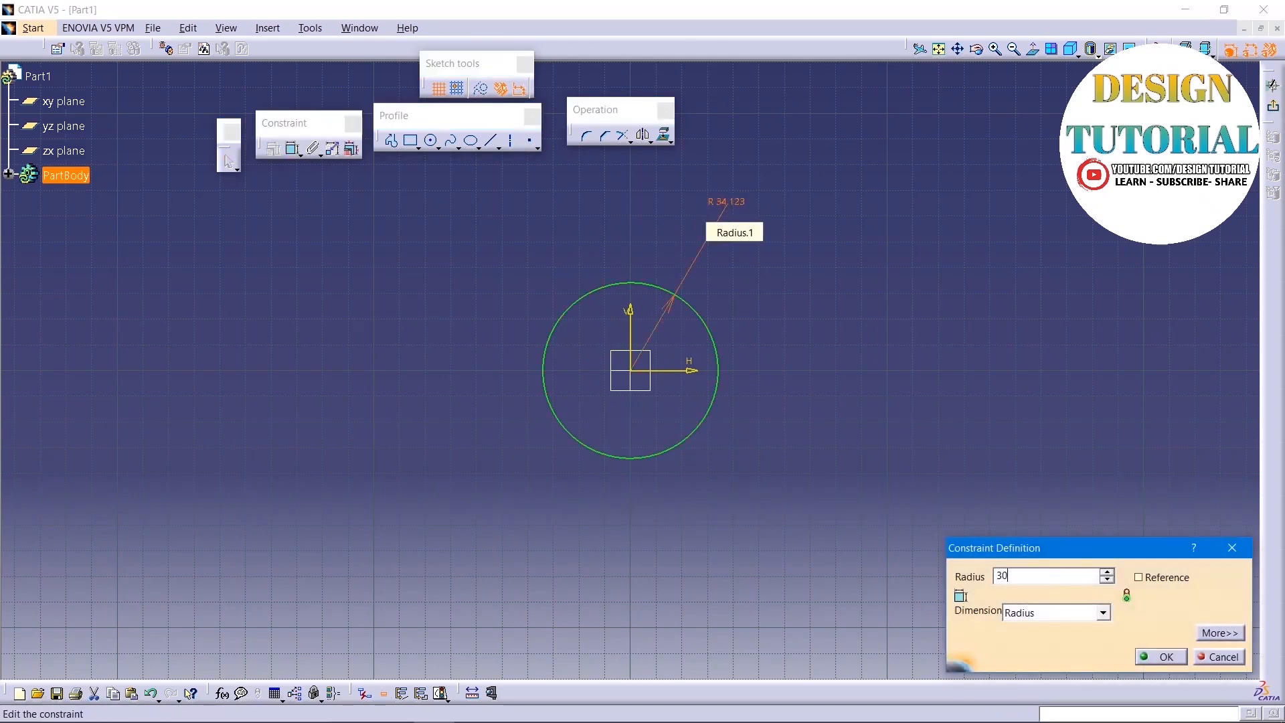
{"action": "key", "text": "Return"}
Step: Draw two horizontal lines about 96 mm long running left from the circle's top and bottom points
{"action": "left_click", "coordinate": [495, 140]}
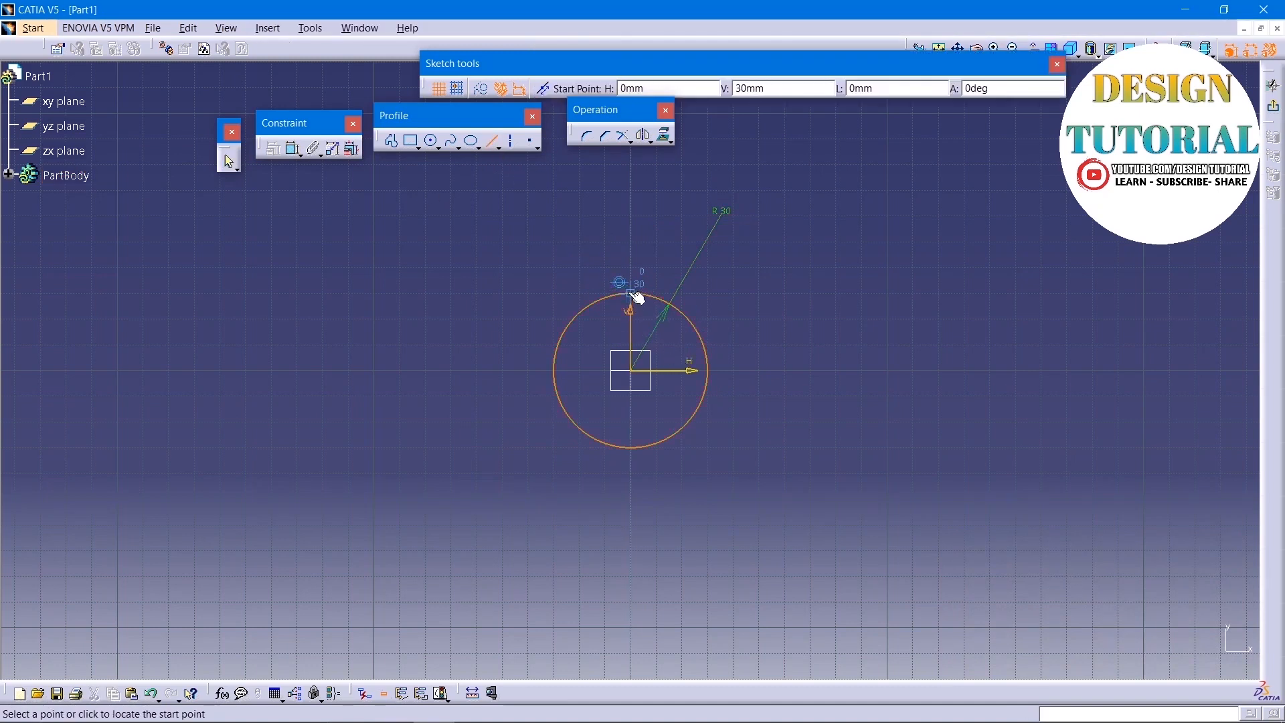
{"action": "left_click", "coordinate": [630, 294]}
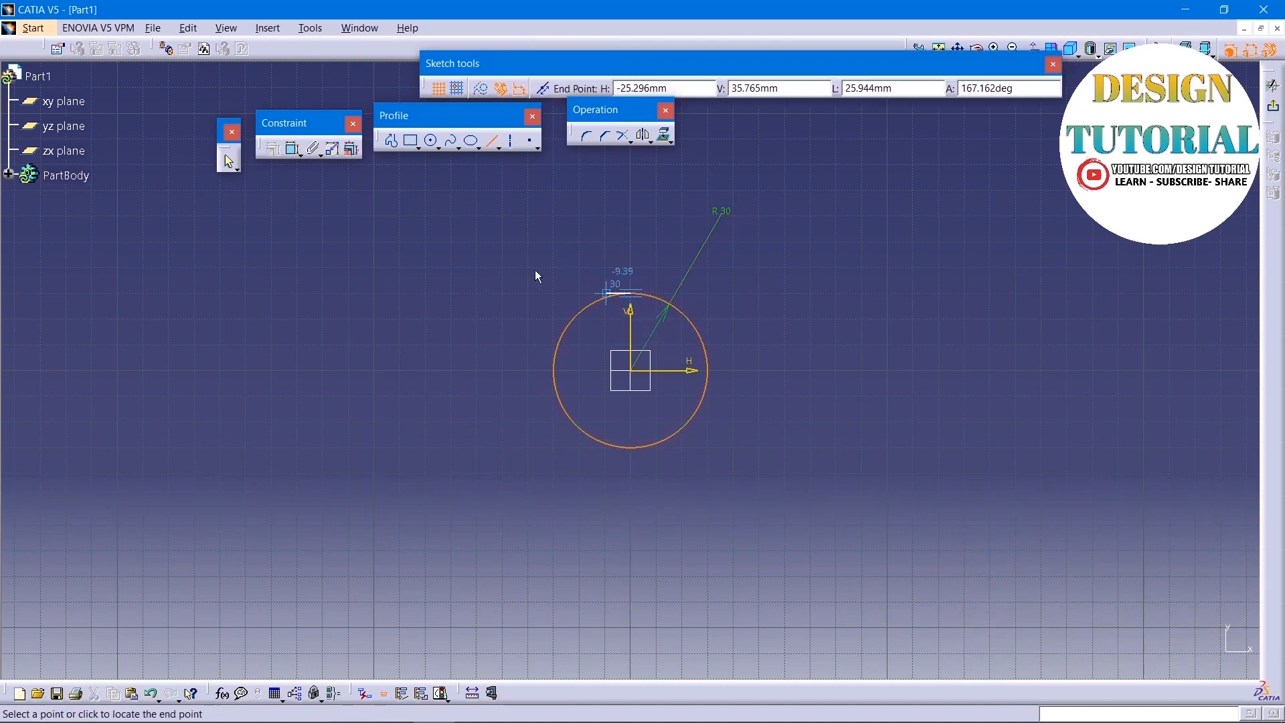
{"action": "left_click", "coordinate": [386, 294]}
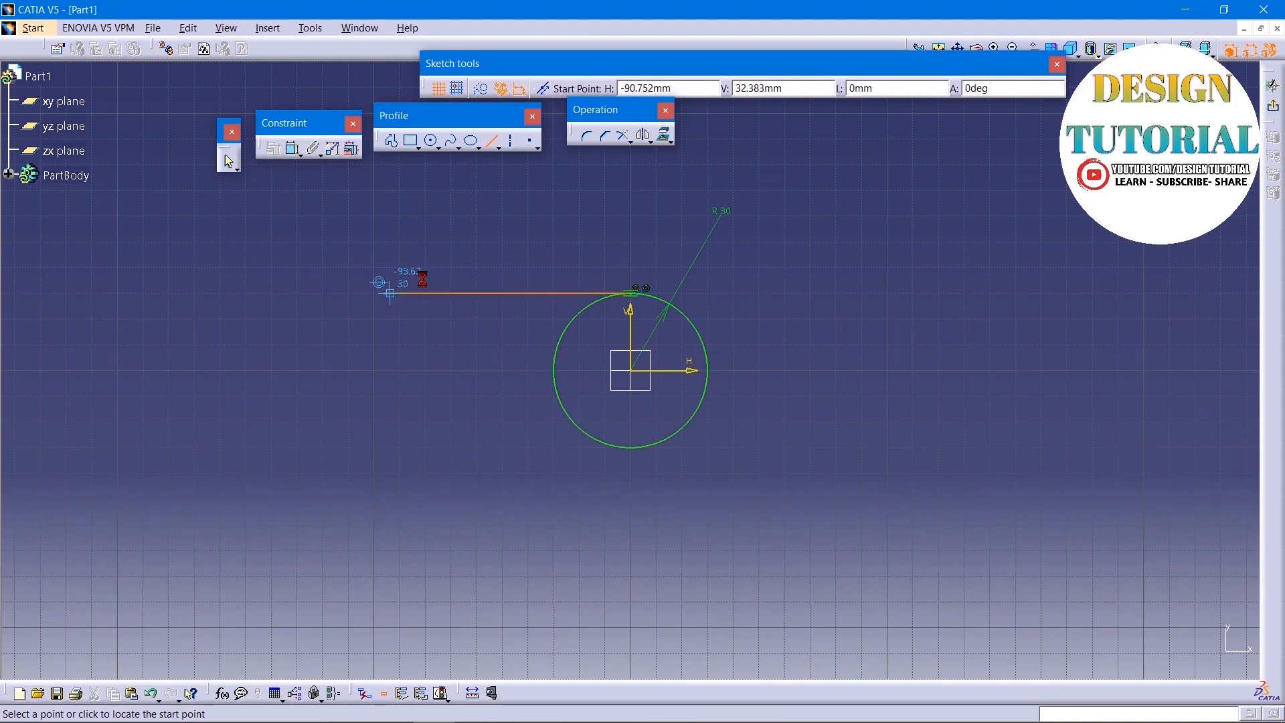
{"action": "left_click", "coordinate": [631, 452]}
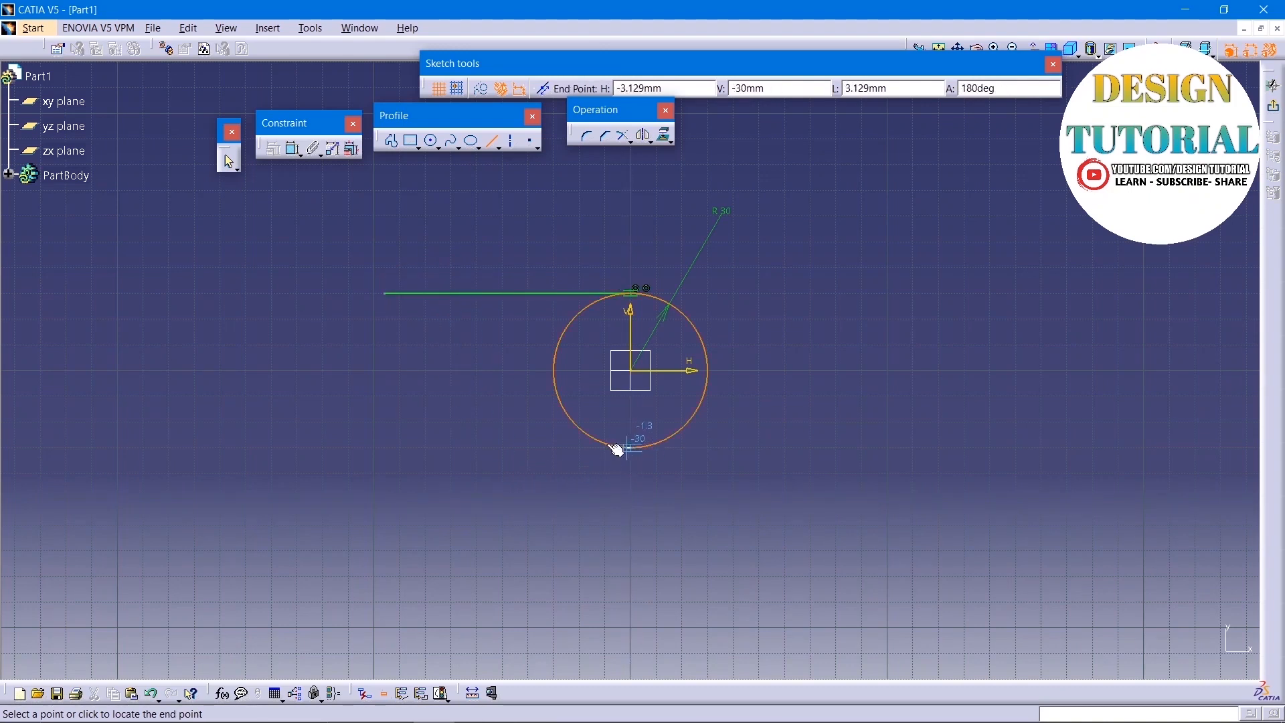
{"action": "left_click", "coordinate": [383, 447]}
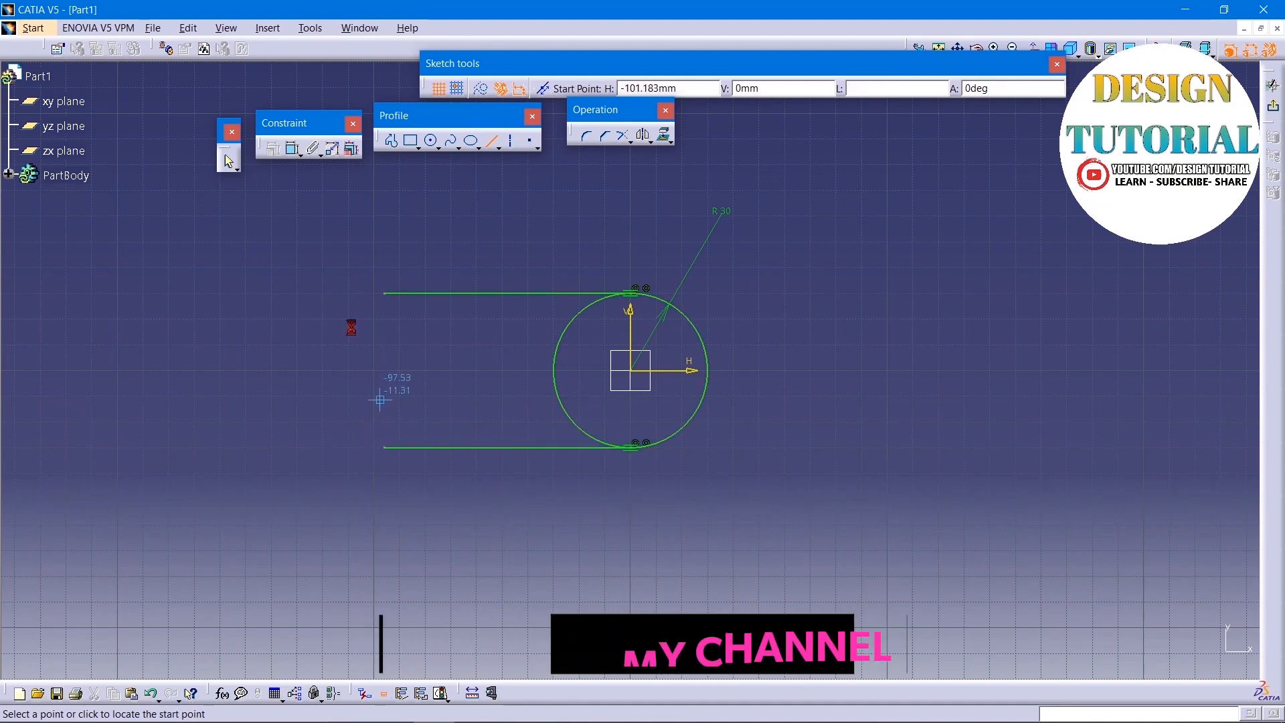
Step: Dimension the upper horizontal line's length and set it to 105 mm
{"action": "left_click", "coordinate": [293, 149]}
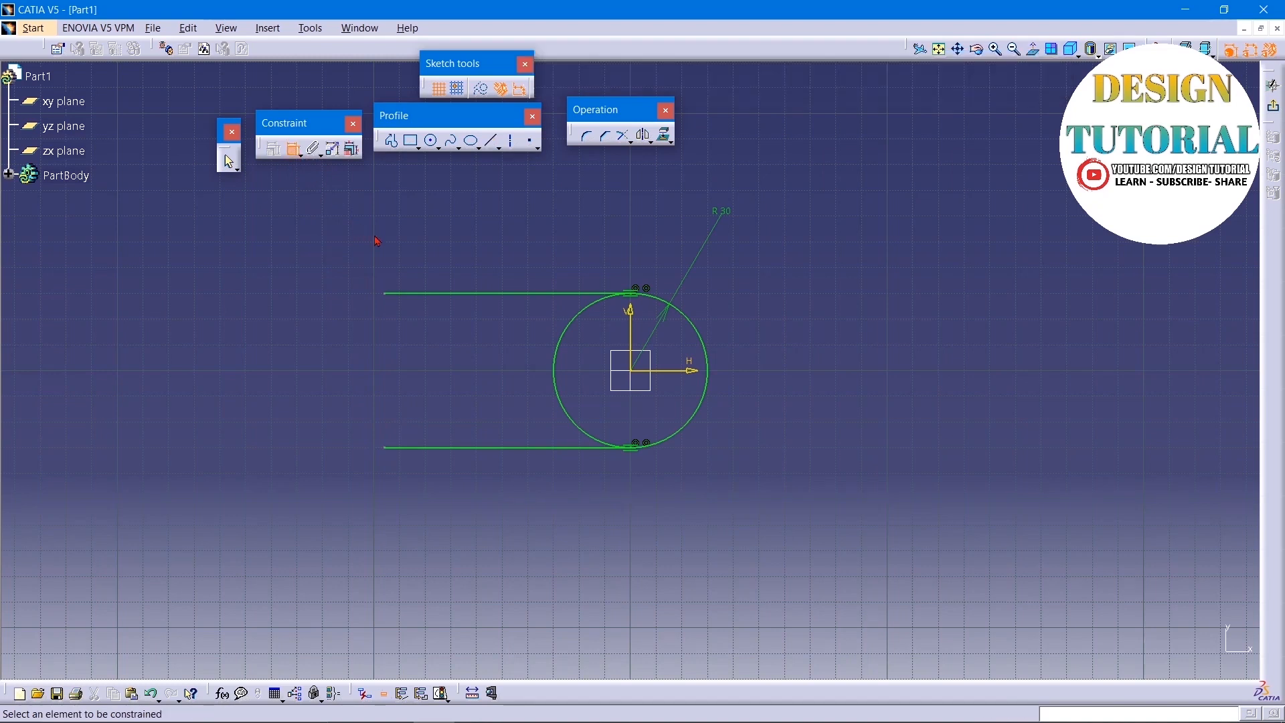
{"action": "left_click", "coordinate": [430, 293]}
{"action": "left_click", "coordinate": [430, 262]}
{"action": "double_click", "coordinate": [430, 260]}
{"action": "type", "text": "105"}
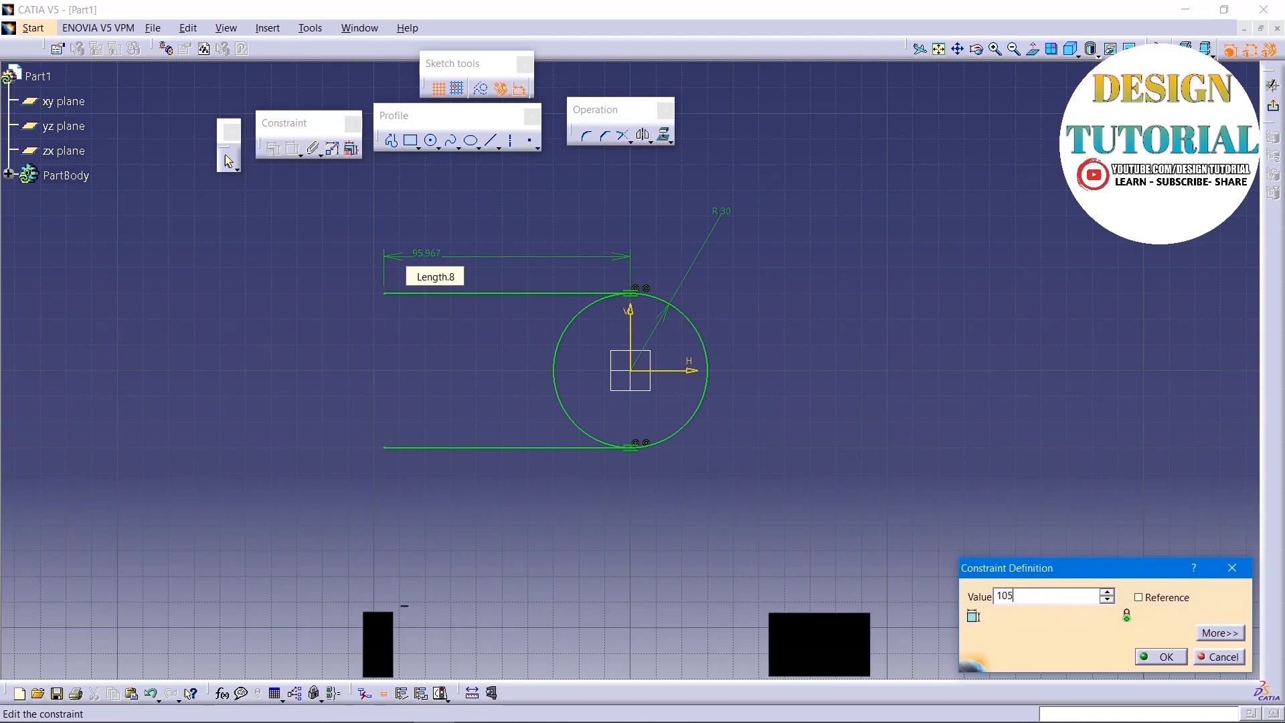
{"action": "key", "text": "Return"}
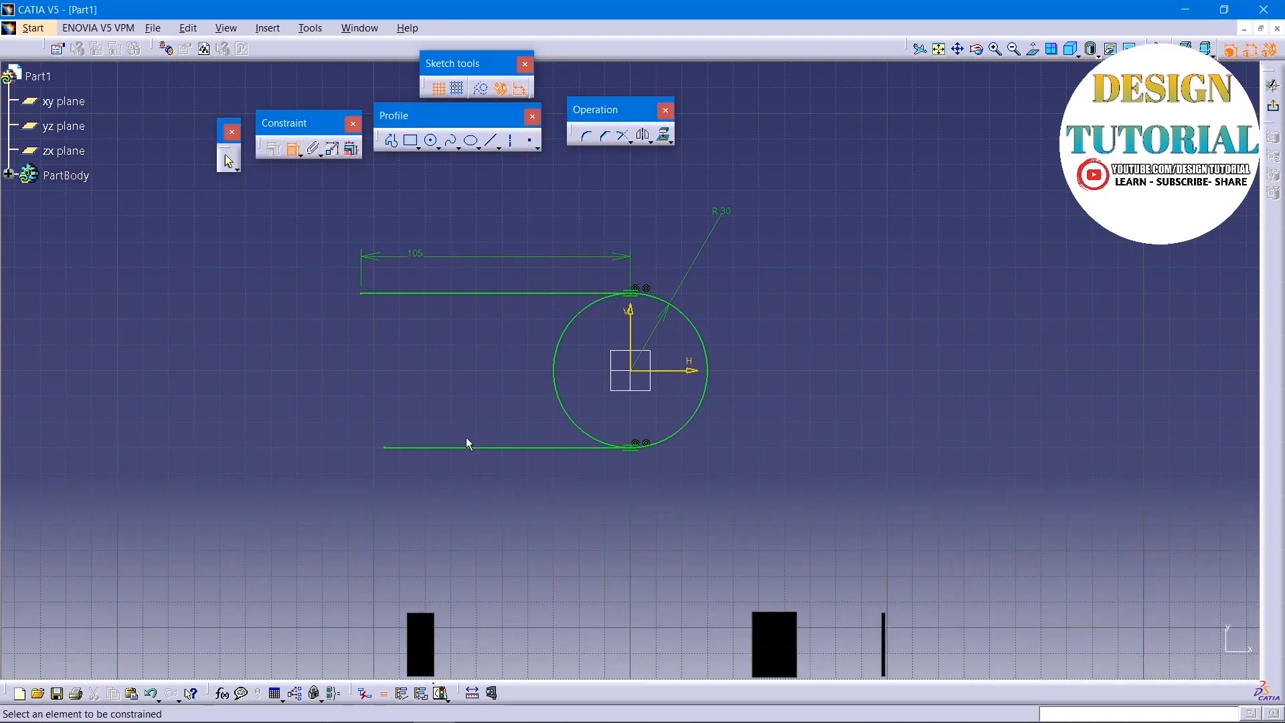
Step: Dimension the lower horizontal line's length and set it to 105 mm
{"action": "left_click", "coordinate": [480, 449]}
{"action": "left_click", "coordinate": [470, 501]}
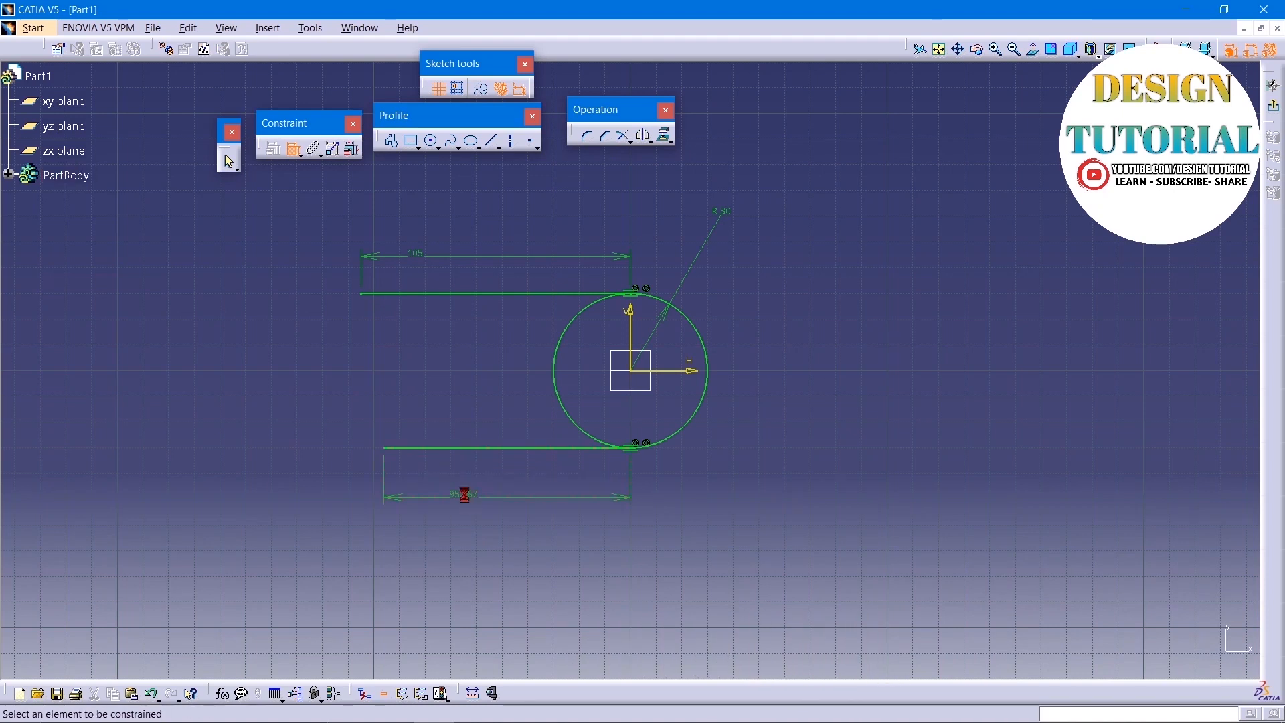
{"action": "double_click", "coordinate": [485, 496]}
{"action": "type", "text": "105"}
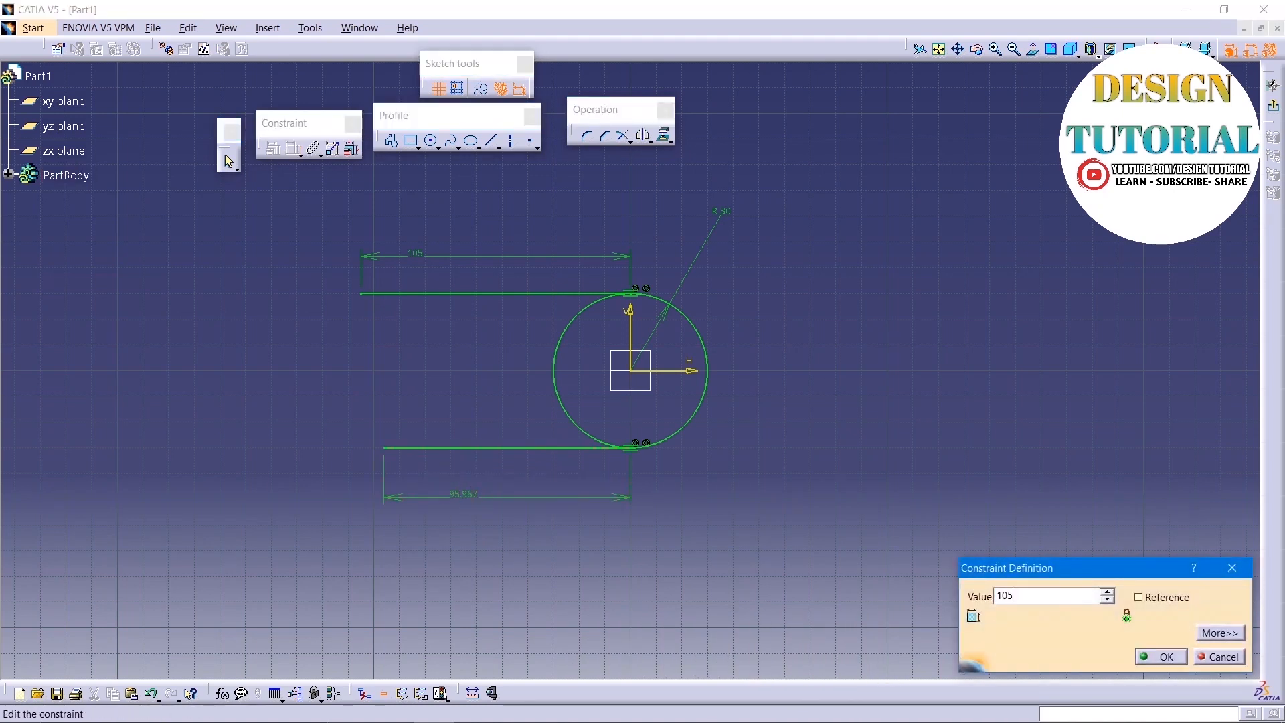
{"action": "key", "text": "Return"}
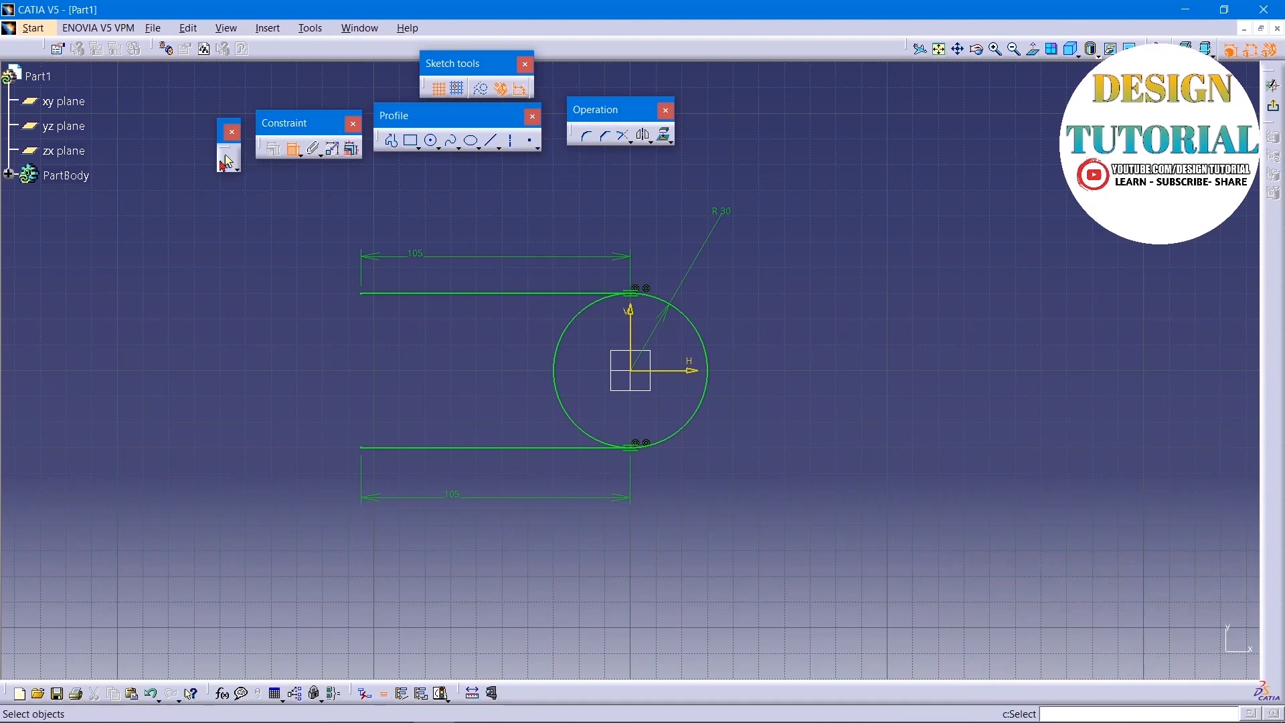
Step: Remove the circle's left half between the two lines with Quick Trim
{"action": "left_click", "coordinate": [630, 141]}
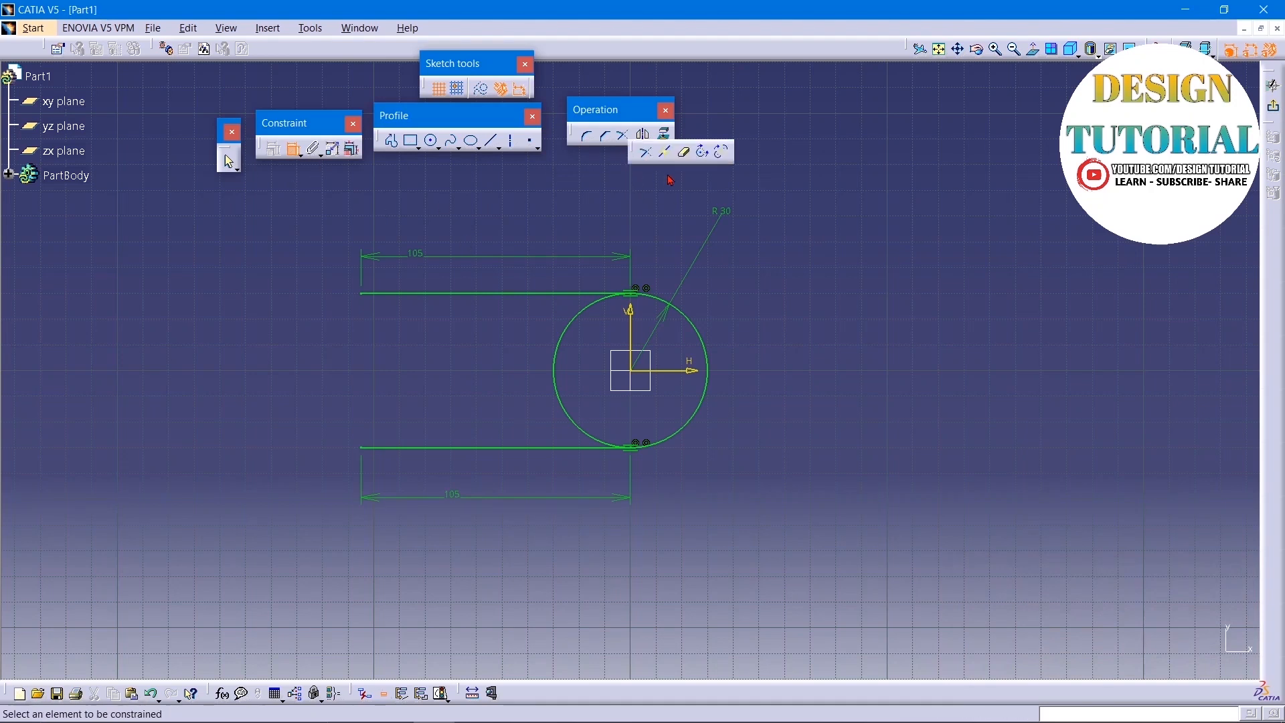
{"action": "left_click", "coordinate": [686, 156]}
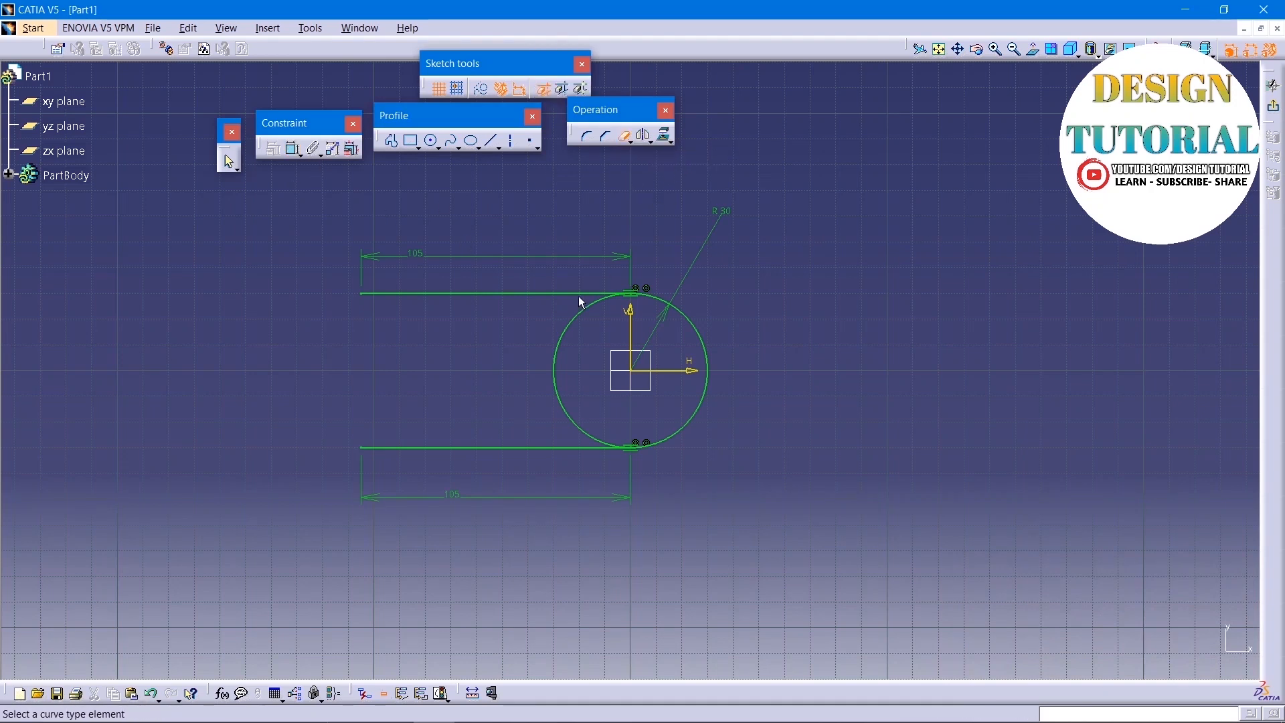
{"action": "left_click", "coordinate": [565, 338]}
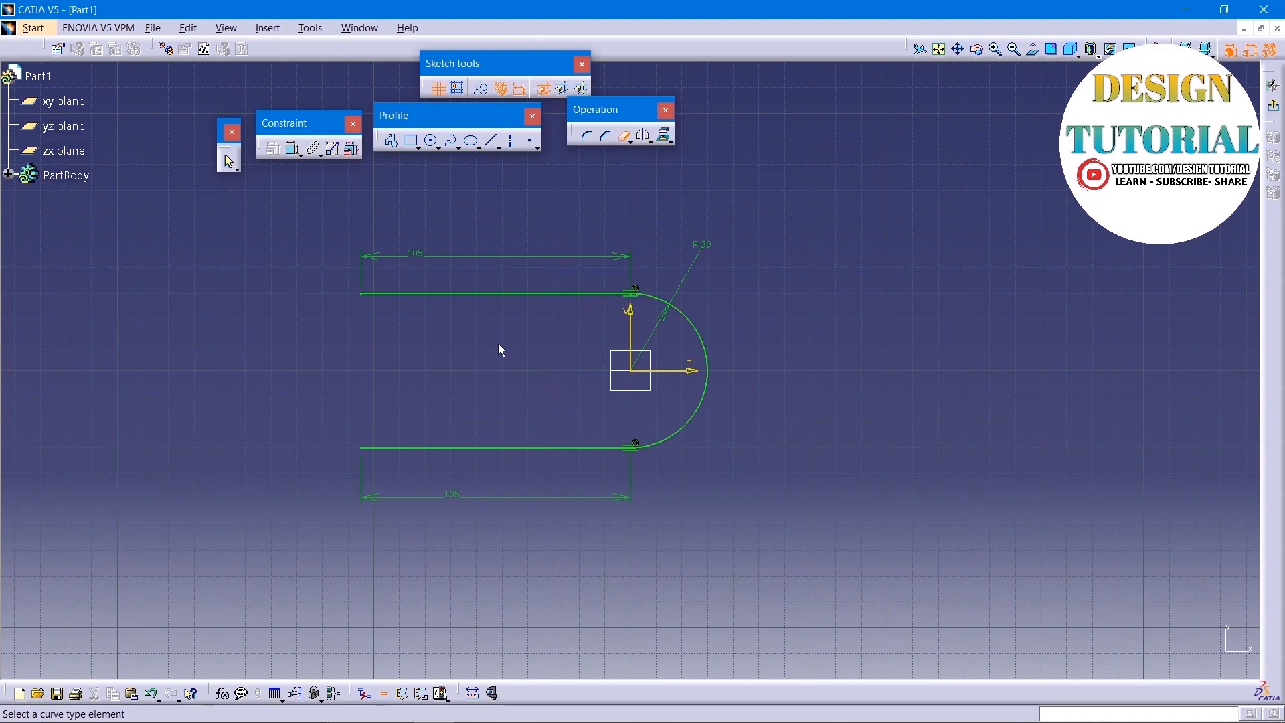
Step: Close the profile with a vertical line joining the left ends of the two horizontal lines
{"action": "left_click", "coordinate": [492, 141]}
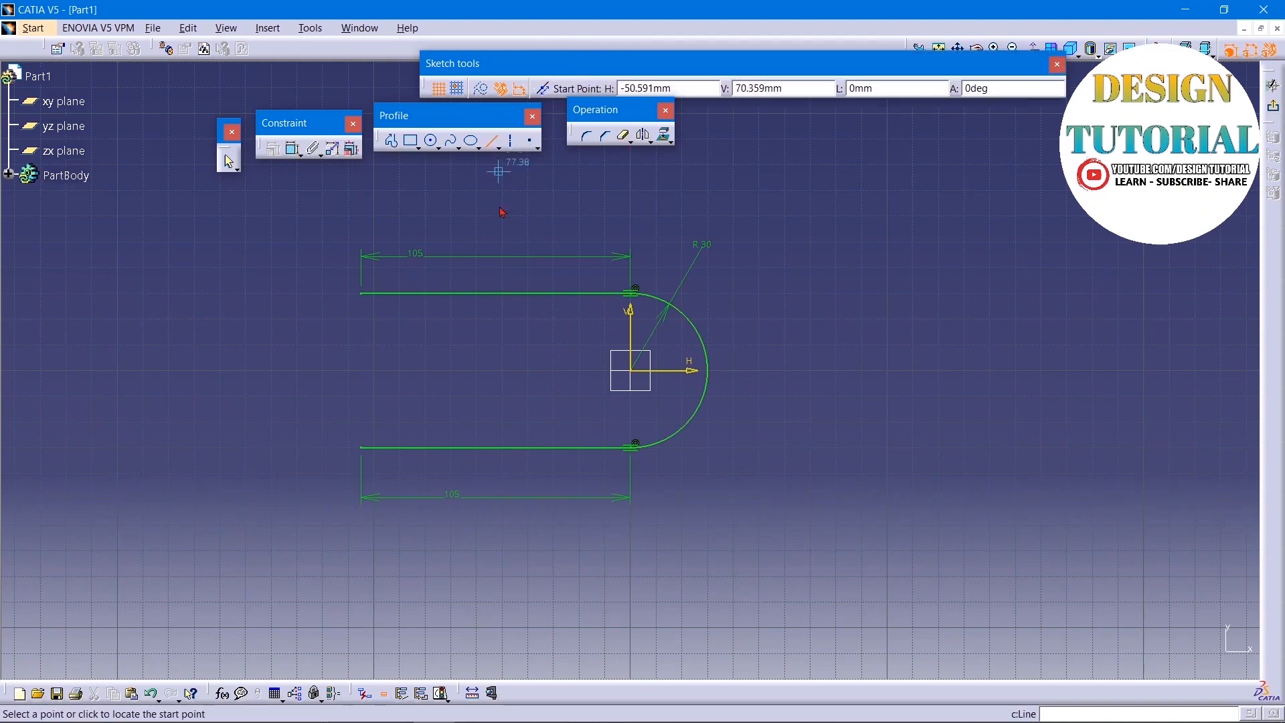
{"action": "left_click", "coordinate": [362, 447]}
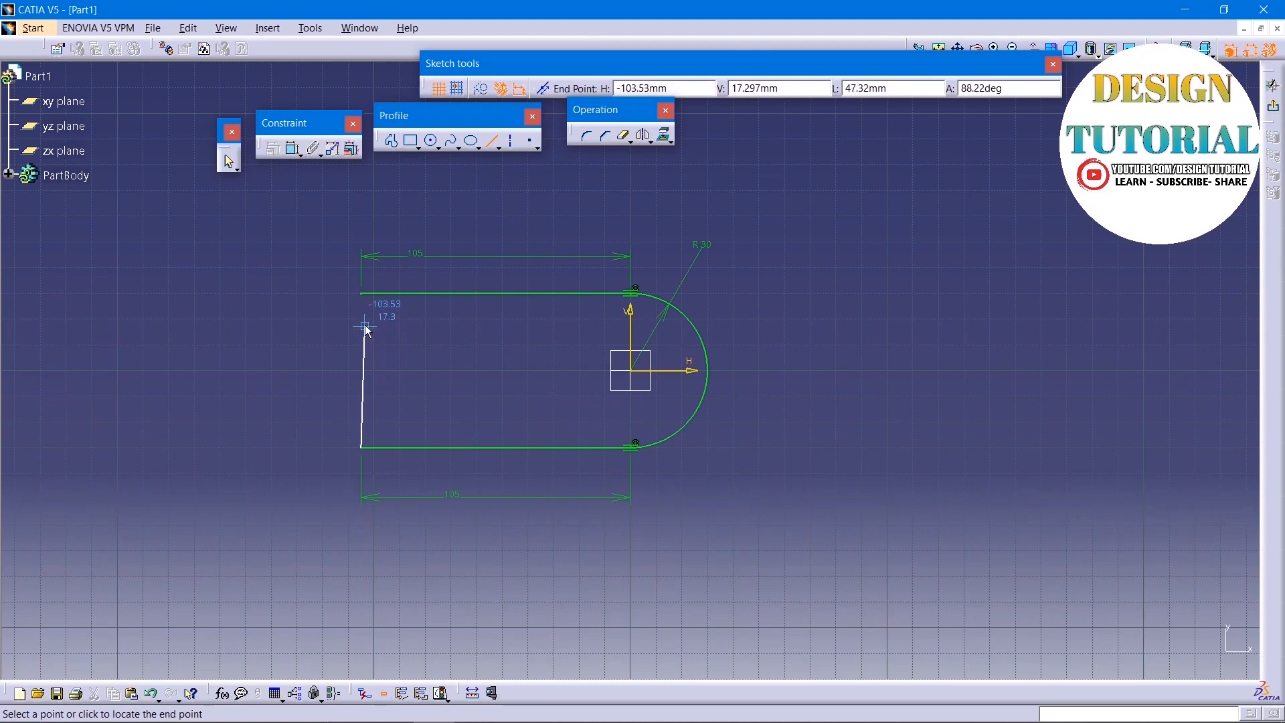
{"action": "left_click", "coordinate": [367, 296]}
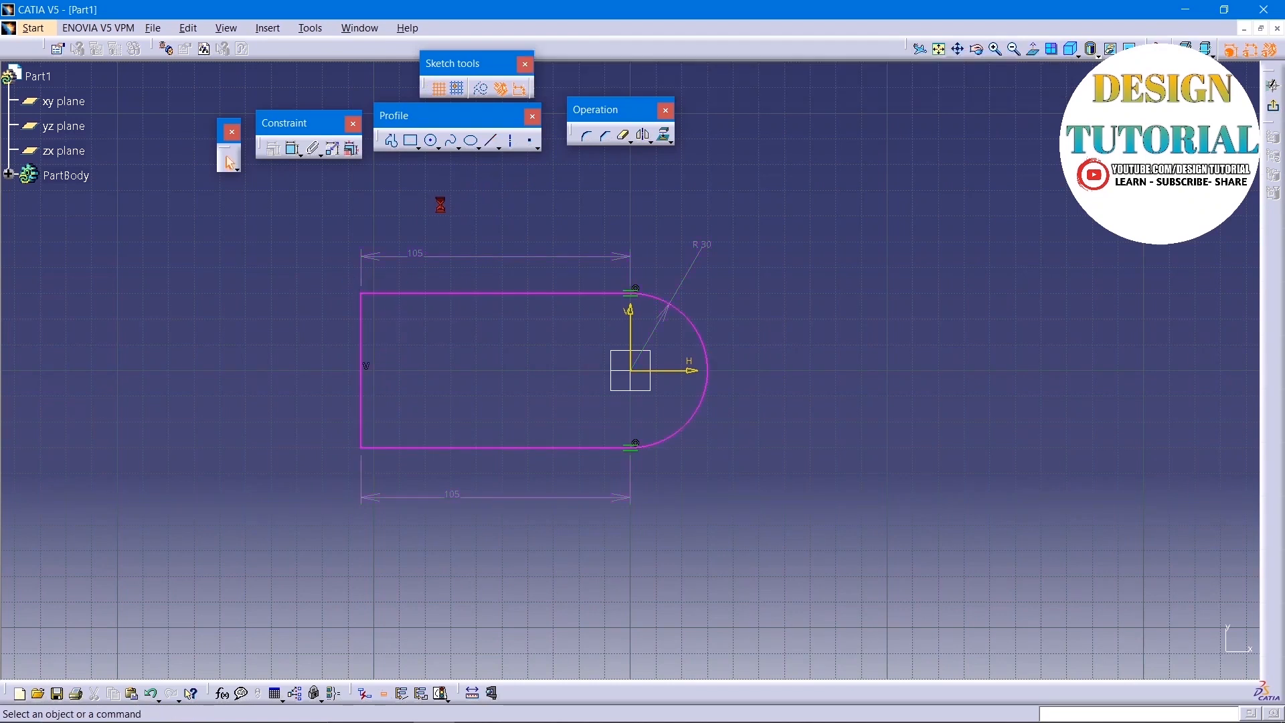
Step: Delete the redundant 105 mm length dimension on the upper horizontal line
{"action": "left_click", "coordinate": [414, 254]}
{"action": "right_click", "coordinate": [415, 254]}
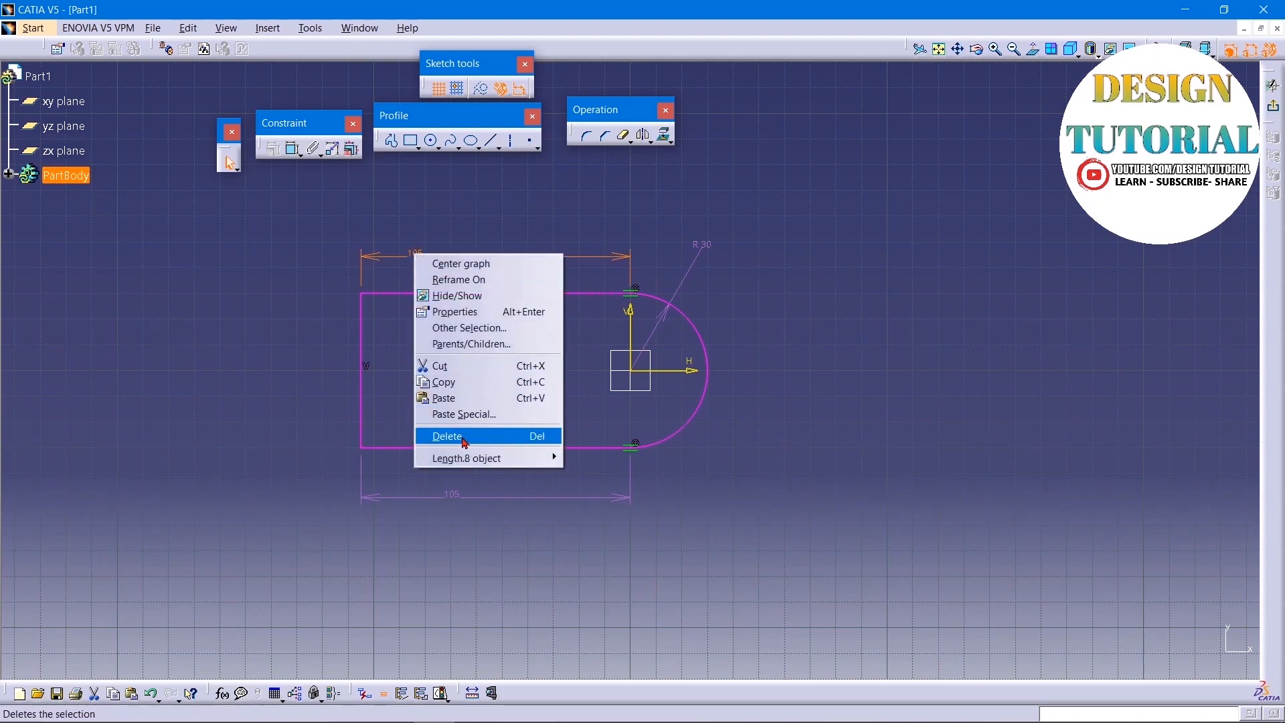
{"action": "left_click", "coordinate": [466, 438]}
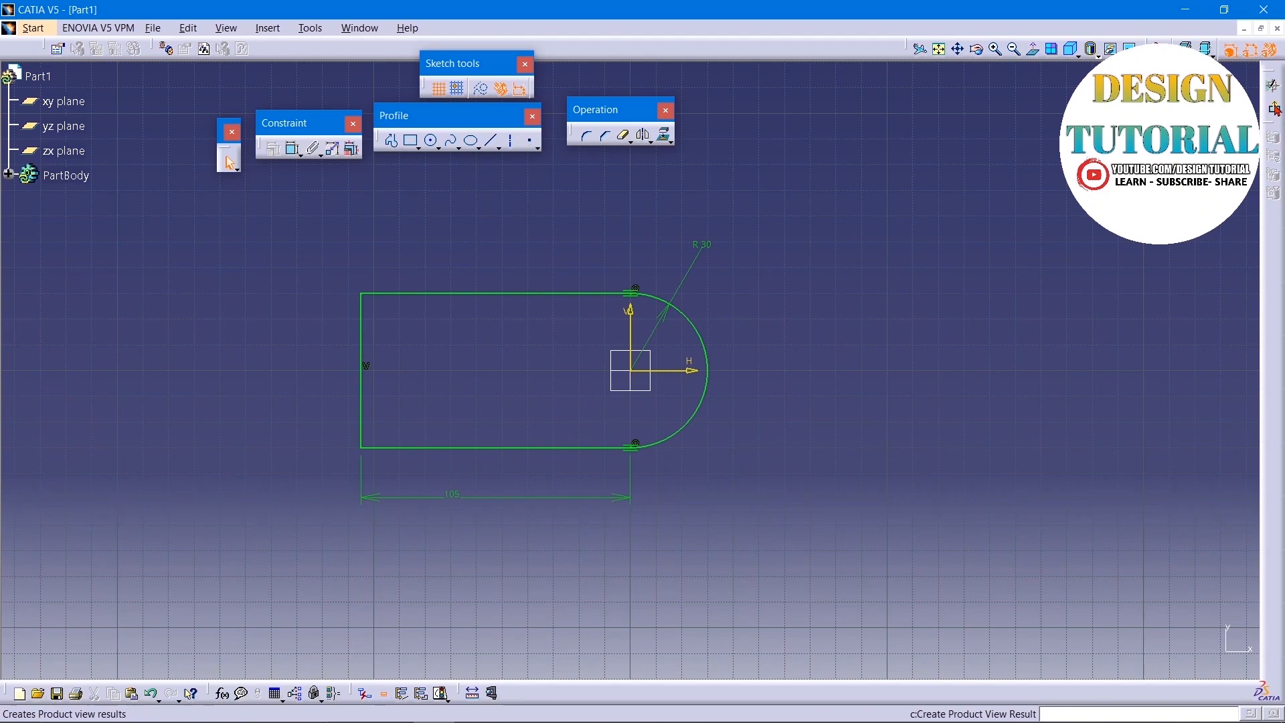
Step: Exit the sketch and extrude the rounded profile as a 10 mm pad
{"action": "left_click", "coordinate": [1277, 111]}
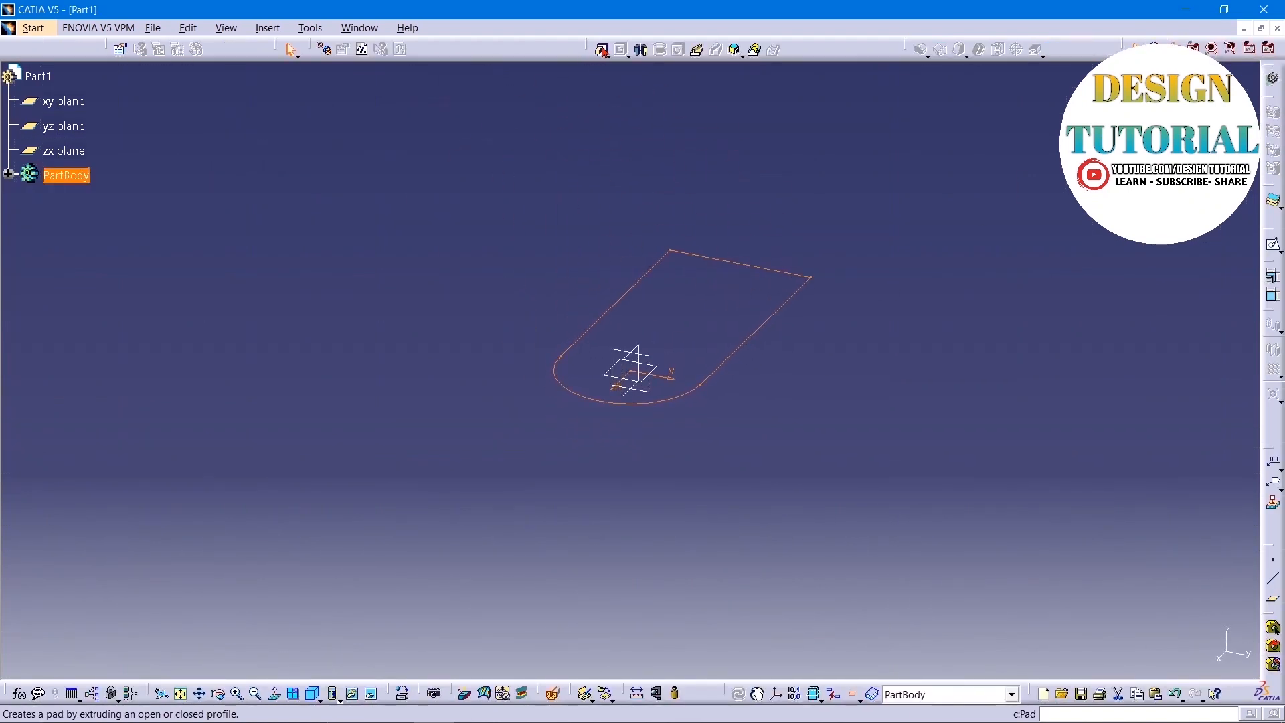
{"action": "left_click", "coordinate": [602, 50]}
{"action": "type", "text": "10"}
{"action": "key", "text": "Return"}
Step: Start a sketch on the plate's long straight side face and project the face's top edge into it
{"action": "left_click", "coordinate": [797, 292]}
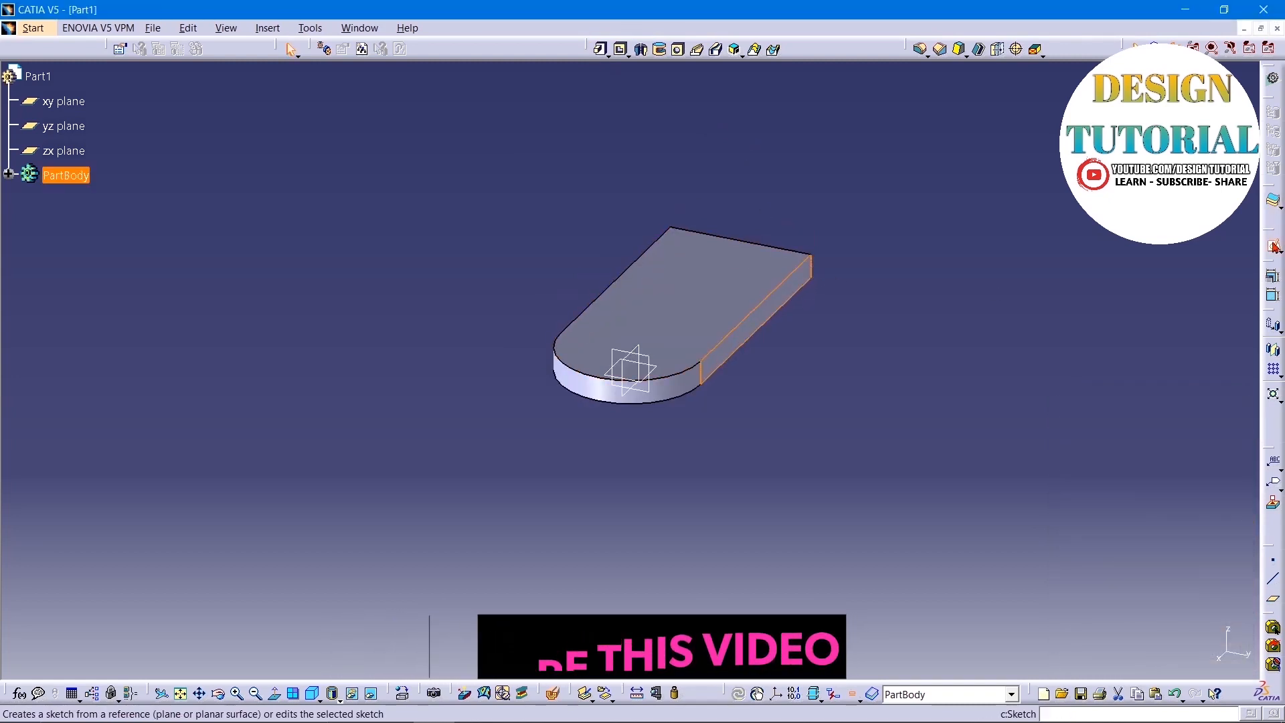
{"action": "left_click", "coordinate": [1274, 241]}
{"action": "middle_click_drag", "start_coordinate": [600, 414], "coordinate": [544, 429]}
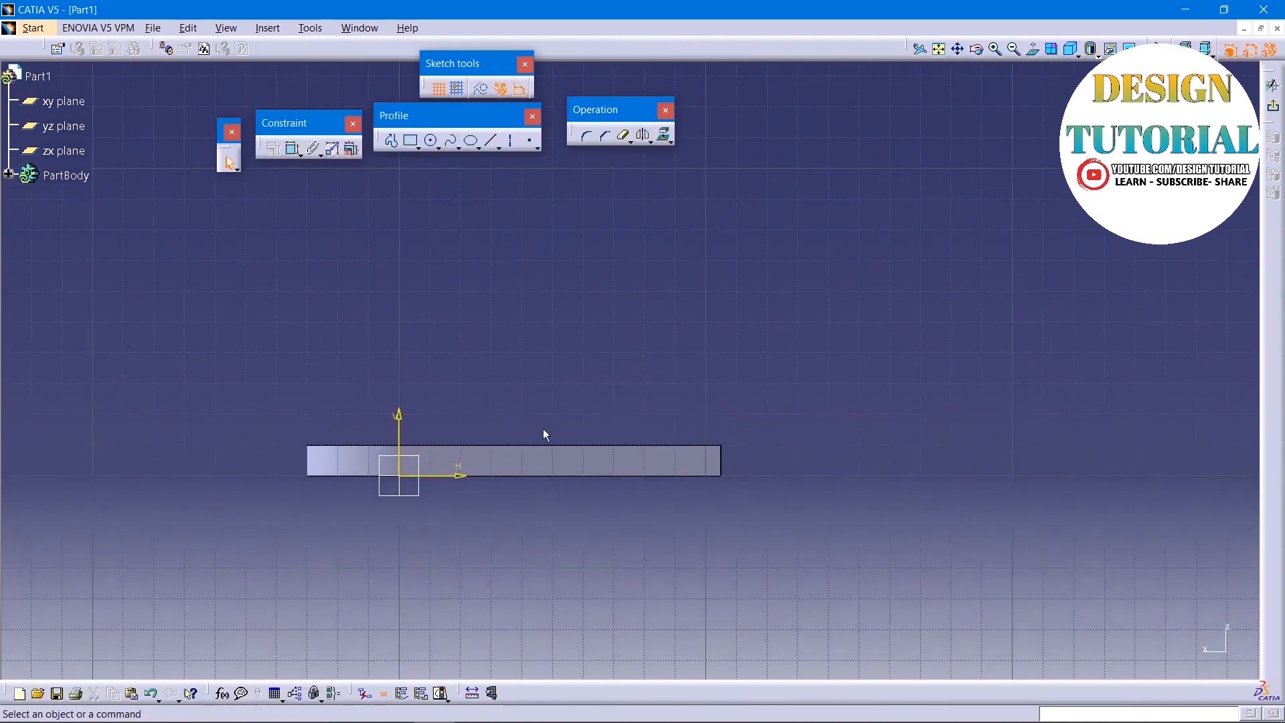
{"action": "left_click", "coordinate": [624, 446]}
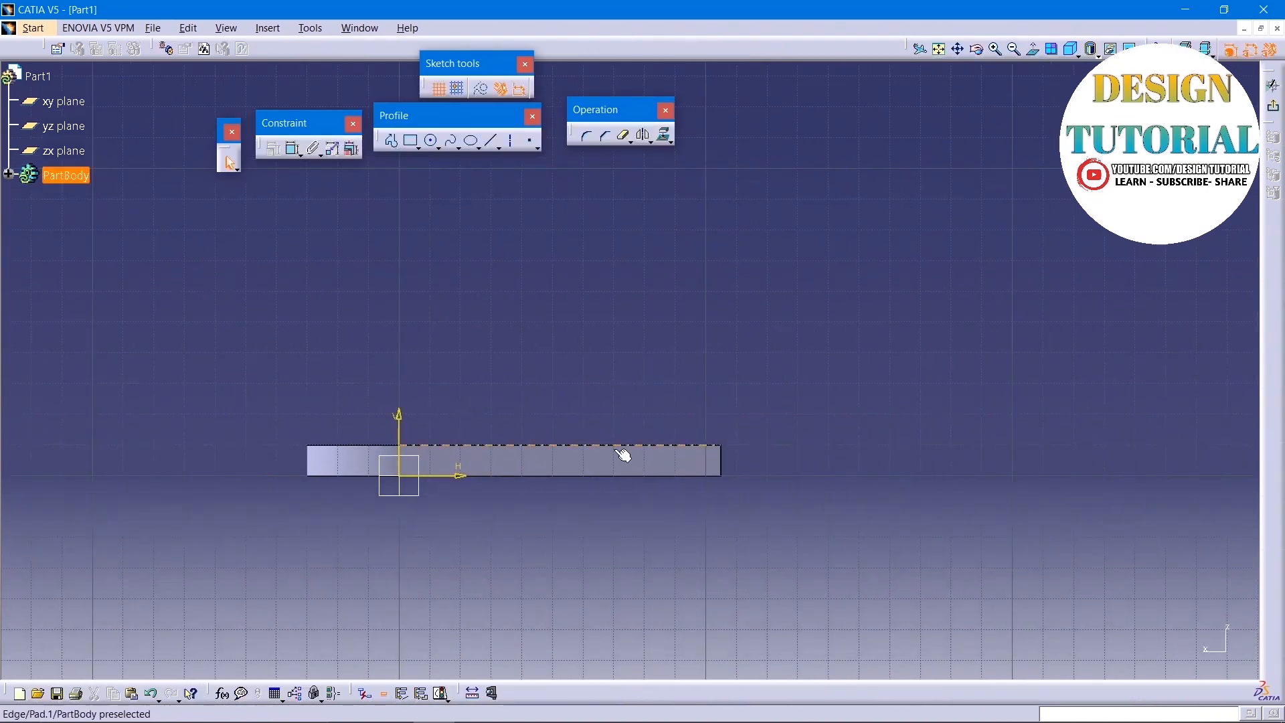
{"action": "left_click", "coordinate": [664, 135]}
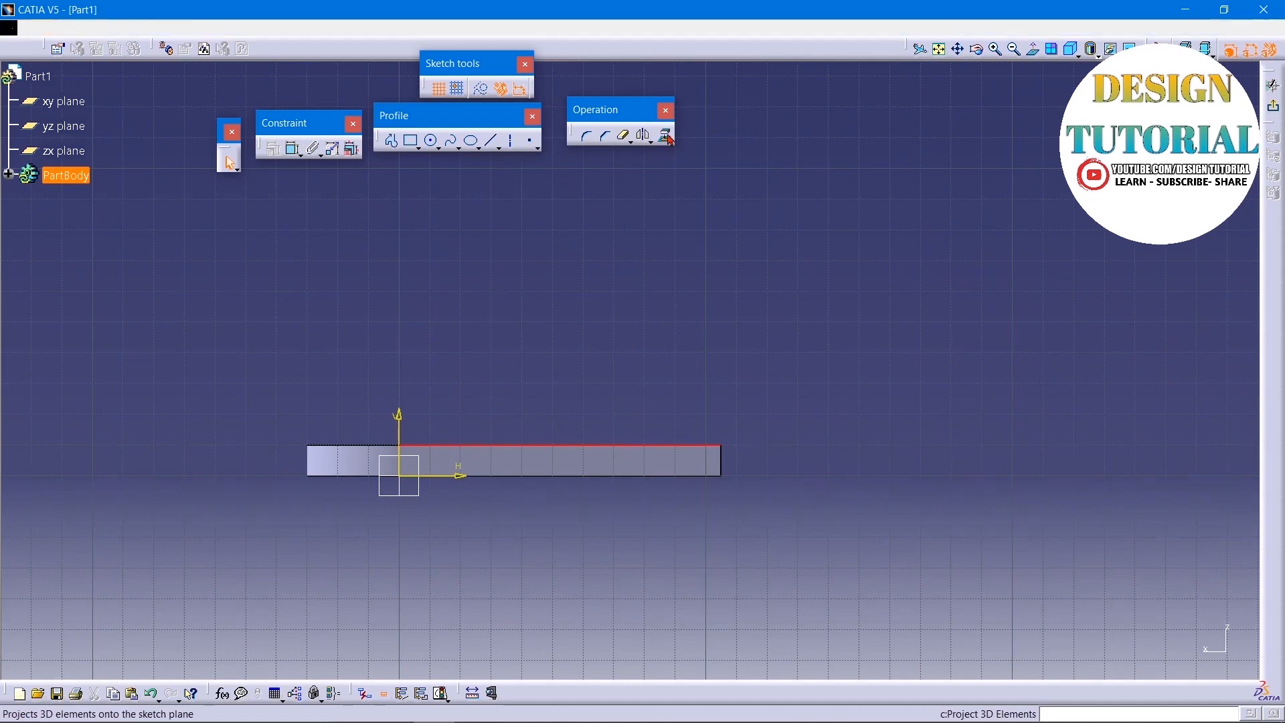
Step: Sketch a vertical line about 51 mm tall from the projected edge's outer end, a 19 mm horizontal top line and a third line down past the plate
{"action": "left_click", "coordinate": [492, 140]}
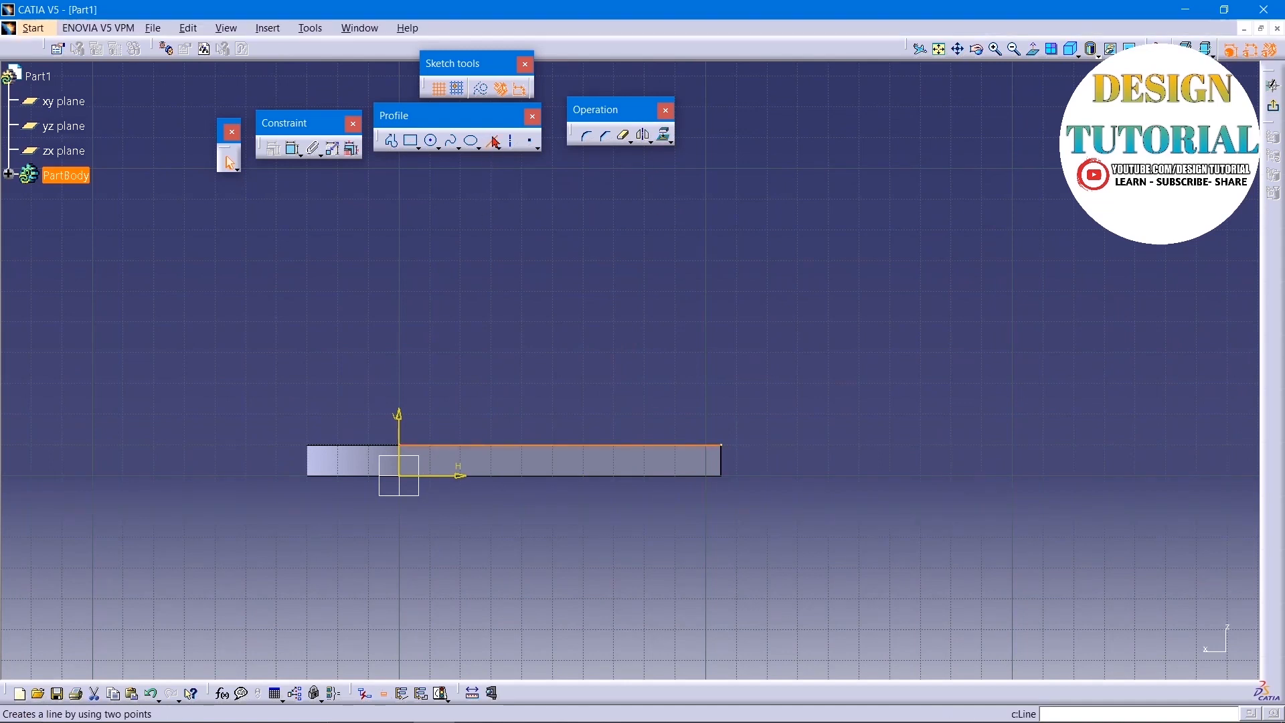
{"action": "left_click", "coordinate": [726, 442]}
{"action": "left_click", "coordinate": [727, 290]}
{"action": "left_click", "coordinate": [723, 290]}
{"action": "left_click", "coordinate": [663, 290]}
{"action": "left_click", "coordinate": [663, 290]}
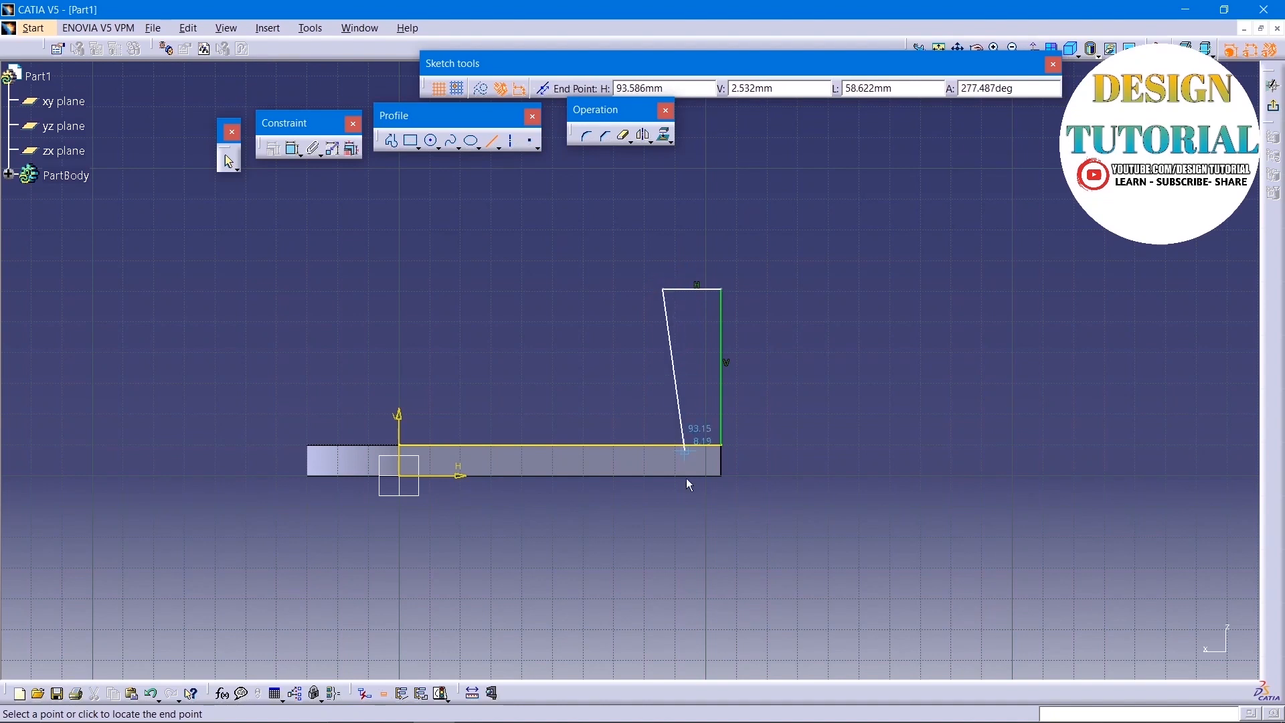
{"action": "left_click", "coordinate": [656, 572]}
{"action": "key", "text": "Escape"}
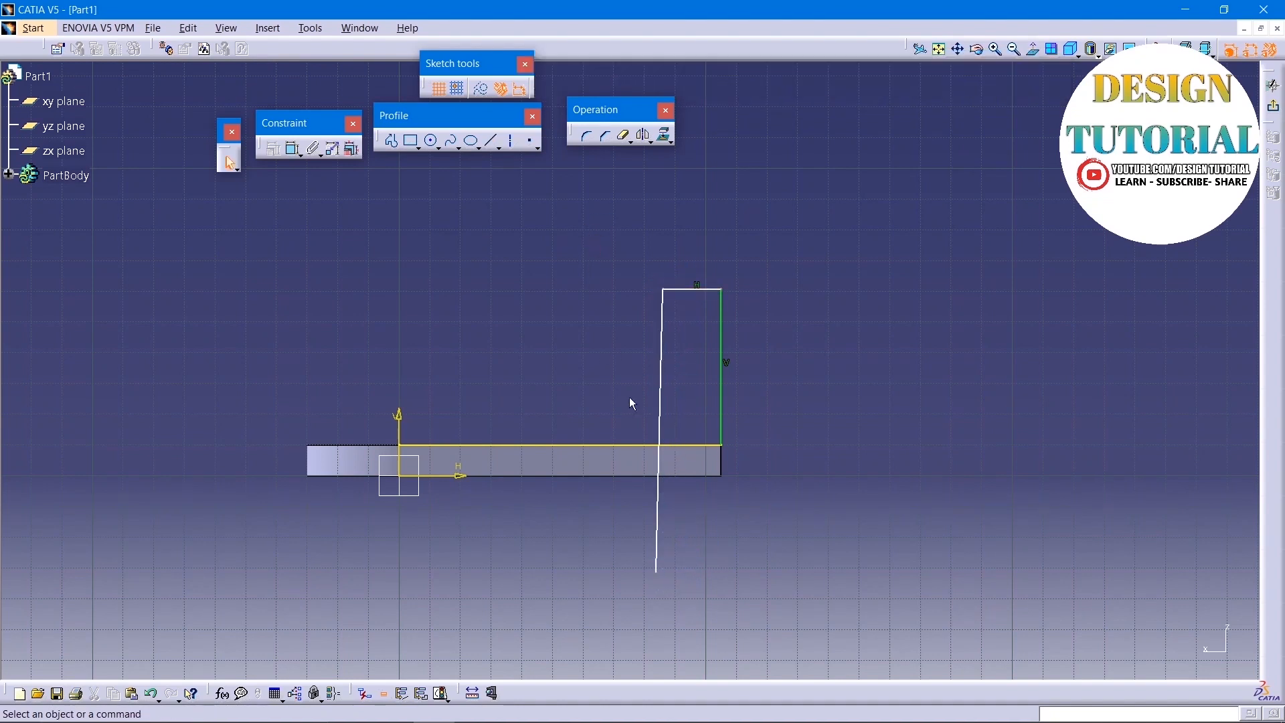
Step: Apply a vertical constraint to the slightly slanted third line
{"action": "left_click", "coordinate": [658, 379]}
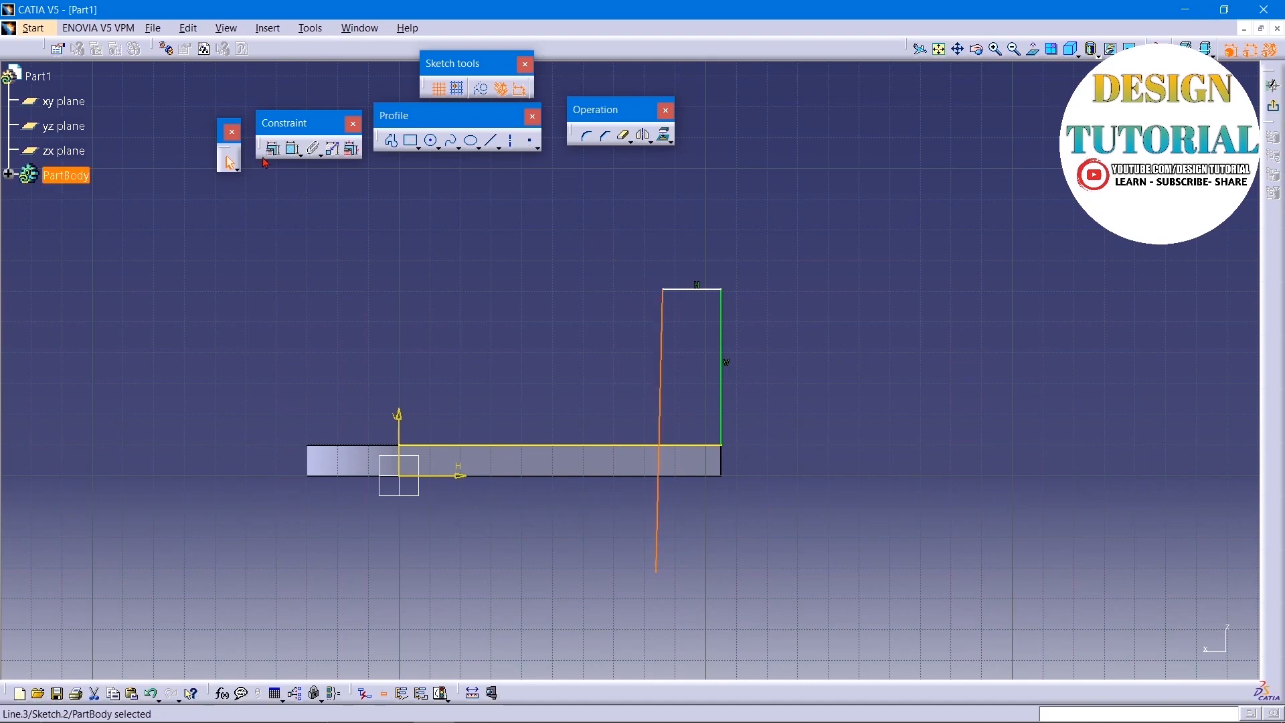
{"action": "left_click", "coordinate": [272, 148]}
{"action": "left_click", "coordinate": [1004, 416]}
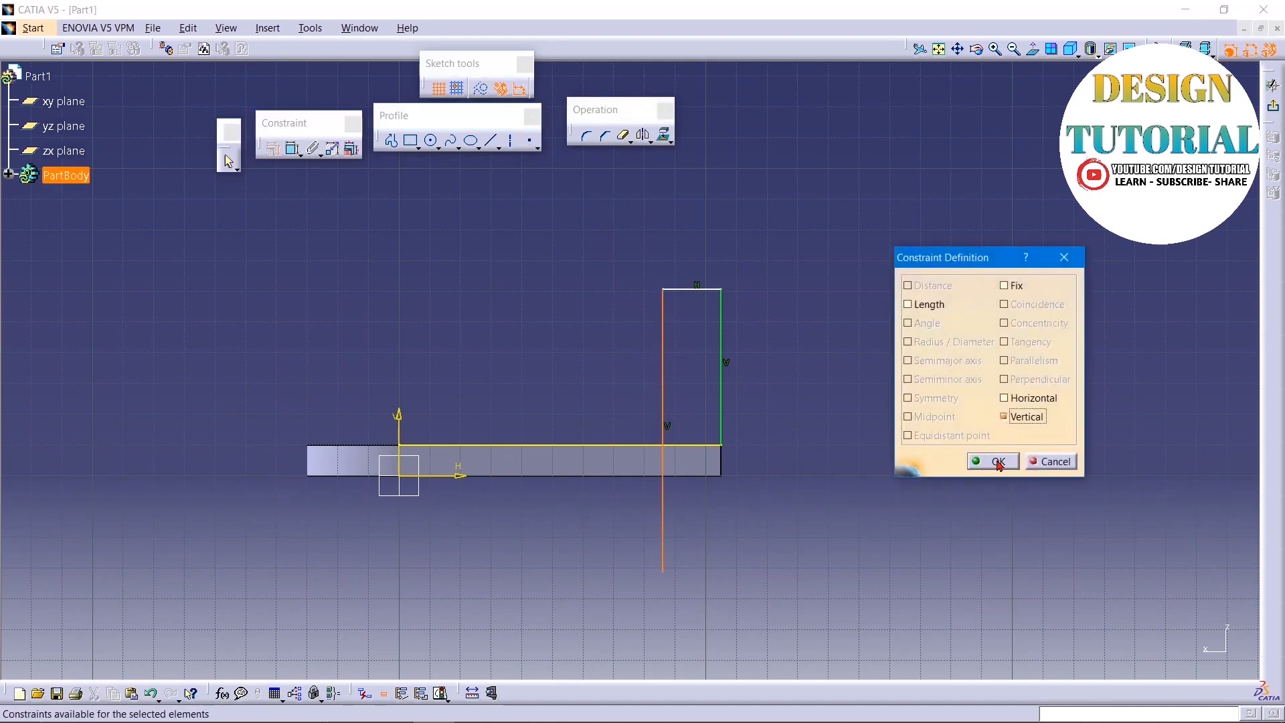
{"action": "left_click", "coordinate": [998, 462]}
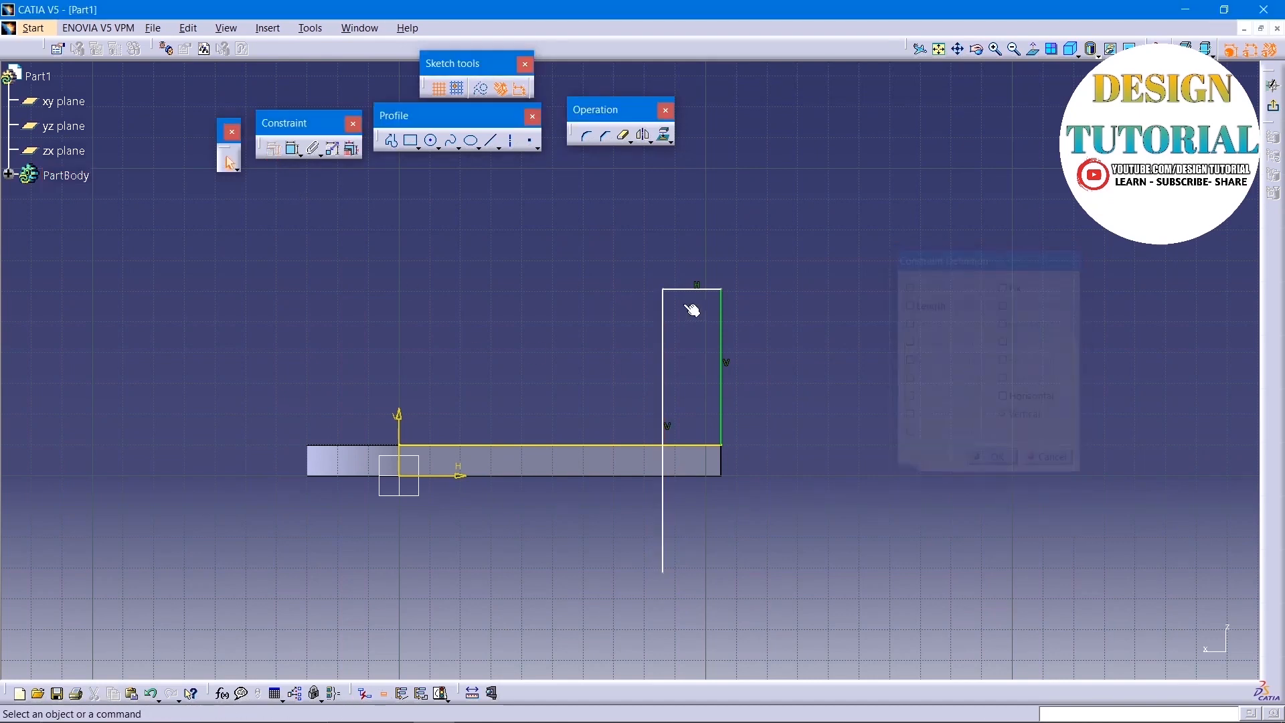
Step: Trim the projected edge outside the upright profile and the part of the vertical line below the plate's top edge
{"action": "left_click", "coordinate": [625, 137]}
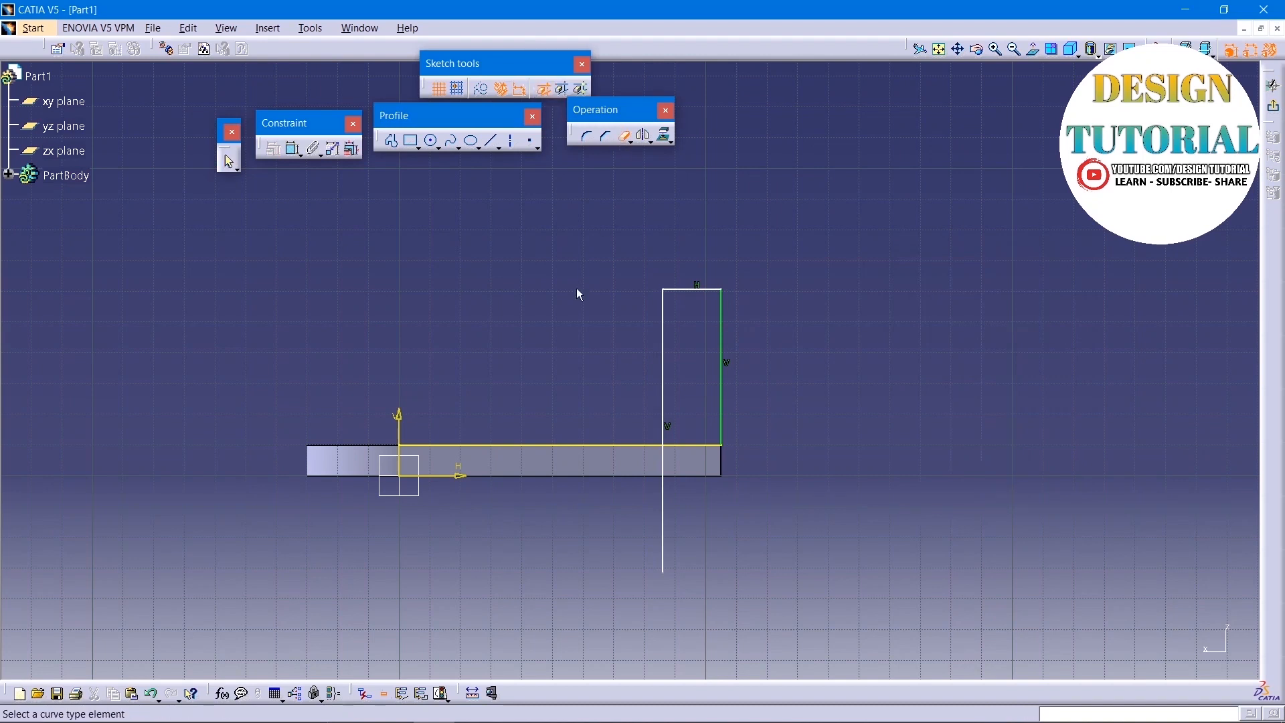
{"action": "left_click", "coordinate": [569, 444]}
{"action": "left_click", "coordinate": [663, 525]}
Step: Dimension the upright profile's top line and set its width to 10 mm
{"action": "left_click", "coordinate": [293, 148]}
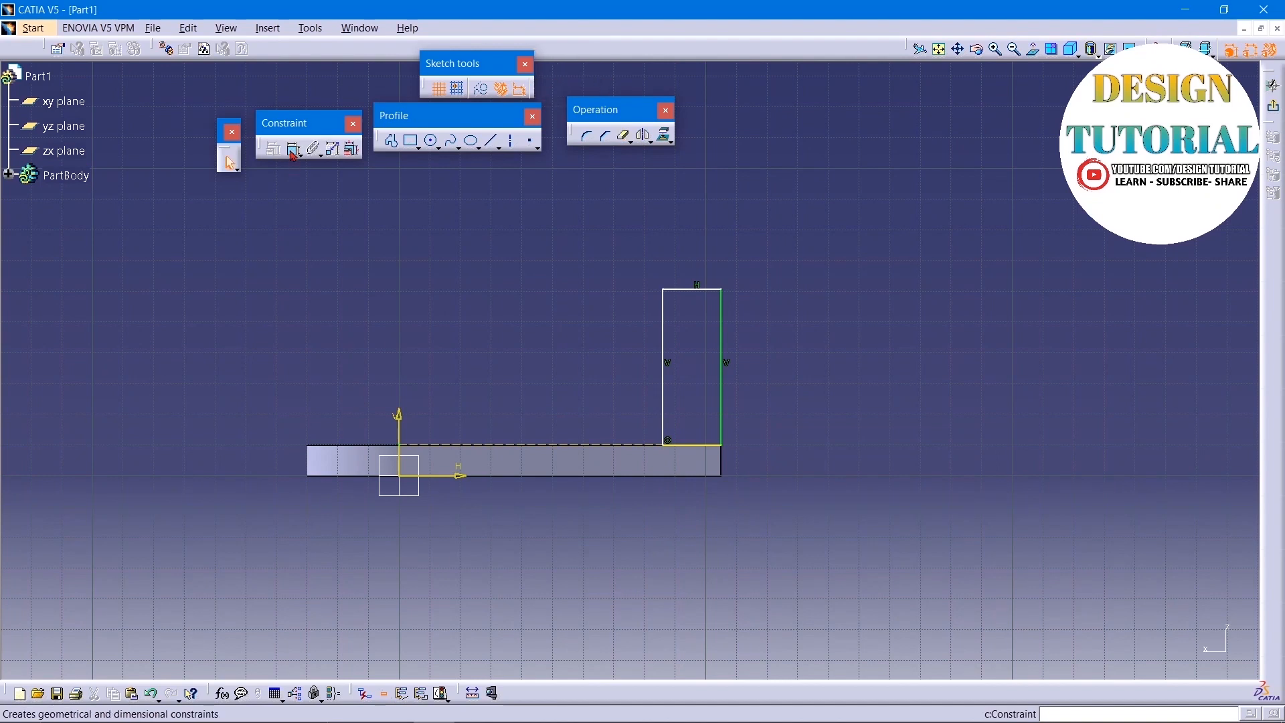
{"action": "left_click", "coordinate": [690, 295]}
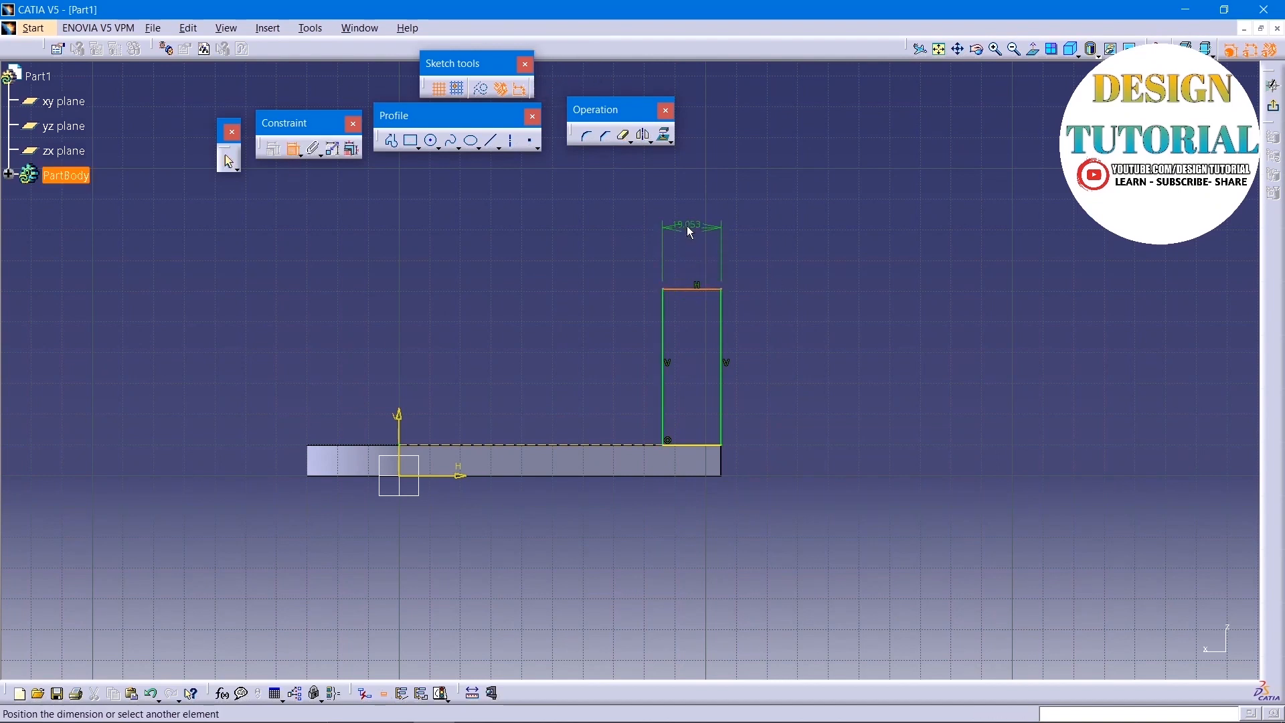
{"action": "left_click", "coordinate": [696, 225]}
{"action": "double_click", "coordinate": [701, 229]}
{"action": "type", "text": "10"}
{"action": "key", "text": "Return"}
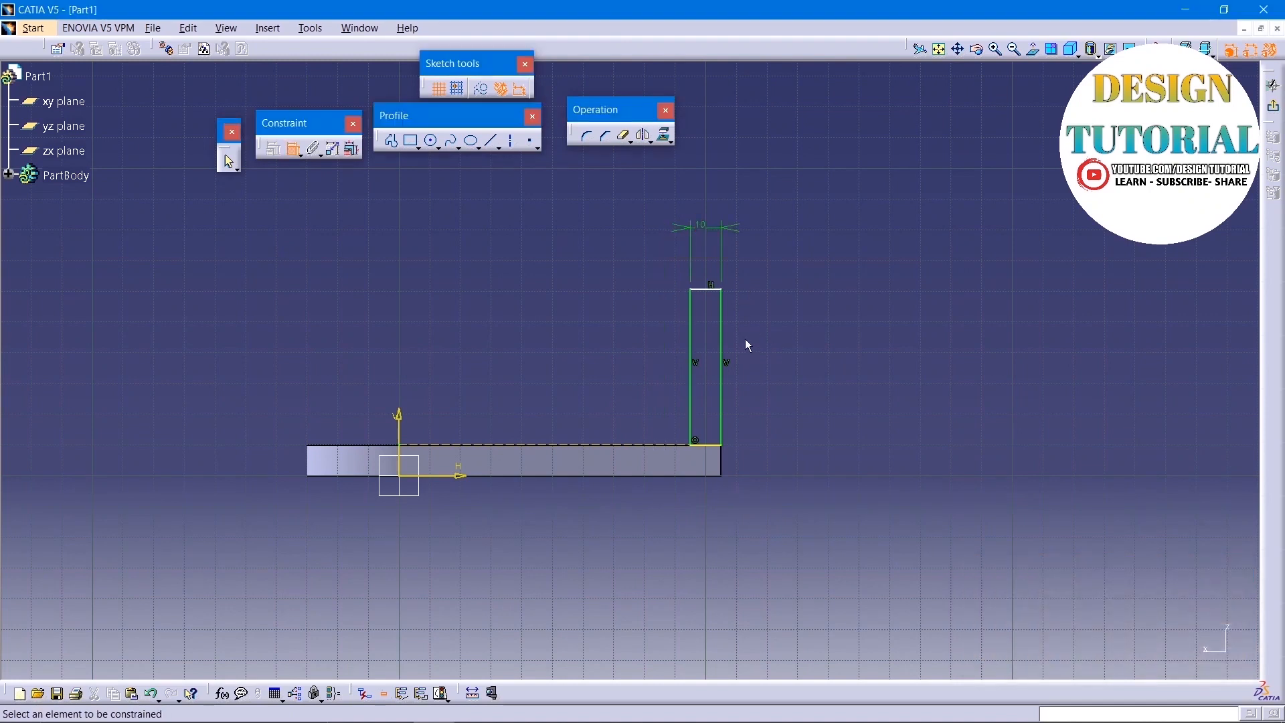
Step: Dimension the upright profile's outer vertical line and set its height to 30 mm
{"action": "left_click", "coordinate": [723, 350]}
{"action": "left_click", "coordinate": [795, 339]}
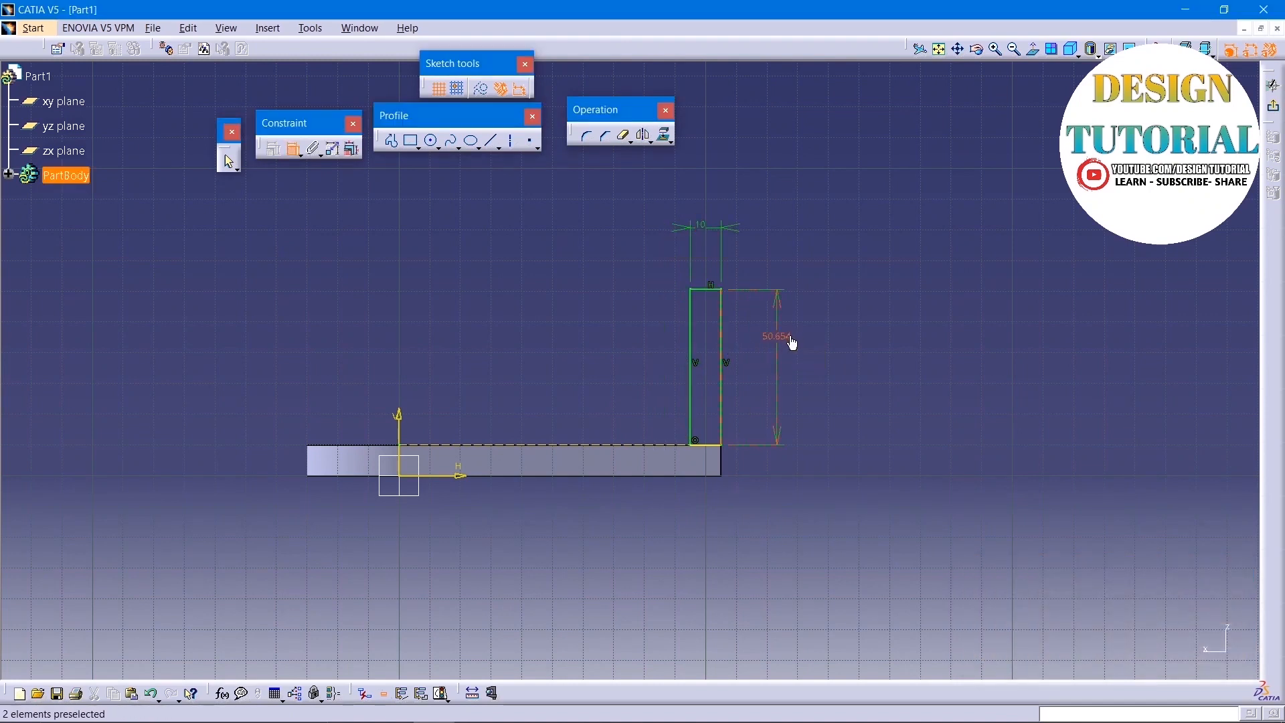
{"action": "double_click", "coordinate": [792, 340]}
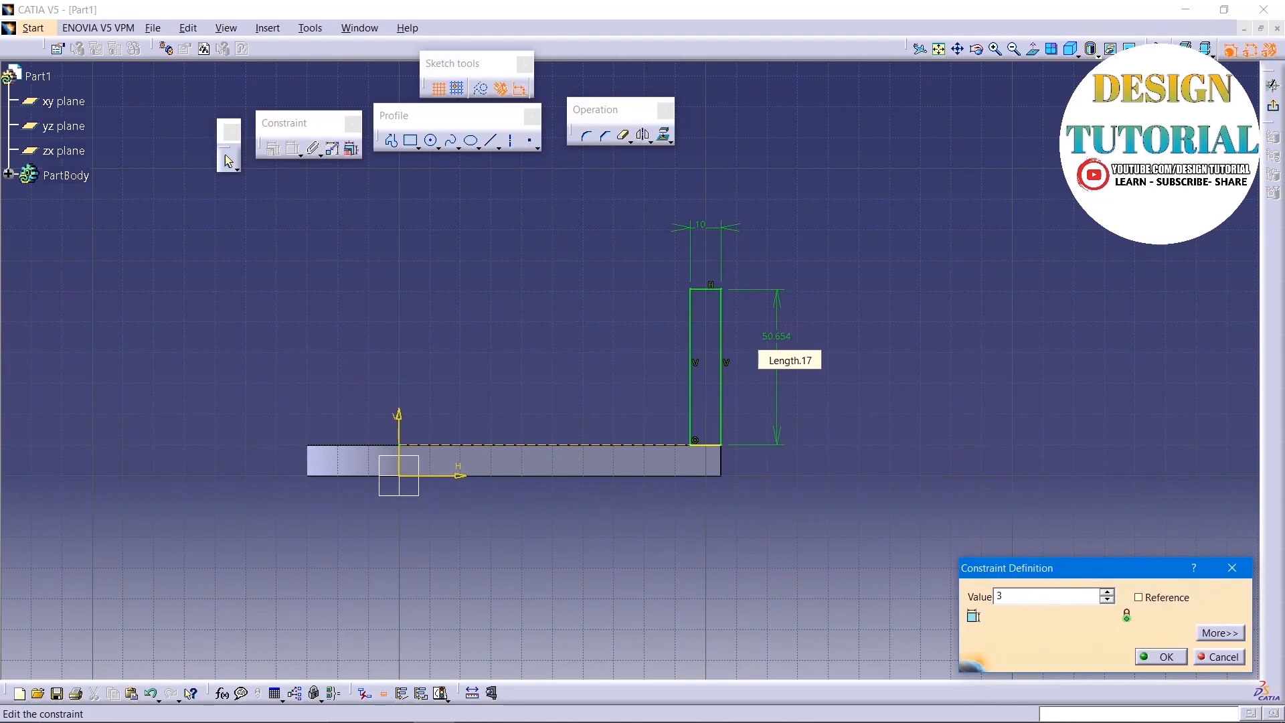
{"action": "key", "text": "Return"}
Step: Exit the sketch and extrude the upright profile as a 60 mm pad, with the direction reversed to run across the plate
{"action": "left_click", "coordinate": [1275, 106]}
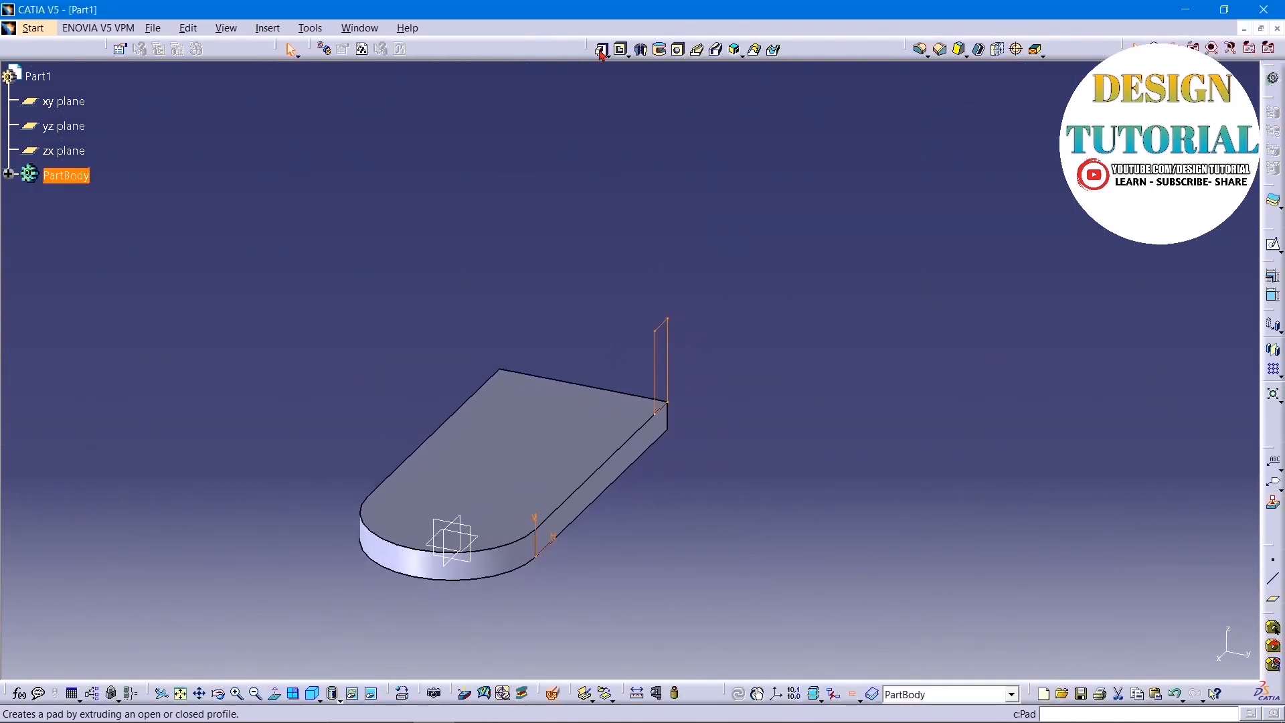
{"action": "left_click", "coordinate": [601, 49]}
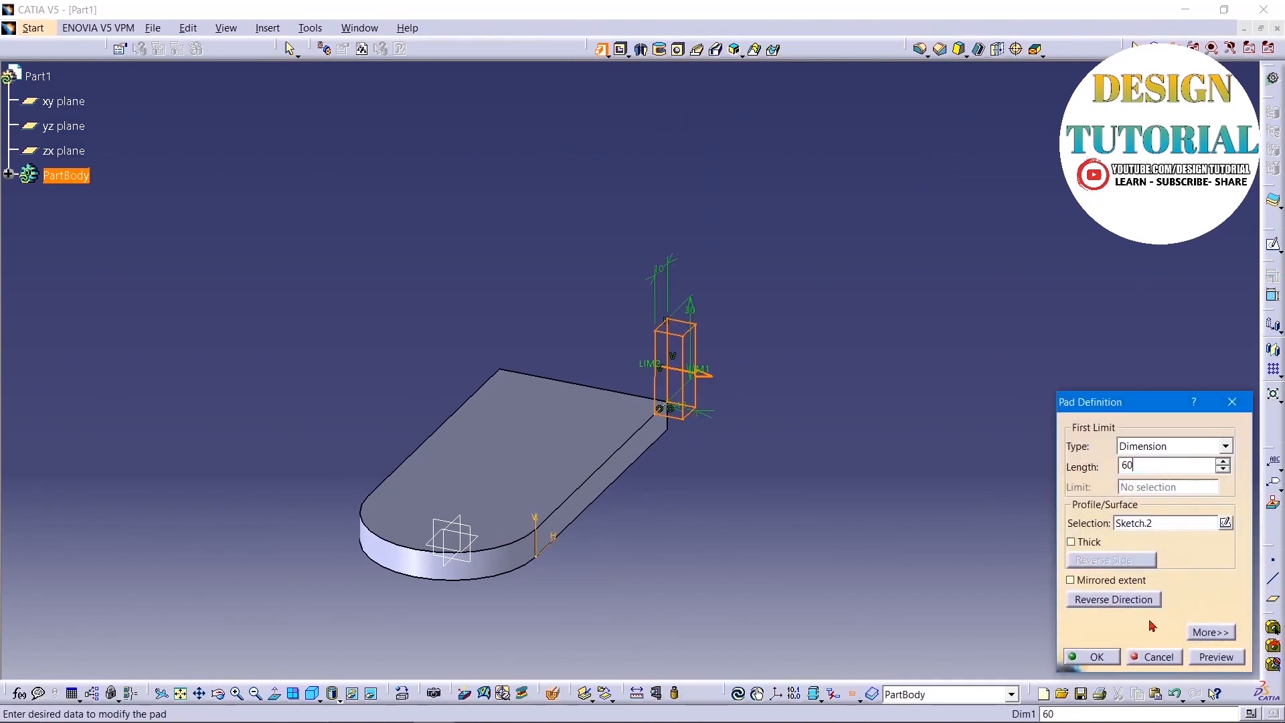
{"action": "left_click", "coordinate": [1142, 600]}
{"action": "left_click", "coordinate": [1213, 658]}
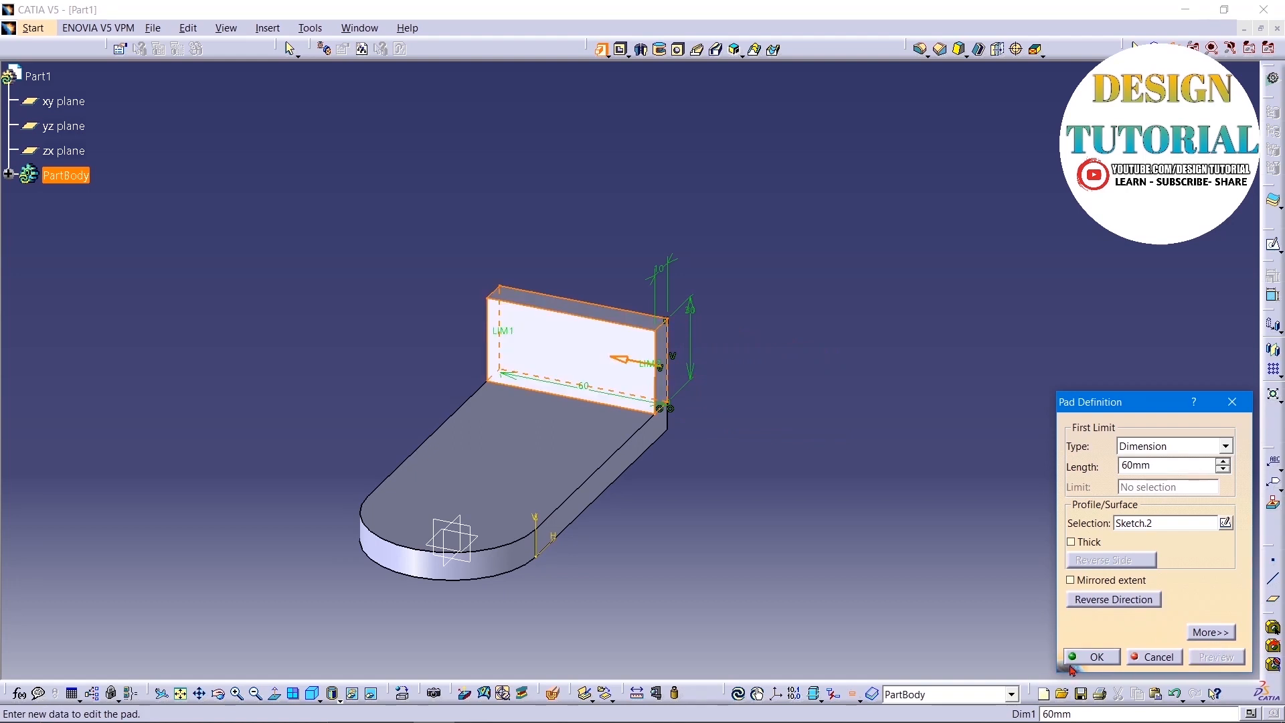
{"action": "left_click", "coordinate": [1093, 658]}
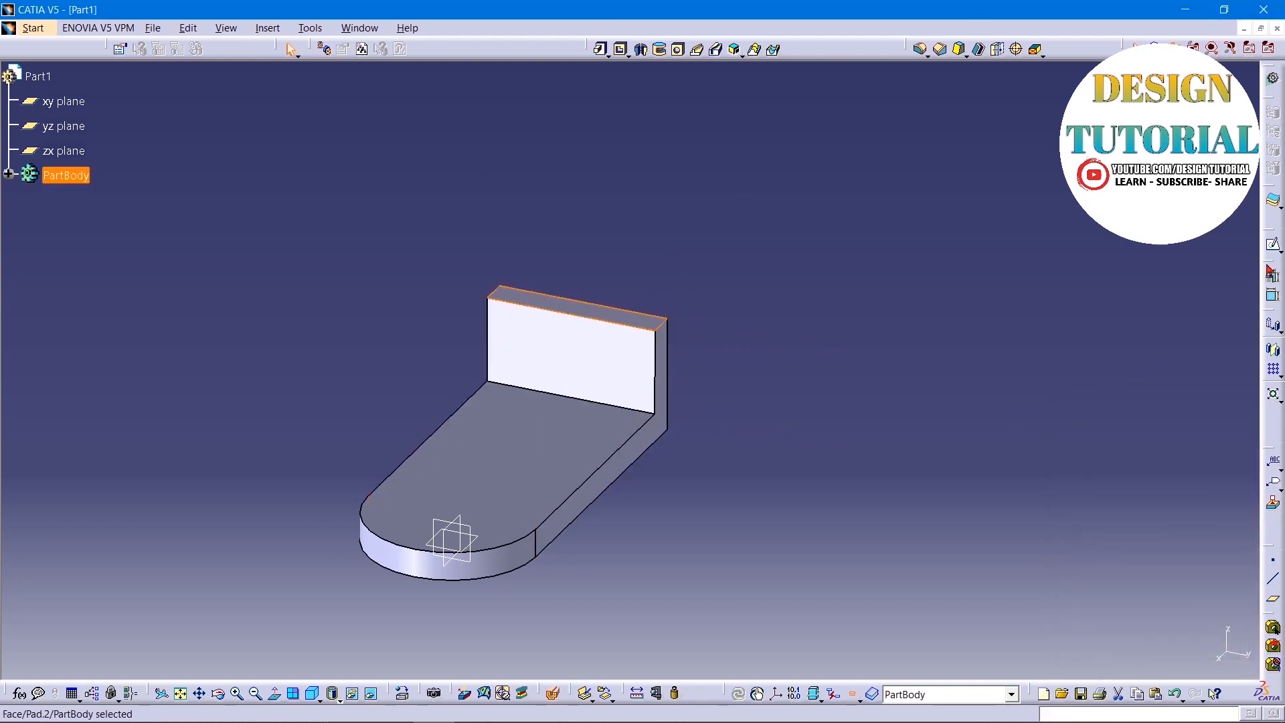
Step: Start a sketch on the upright wall's top face and draw a circle of about 54 mm radius centred on the origin
{"action": "left_click", "coordinate": [1273, 245]}
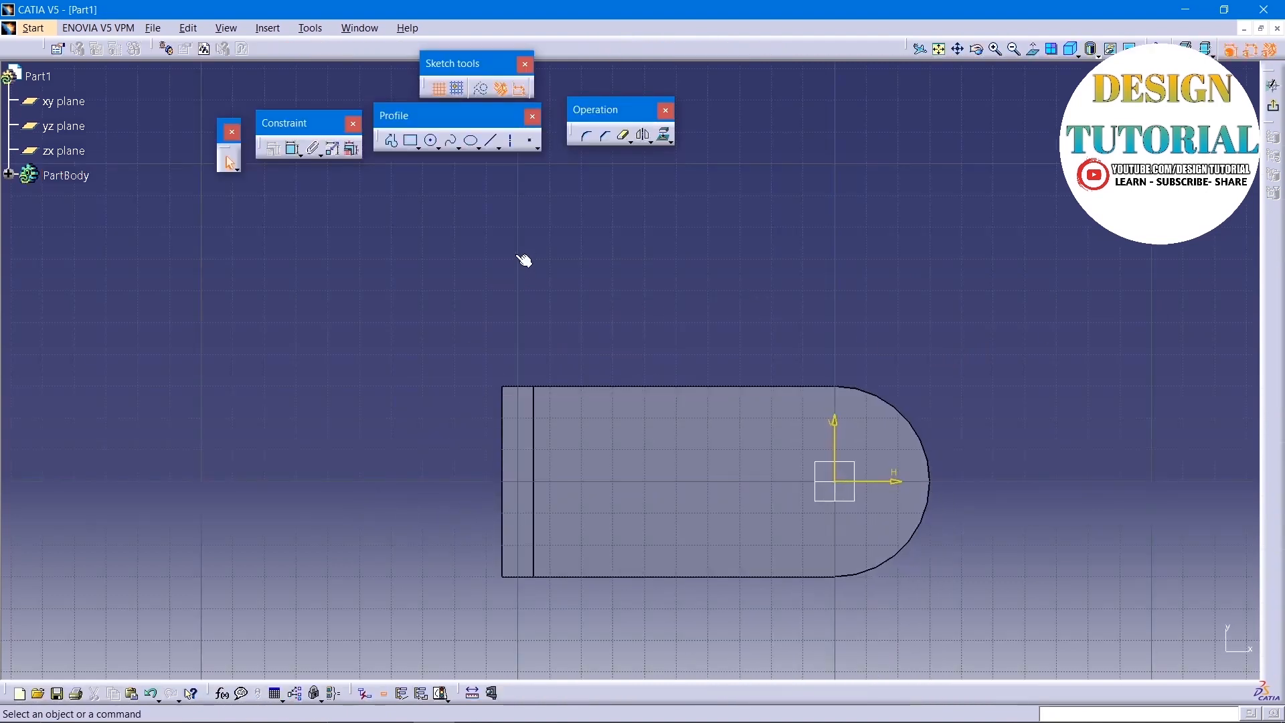
{"action": "left_click", "coordinate": [431, 141]}
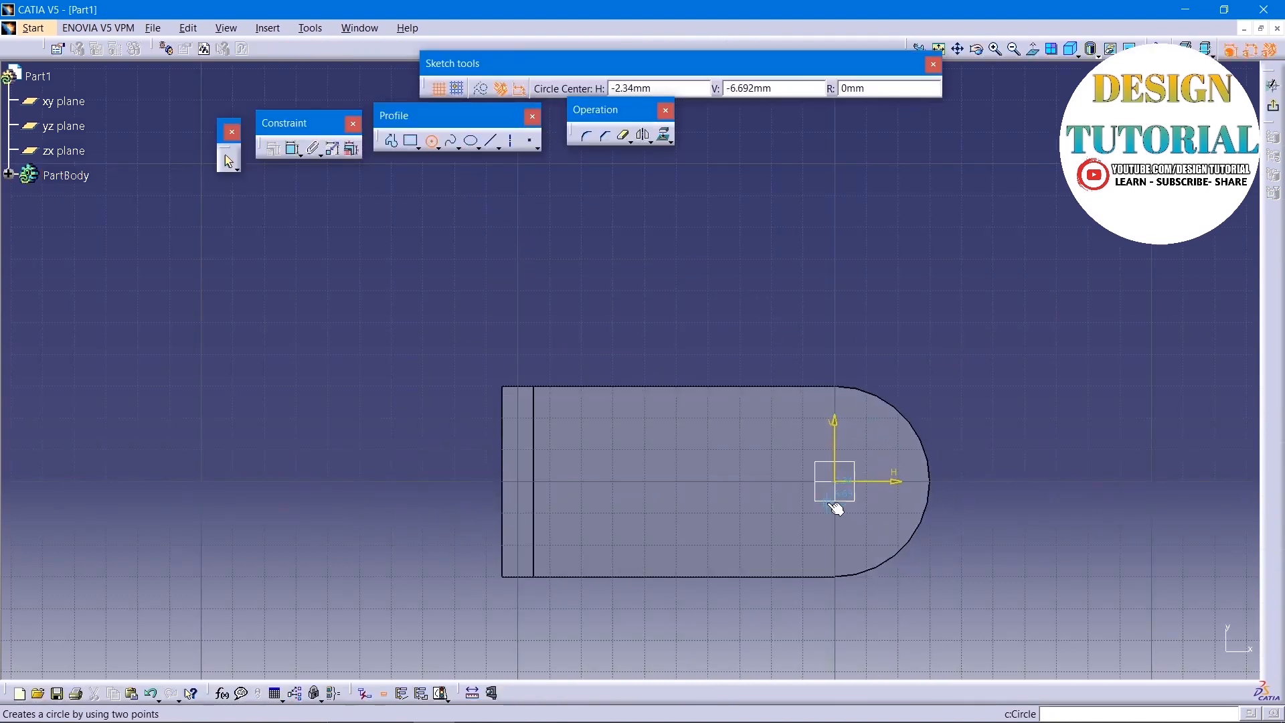
{"action": "left_click", "coordinate": [837, 481]}
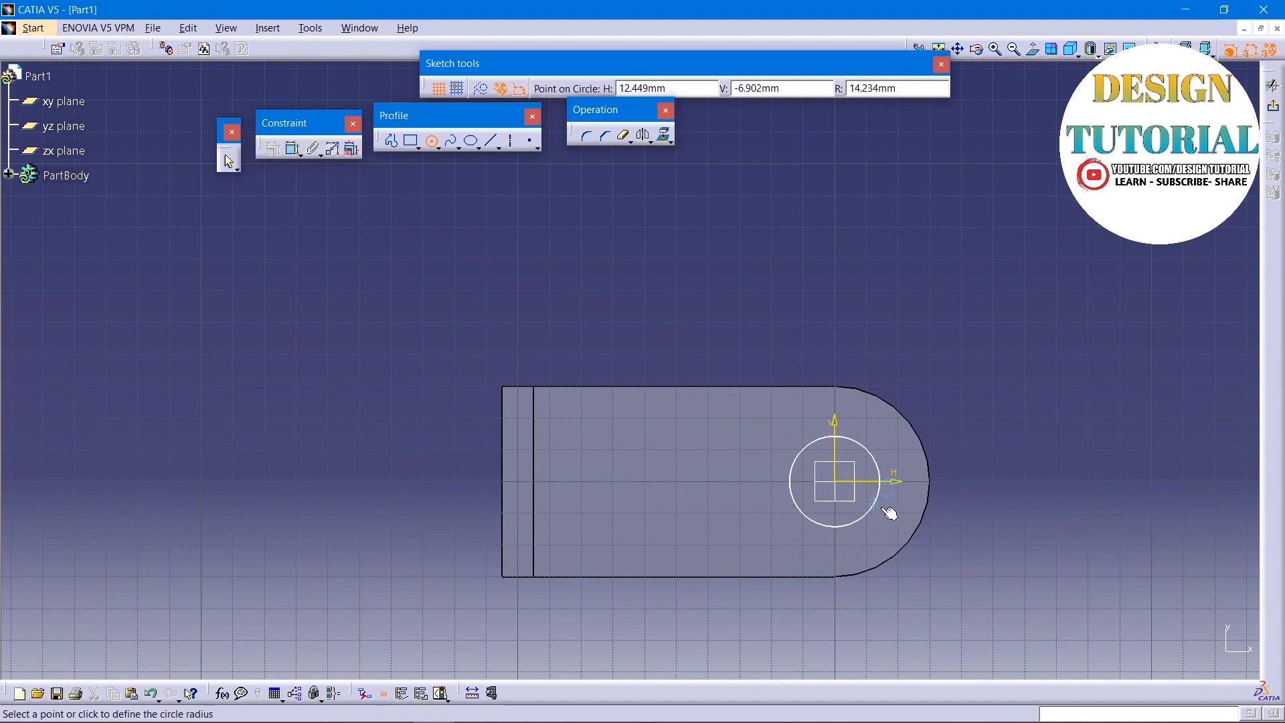
{"action": "left_click", "coordinate": [970, 577]}
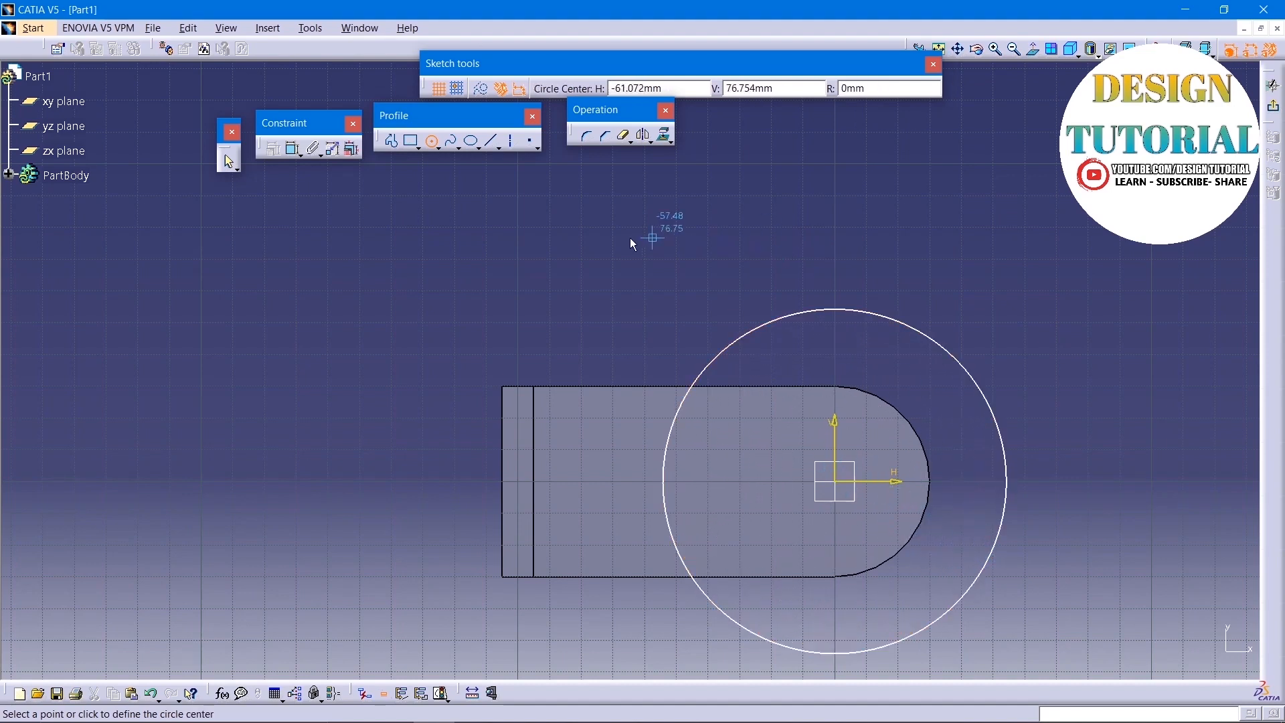
Step: Add a radius dimension to the circle and set it to 75 mm
{"action": "left_click", "coordinate": [293, 149]}
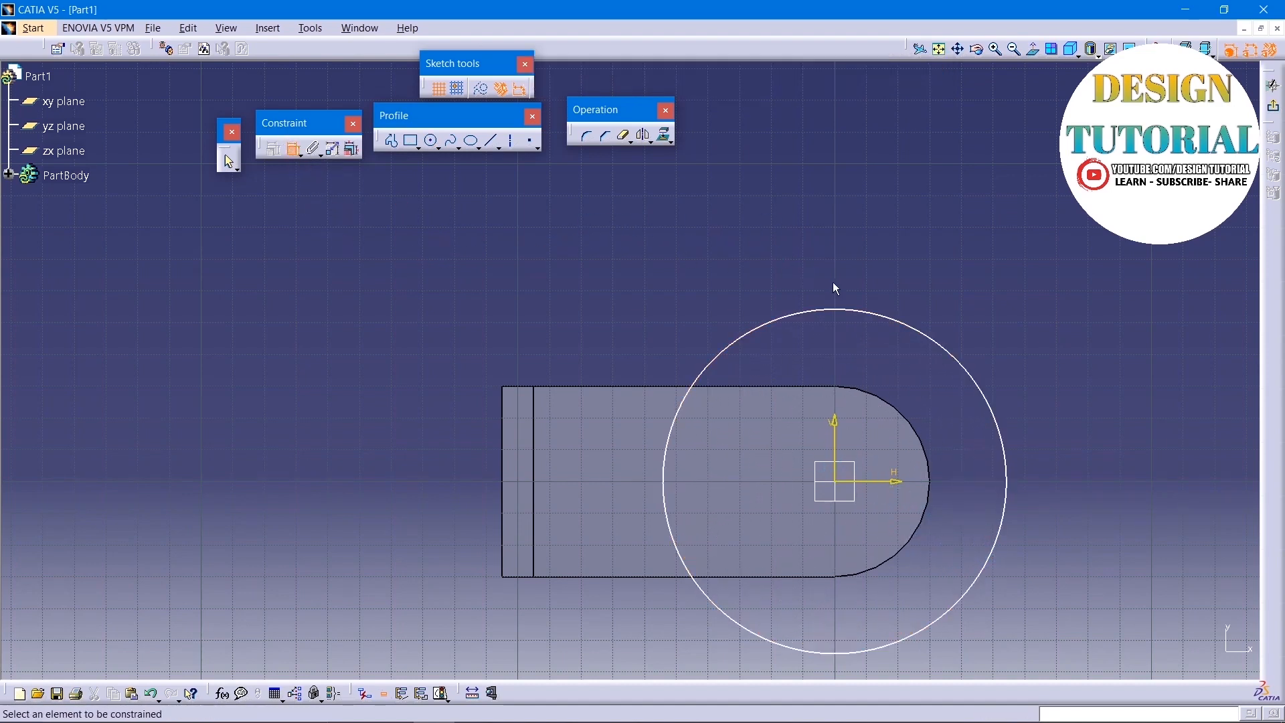
{"action": "left_click", "coordinate": [859, 309]}
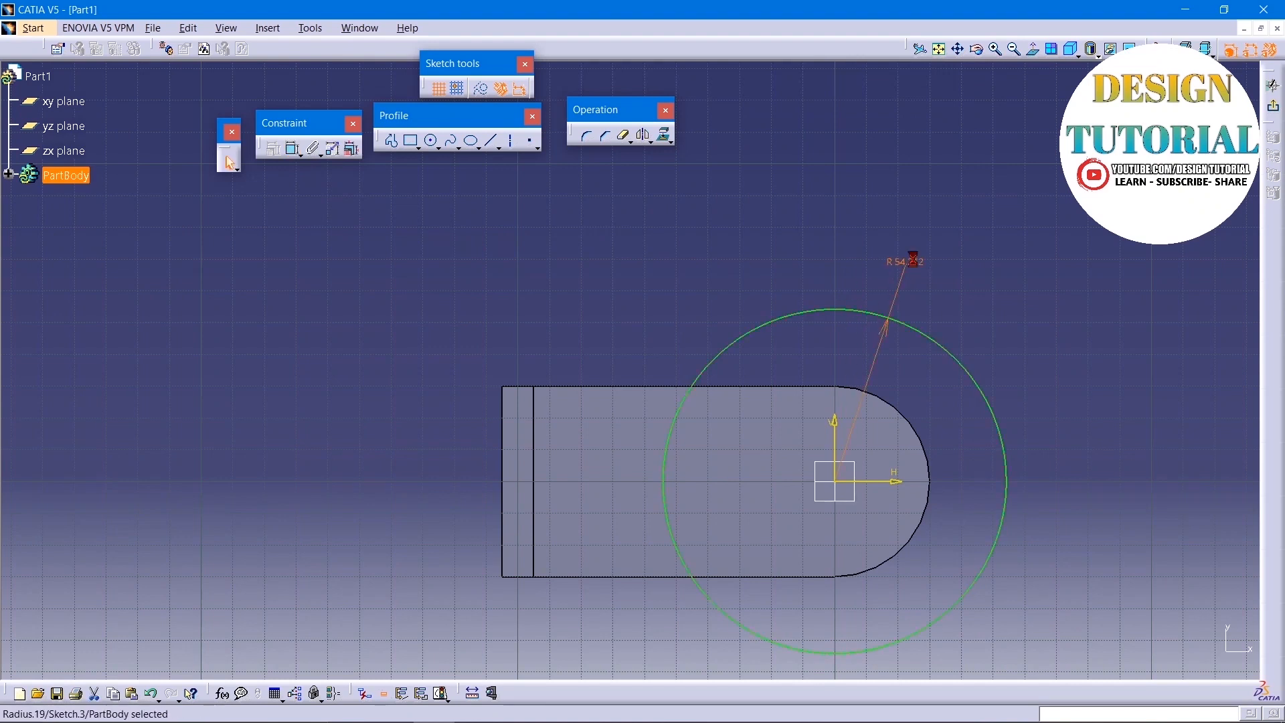
{"action": "double_click", "coordinate": [914, 265]}
{"action": "key", "text": "Return"}
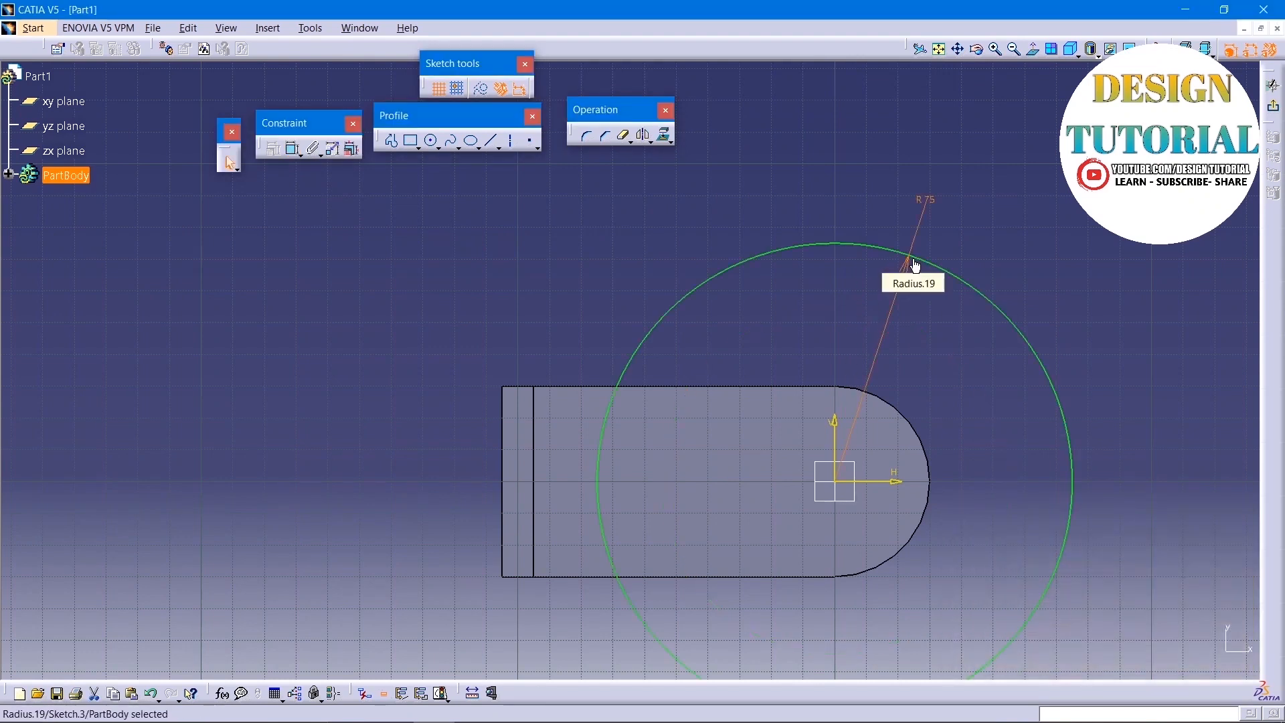
{"action": "left_click", "coordinate": [740, 221]}
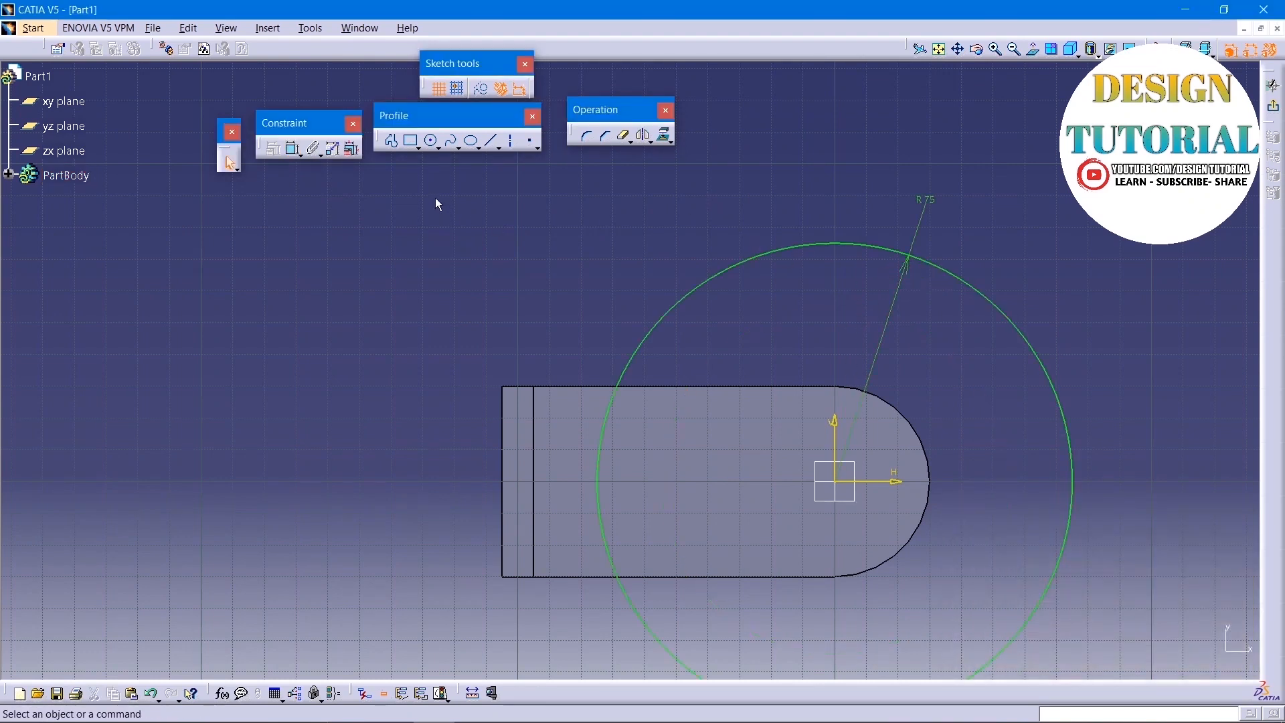
Step: Draw a vertical axis line through the origin, extending beyond the circle at both ends
{"action": "left_click", "coordinate": [512, 144]}
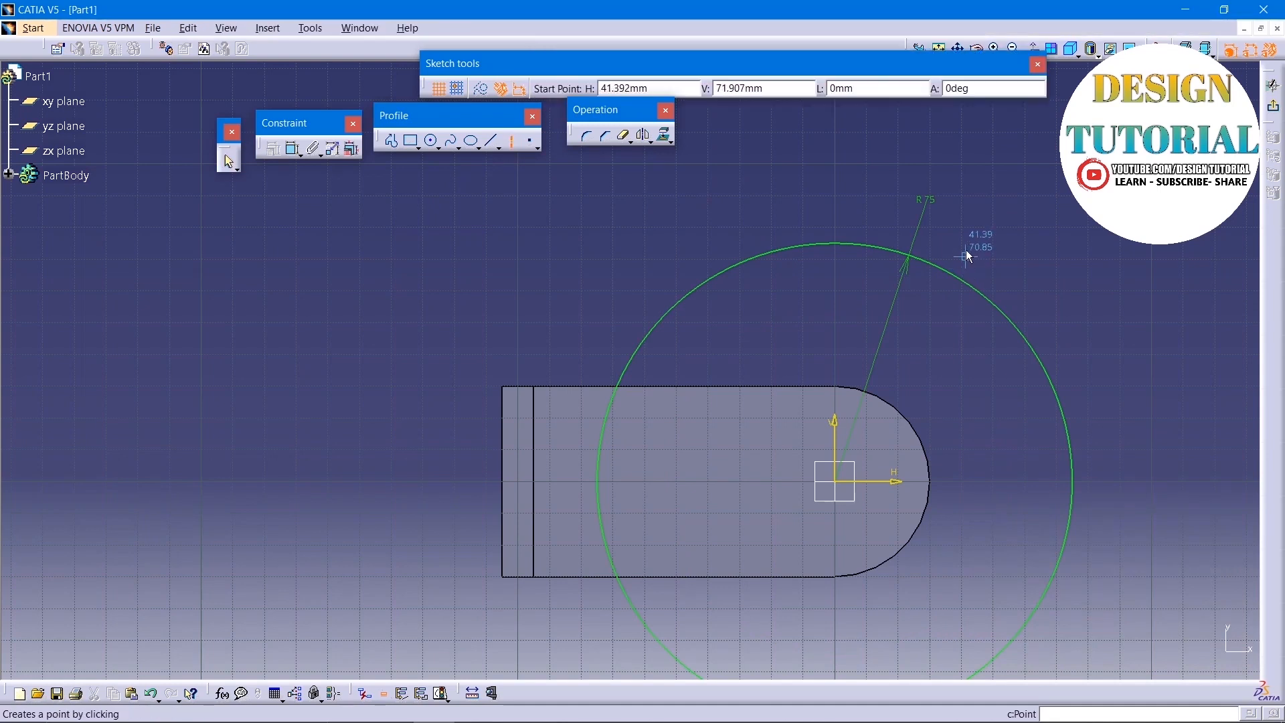
{"action": "left_click", "coordinate": [835, 182]}
{"action": "mouse_move", "coordinate": [630, 370]}
{"action": "middle_mouse_down"}
{"action": "mouse_move", "coordinate": [840, 476]}
{"action": "mouse_move", "coordinate": [831, 528]}
{"action": "middle_mouse_up"}
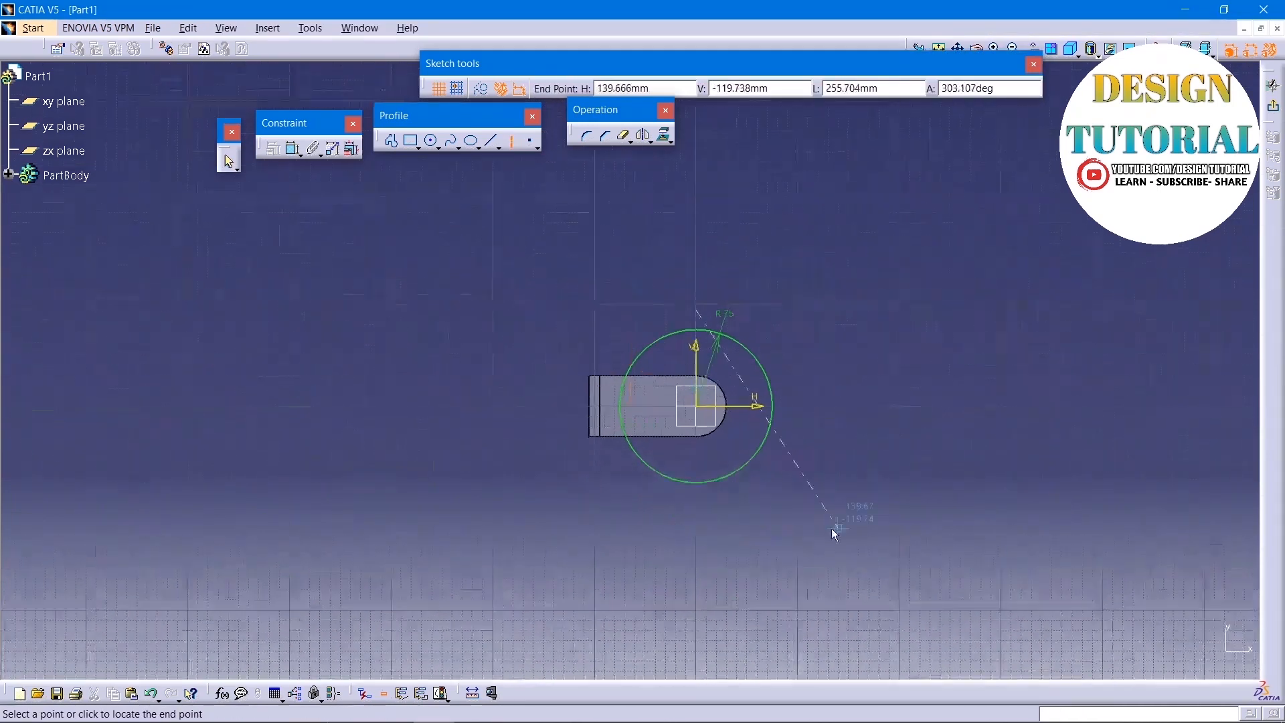
{"action": "left_click", "coordinate": [697, 569]}
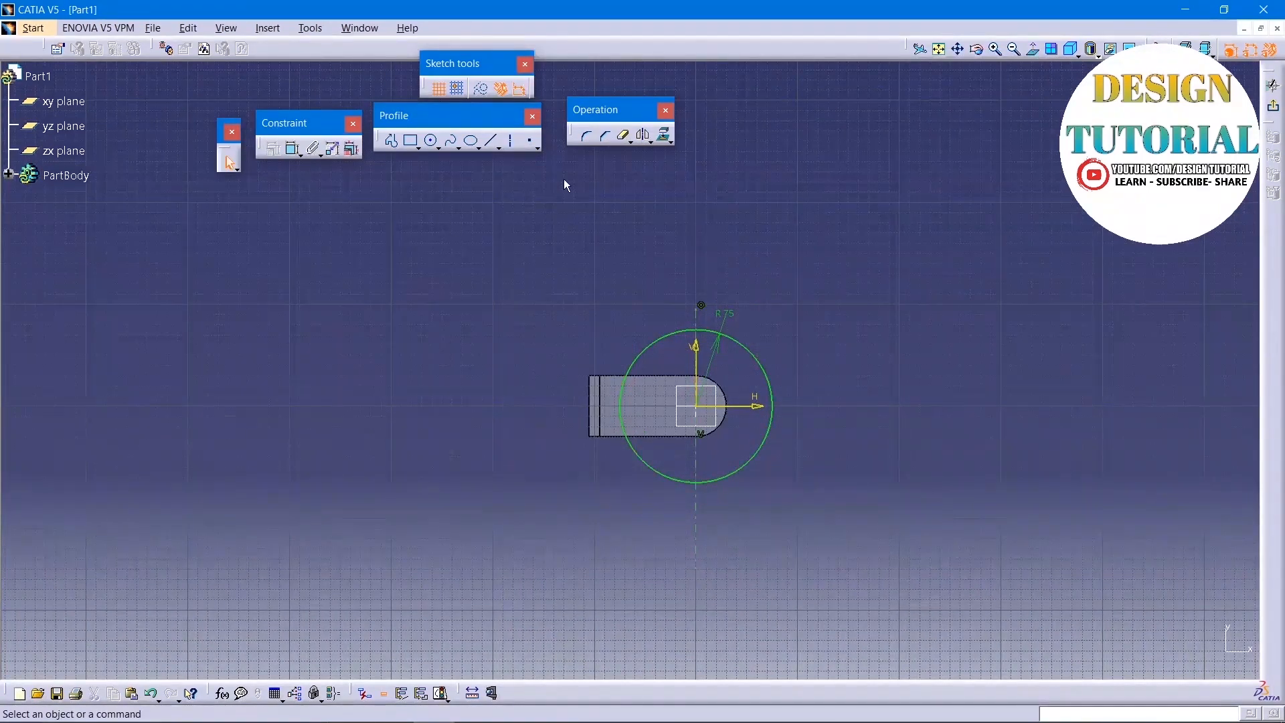
Step: Trim away the half of the circle on the upright wall's side of the axis
{"action": "left_click", "coordinate": [624, 135]}
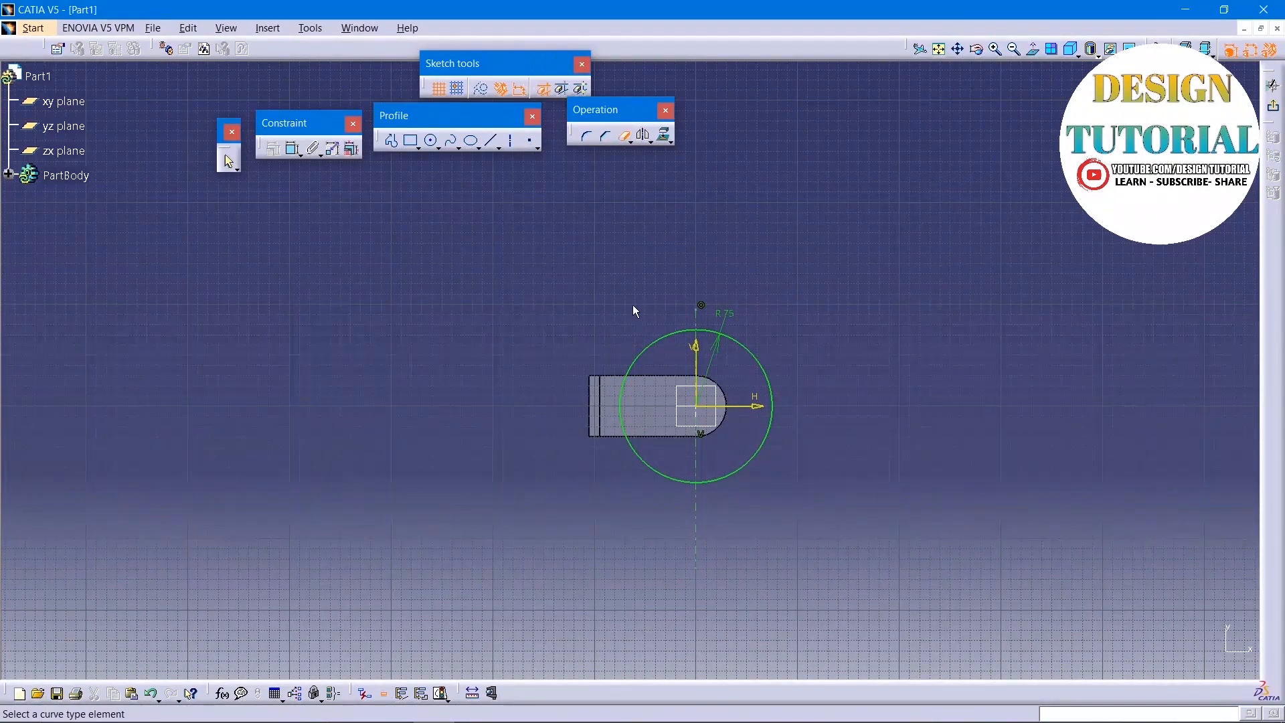
{"action": "left_click", "coordinate": [653, 341]}
{"action": "middle_click_drag", "start_coordinate": [649, 341], "coordinate": [636, 242]}
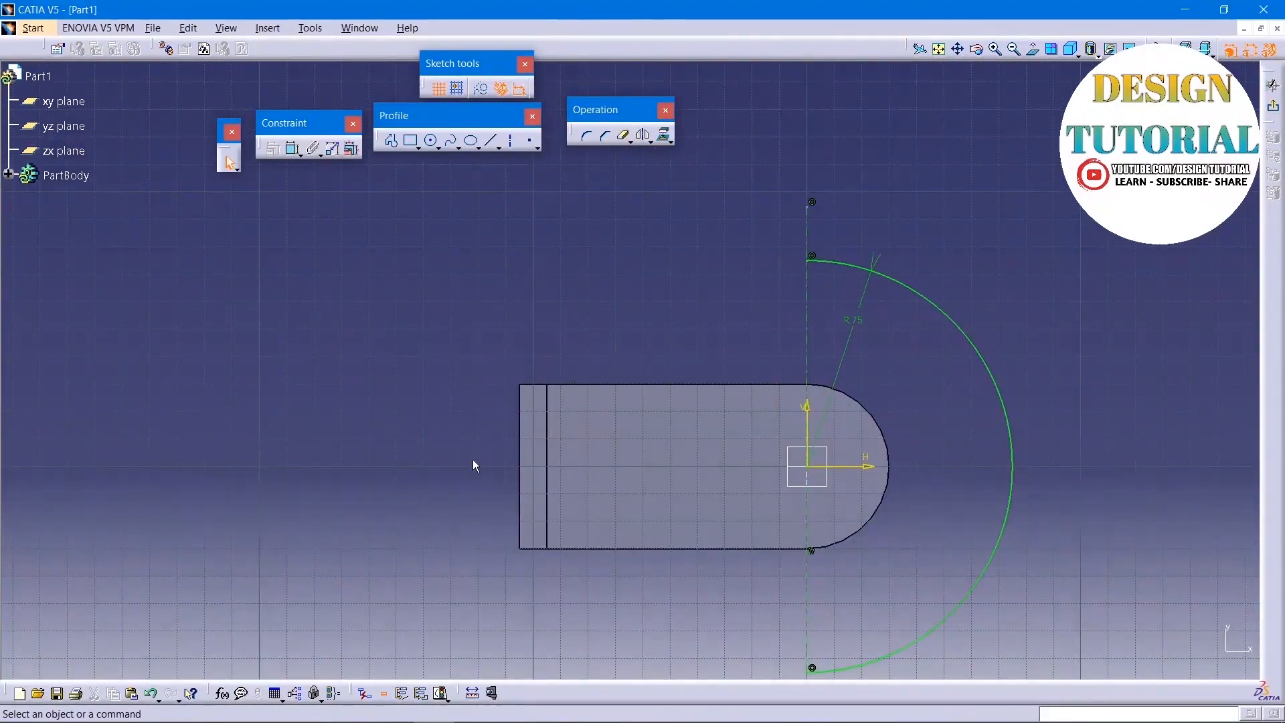
Step: Project the upright wall's outer top edge into the sketch and convert the projected line to a construction element
{"action": "left_click", "coordinate": [520, 462]}
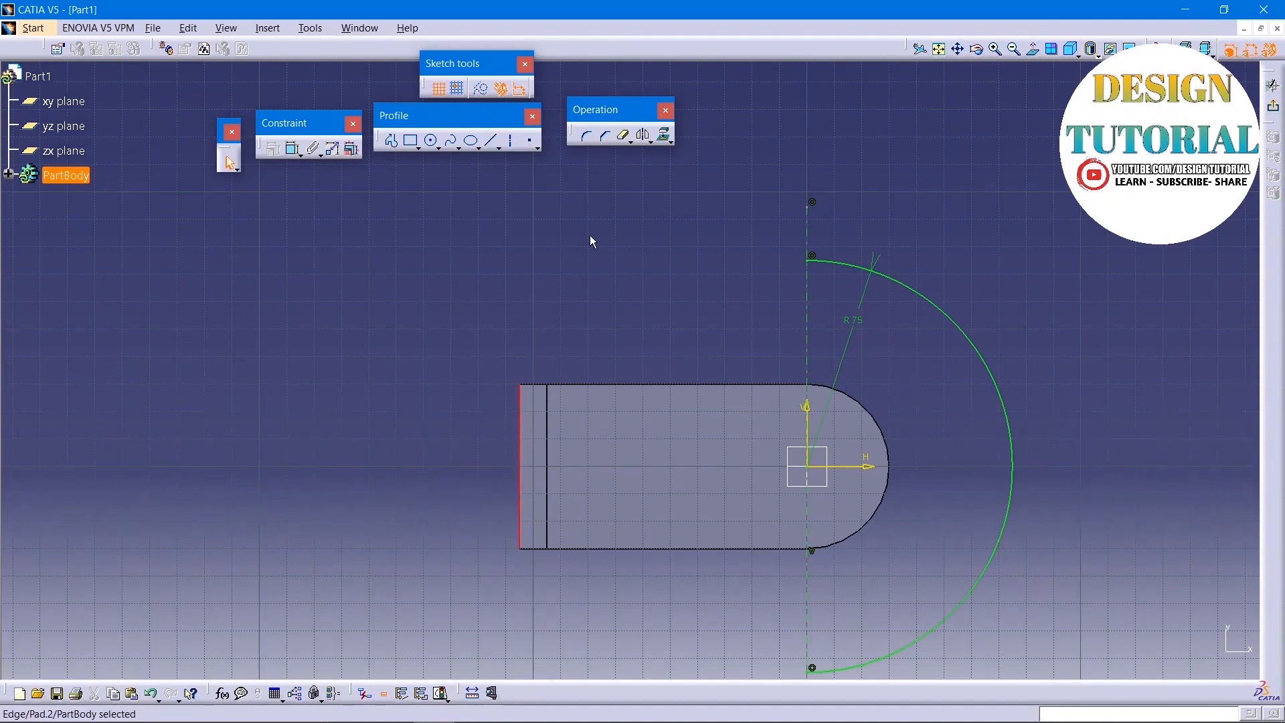
{"action": "left_click", "coordinate": [663, 137]}
{"action": "left_click", "coordinate": [637, 275]}
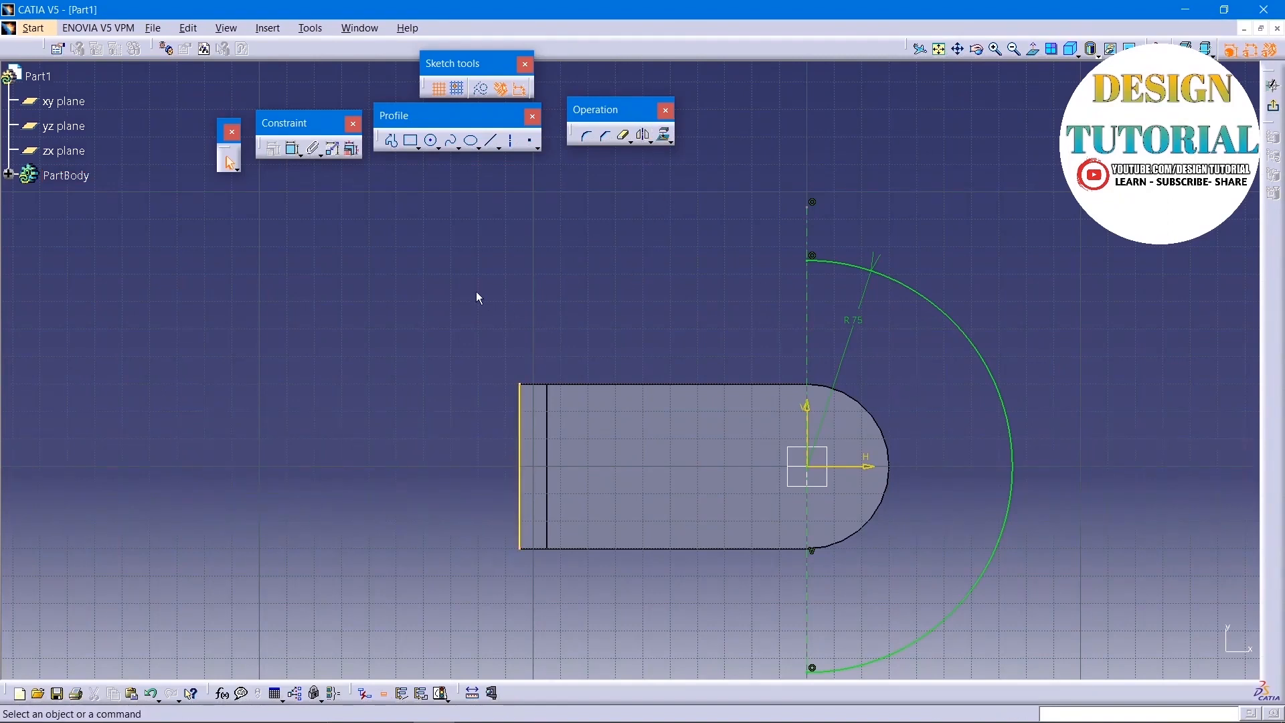
{"action": "left_click", "coordinate": [522, 453]}
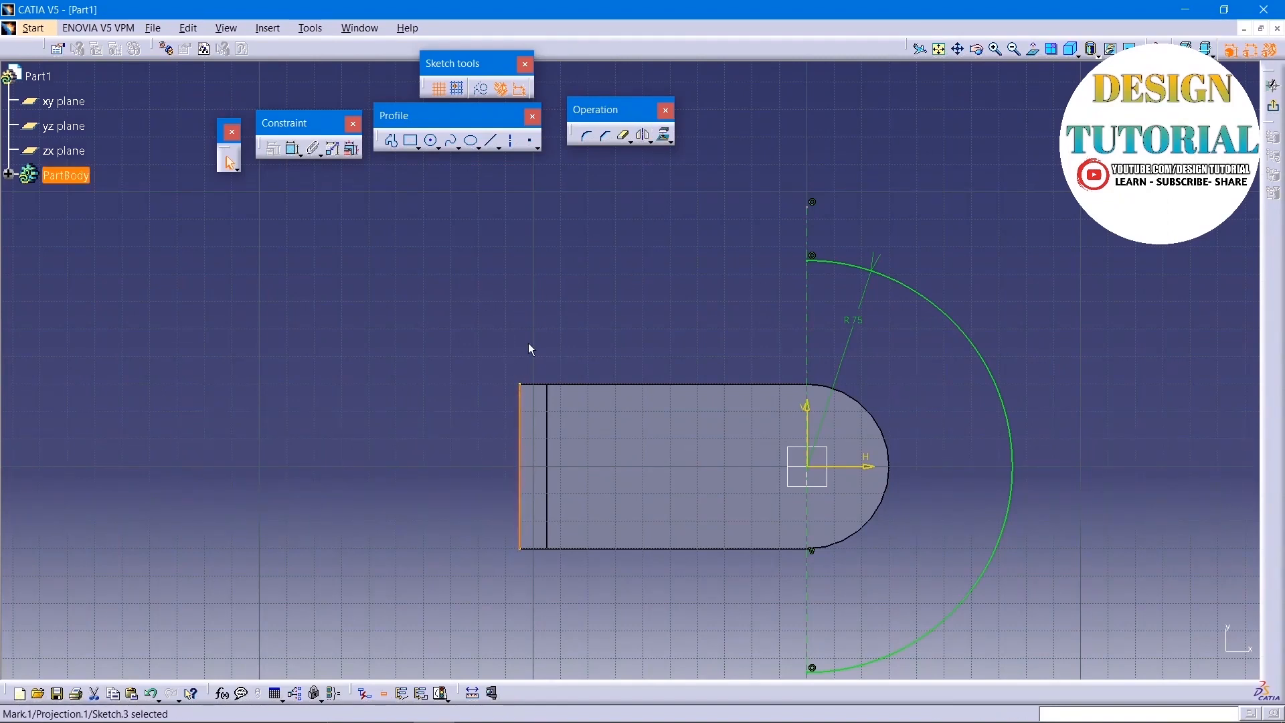
{"action": "left_click", "coordinate": [481, 88]}
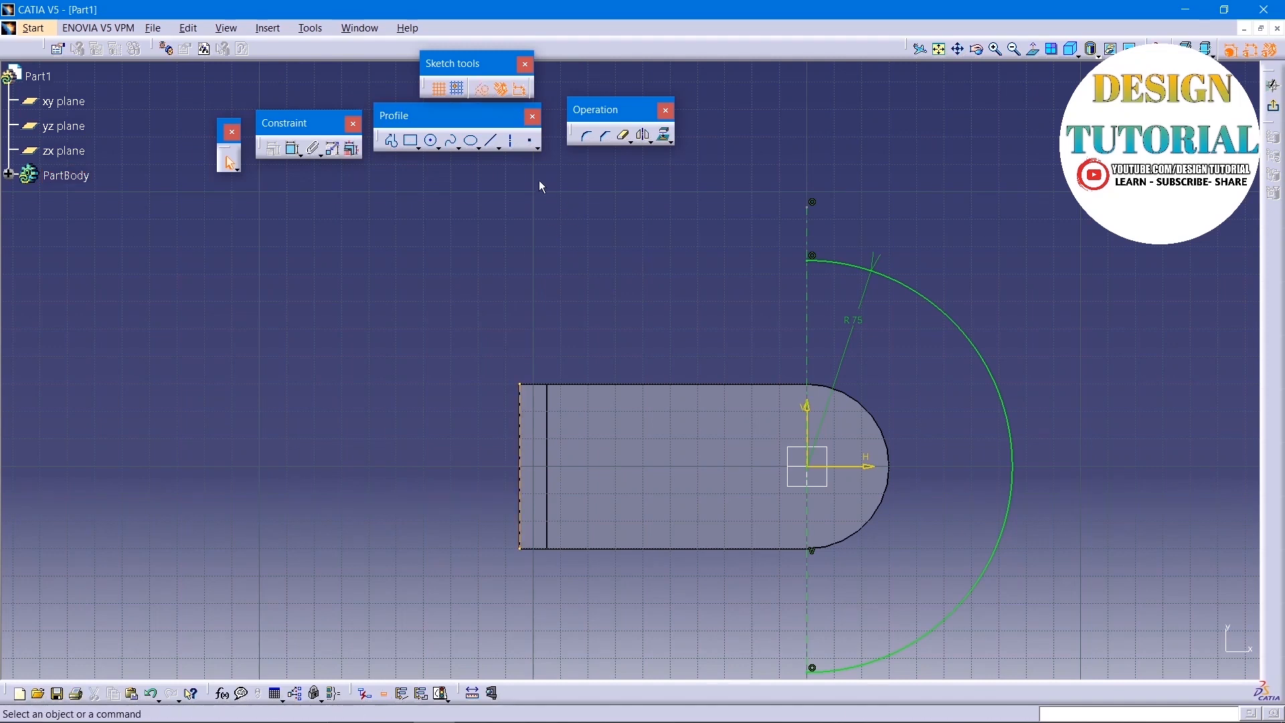
Step: Draw standard horizontal lines from both ends of the R75 arc, extending past the upright wall's outer edge
{"action": "left_click", "coordinate": [492, 140]}
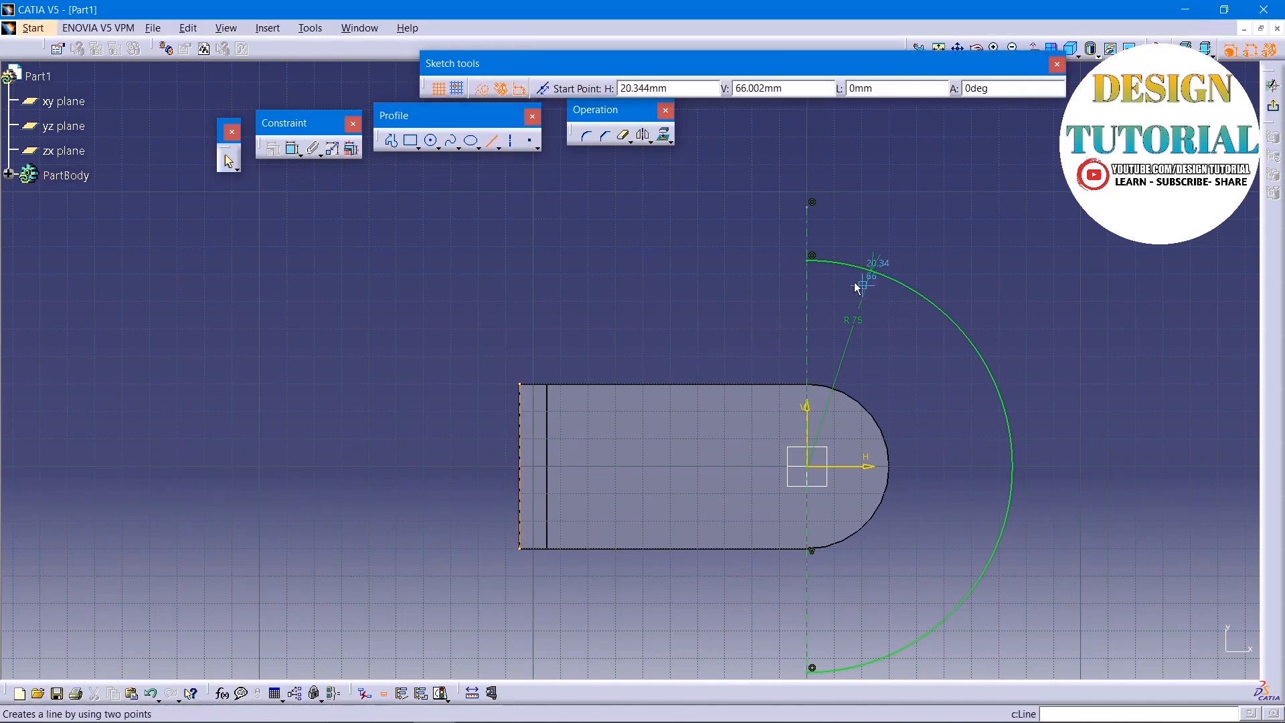
{"action": "left_click", "coordinate": [805, 263]}
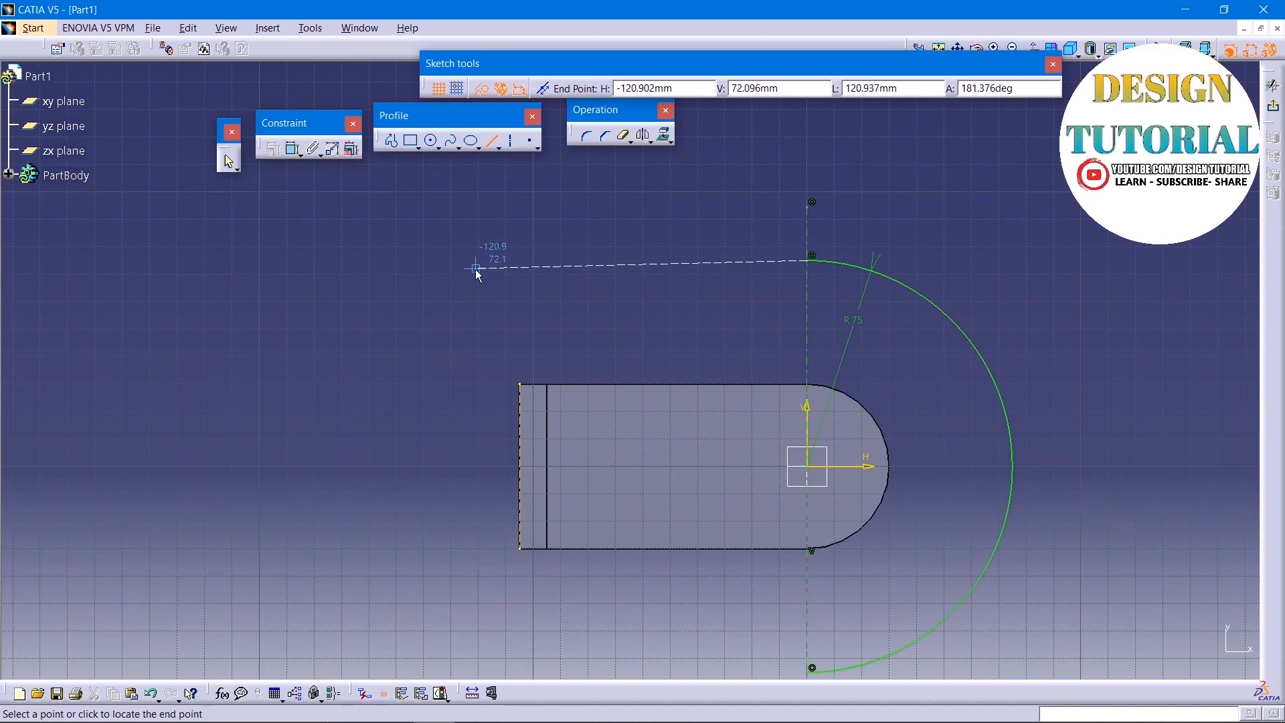
{"action": "left_click", "coordinate": [481, 88]}
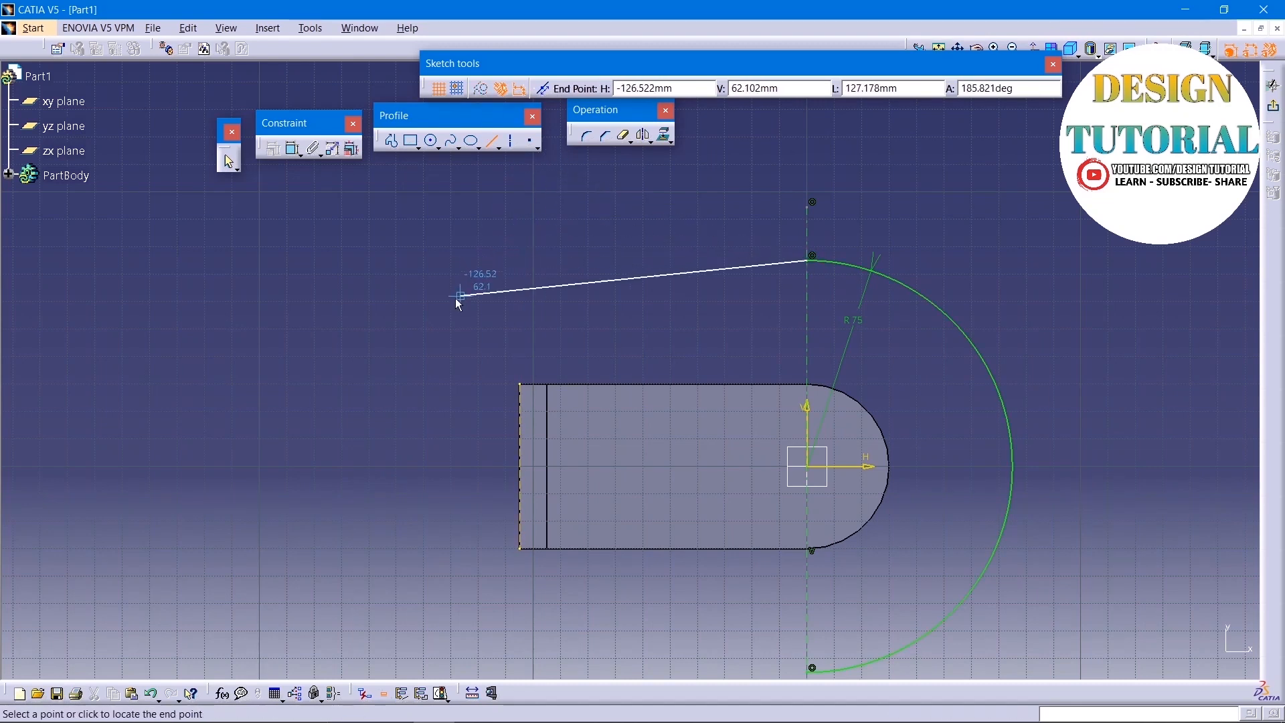
{"action": "left_click", "coordinate": [440, 260]}
{"action": "middle_click_drag", "start_coordinate": [460, 354], "coordinate": [454, 429]}
{"action": "left_click", "coordinate": [492, 140]}
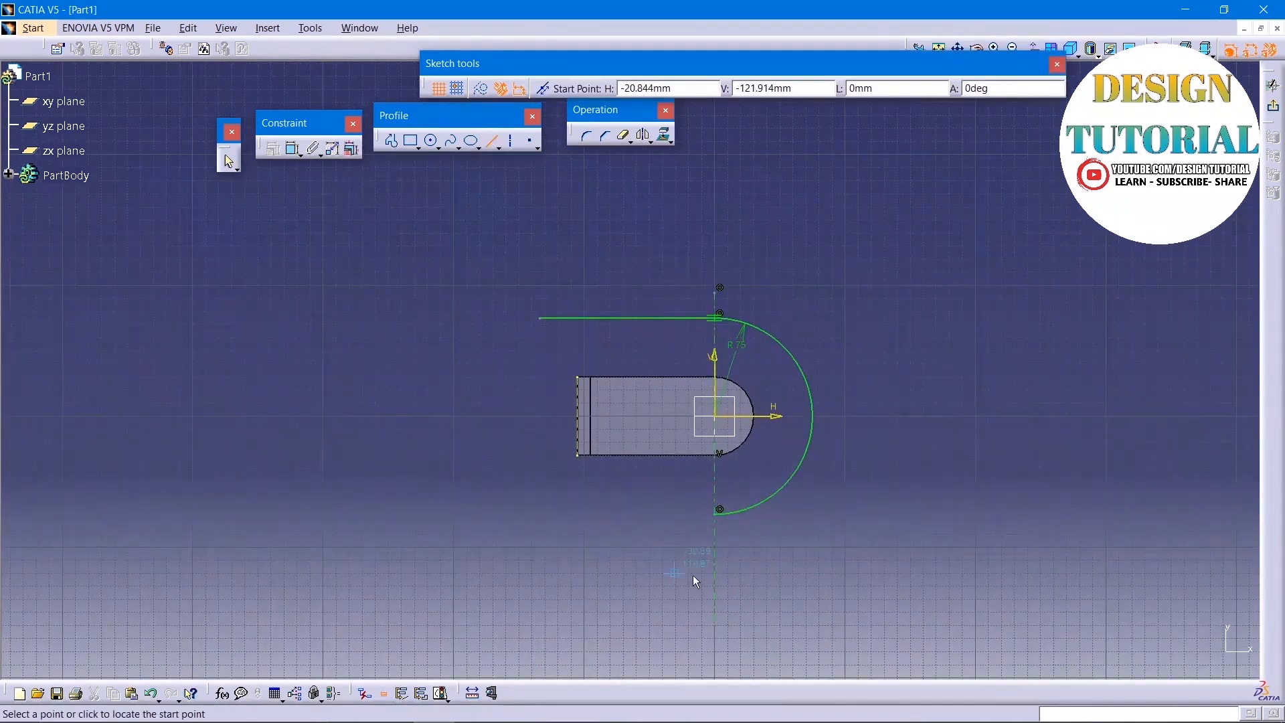
{"action": "left_click", "coordinate": [719, 512]}
{"action": "left_click", "coordinate": [520, 514]}
Step: Draw a vertical line along the wall's projected outer edge, crossing both horizontal lines
{"action": "left_click", "coordinate": [492, 141]}
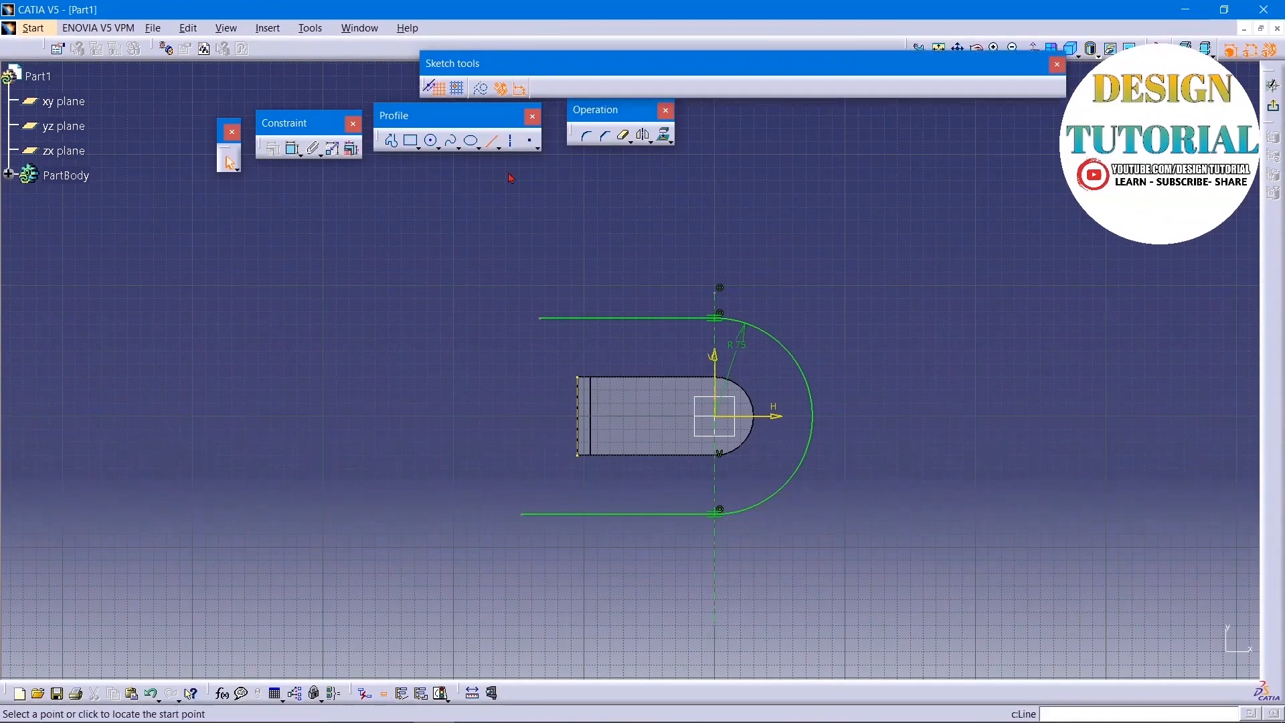
{"action": "left_click", "coordinate": [577, 269]}
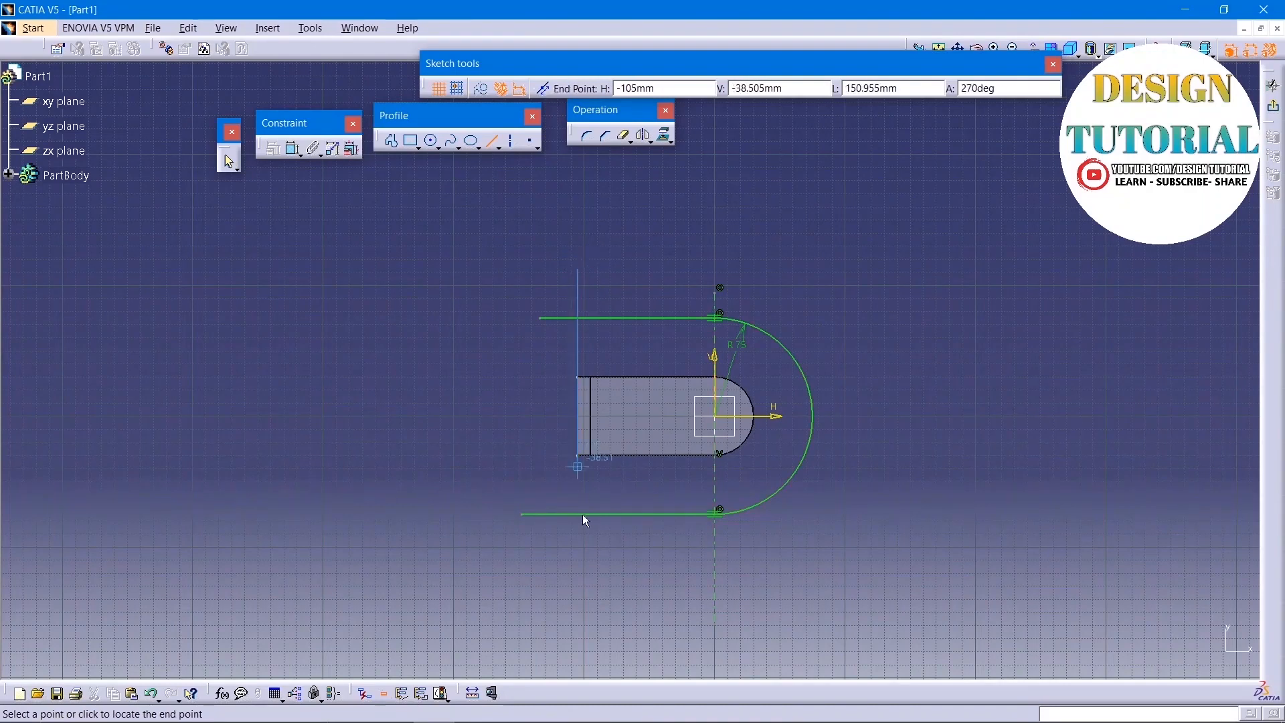
{"action": "left_click", "coordinate": [578, 586]}
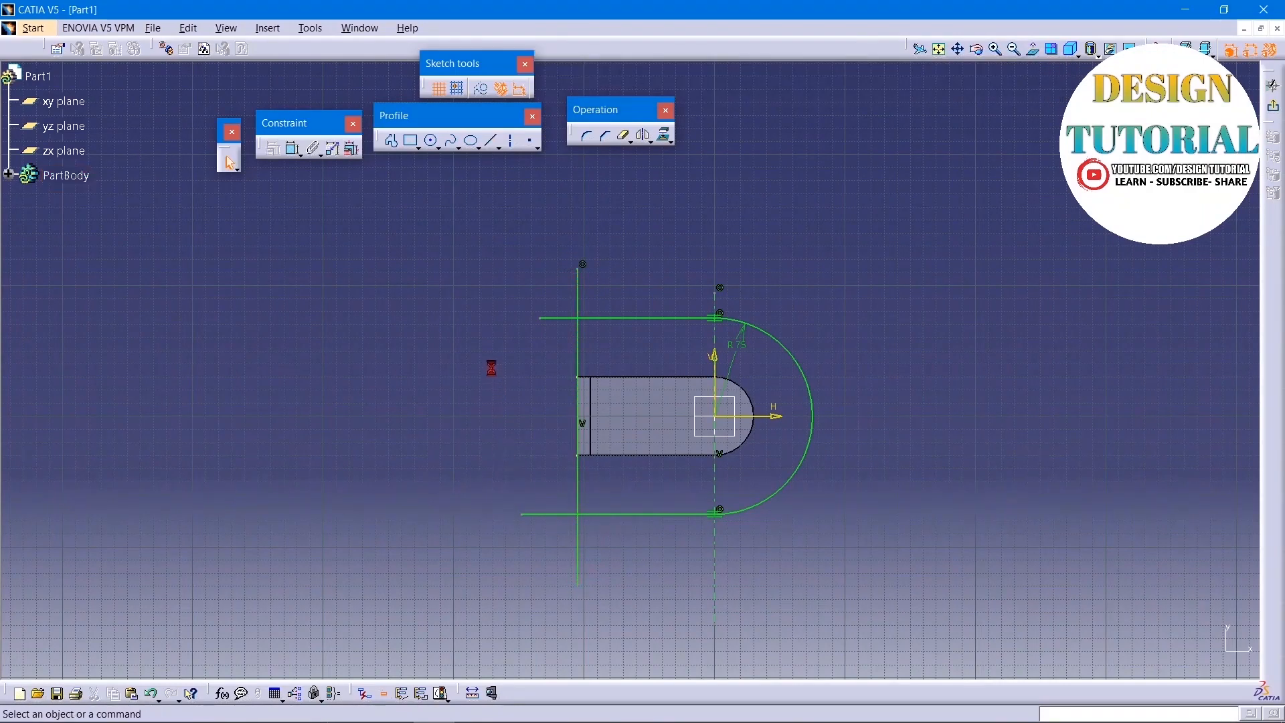
Step: Trim the overhanging ends of the vertical and horizontal lines to close the profile at the corners
{"action": "left_click", "coordinate": [624, 135]}
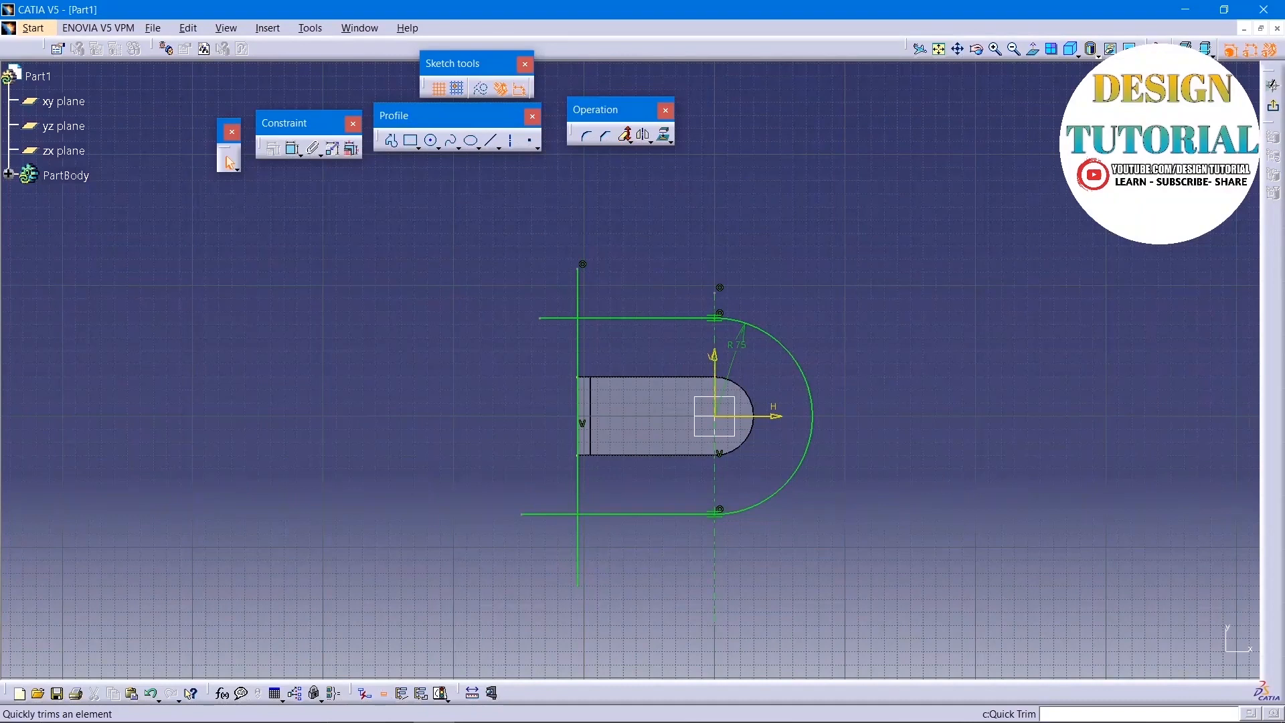
{"action": "left_click", "coordinate": [584, 295]}
{"action": "left_click", "coordinate": [548, 514]}
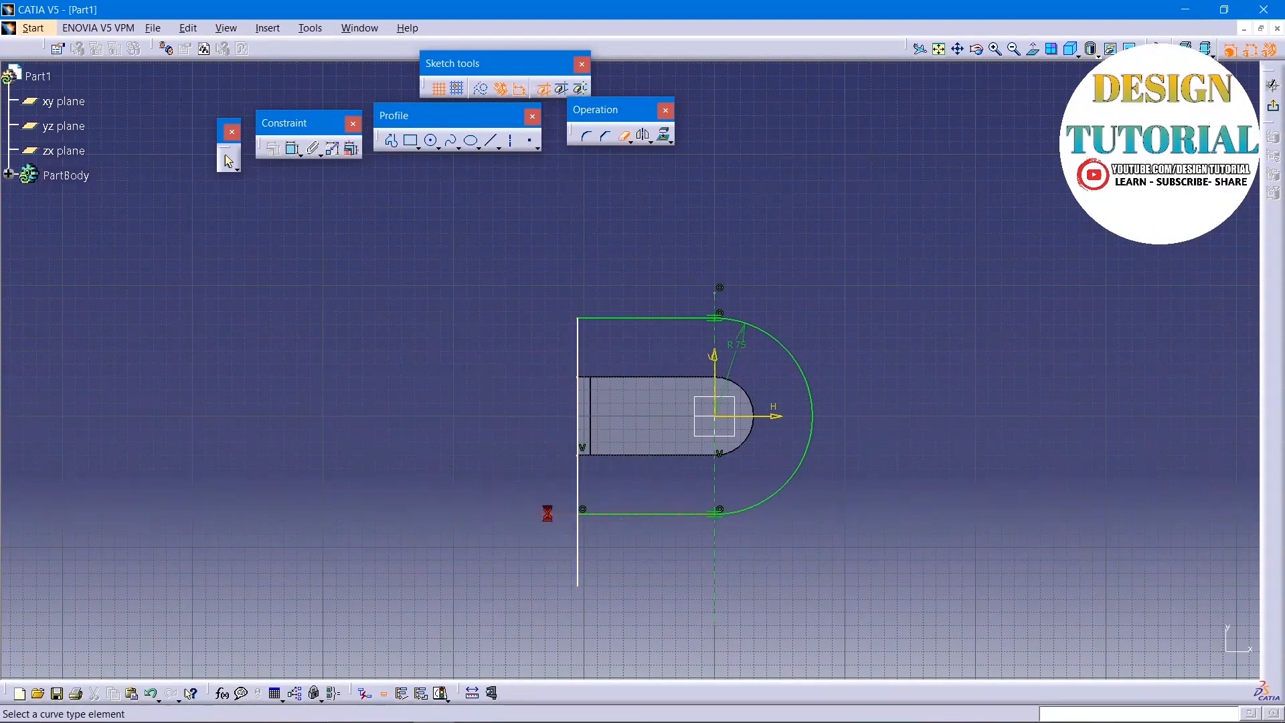
{"action": "left_click", "coordinate": [579, 536]}
Step: Dimension the distance between the profile's straight end and the vertical axis, and exit the sketch
{"action": "left_click", "coordinate": [292, 148]}
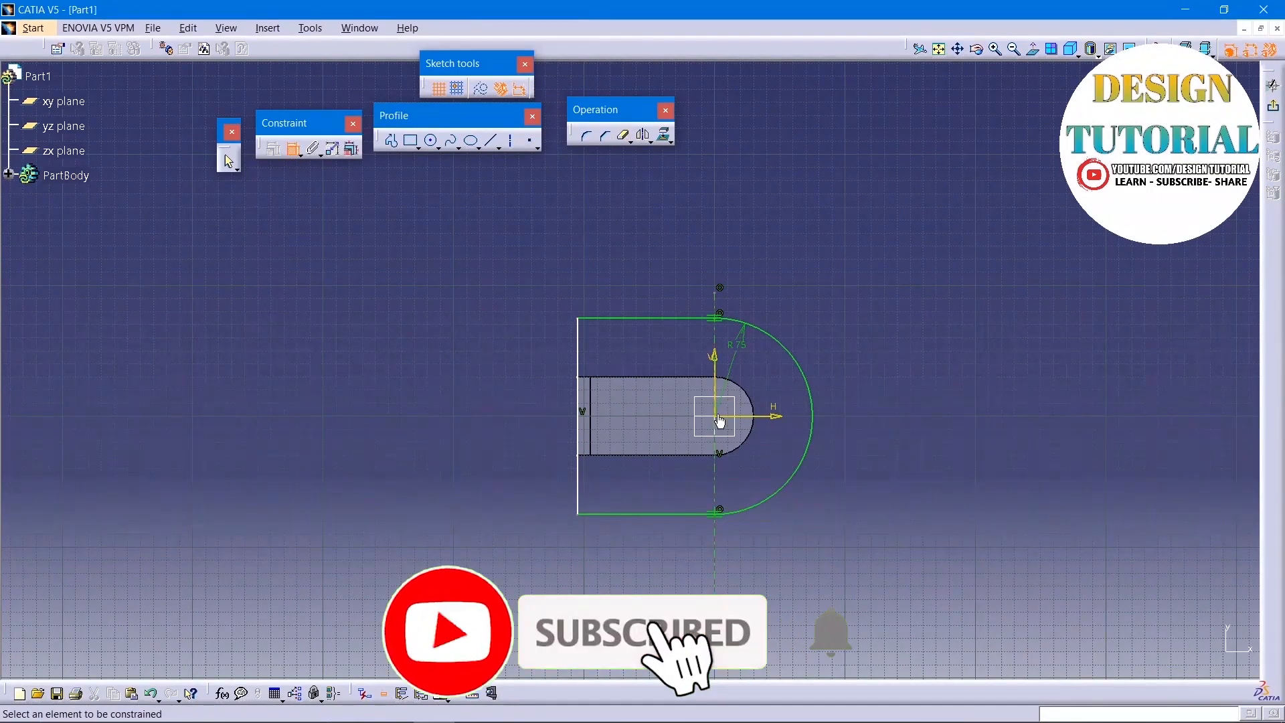
{"action": "left_click", "coordinate": [587, 372]}
{"action": "left_click", "coordinate": [624, 278]}
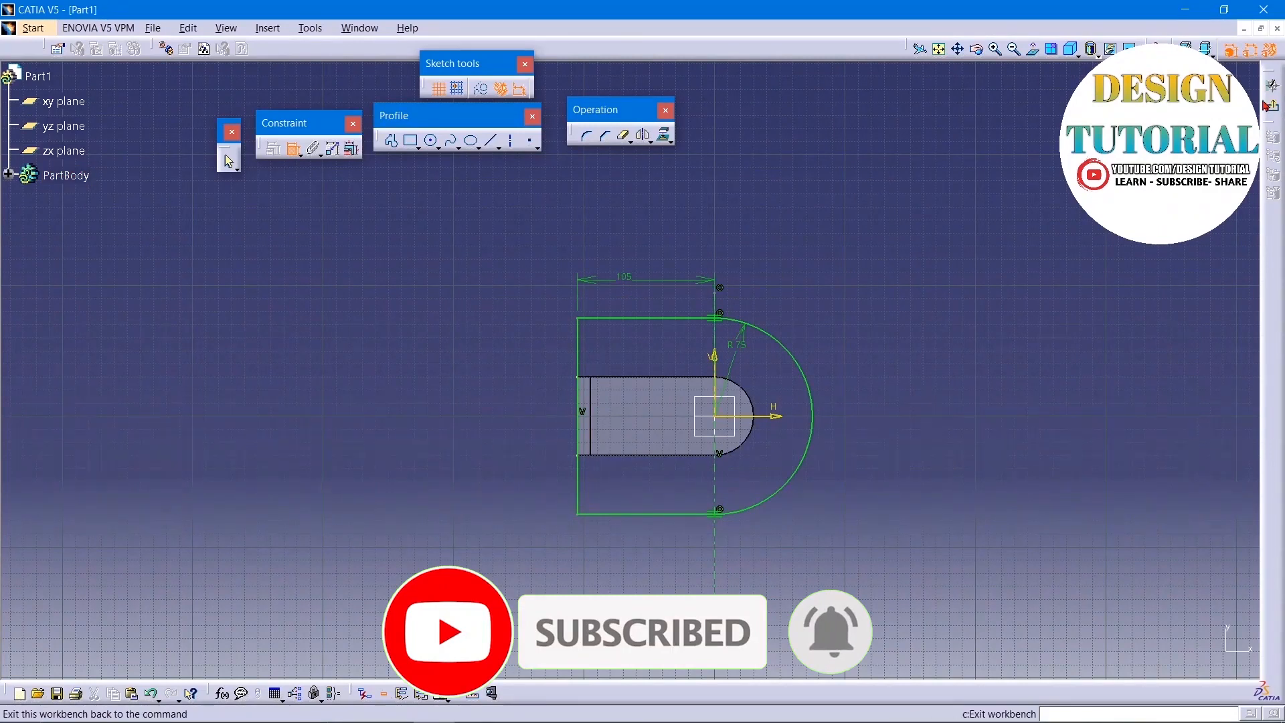
{"action": "left_click", "coordinate": [1270, 105]}
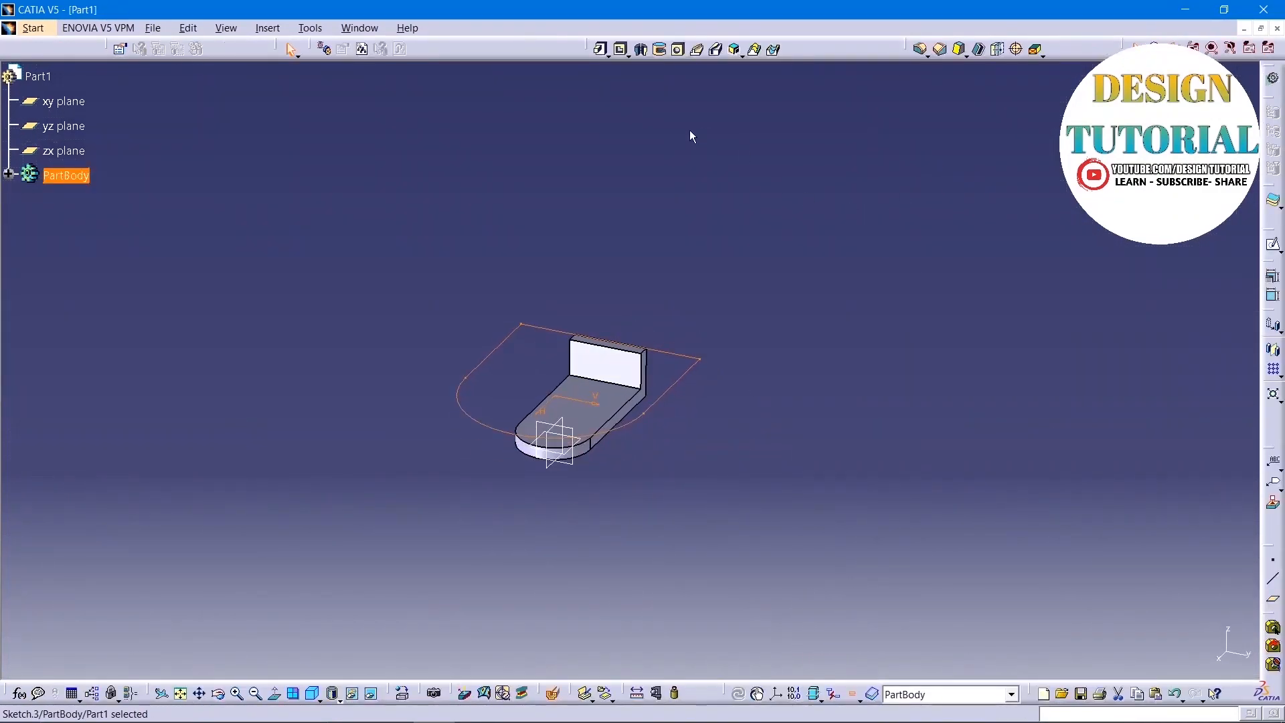
Step: Pad the R75 round-ended profile upward by 10 mm
{"action": "left_click", "coordinate": [601, 49]}
{"action": "type", "text": "10"}
{"action": "left_click", "coordinate": [735, 253]}
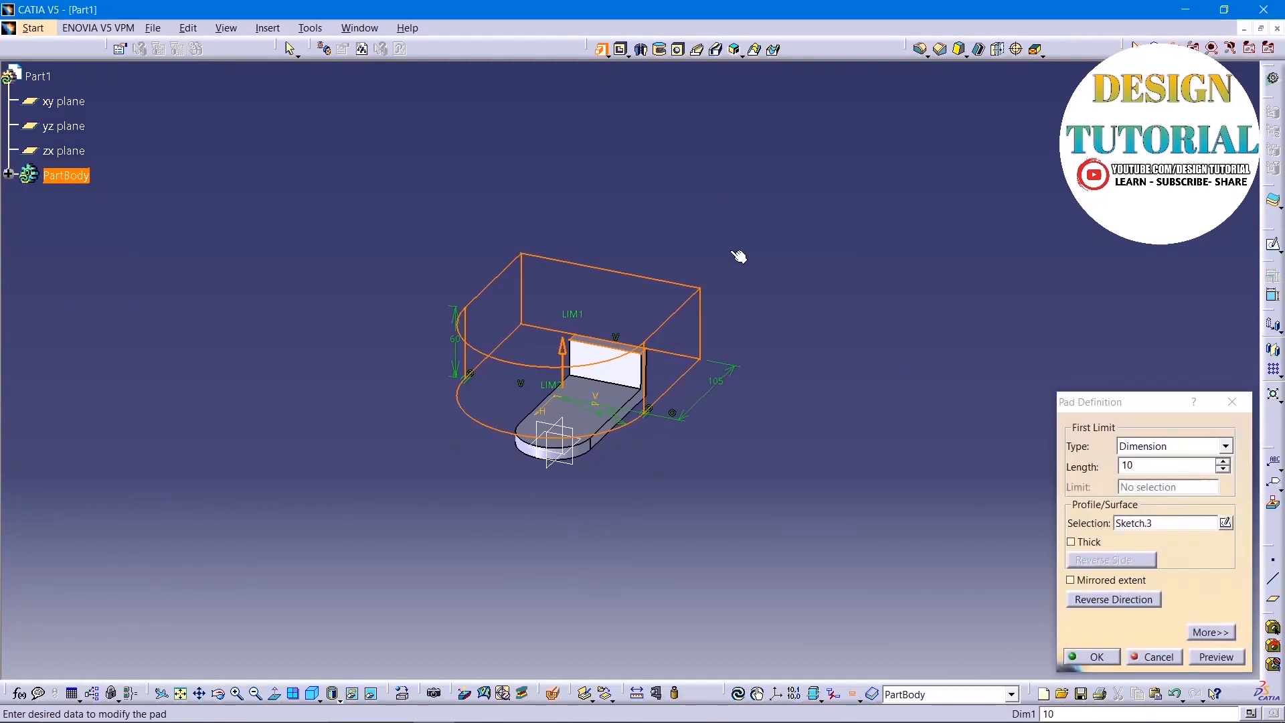
{"action": "left_click", "coordinate": [1216, 657]}
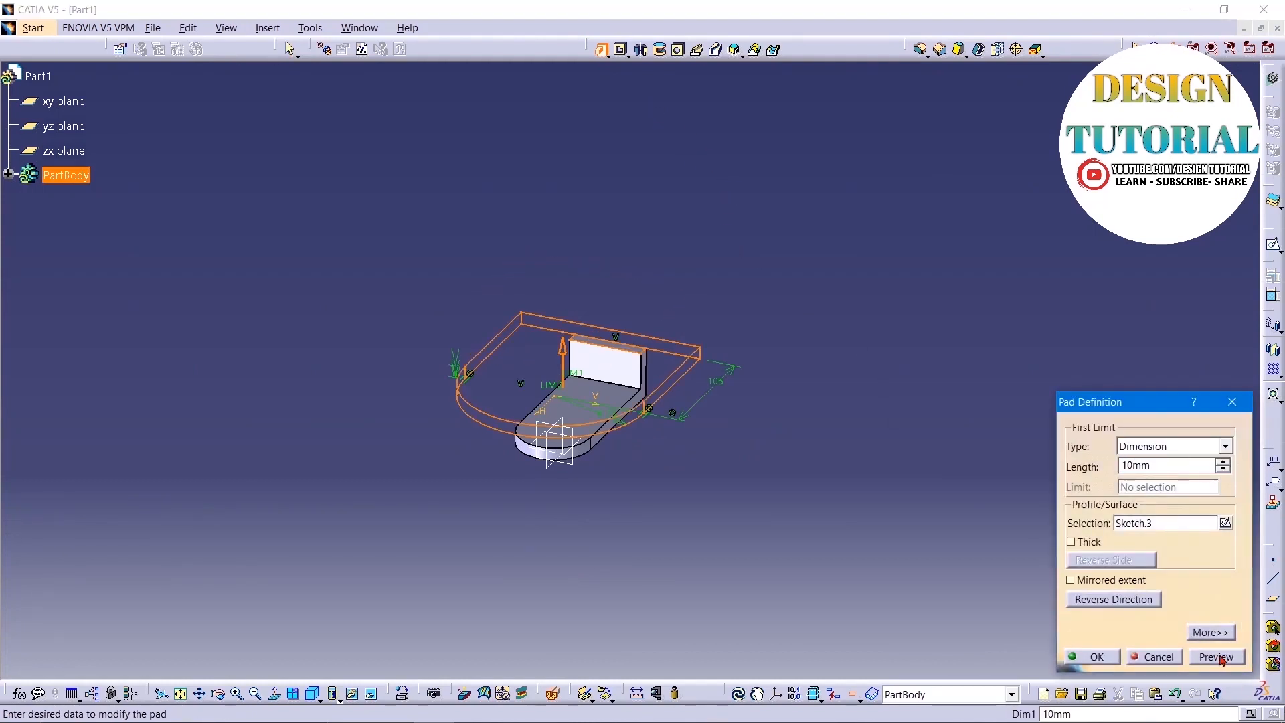
{"action": "left_click", "coordinate": [1095, 658]}
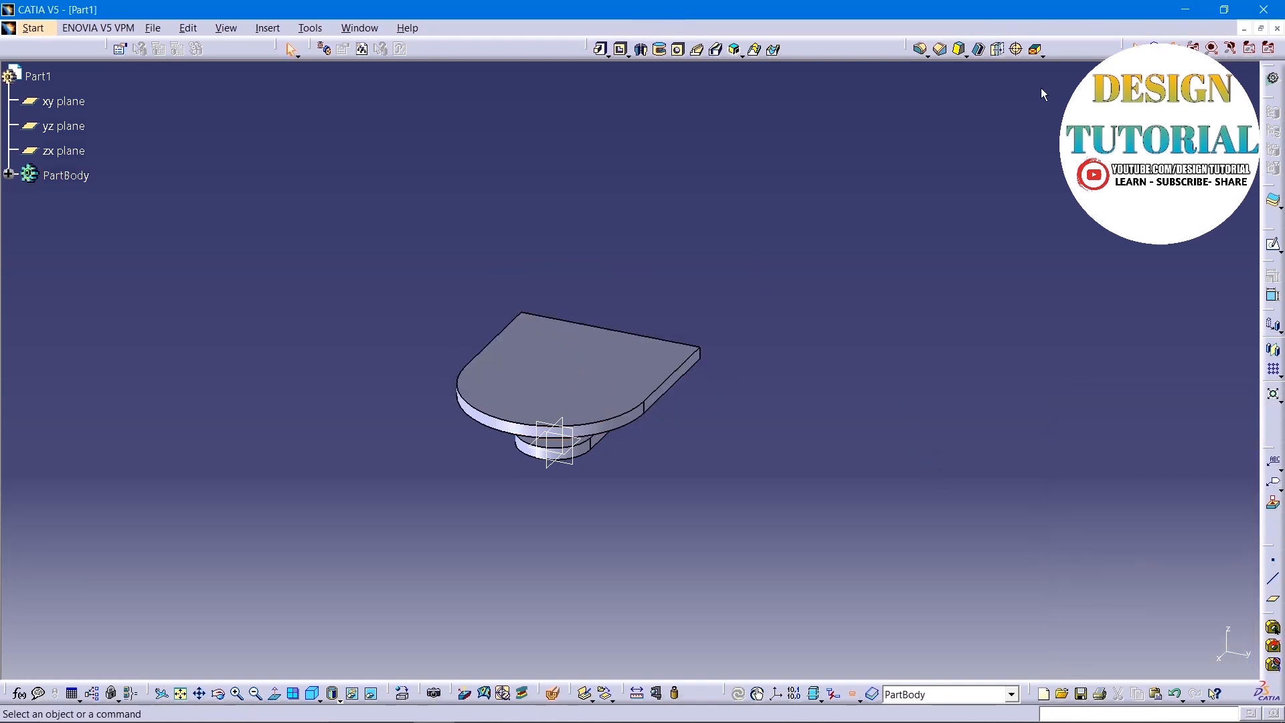
Step: Apply a 40 mm edge fillet to the two vertical corner edges at the top plate's straight end
{"action": "left_click", "coordinate": [920, 48]}
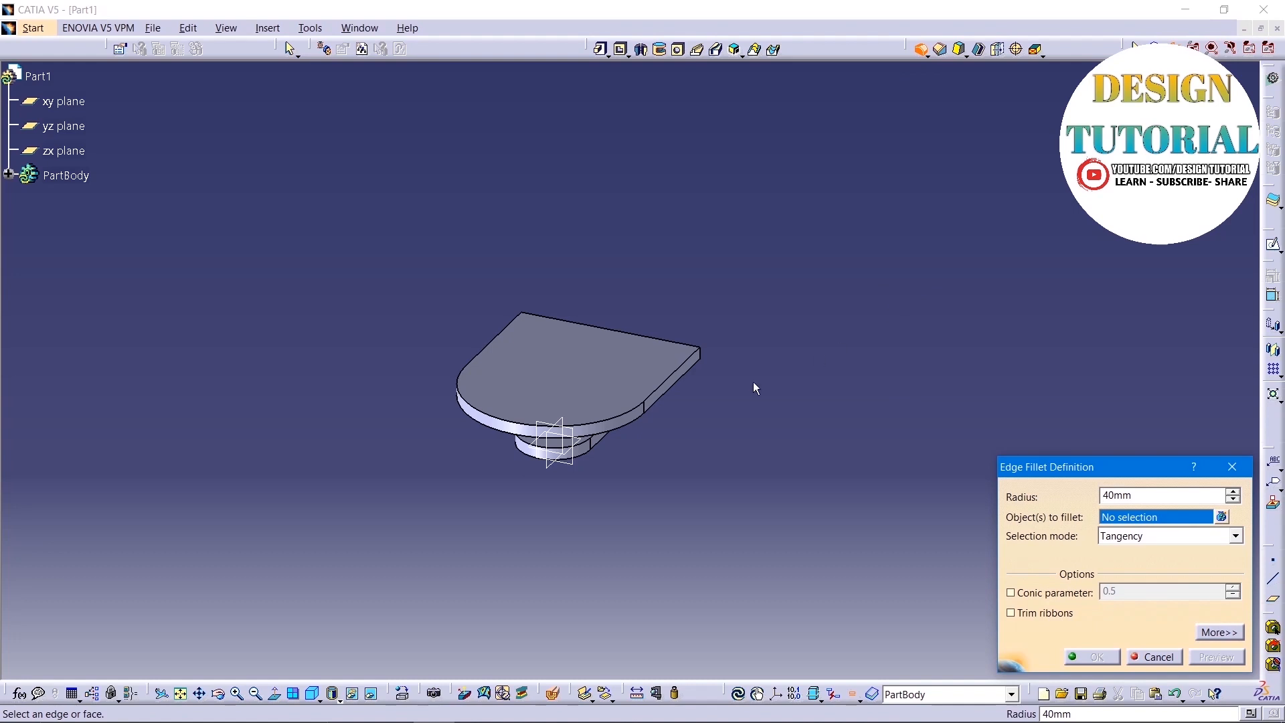
{"action": "middle_click_drag", "start_coordinate": [749, 372], "coordinate": [488, 534]}
{"action": "left_click", "coordinate": [833, 320]}
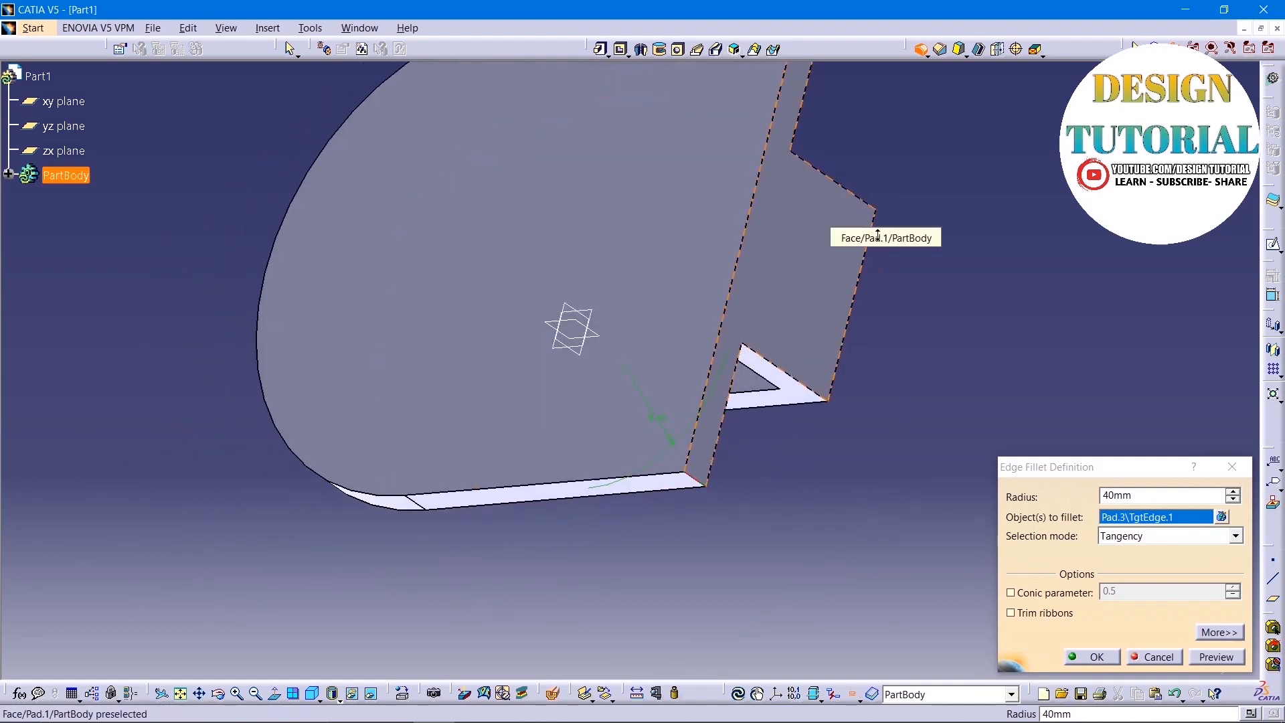
{"action": "middle_click_drag", "start_coordinate": [877, 235], "coordinate": [871, 288]}
{"action": "middle_click_drag", "start_coordinate": [854, 191], "coordinate": [836, 316]}
{"action": "left_click", "coordinate": [732, 257]}
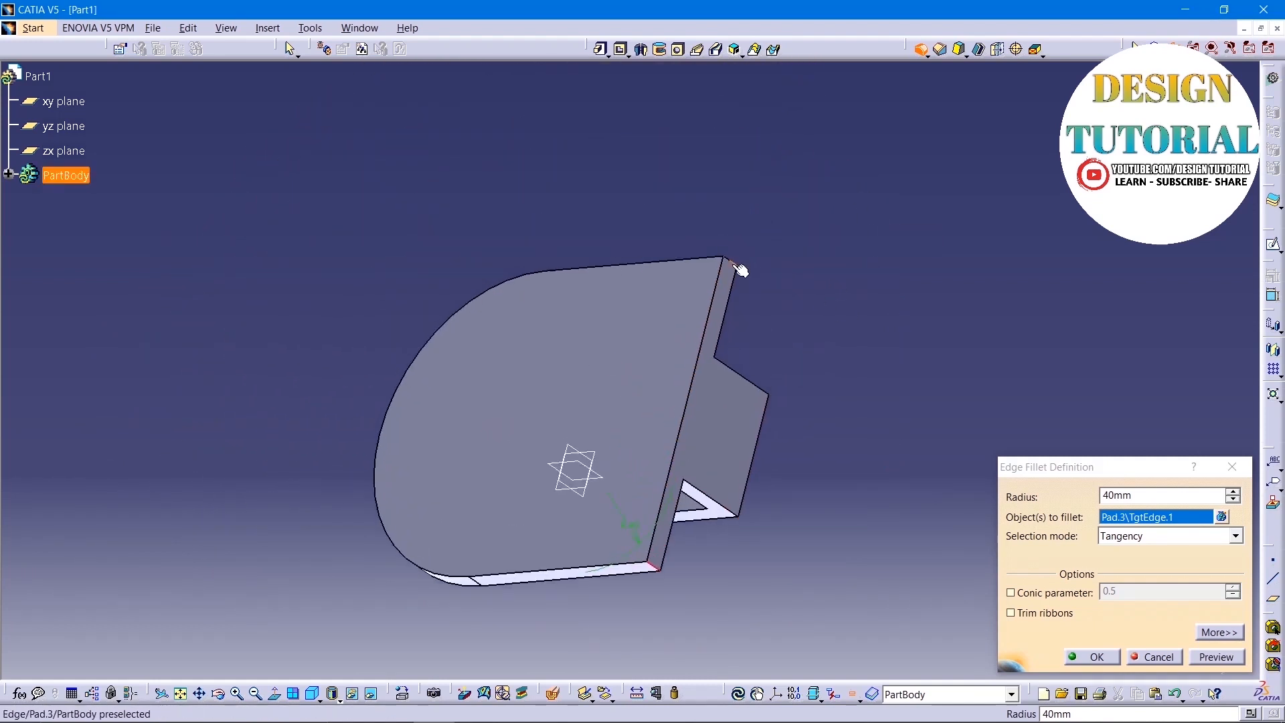
{"action": "left_click", "coordinate": [1216, 658]}
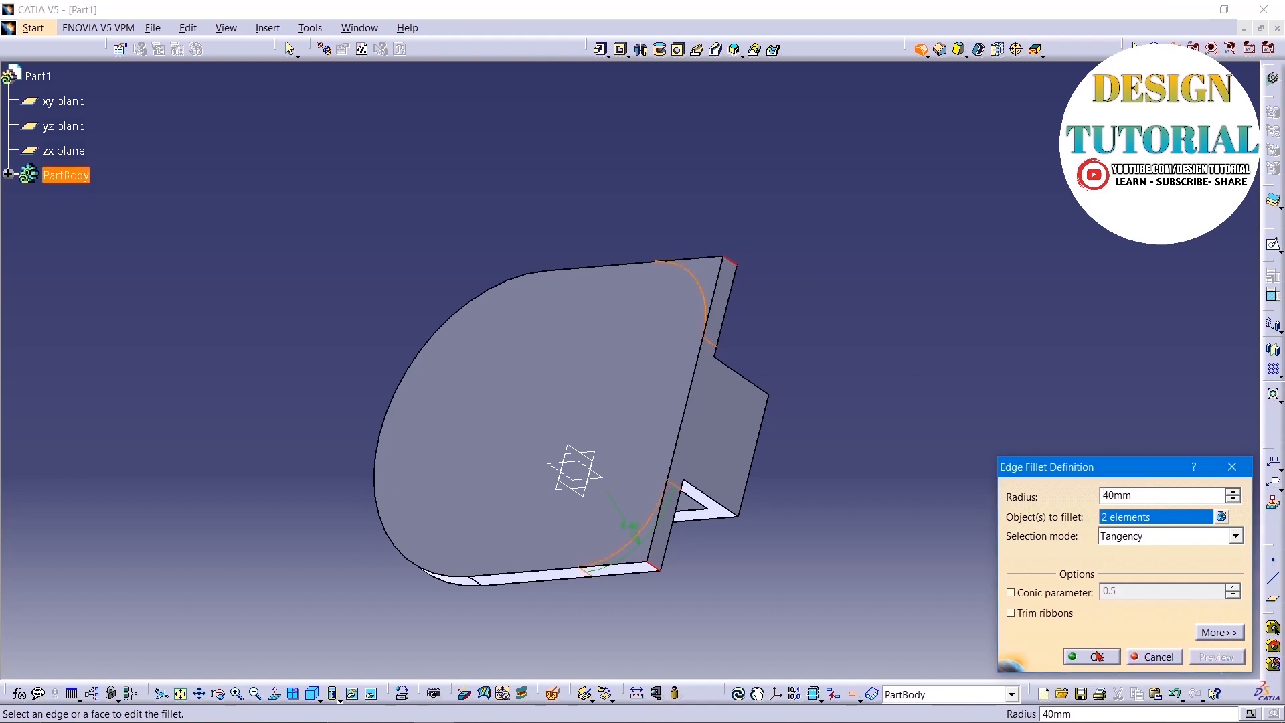
{"action": "left_click", "coordinate": [1098, 658]}
Step: Start a sketch on the top plate's upper face and draw vertical and horizontal axis lines through the origin, extending beyond the plate
{"action": "left_click", "coordinate": [525, 334]}
{"action": "left_click", "coordinate": [1271, 247]}
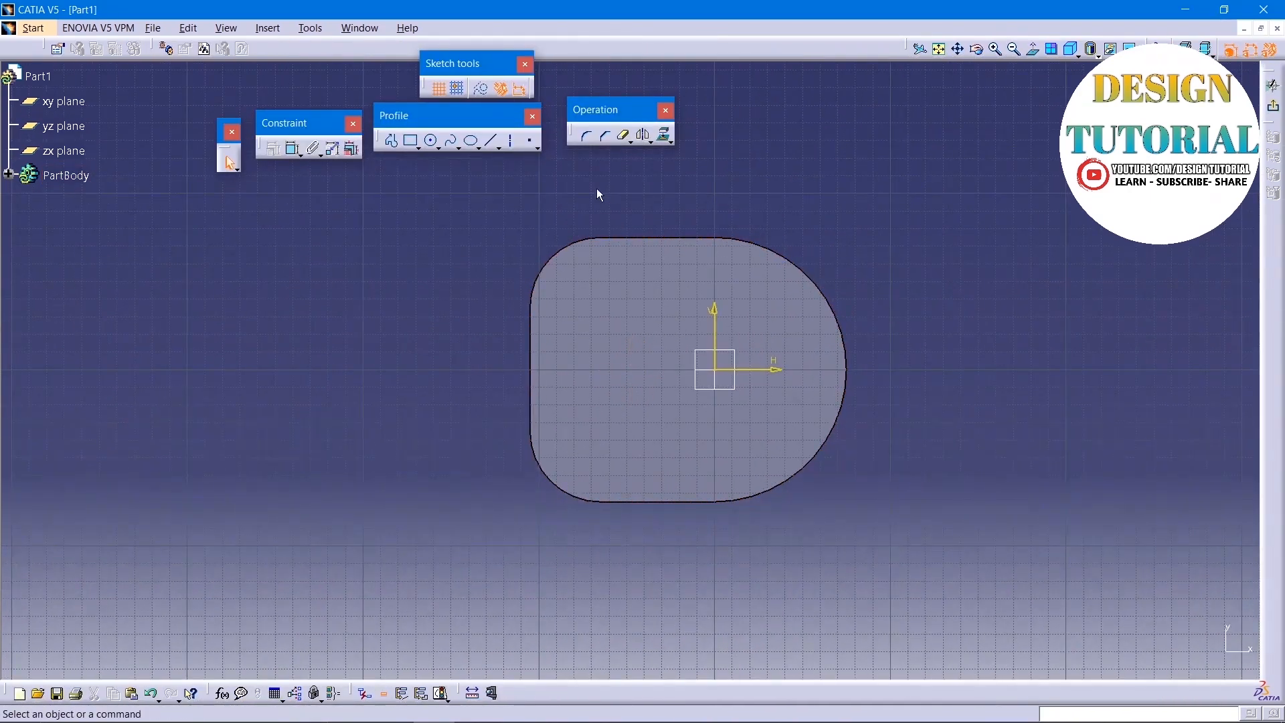
{"action": "left_click", "coordinate": [510, 142]}
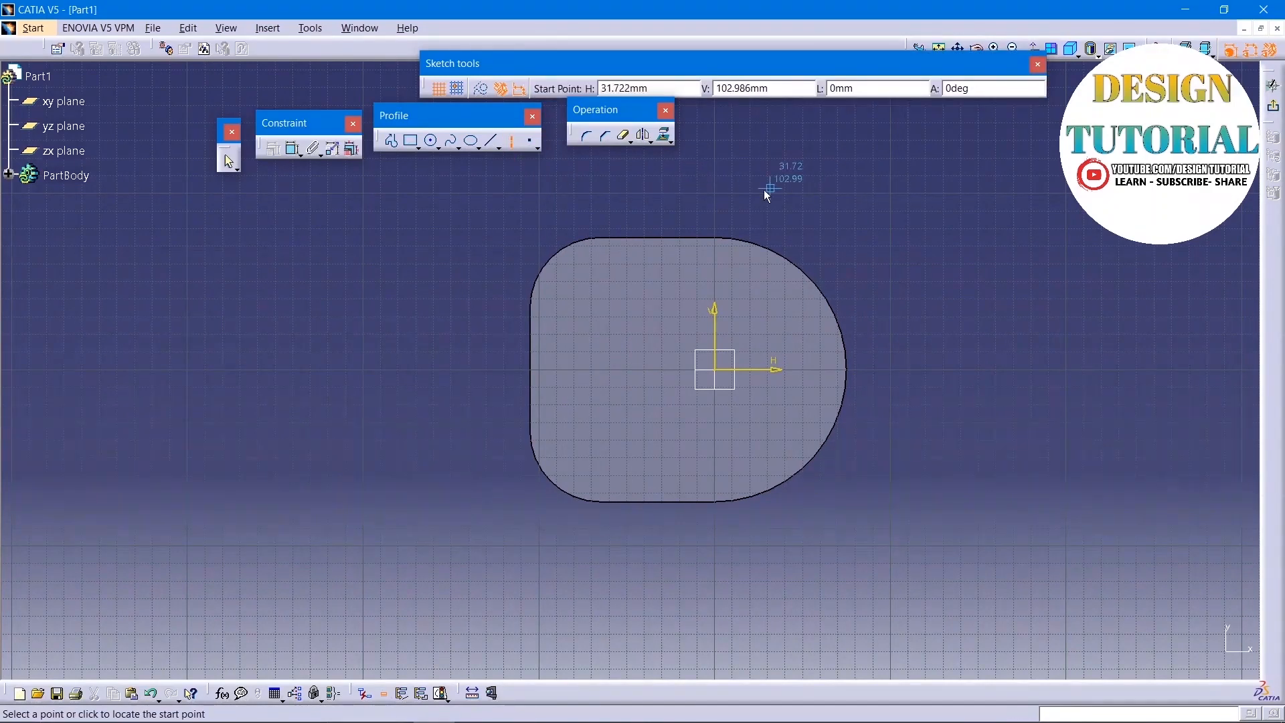
{"action": "left_click", "coordinate": [715, 180]}
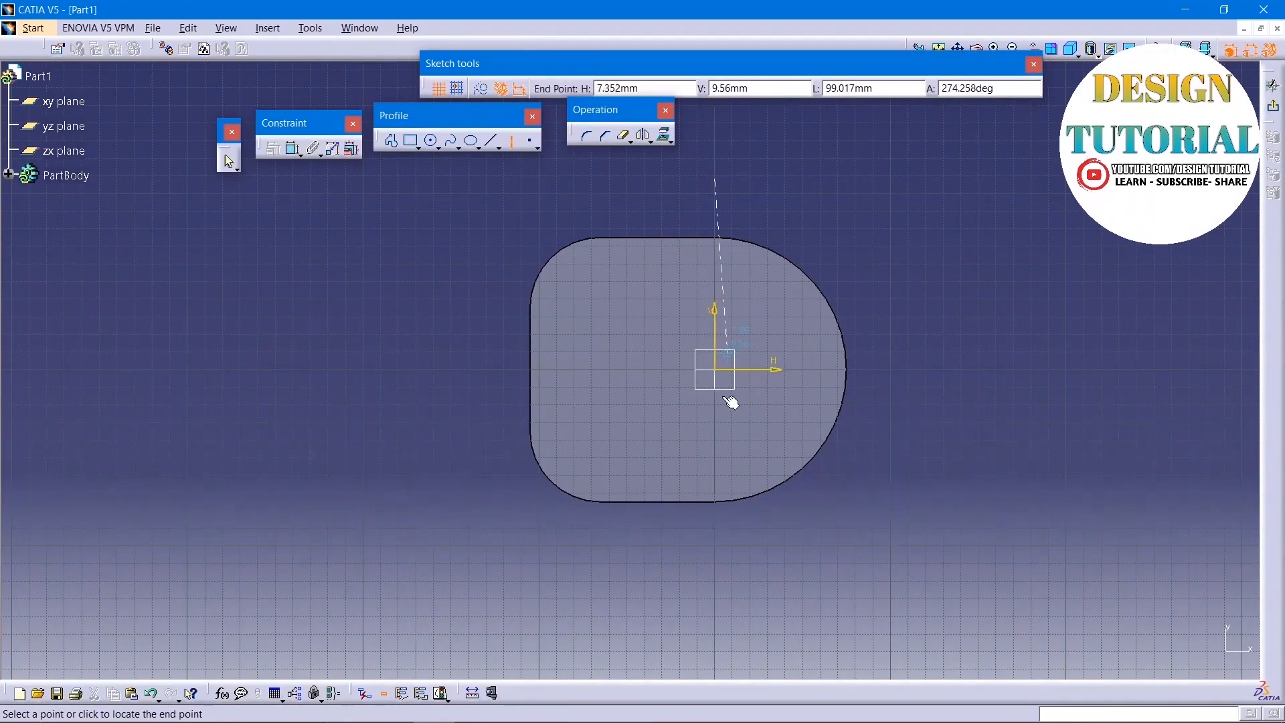
{"action": "left_click", "coordinate": [715, 574]}
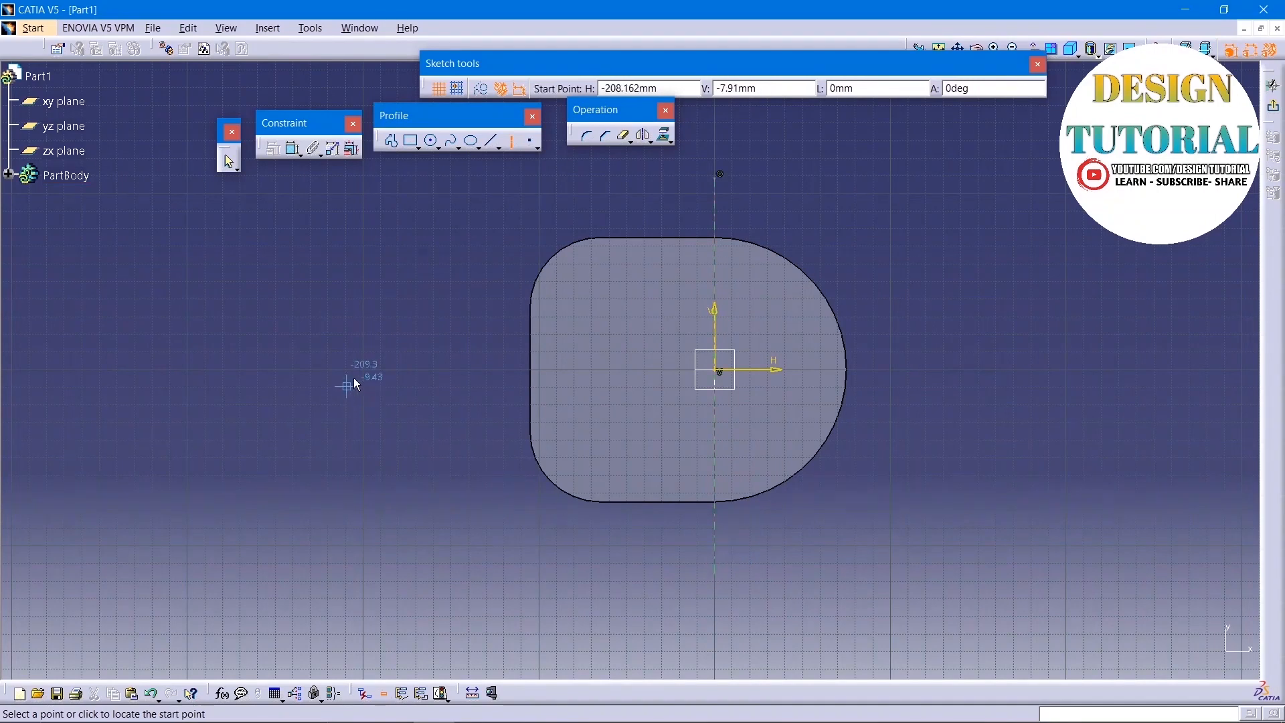
{"action": "left_click", "coordinate": [423, 370]}
{"action": "left_click", "coordinate": [907, 369]}
{"action": "key", "text": "Escape"}
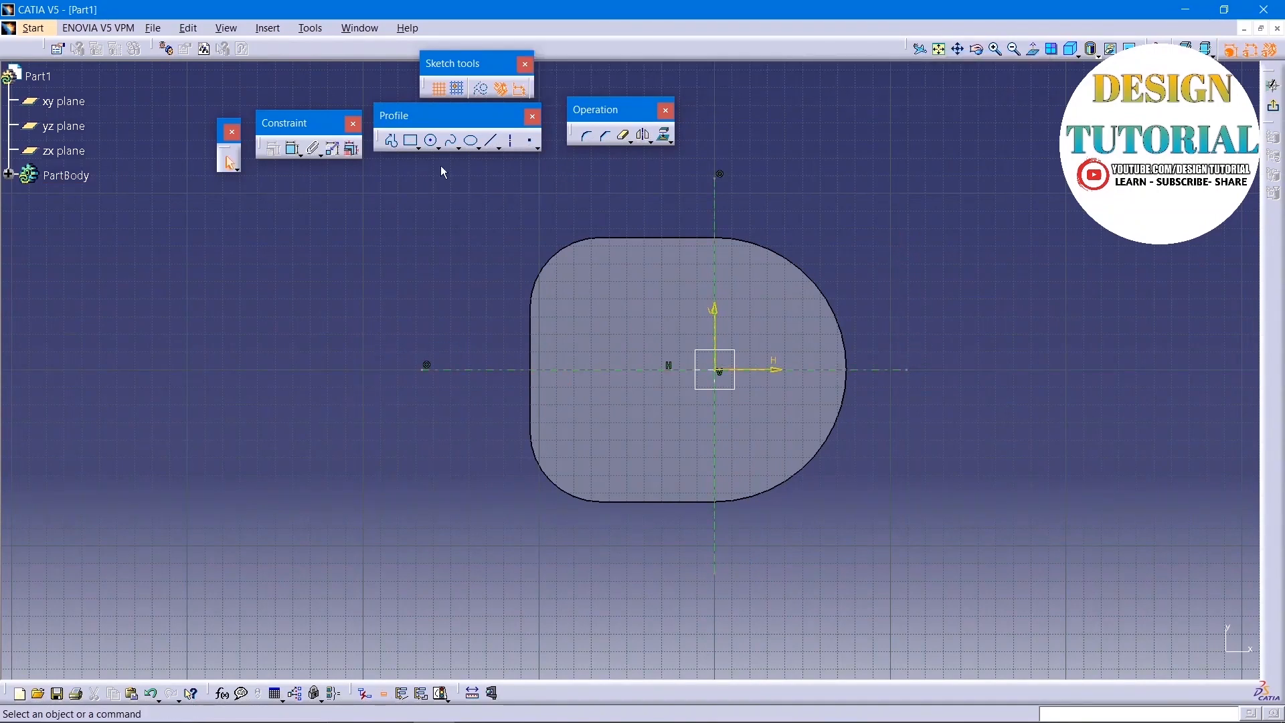
Step: Draw two concentric circles at the origin with radii of about 22 mm and 63 mm
{"action": "left_click", "coordinate": [431, 140]}
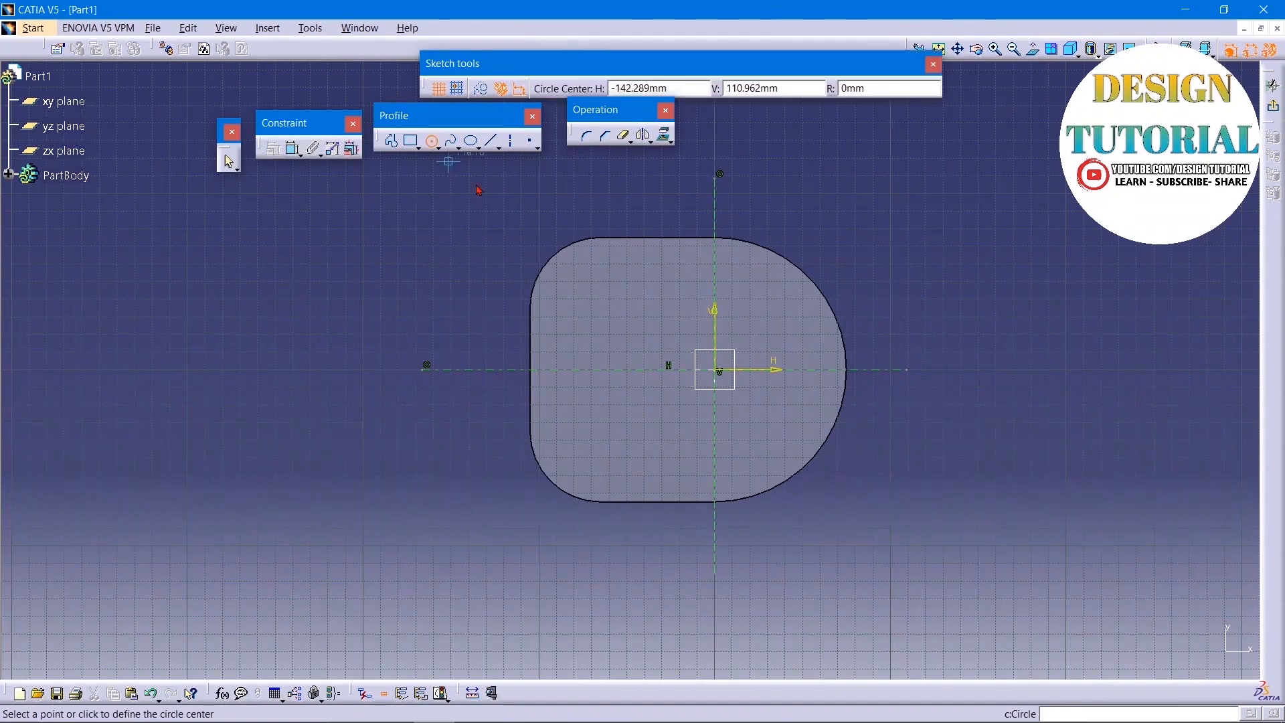
{"action": "left_click", "coordinate": [720, 374]}
{"action": "left_click", "coordinate": [739, 410]}
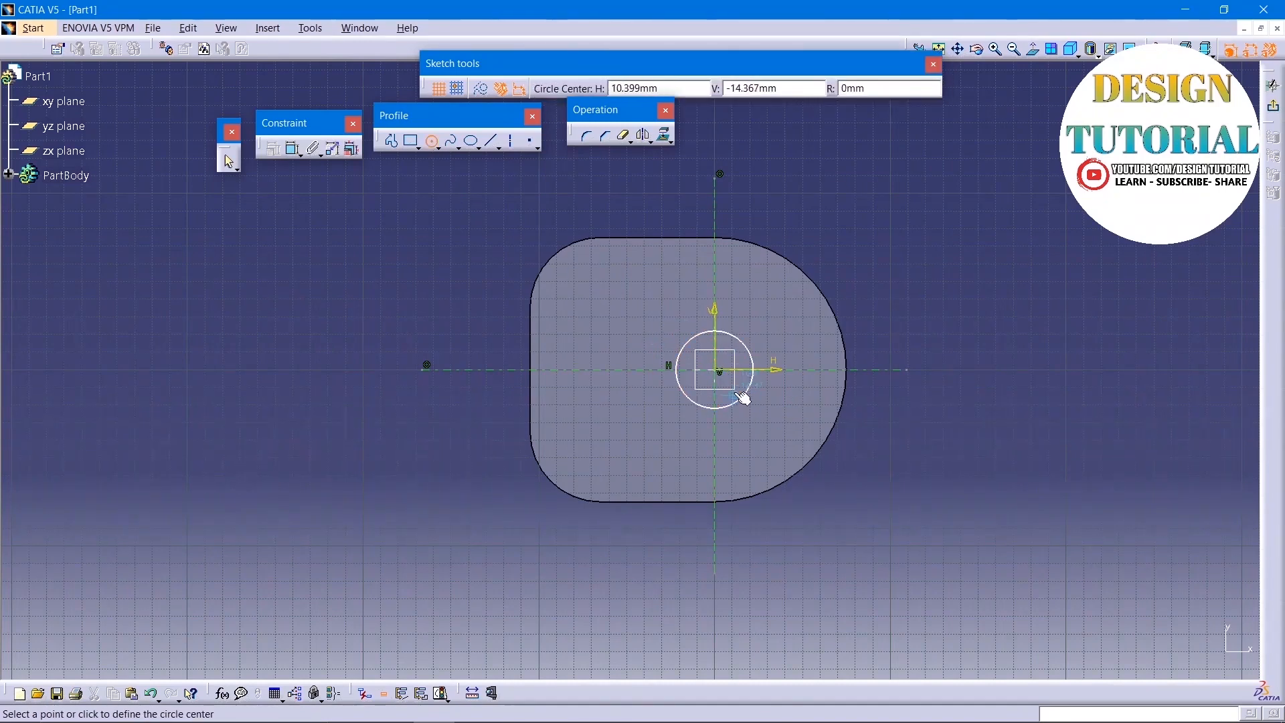
{"action": "left_click", "coordinate": [721, 374]}
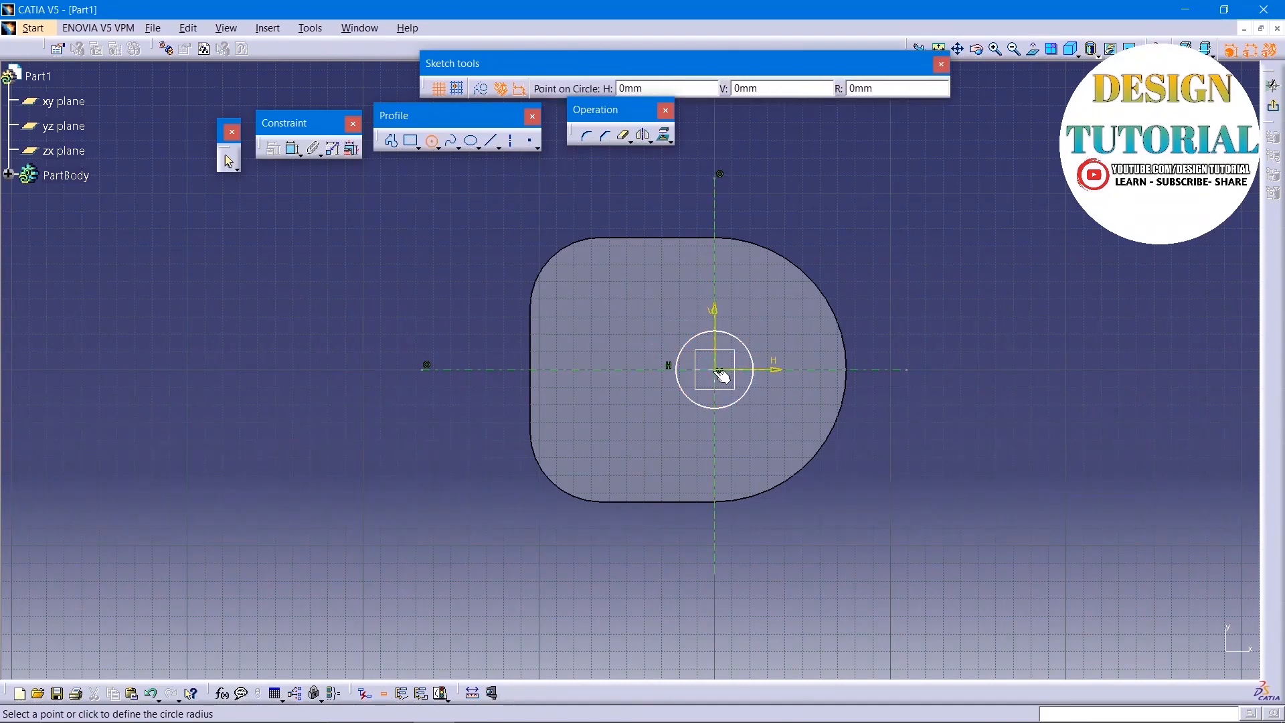
{"action": "left_click", "coordinate": [754, 468]}
{"action": "key", "text": "Escape"}
Step: Add a radius dimension to the outer circle and set it to 65 mm
{"action": "left_click", "coordinate": [293, 148]}
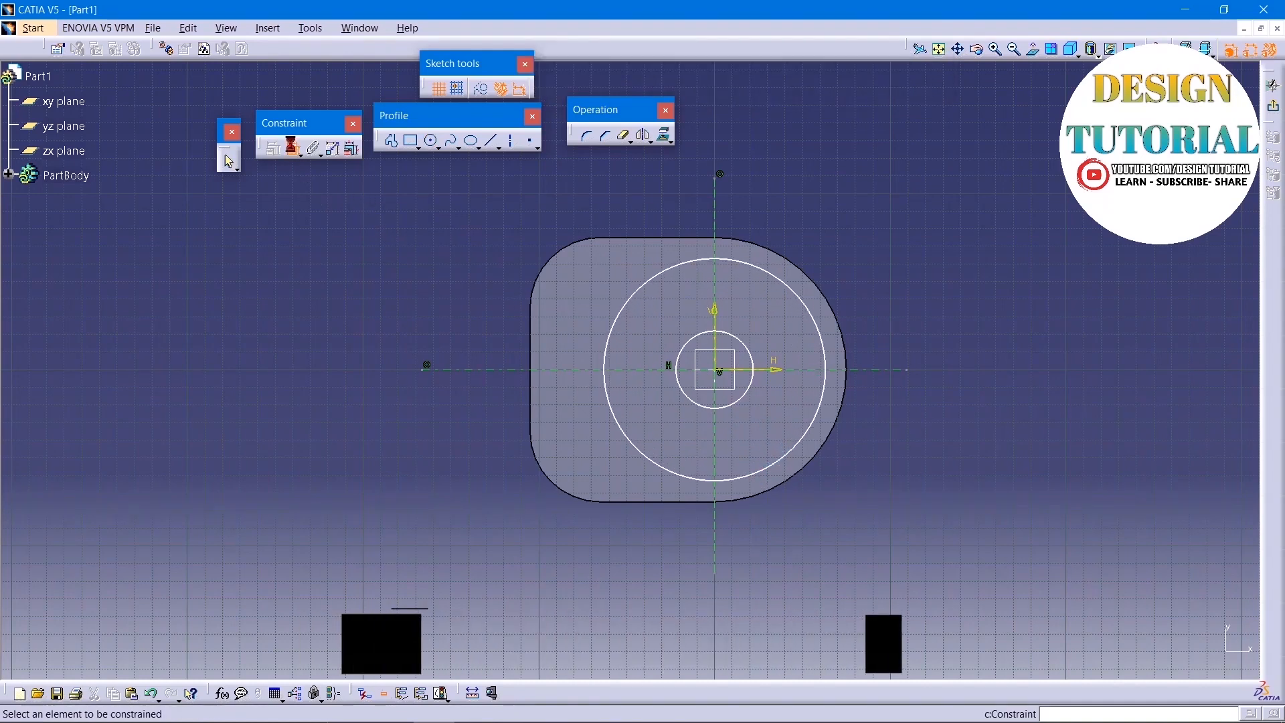
{"action": "left_click", "coordinate": [830, 348]}
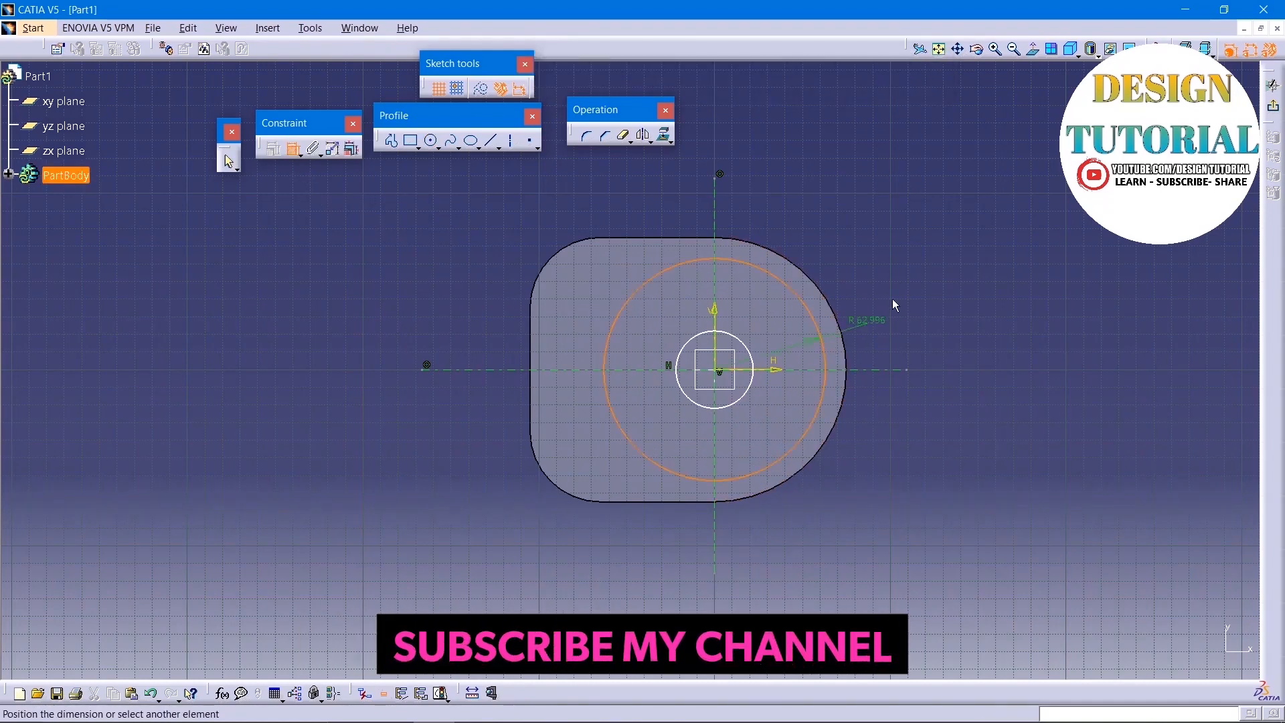
{"action": "double_click", "coordinate": [951, 276]}
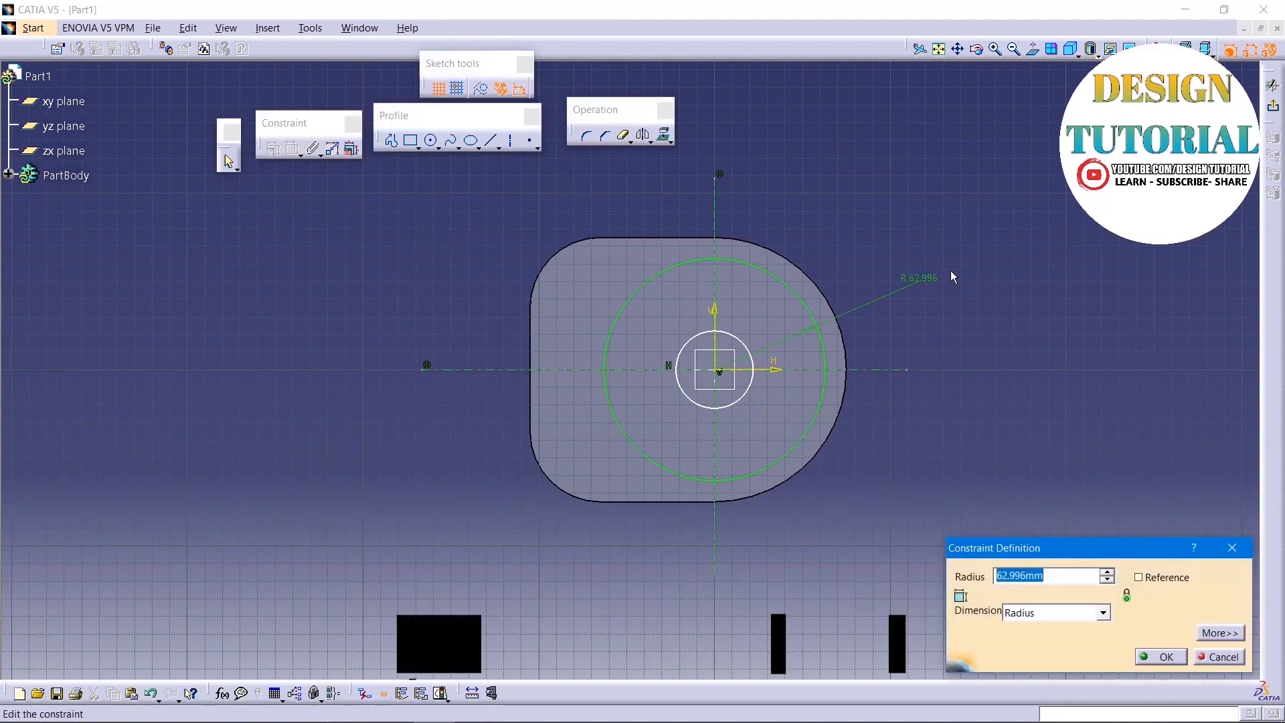
{"action": "type", "text": "65"}
{"action": "key", "text": "Return"}
Step: Add a radius dimension to the inner circle and set it to 15 mm
{"action": "left_click", "coordinate": [742, 402]}
{"action": "double_click", "coordinate": [922, 448]}
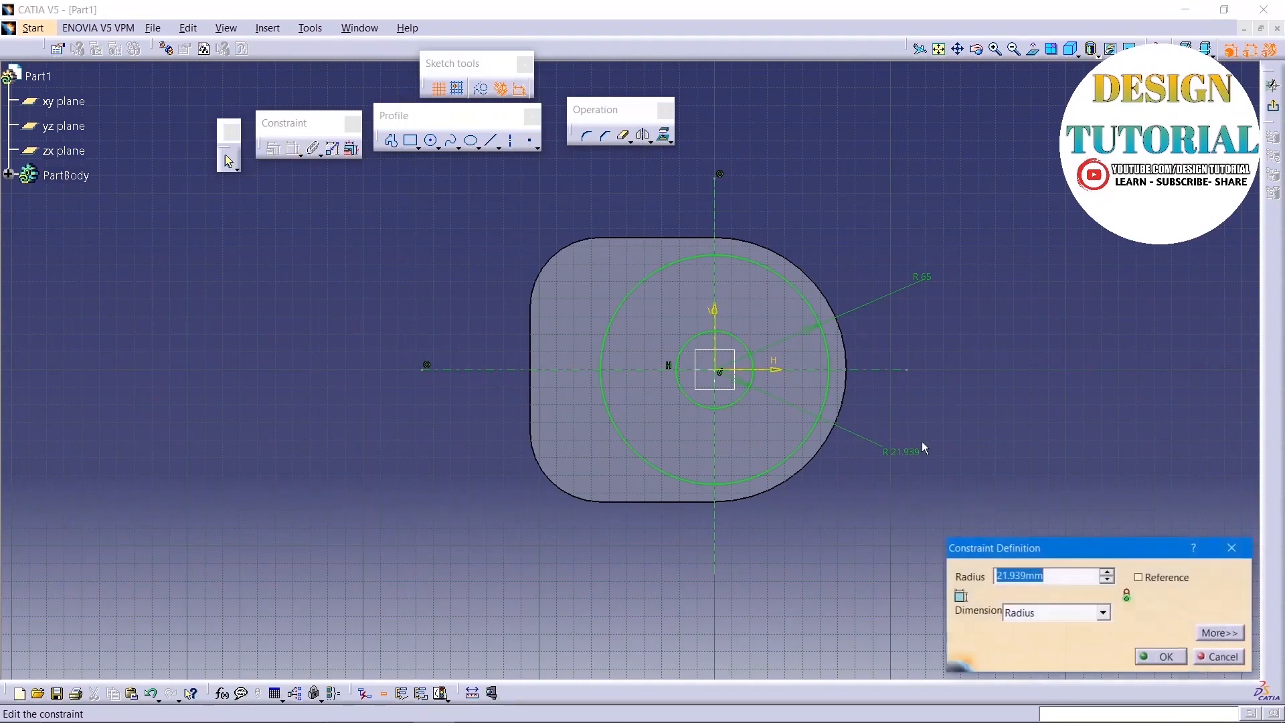
{"action": "type", "text": "15"}
{"action": "key", "text": "Return"}
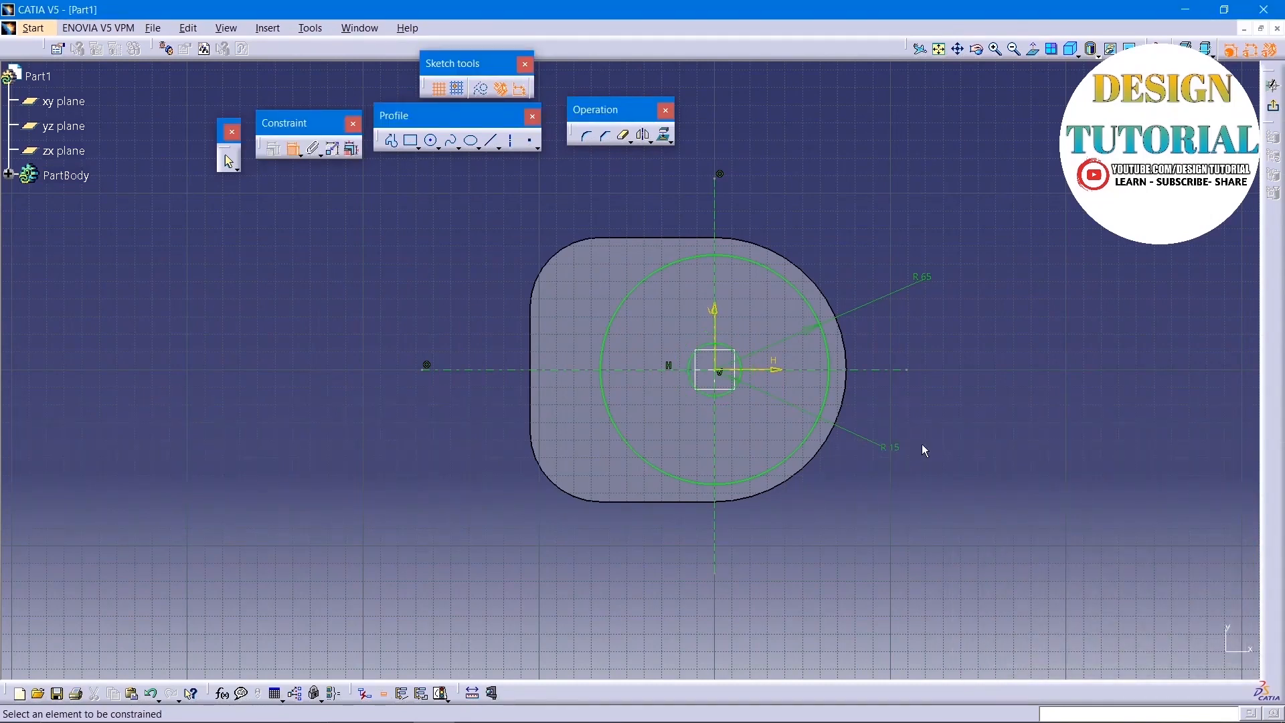
Step: Trim the R65 circle against the axes, leaving only the quarter arc in the positive H and V quadrant
{"action": "middle_click_drag", "start_coordinate": [842, 241], "coordinate": [827, 201]}
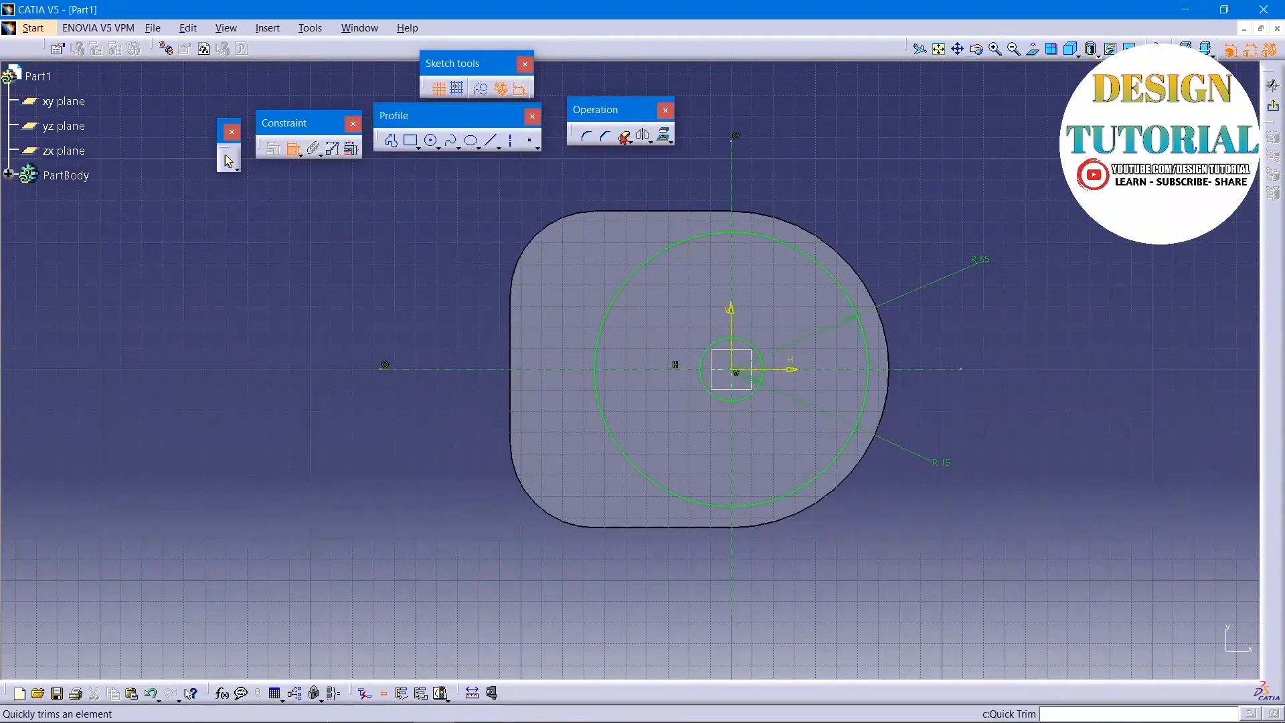
{"action": "left_click", "coordinate": [623, 134]}
{"action": "left_click", "coordinate": [659, 273]}
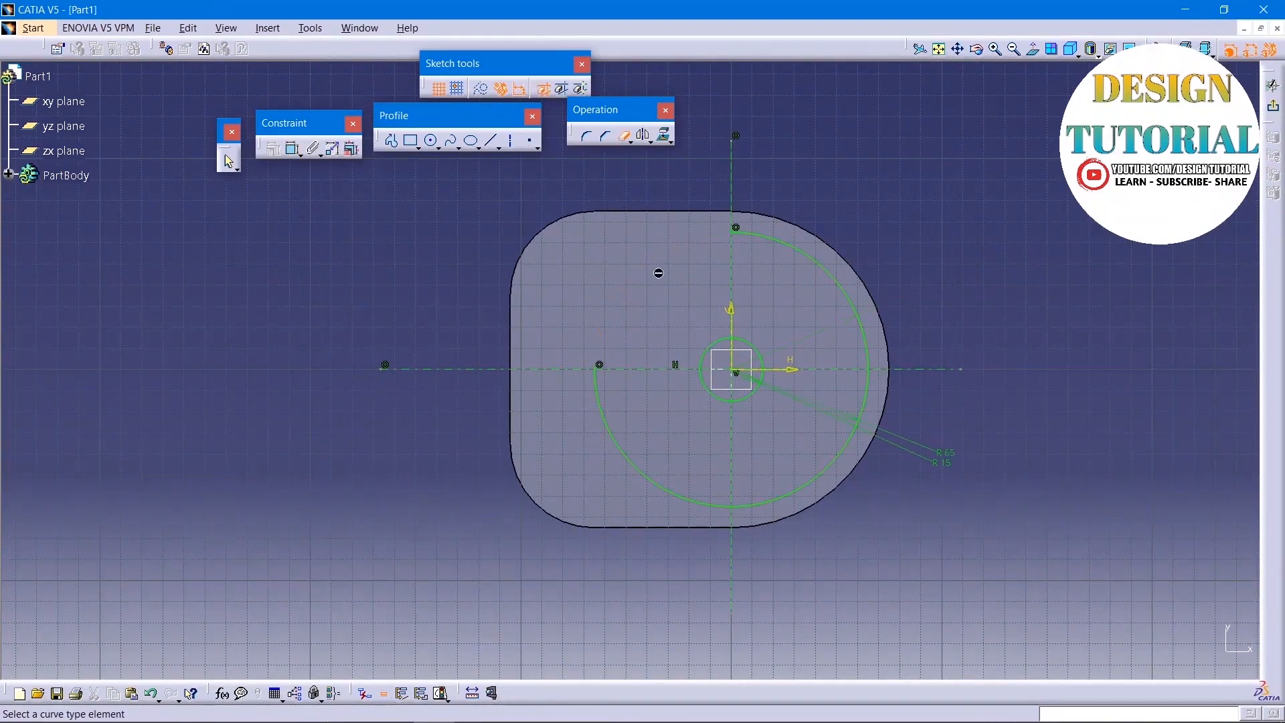
{"action": "left_click", "coordinate": [643, 468]}
{"action": "left_click", "coordinate": [792, 499]}
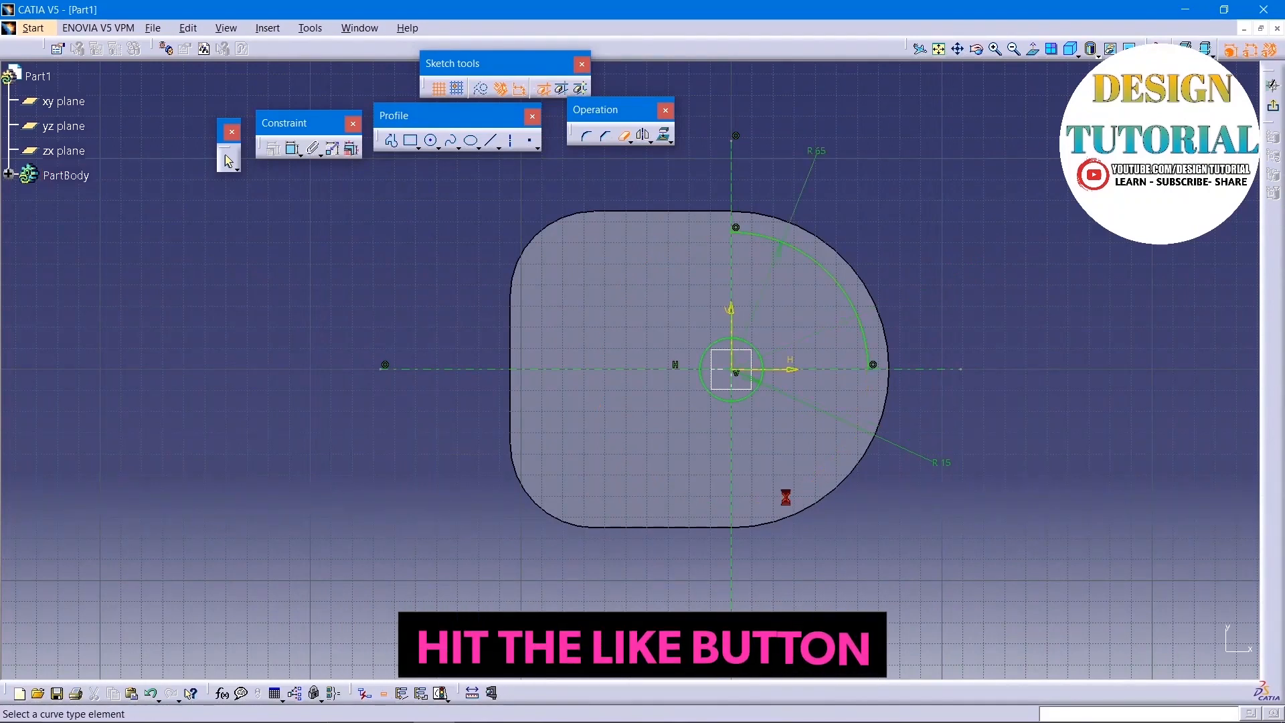
Step: Trim the R15 circle against the horizontal axis, removing the half below it
{"action": "left_click", "coordinate": [755, 395]}
{"action": "left_click", "coordinate": [714, 394]}
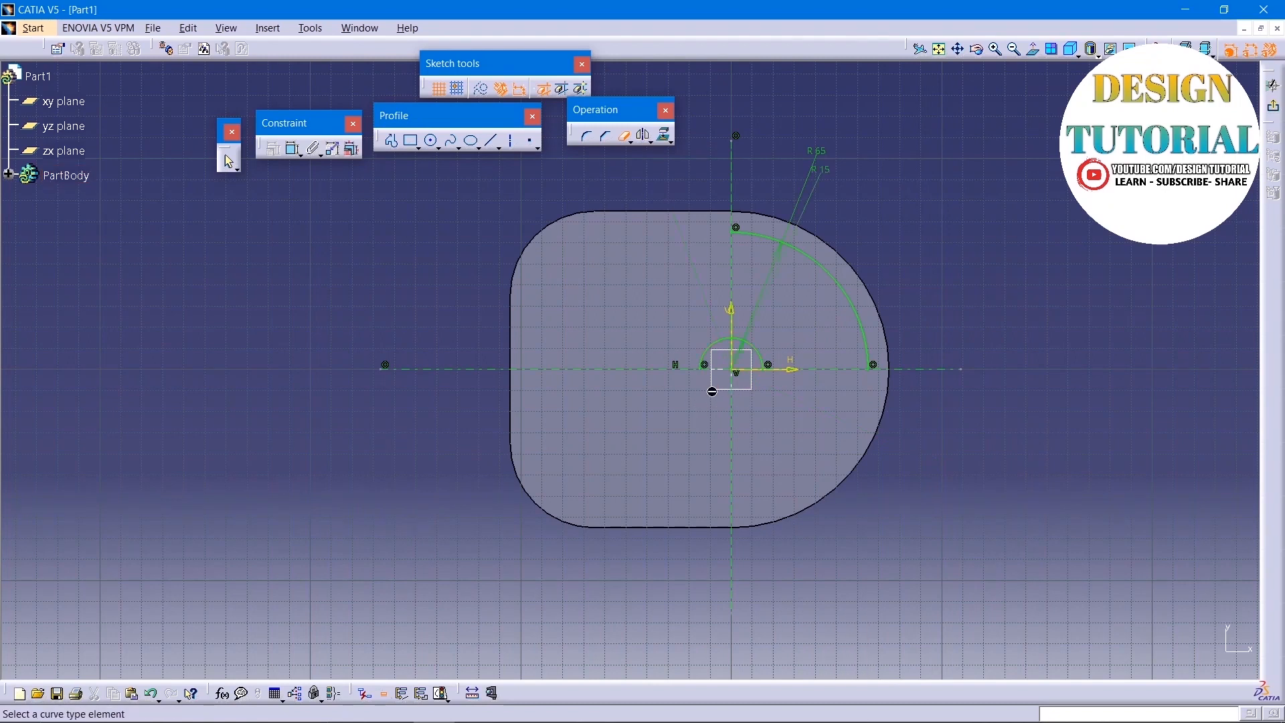
{"action": "key", "text": "Escape"}
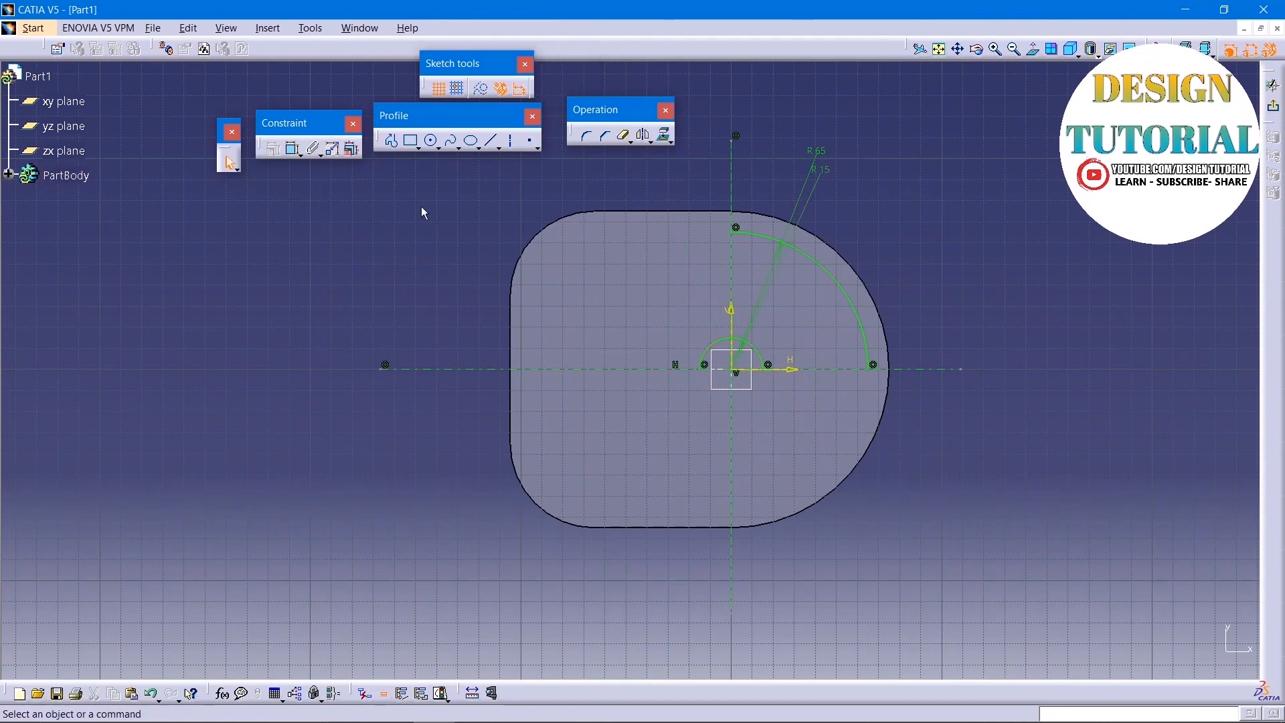
Step: Offset the horizontal axis line upward by about 12 mm and set the offset distance to 5 mm
{"action": "left_click", "coordinate": [650, 142]}
{"action": "left_click", "coordinate": [766, 155]}
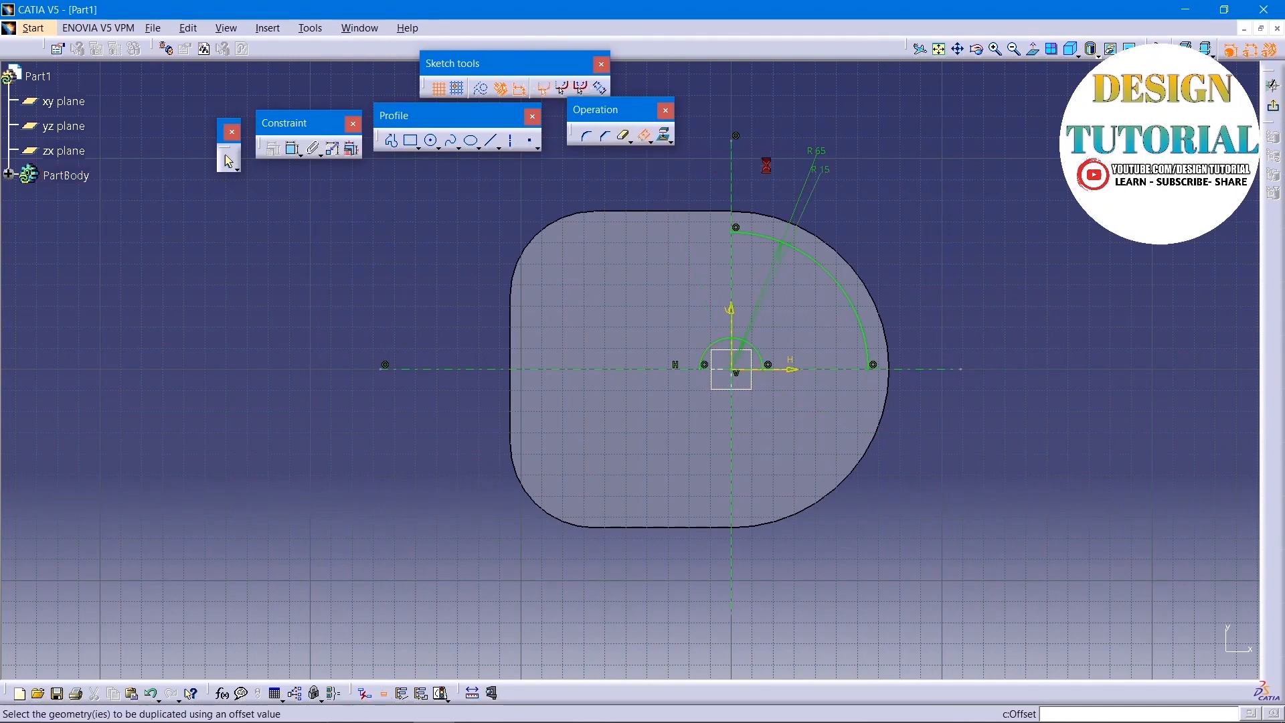
{"action": "left_click", "coordinate": [469, 369]}
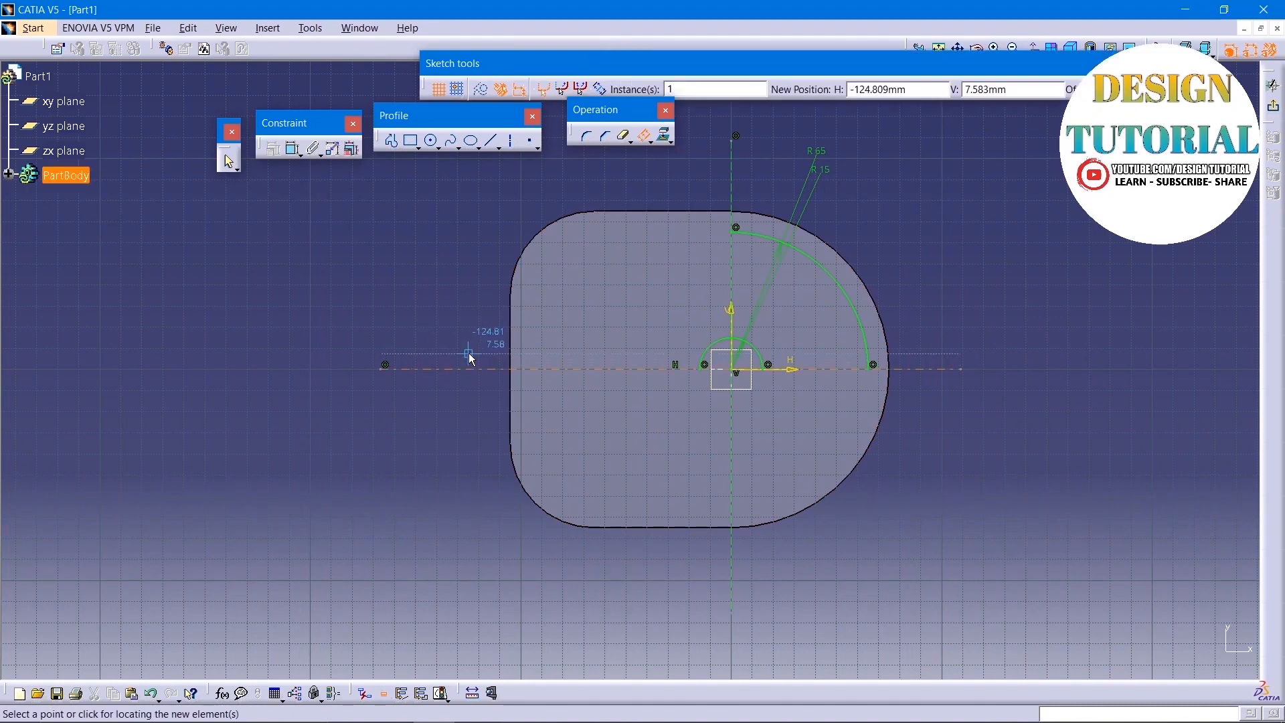
{"action": "left_click", "coordinate": [469, 343]}
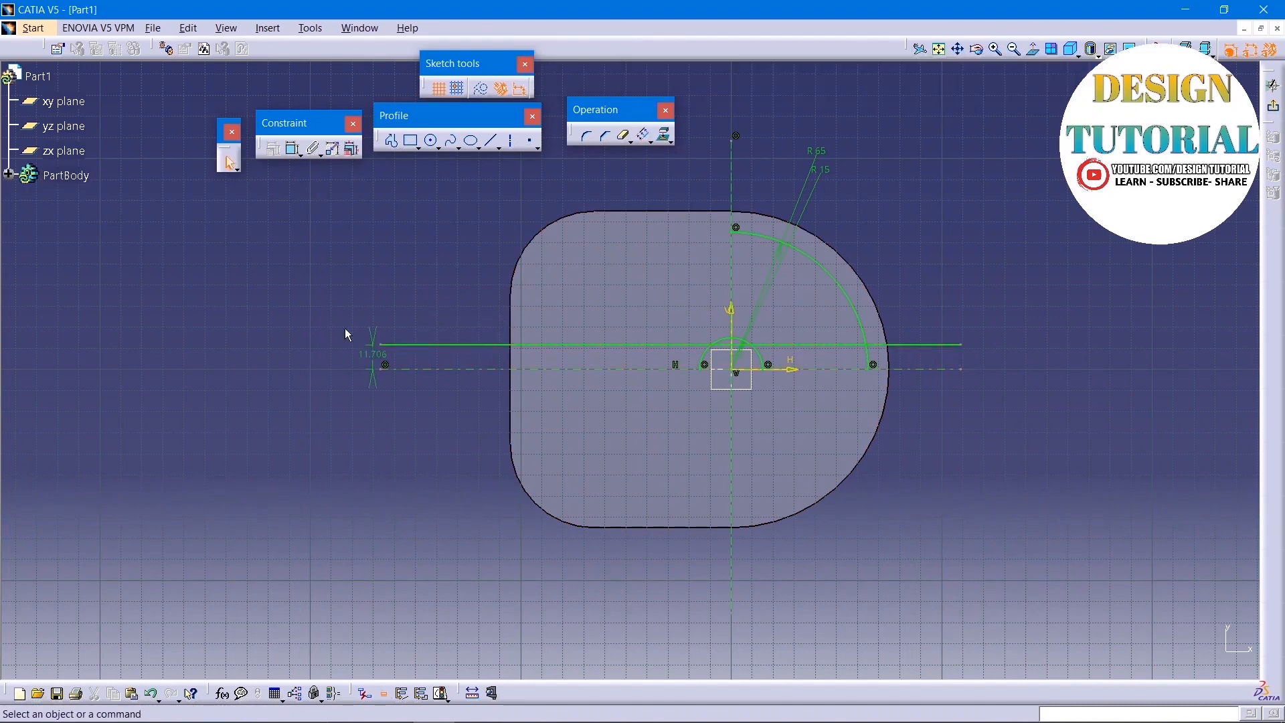
{"action": "double_click", "coordinate": [373, 365]}
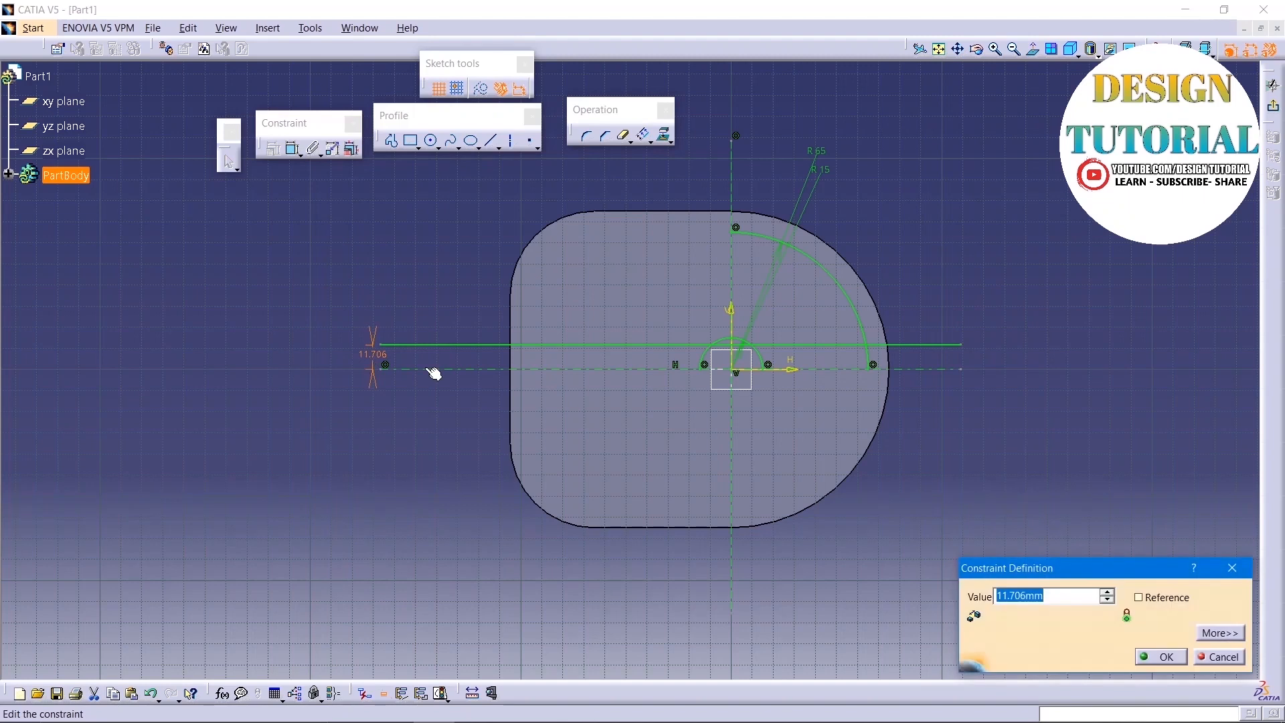
{"action": "key", "text": "Return"}
{"action": "left_click", "coordinate": [434, 259]}
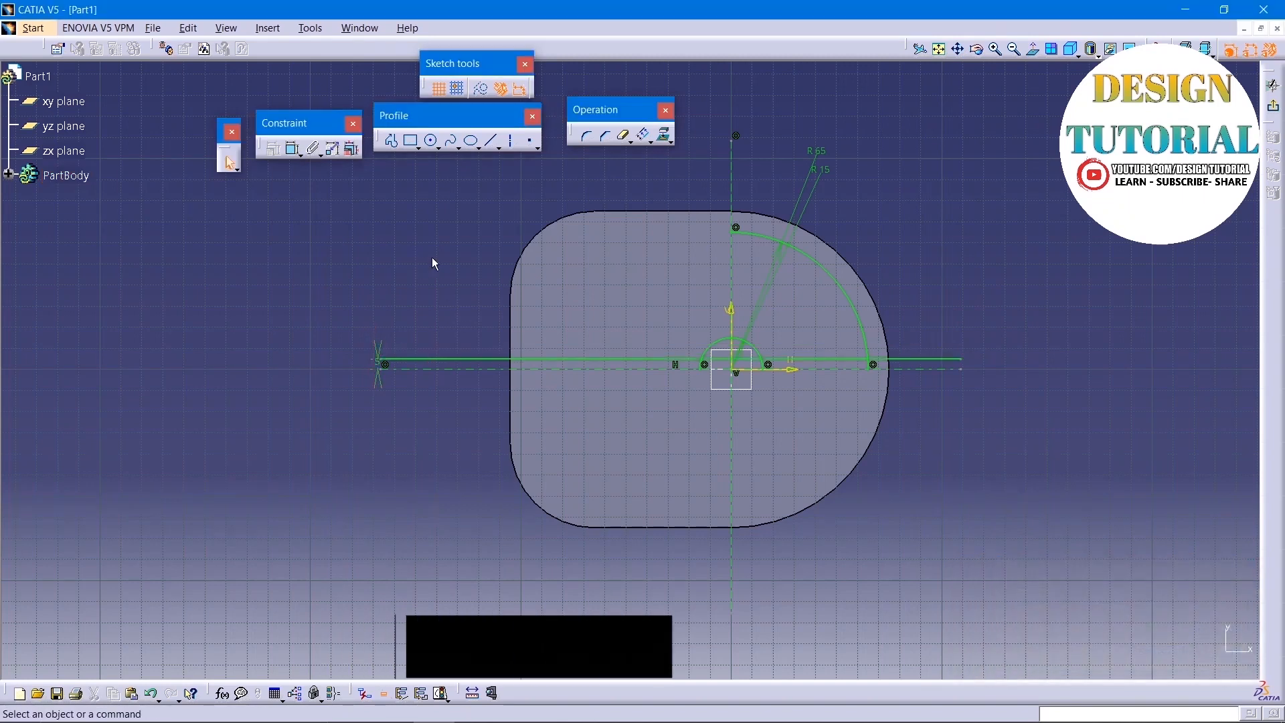
Step: Trim the R65 and R15 arc ends below the offset line, plus the line's portions beyond the R65 arc and inside the R15 arc
{"action": "mouse_move", "coordinate": [953, 448]}
{"action": "middle_mouse_down"}
{"action": "mouse_move", "coordinate": [945, 375]}
{"action": "mouse_move", "coordinate": [913, 422]}
{"action": "mouse_move", "coordinate": [665, 548]}
{"action": "middle_mouse_up"}
{"action": "left_click", "coordinate": [955, 451]}
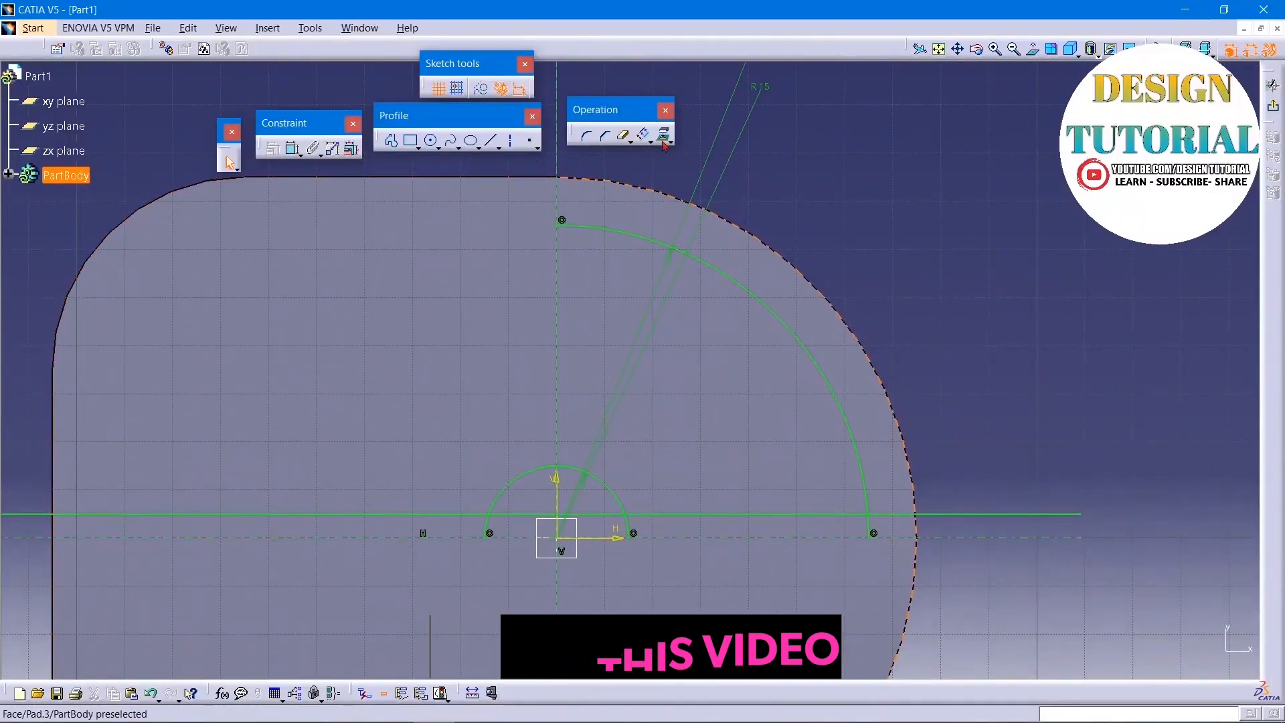
{"action": "left_click", "coordinate": [623, 134]}
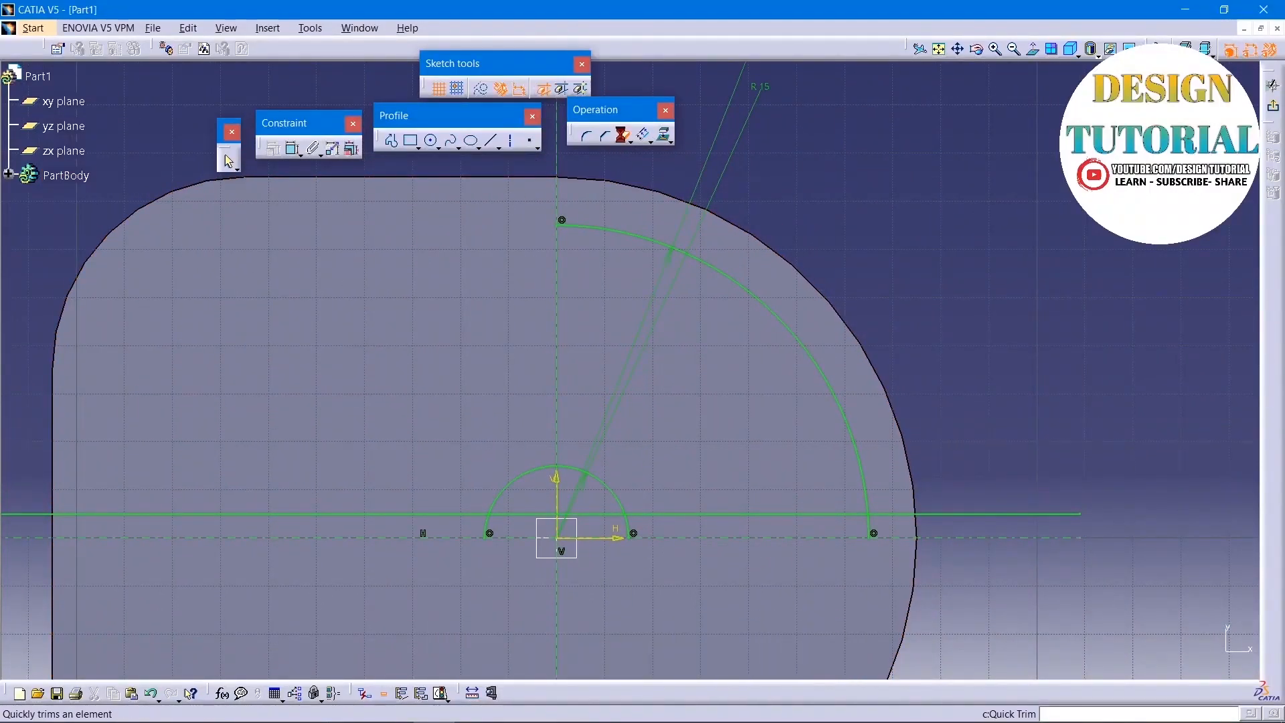
{"action": "left_click", "coordinate": [875, 526]}
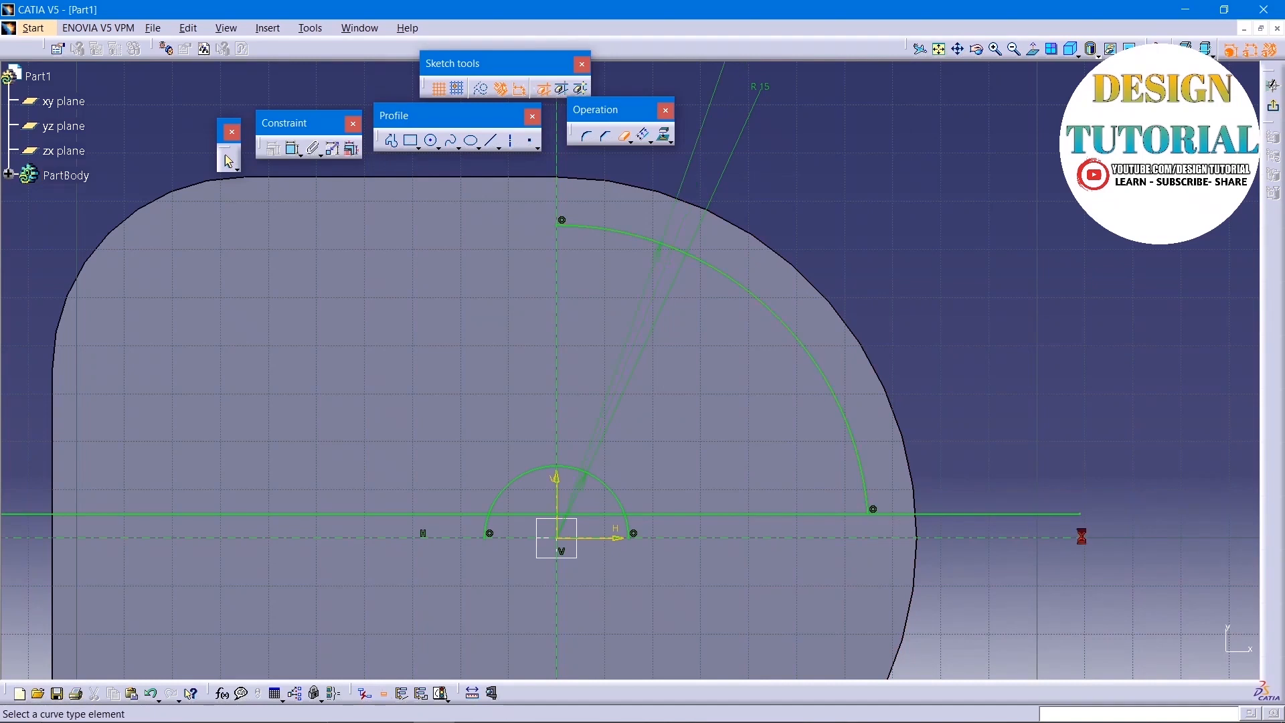
{"action": "left_click", "coordinate": [1000, 513]}
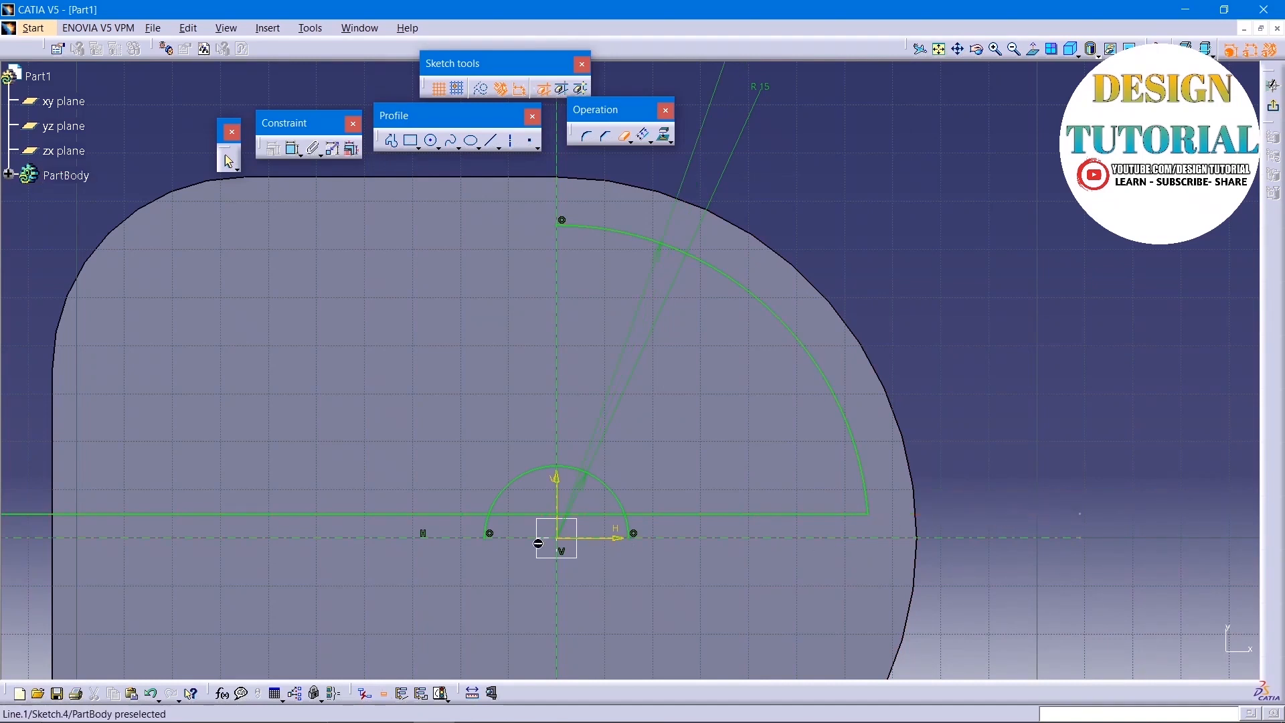
{"action": "left_click", "coordinate": [592, 515]}
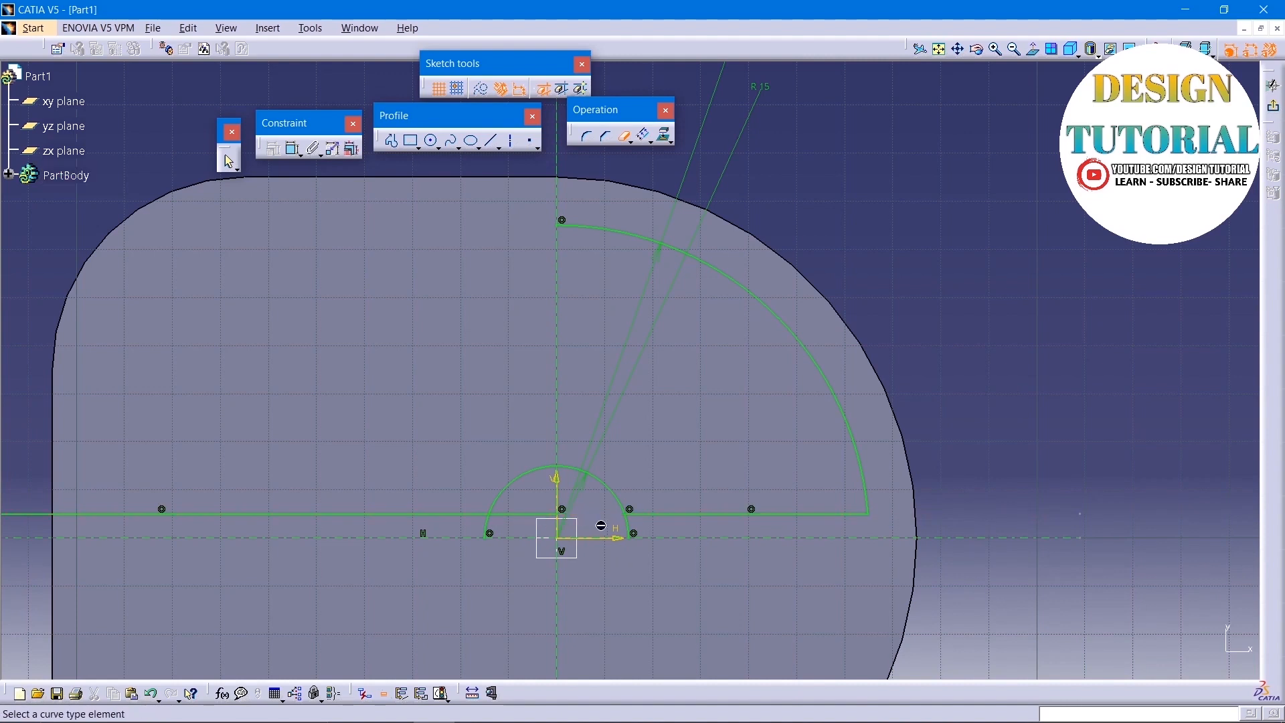
{"action": "left_click", "coordinate": [637, 530]}
Step: Draw a vertical line from the R65 arc's upper endpoint down along the vertical axis past the origin
{"action": "left_click", "coordinate": [492, 141]}
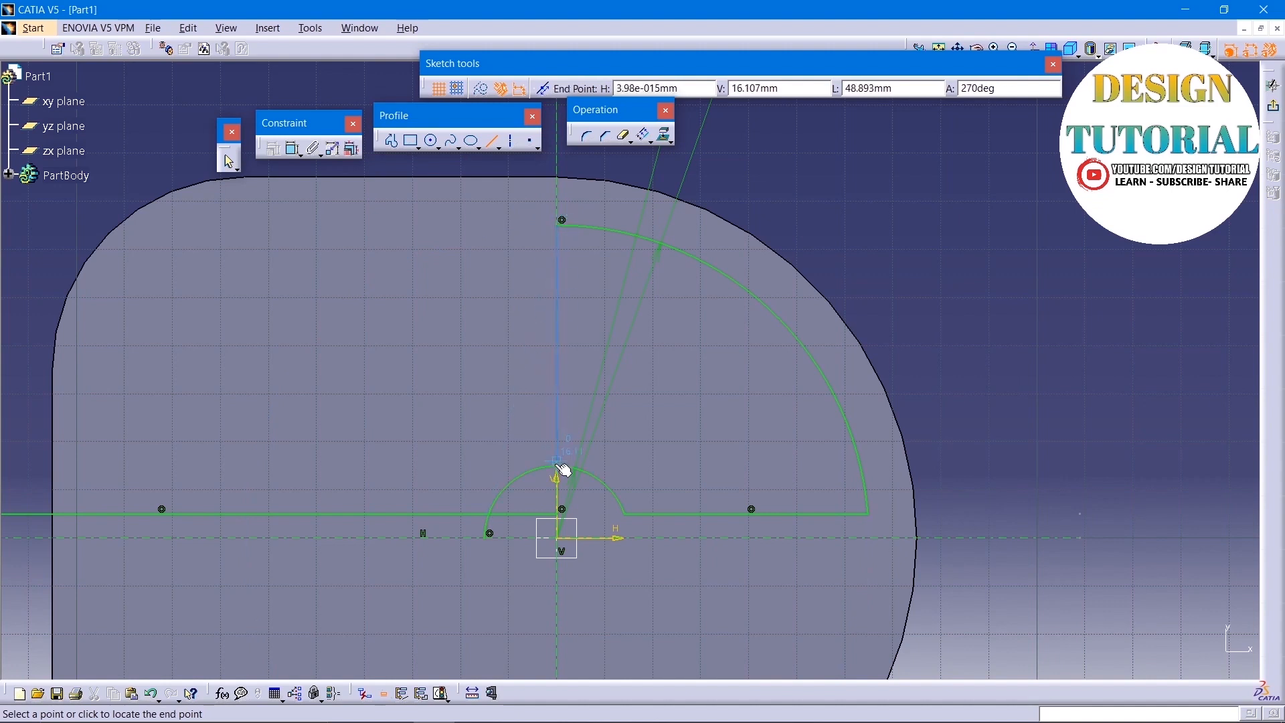
{"action": "left_click", "coordinate": [556, 632]}
{"action": "left_click", "coordinate": [623, 135]}
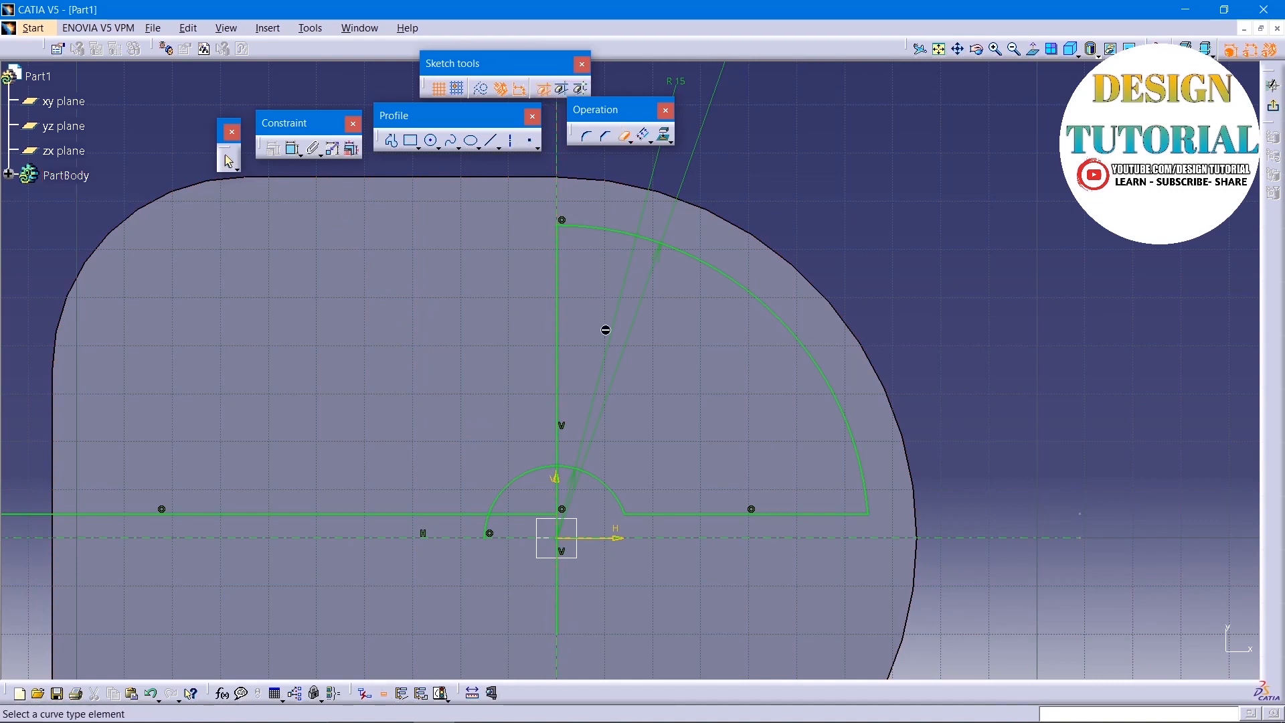
{"action": "key", "text": "Escape"}
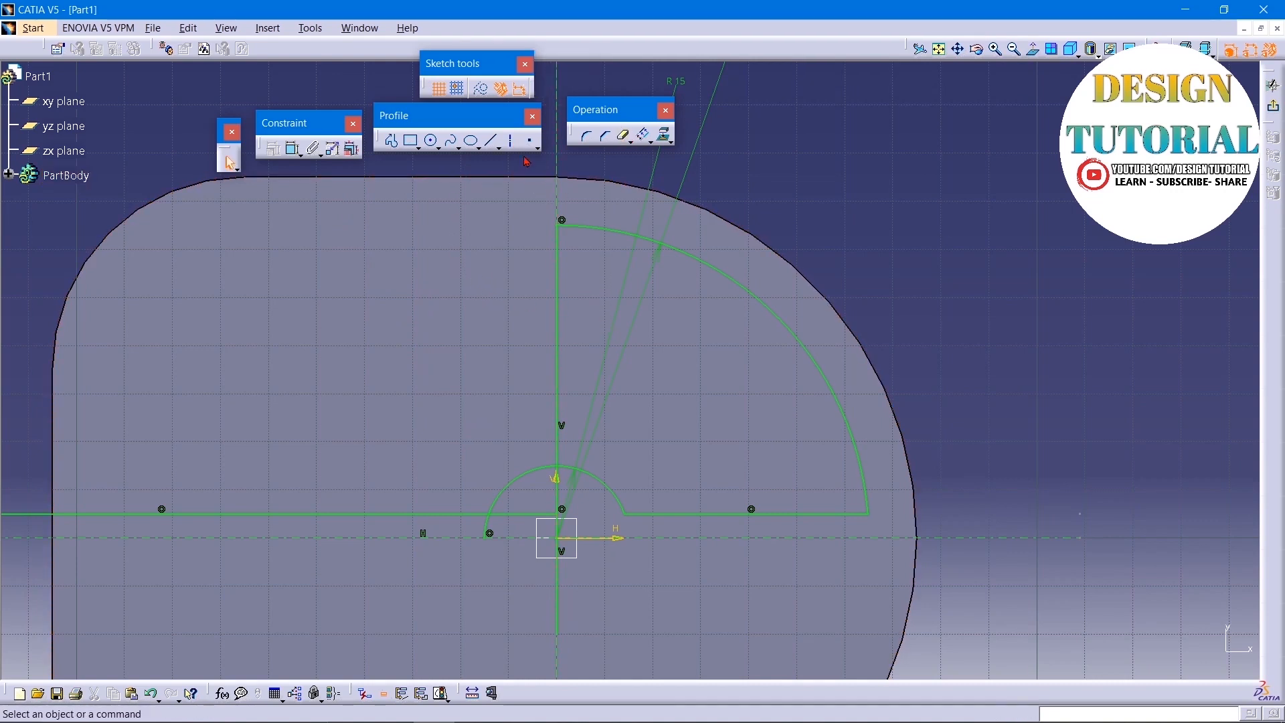
Step: Offset the vertical axis line toward positive H and set the offset distance to 5 mm
{"action": "left_click", "coordinate": [644, 135]}
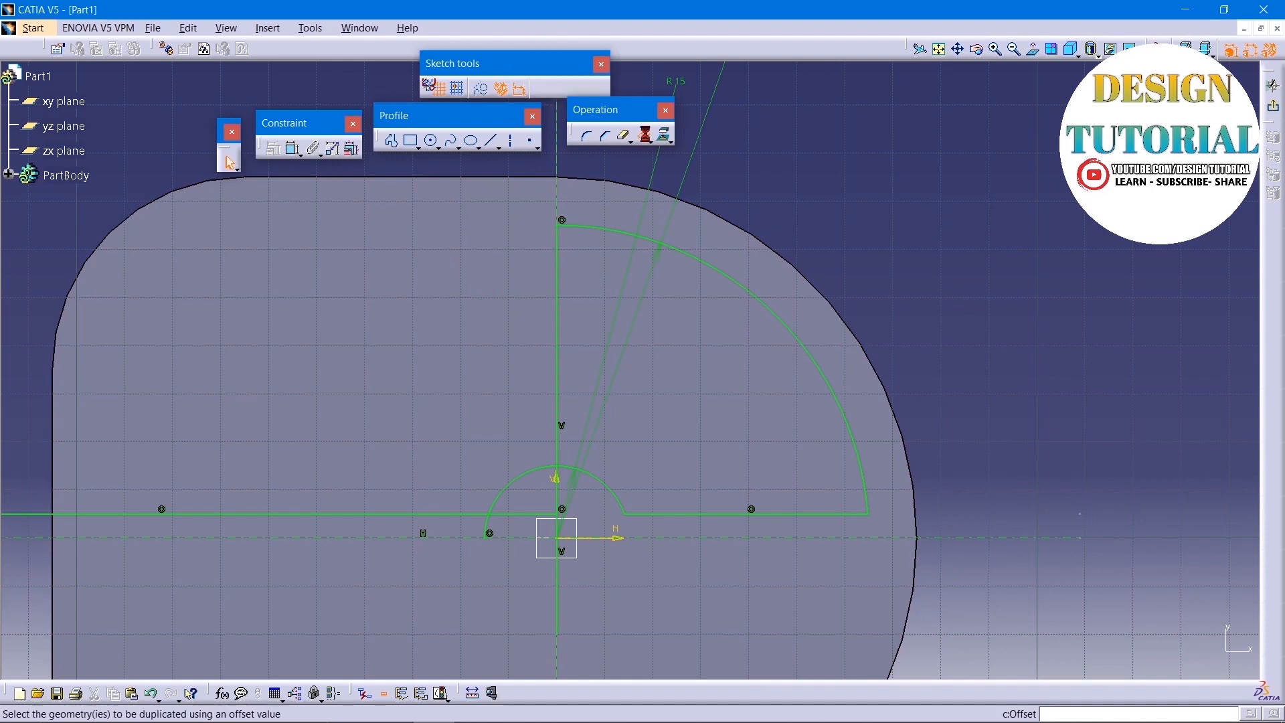
{"action": "left_click", "coordinate": [568, 175]}
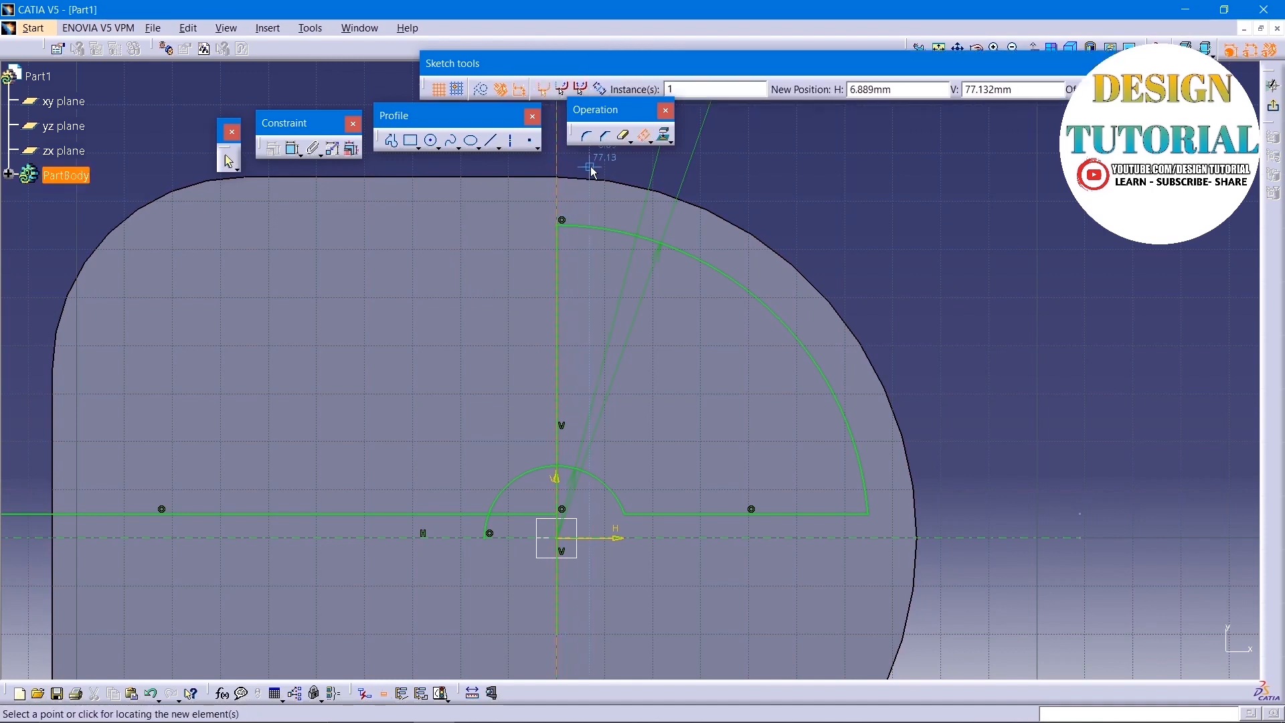
{"action": "left_click", "coordinate": [598, 172]}
{"action": "key", "text": "Up"}
{"action": "key", "text": "Up"}
{"action": "key", "text": "Up"}
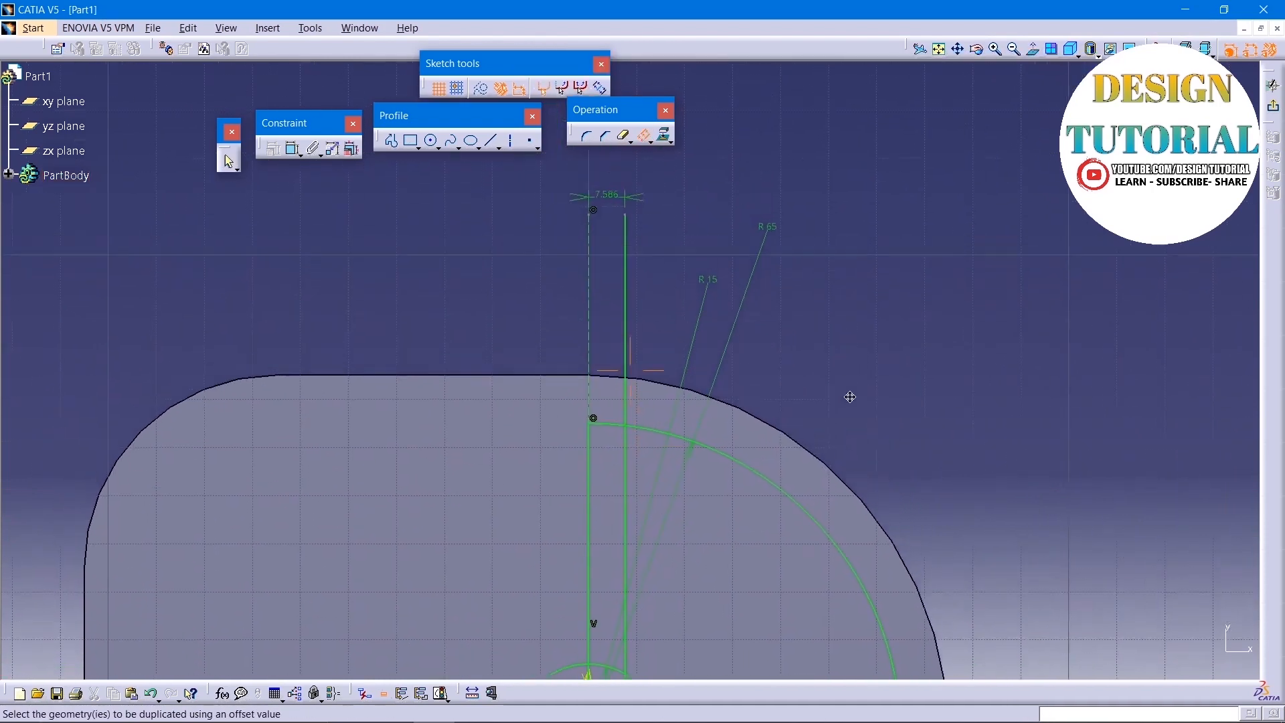
{"action": "double_click", "coordinate": [612, 258]}
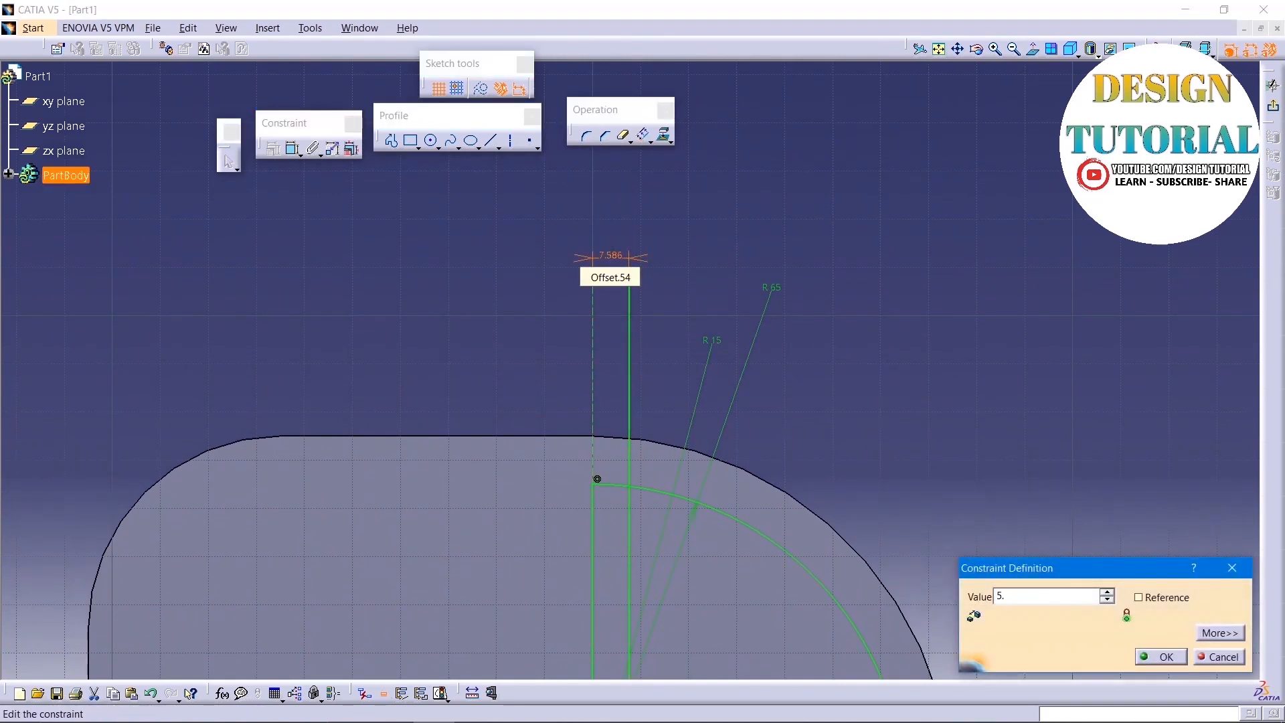
{"action": "type", "text": "5"}
{"action": "key", "text": "Return"}
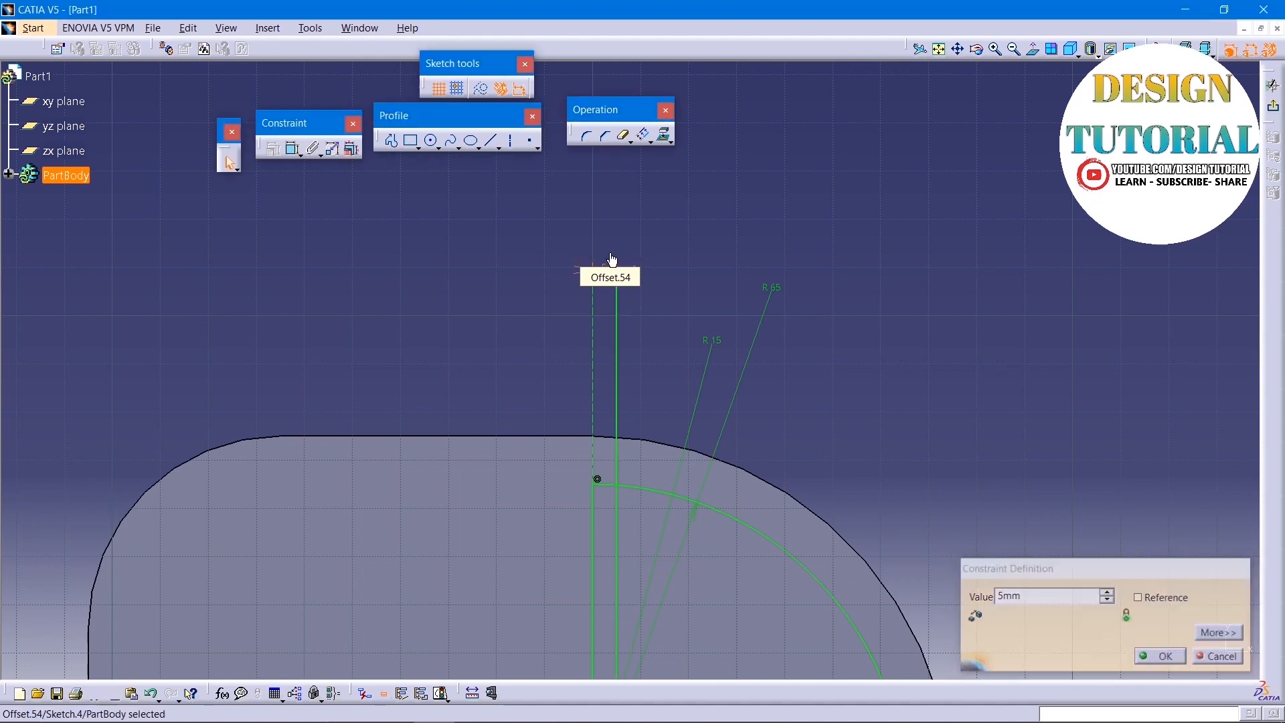
Step: Trim the offset vertical line above the R65 arc and the arc segment between the two vertical lines
{"action": "left_click", "coordinate": [623, 138]}
{"action": "left_click", "coordinate": [615, 357]}
{"action": "middle_click_drag", "start_coordinate": [619, 370], "coordinate": [630, 405]}
{"action": "middle_click_drag", "start_coordinate": [601, 502], "coordinate": [553, 205]}
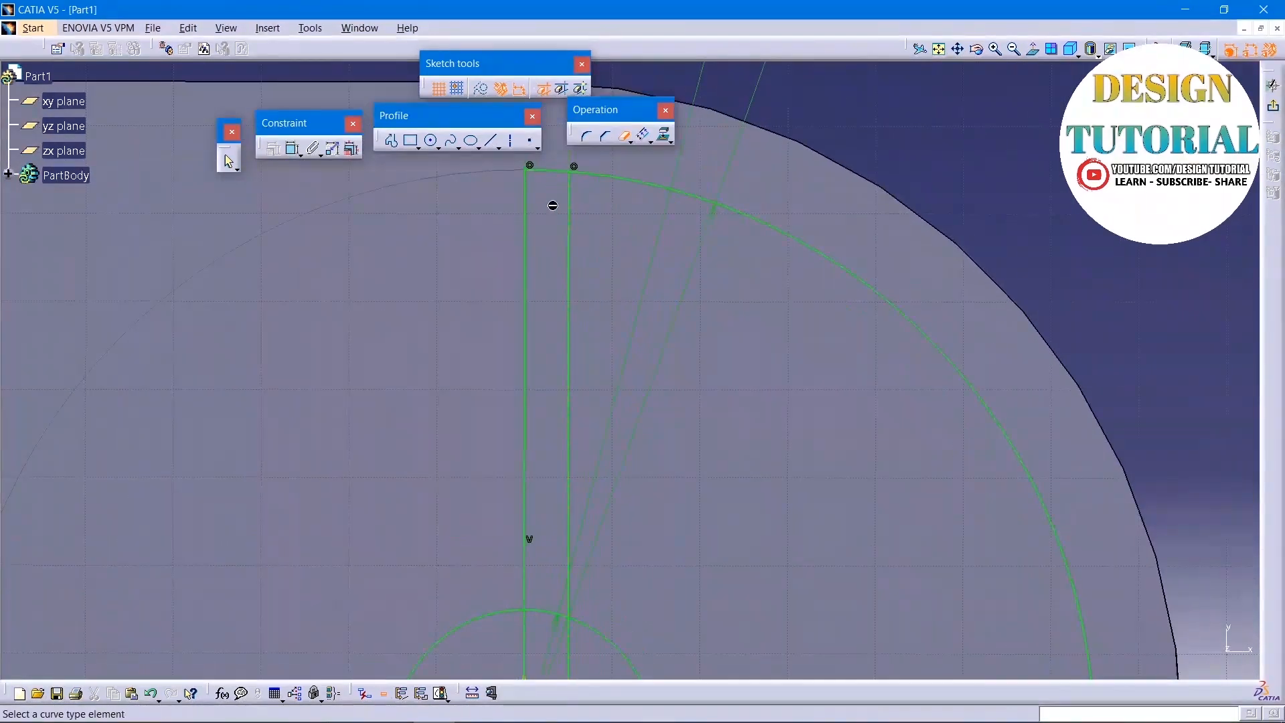
{"action": "mouse_move", "coordinate": [546, 249]}
{"action": "middle_mouse_down"}
{"action": "mouse_move", "coordinate": [588, 453]}
{"action": "mouse_move", "coordinate": [584, 335]}
{"action": "mouse_move", "coordinate": [594, 351]}
{"action": "mouse_move", "coordinate": [566, 244]}
{"action": "middle_mouse_up"}
{"action": "left_click", "coordinate": [594, 352]}
{"action": "middle_click_drag", "start_coordinate": [714, 415], "coordinate": [794, 512]}
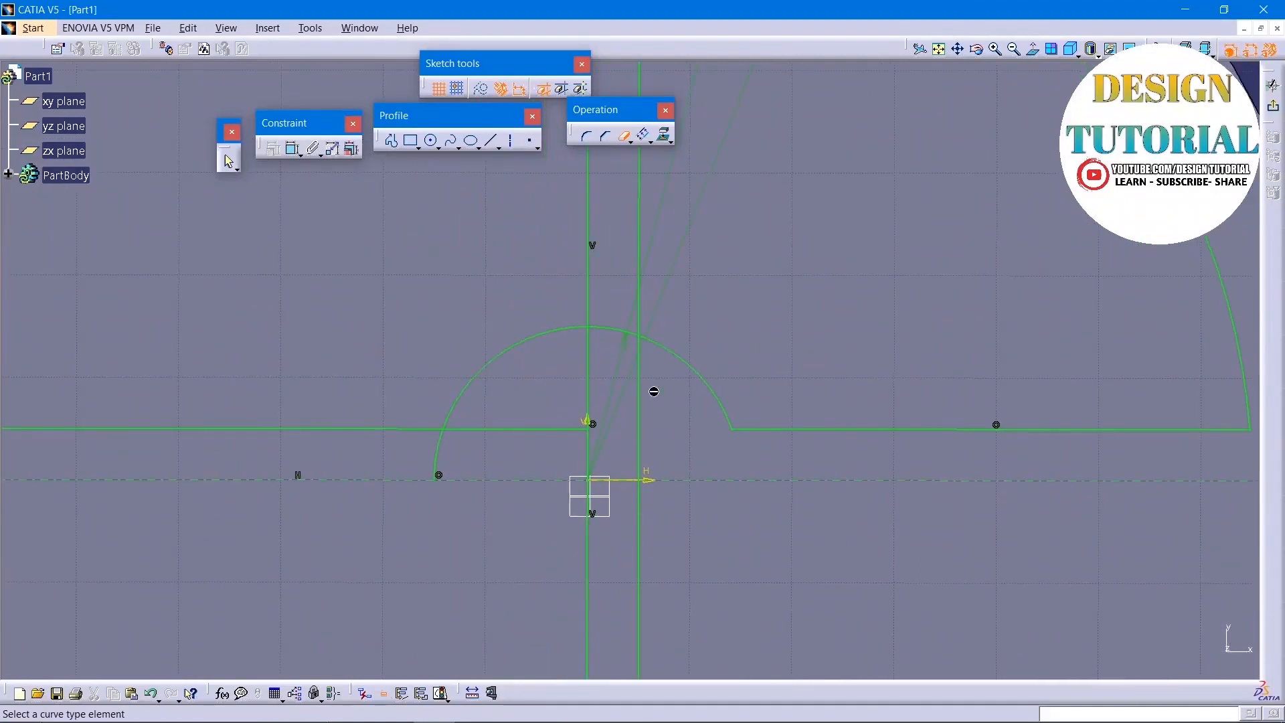
Step: Trim the R15 arc segment between the two vertical lines and the offset vertical line's portions below that arc
{"action": "left_click", "coordinate": [616, 331]}
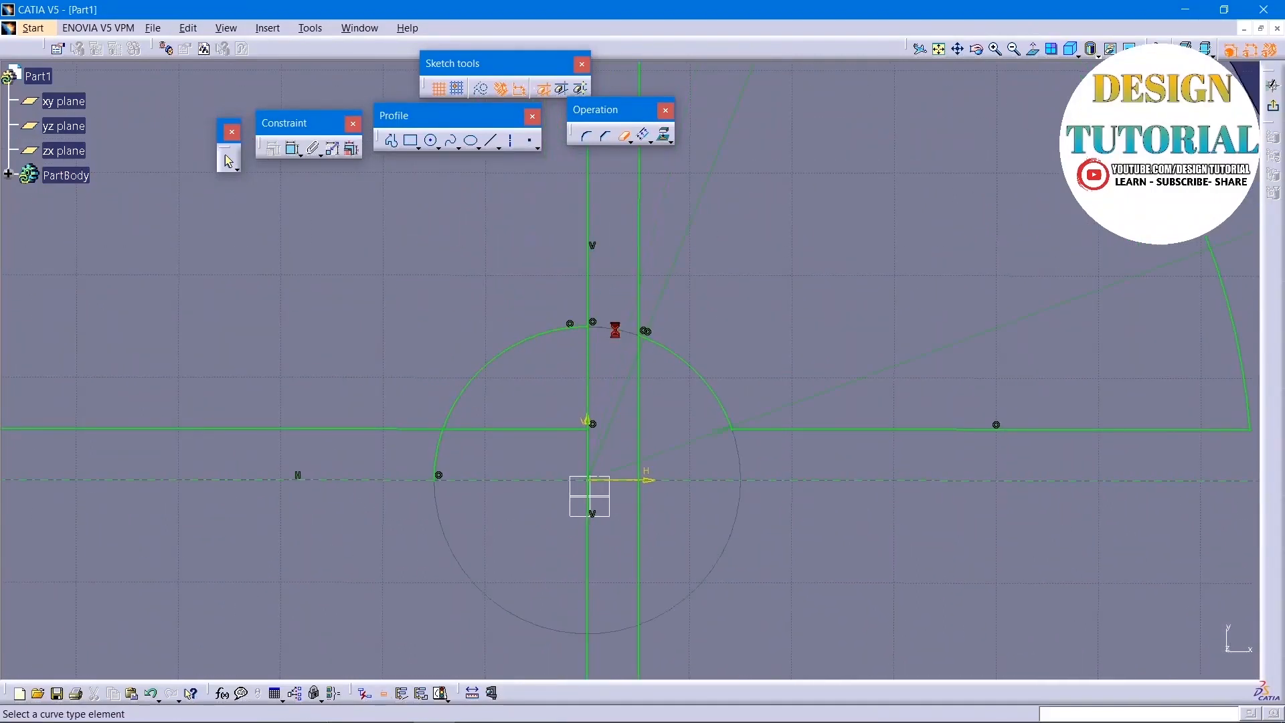
{"action": "left_click", "coordinate": [642, 386]}
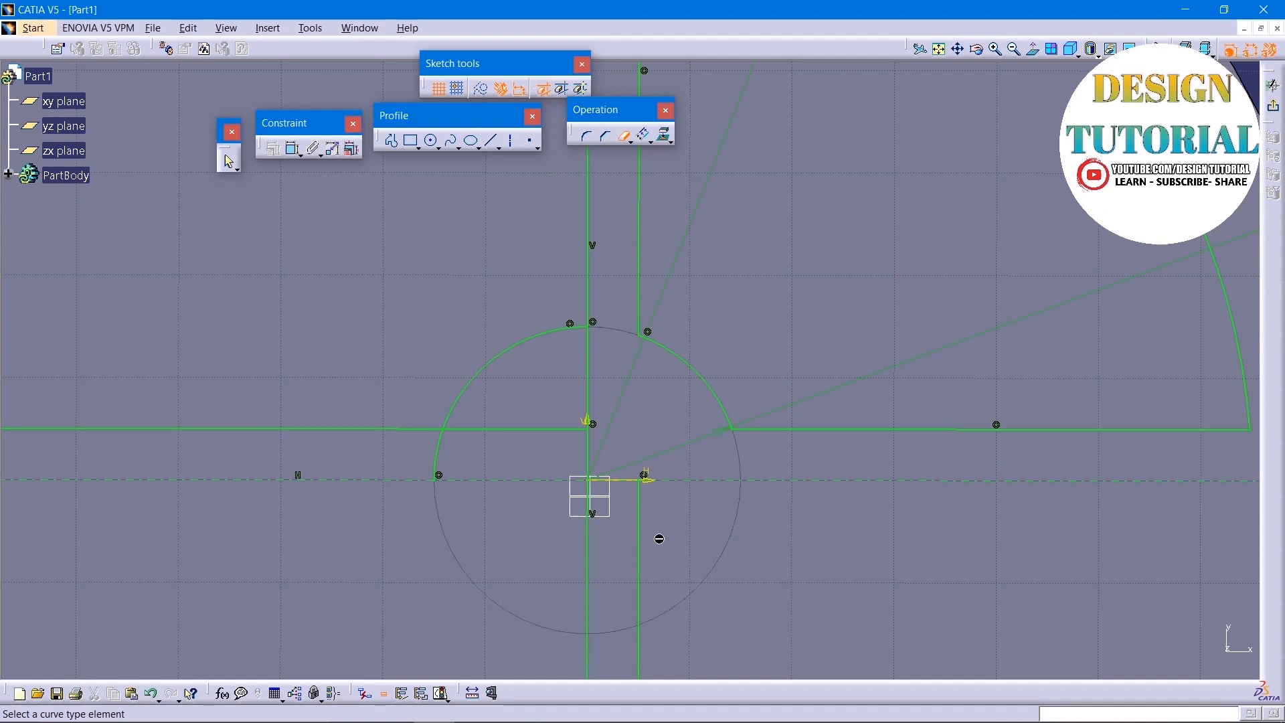
{"action": "left_click", "coordinate": [639, 526]}
{"action": "middle_click_drag", "start_coordinate": [643, 432], "coordinate": [656, 535], "text": "ctrl"}
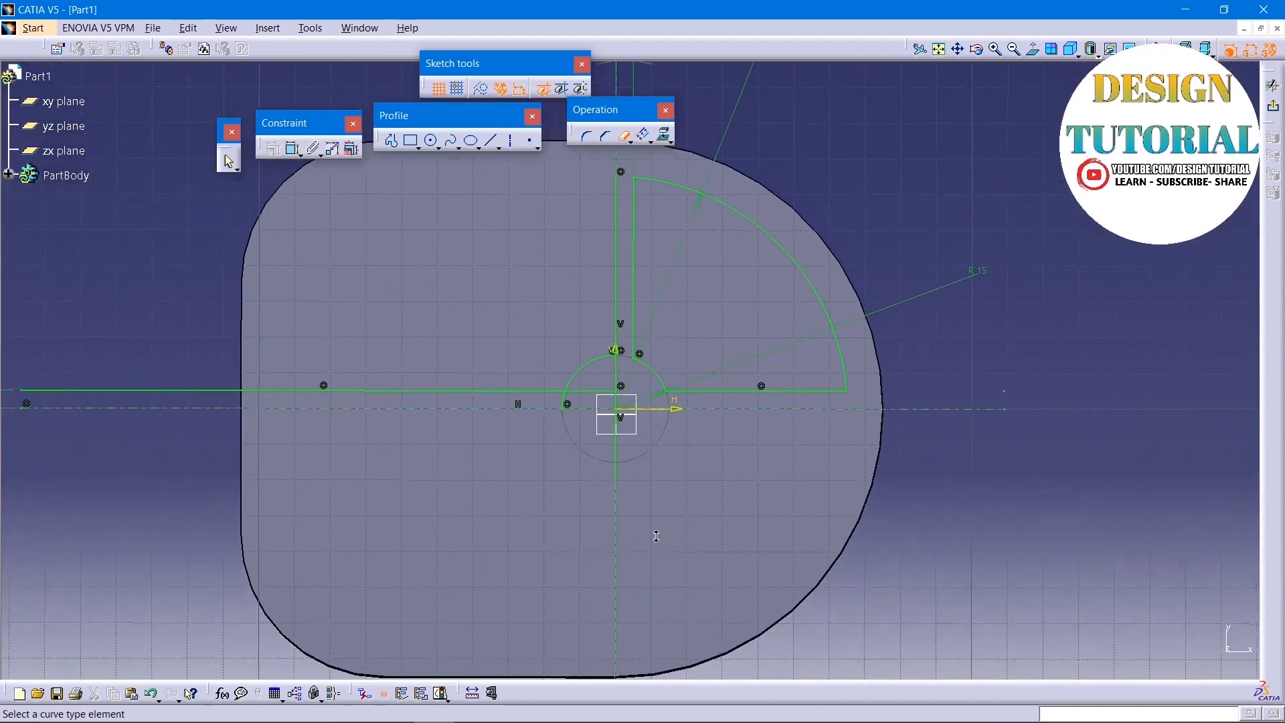
{"action": "middle_click_drag", "start_coordinate": [901, 213], "coordinate": [904, 264]}
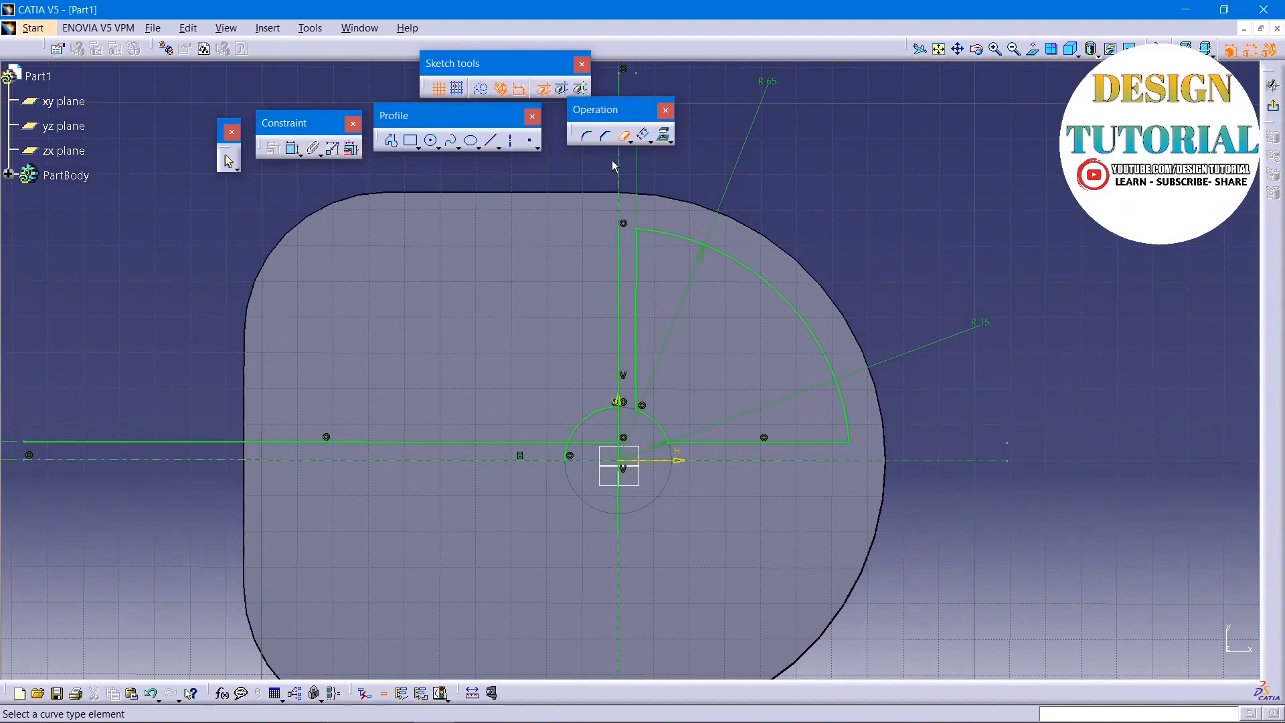
Step: Round the sector's corner between the offset horizontal line and the R65 arc with a 10 mm radius
{"action": "left_click", "coordinate": [587, 136]}
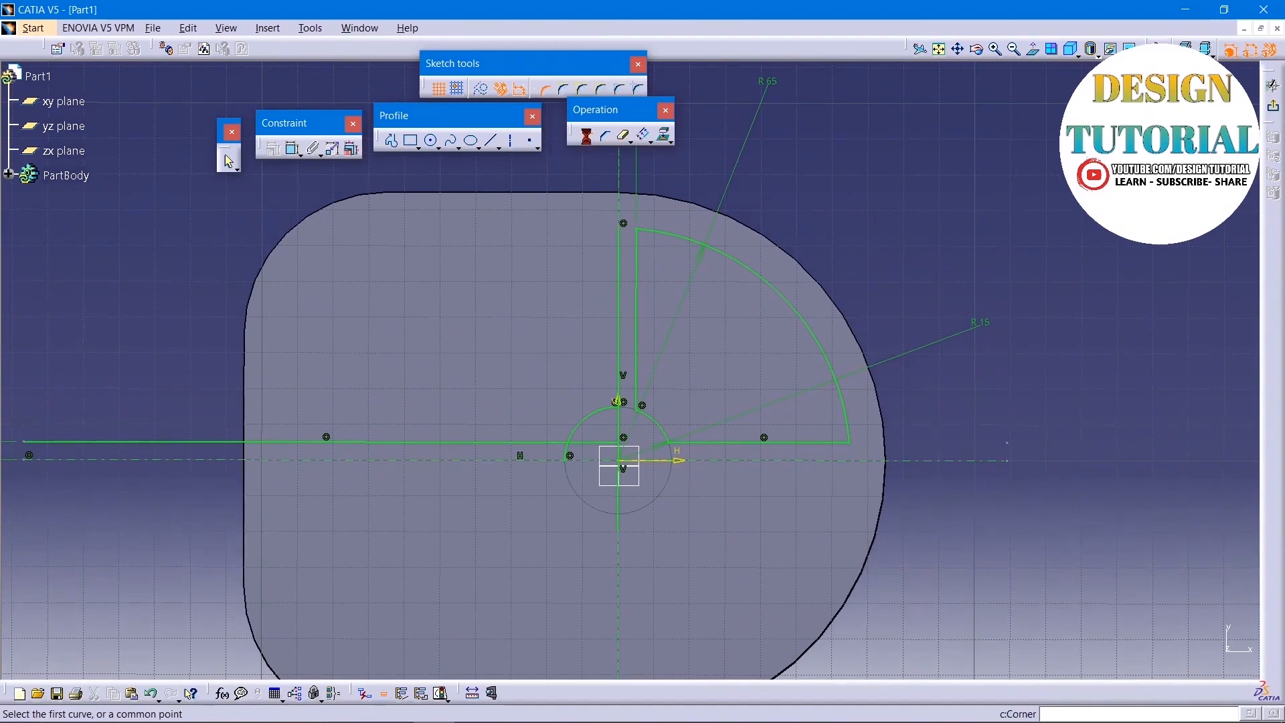
{"action": "left_click", "coordinate": [834, 443]}
{"action": "left_click", "coordinate": [847, 432]}
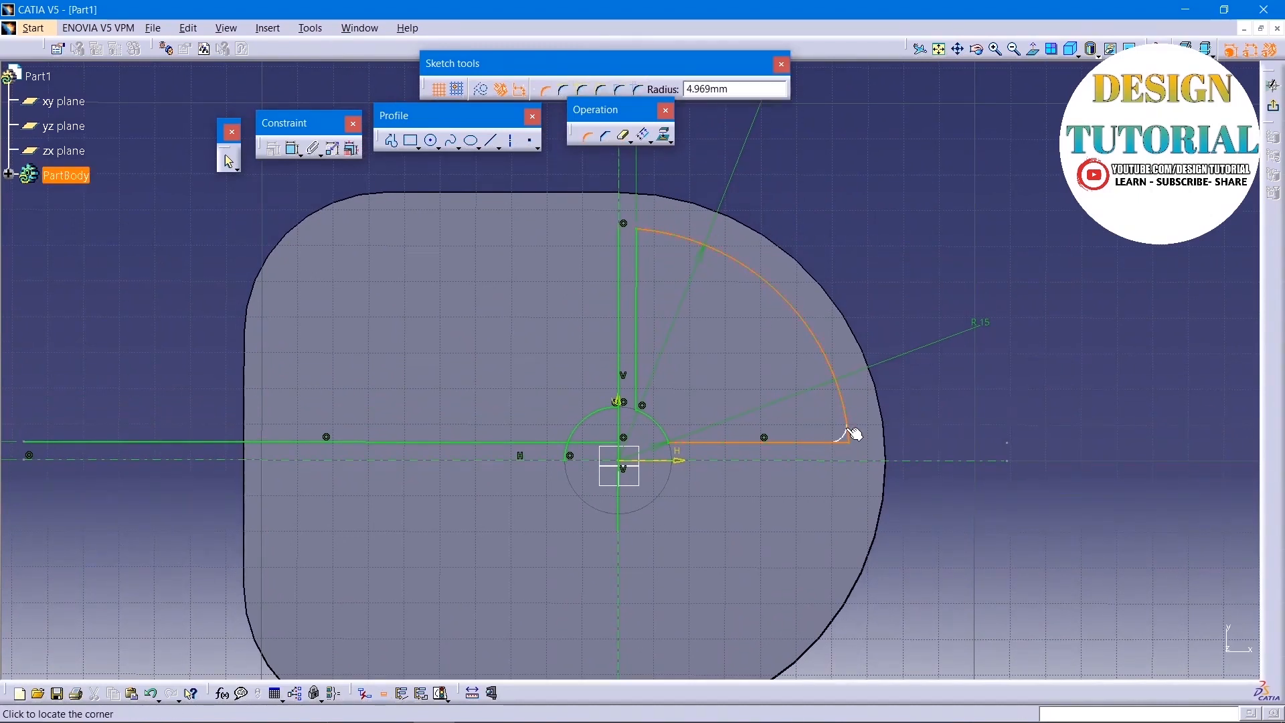
{"action": "left_click", "coordinate": [842, 432]}
{"action": "double_click", "coordinate": [824, 421]}
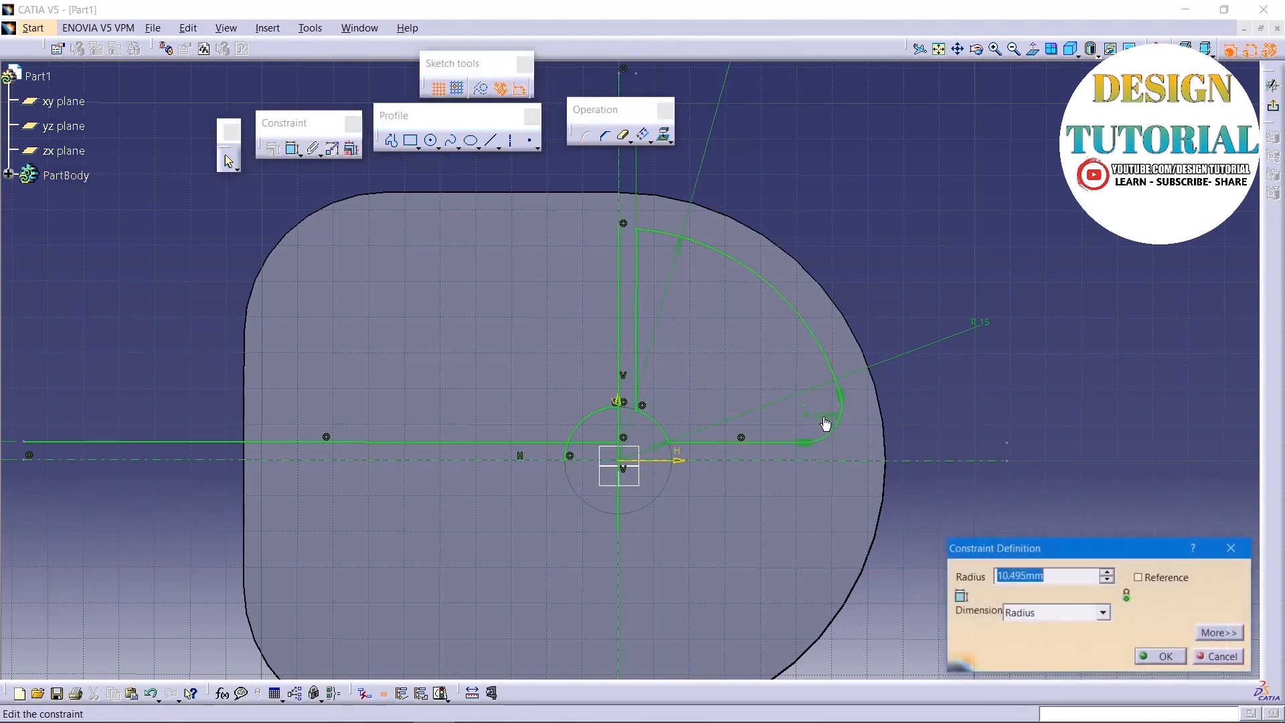
{"action": "key", "text": "Return"}
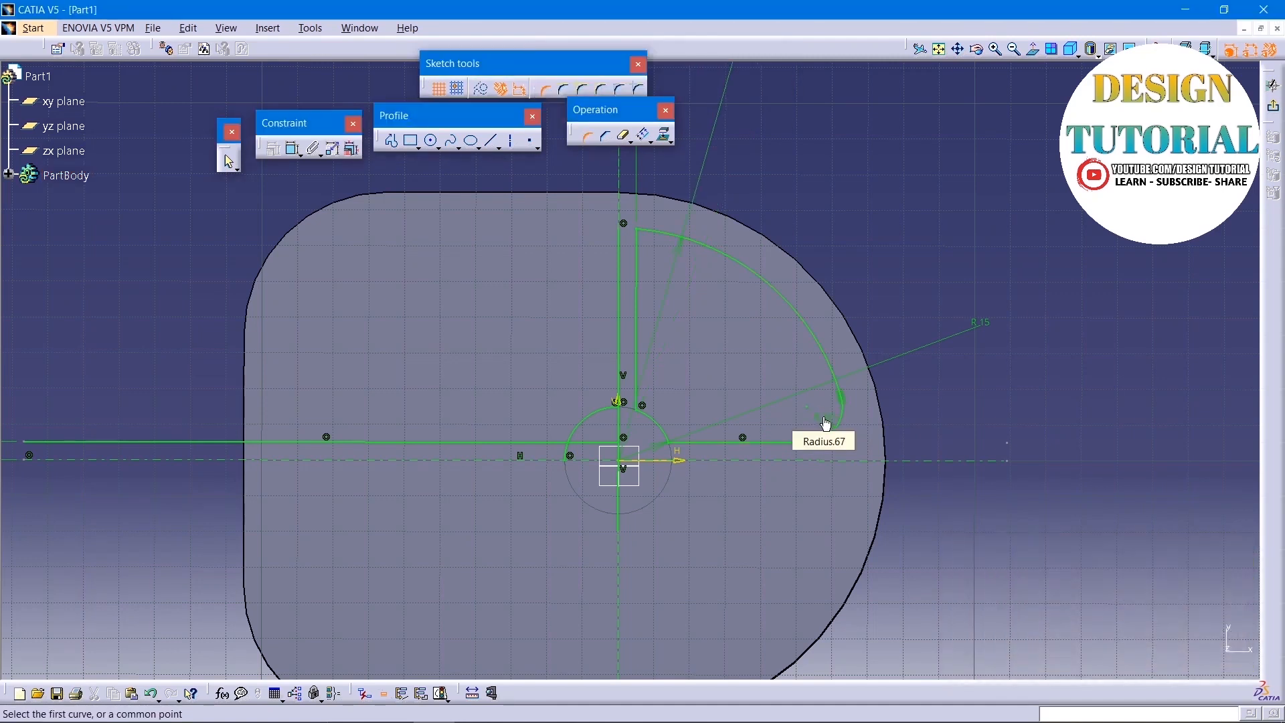
Step: Round the sector's corner between the offset vertical line and the R65 arc with a 10 mm radius
{"action": "left_click", "coordinate": [642, 255]}
{"action": "left_click", "coordinate": [662, 238]}
{"action": "left_click", "coordinate": [659, 242]}
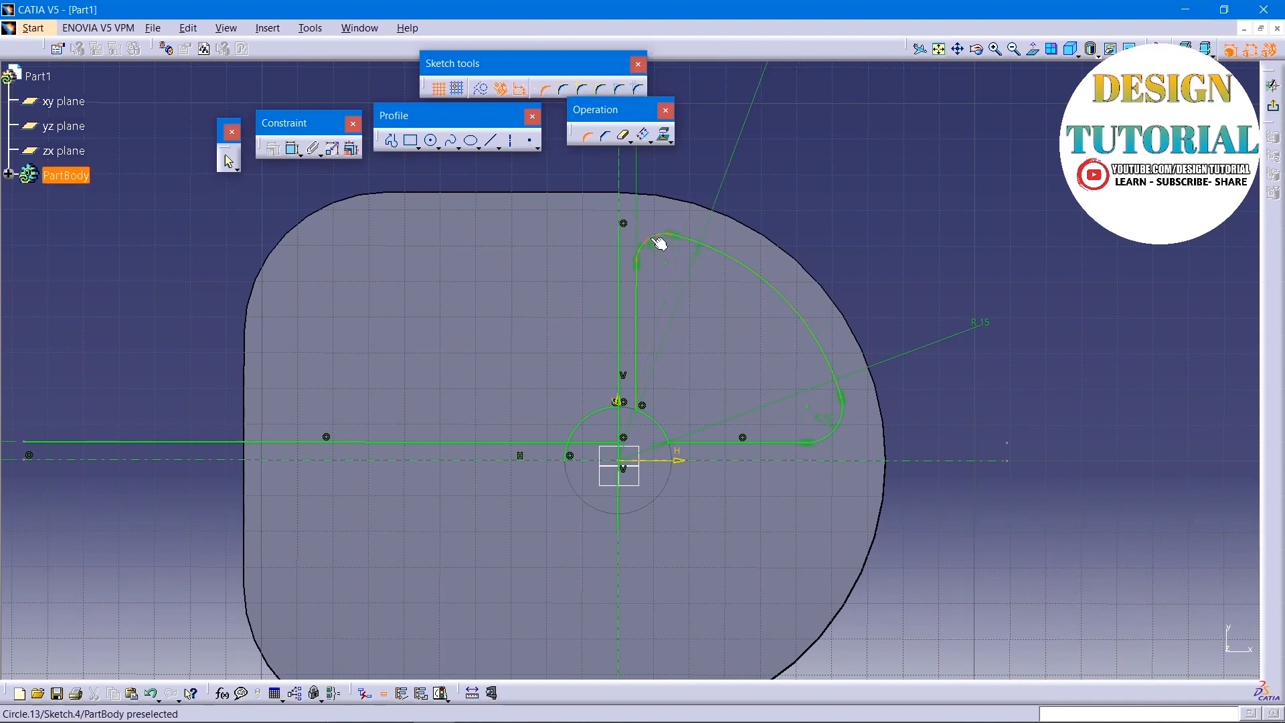
{"action": "double_click", "coordinate": [657, 247]}
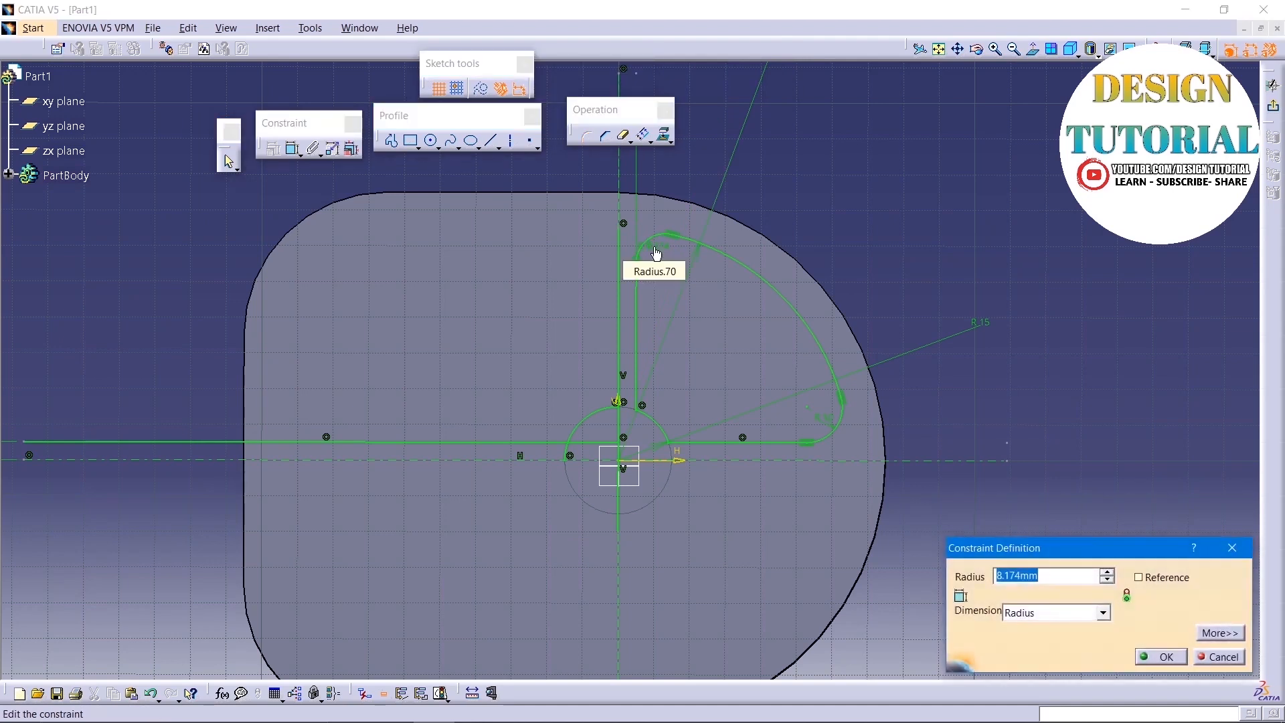
{"action": "key", "text": "Return"}
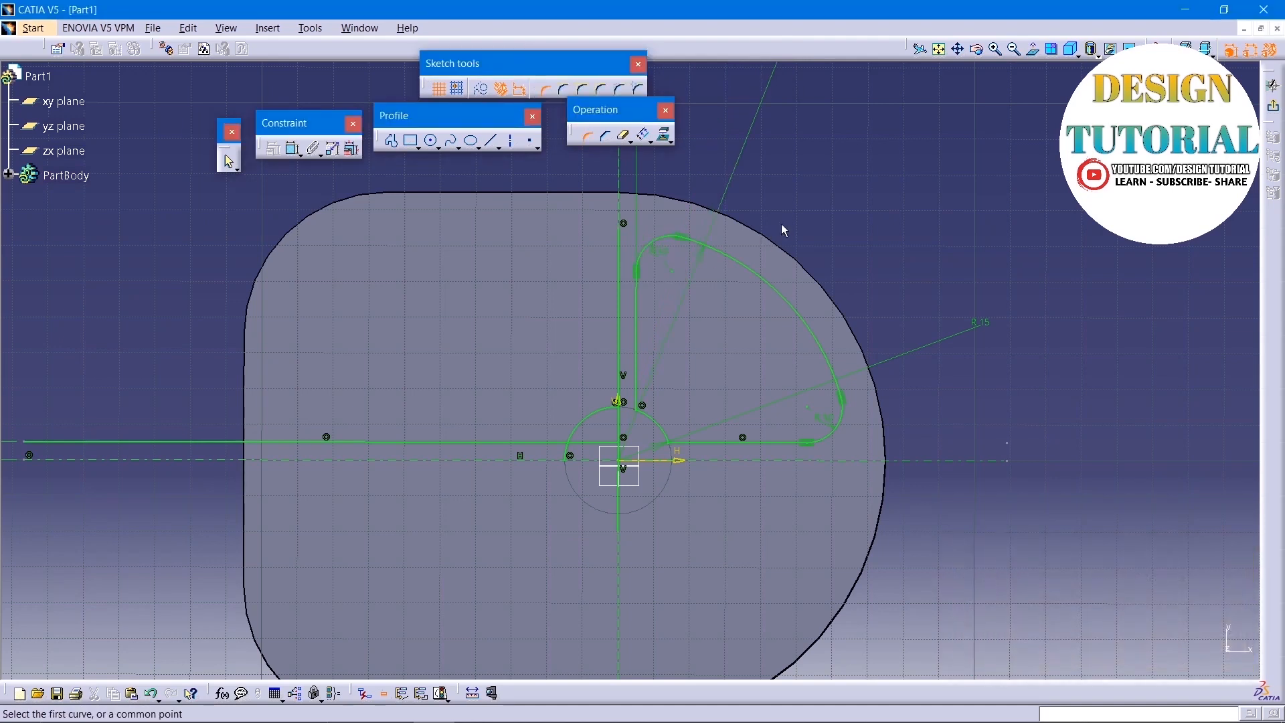
{"action": "key", "text": "Escape"}
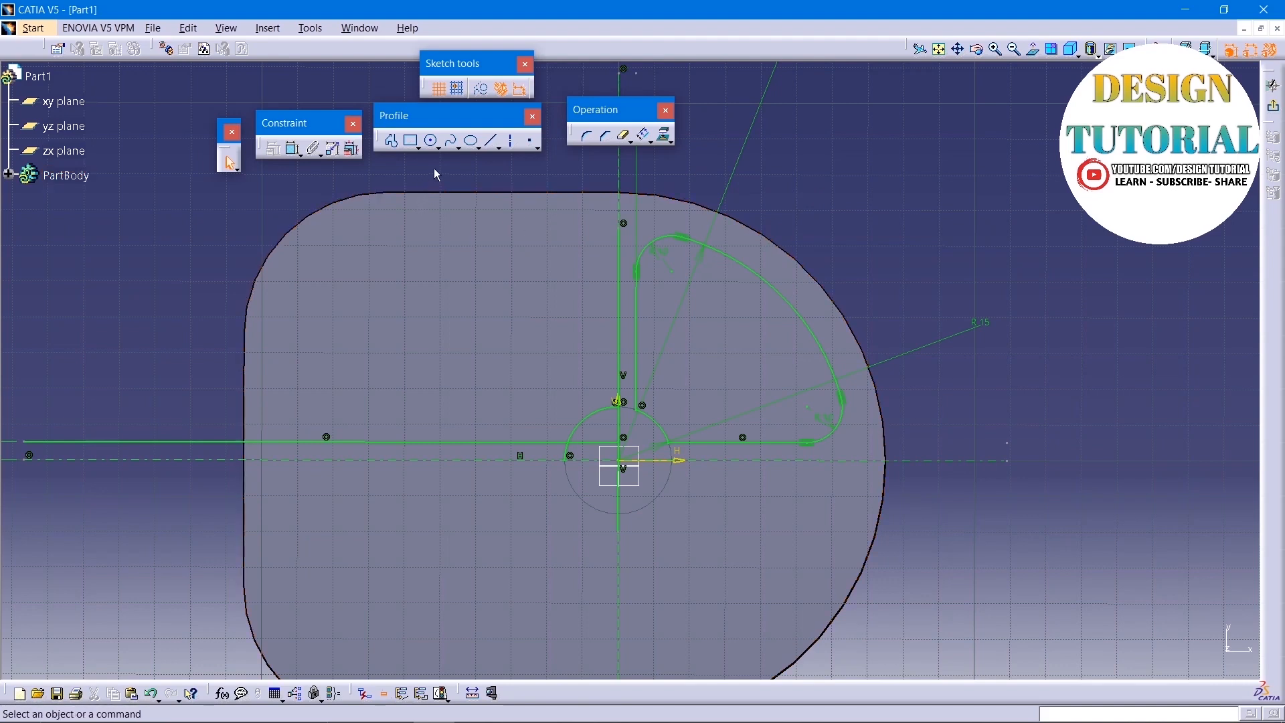
Step: Sketch a circle of about 25 mm radius in the plate's upper left area and make it concentric with the plate's rounded corner there
{"action": "left_click", "coordinate": [432, 142]}
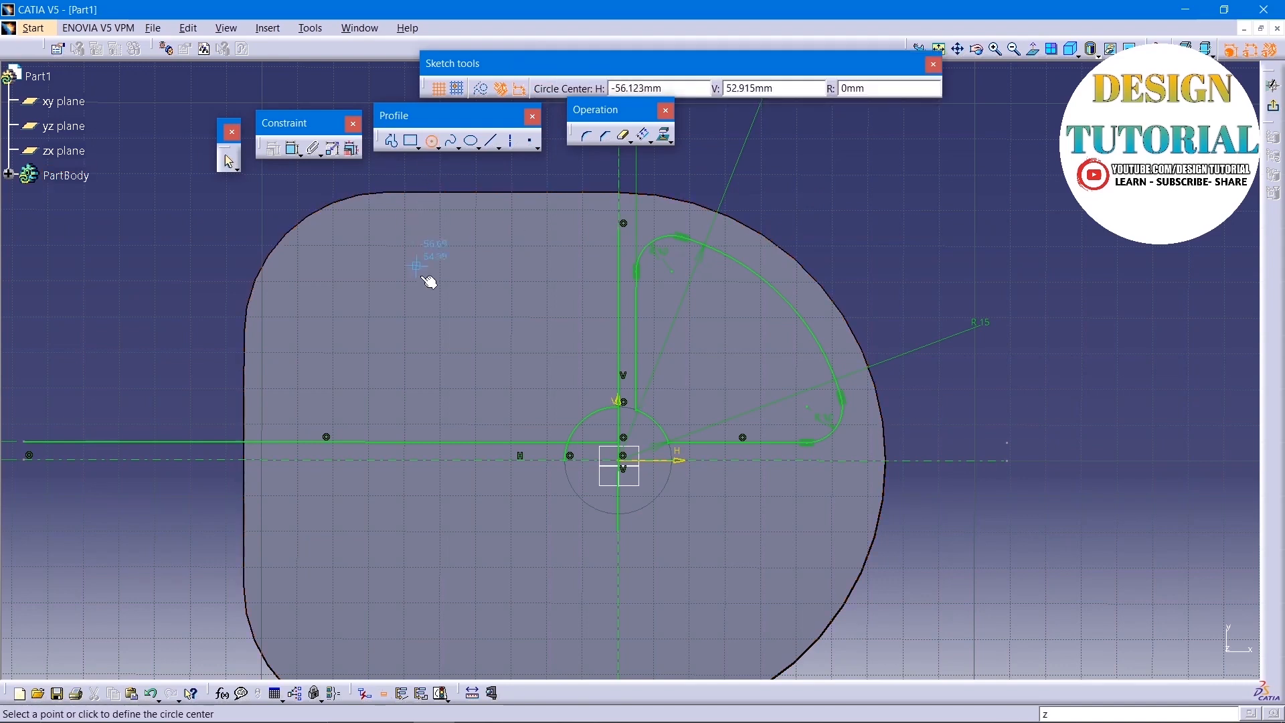
{"action": "left_click", "coordinate": [436, 332]}
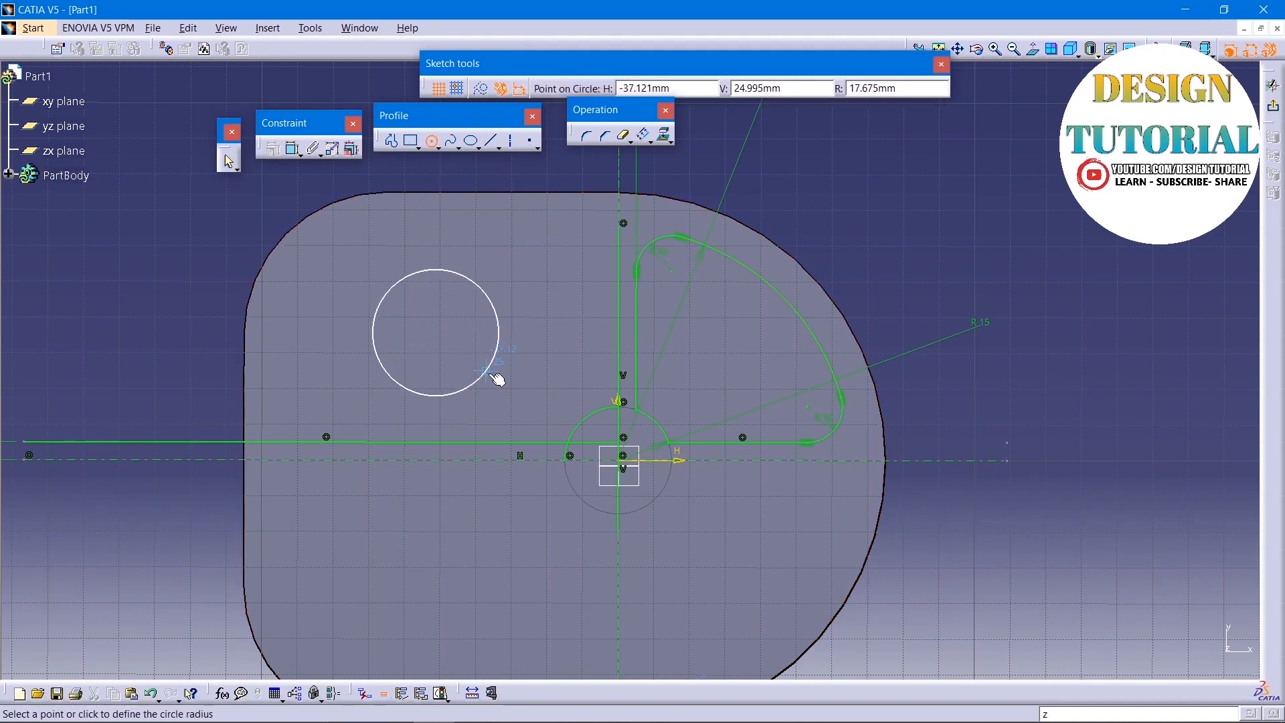
{"action": "left_click", "coordinate": [516, 394]}
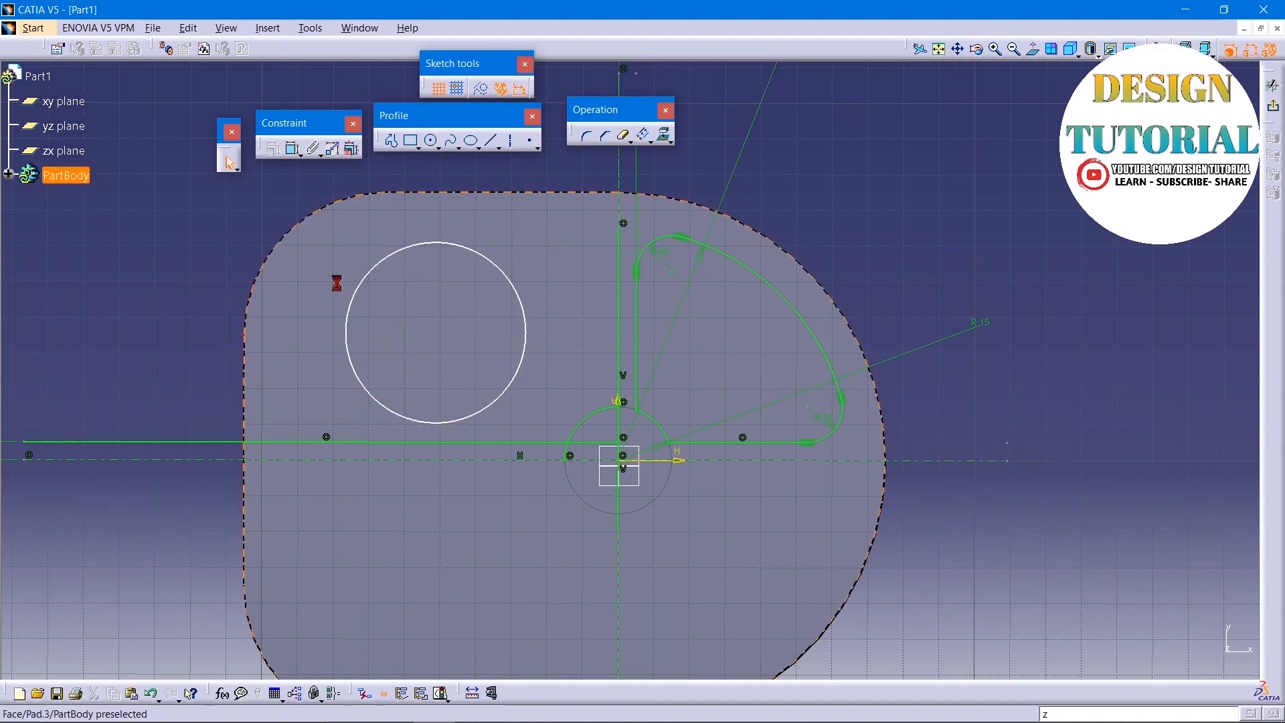
{"action": "left_click", "coordinate": [378, 272]}
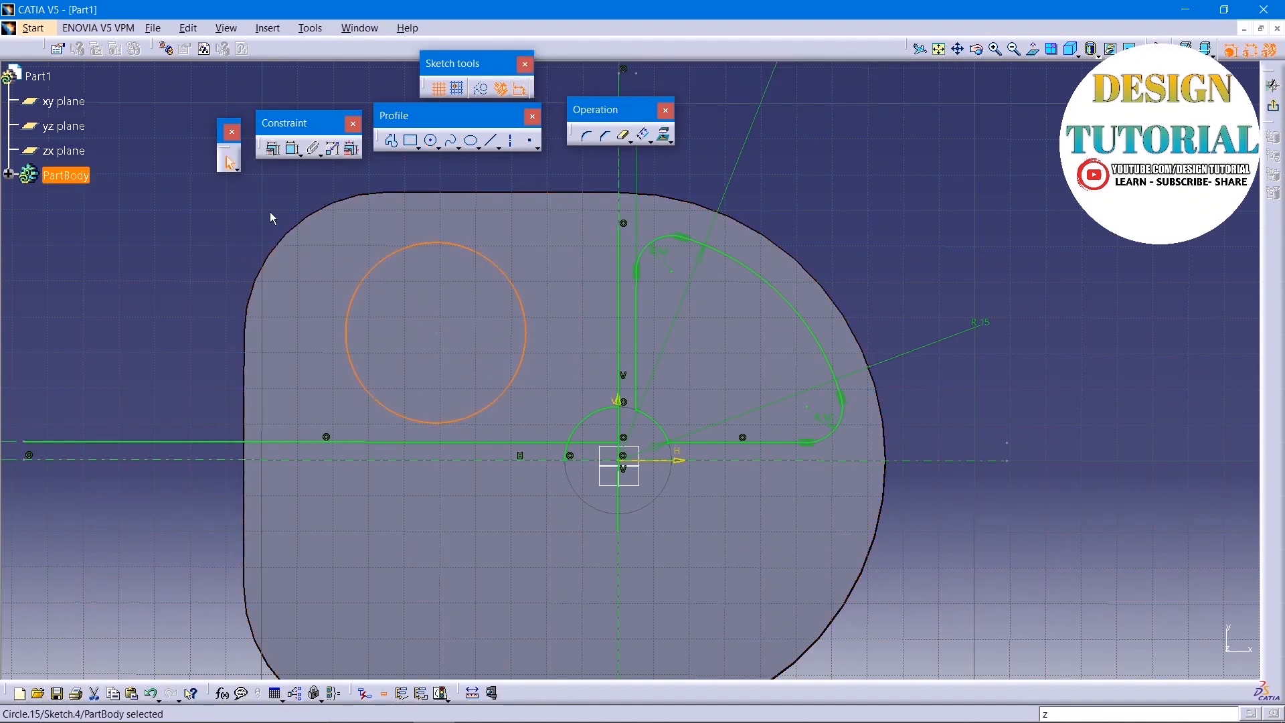
{"action": "left_click", "coordinate": [298, 236], "text": "ctrl"}
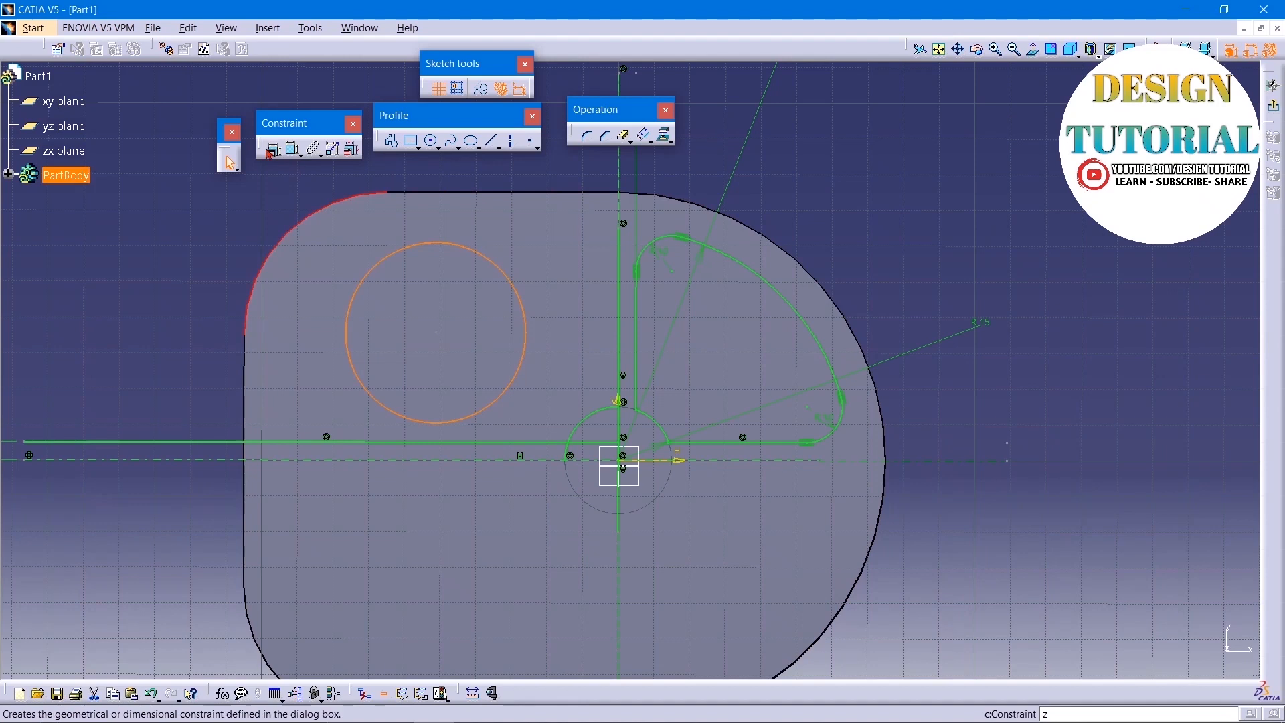
{"action": "left_click", "coordinate": [273, 148]}
{"action": "left_click", "coordinate": [1004, 323]}
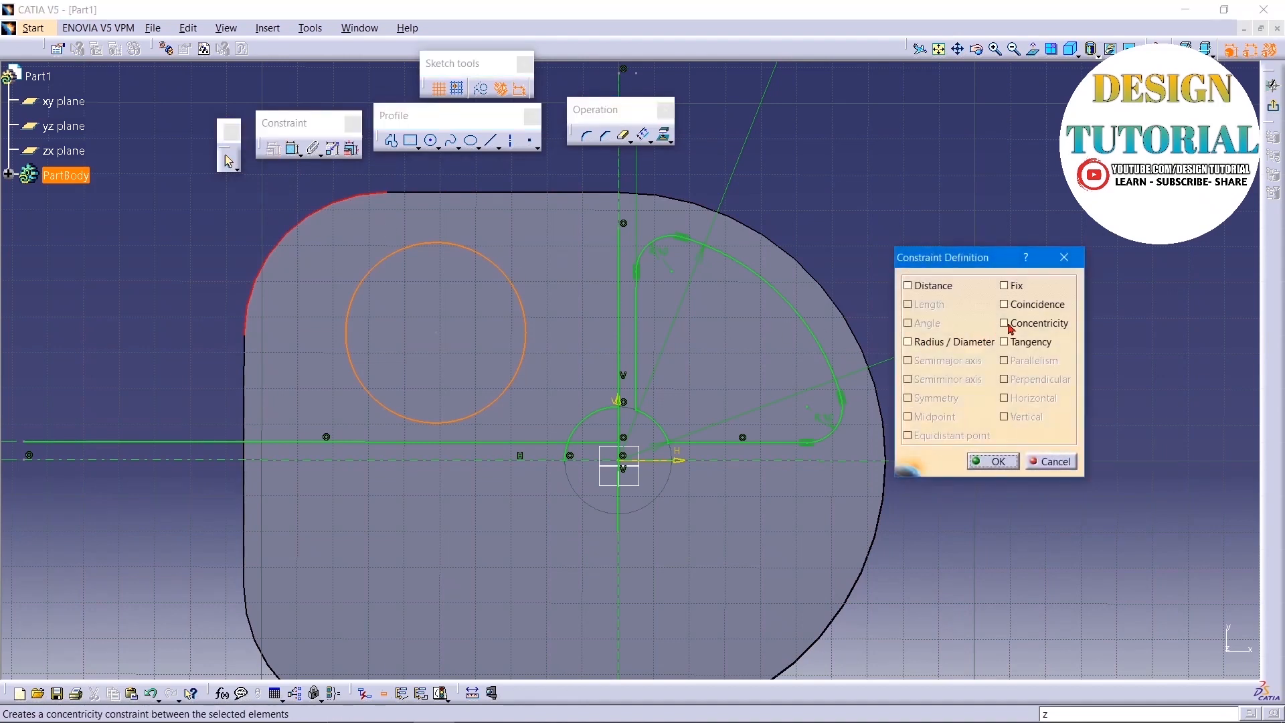
{"action": "left_click", "coordinate": [992, 462]}
Step: Dimension the new circle's radius and set it to 30 mm
{"action": "left_click", "coordinate": [292, 148]}
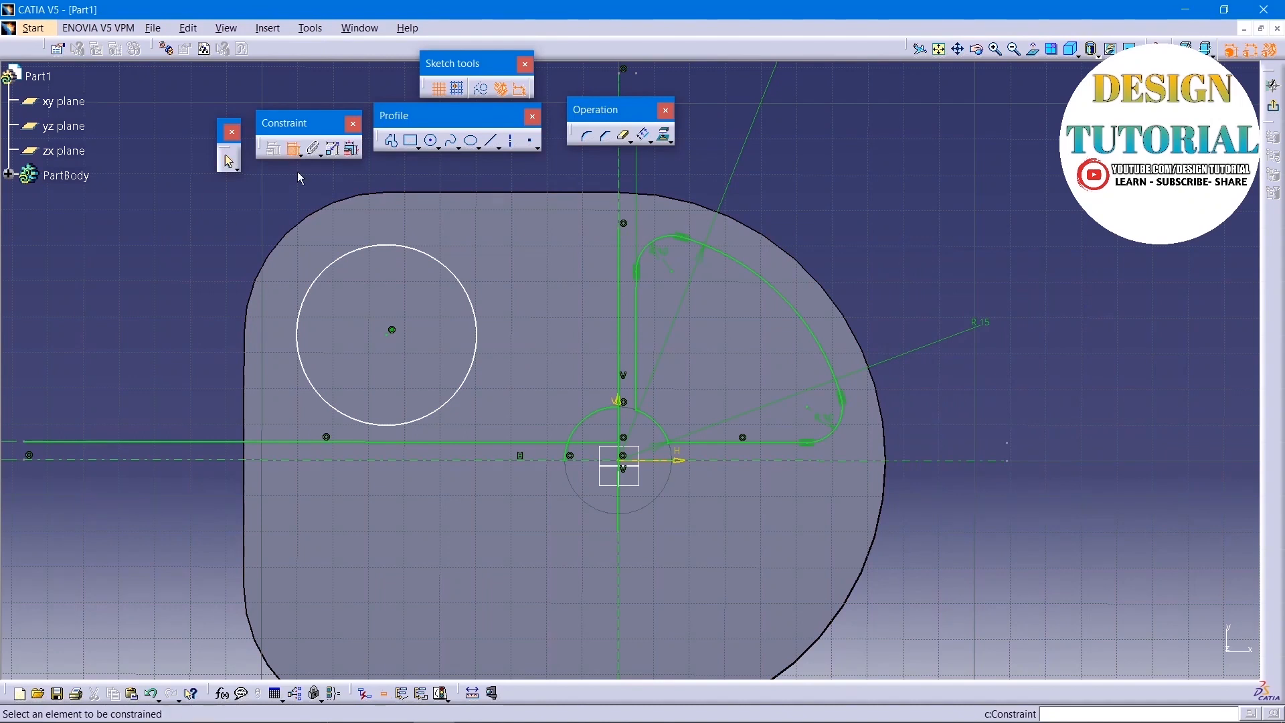
{"action": "left_click", "coordinate": [342, 274]}
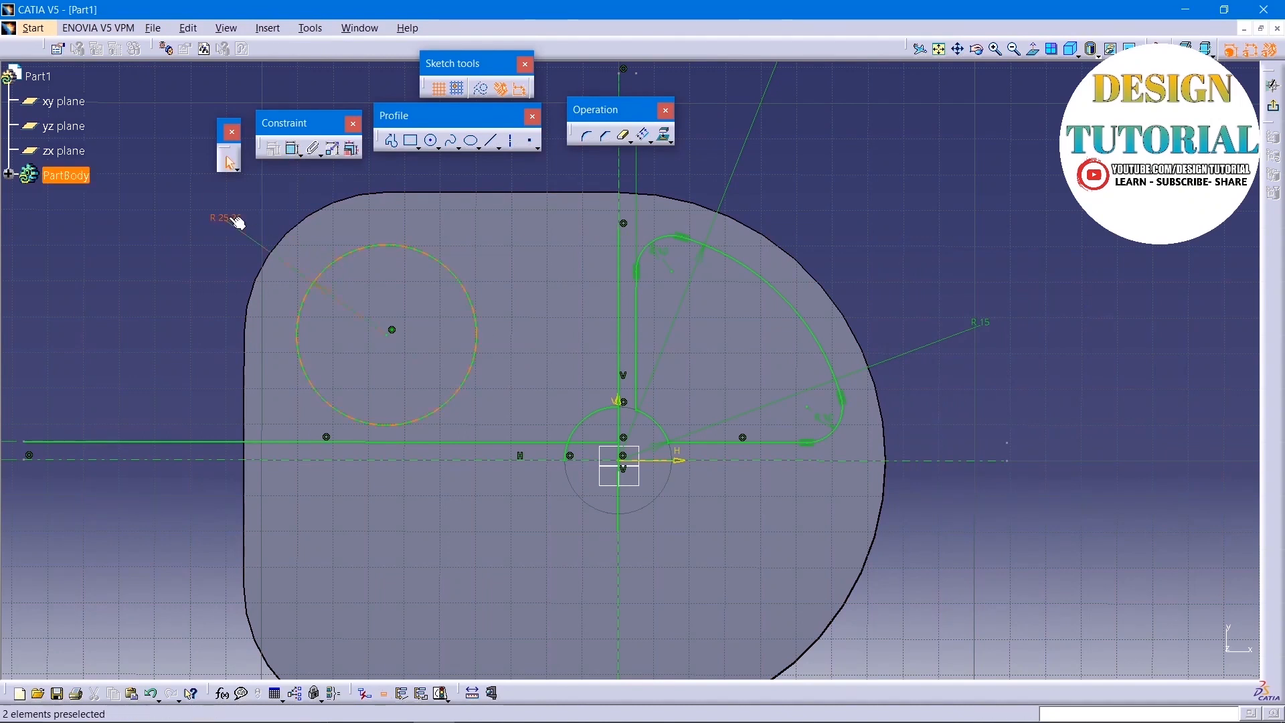
{"action": "double_click", "coordinate": [229, 217]}
{"action": "type", "text": "30mm"}
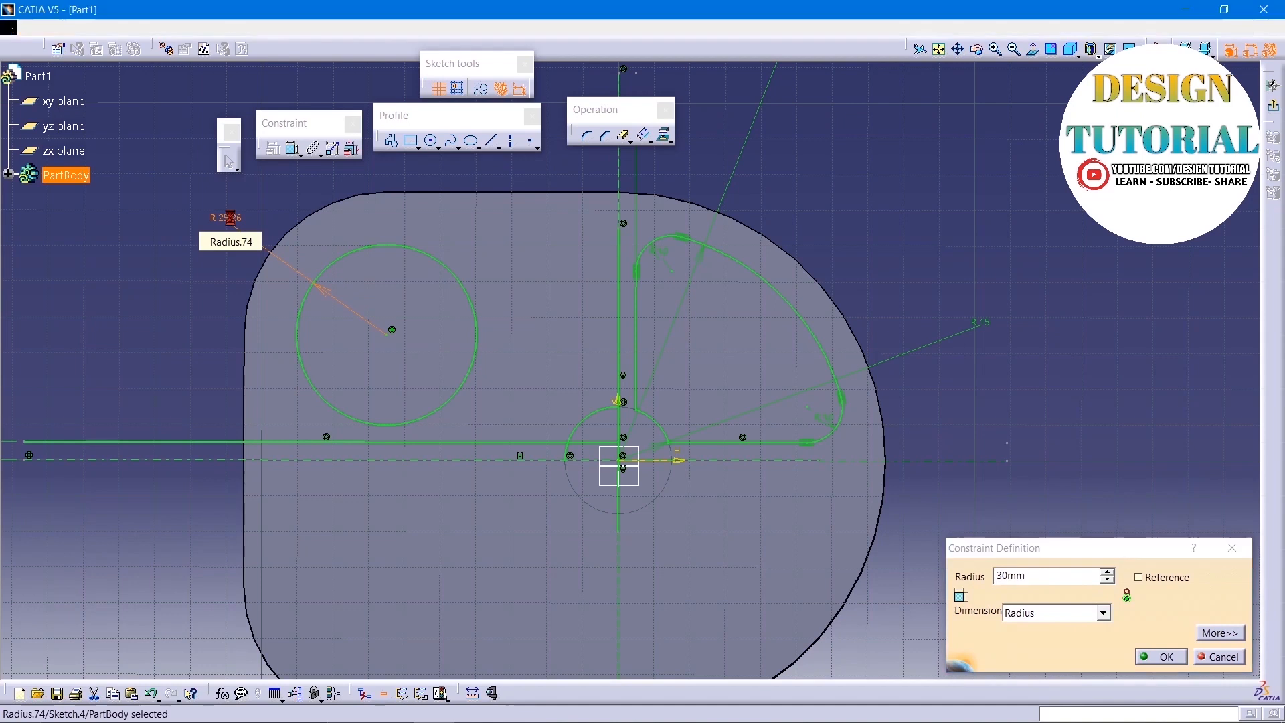
{"action": "key", "text": "Return"}
{"action": "left_click", "coordinate": [187, 265]}
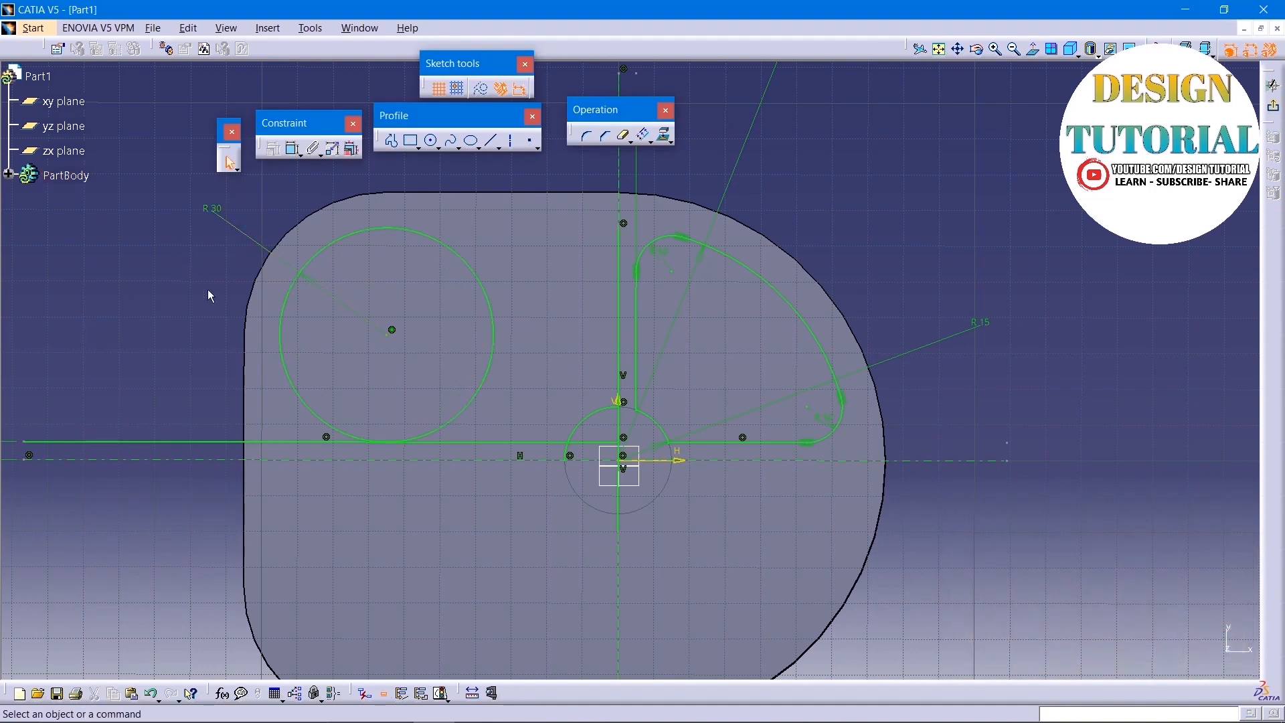
Step: Constrain the R30 circle to be tangent to the offset horizontal line beneath it
{"action": "left_click", "coordinate": [204, 442]}
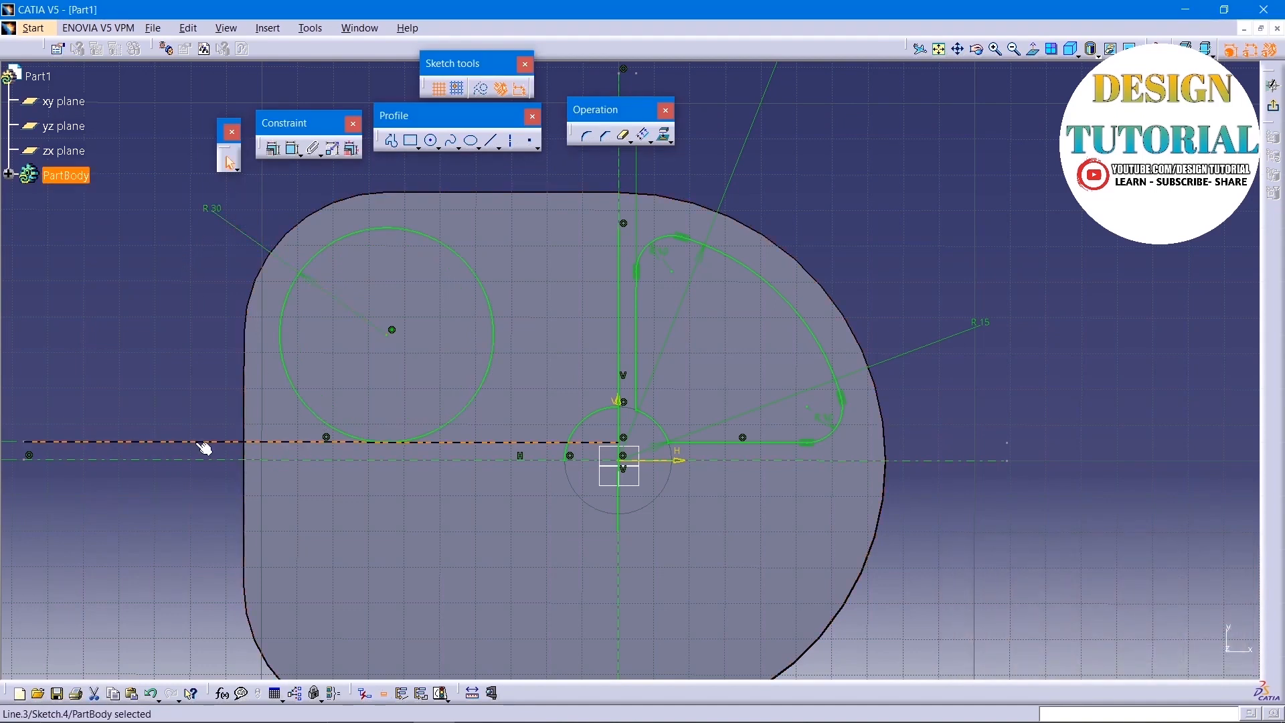
{"action": "left_click", "coordinate": [320, 419], "text": "ctrl"}
{"action": "left_click", "coordinate": [272, 148]}
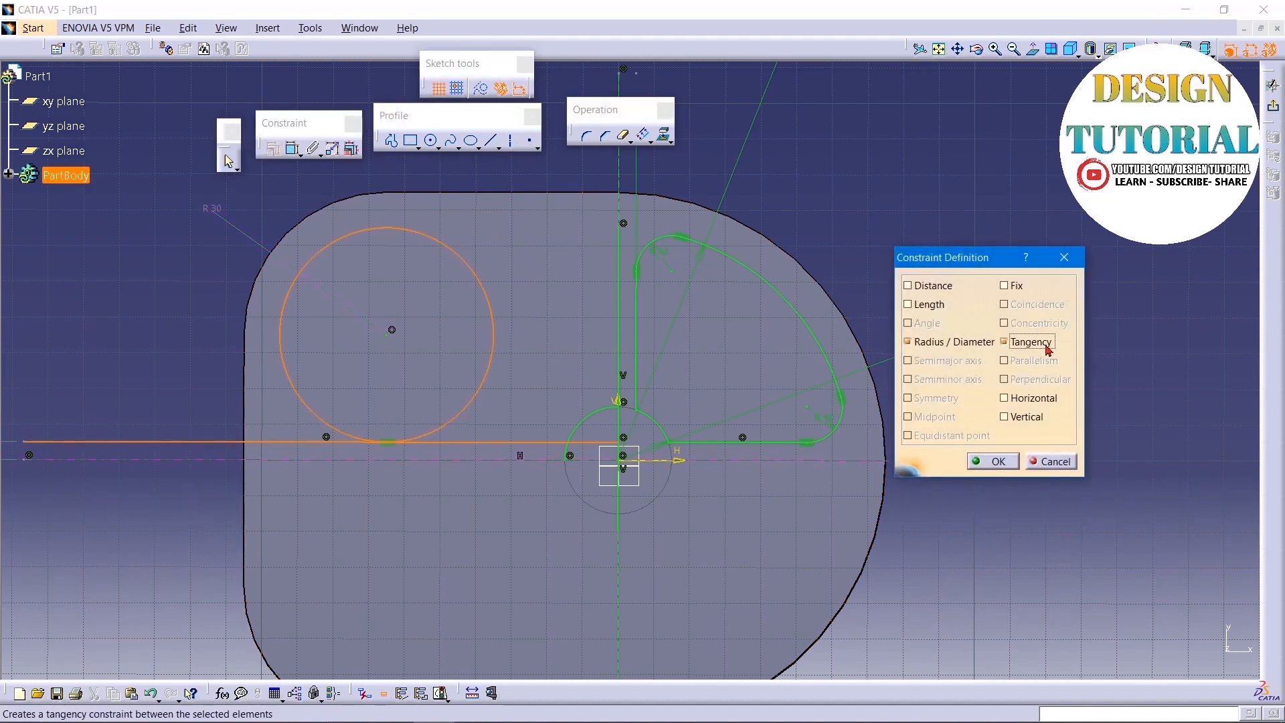
{"action": "left_click", "coordinate": [995, 462]}
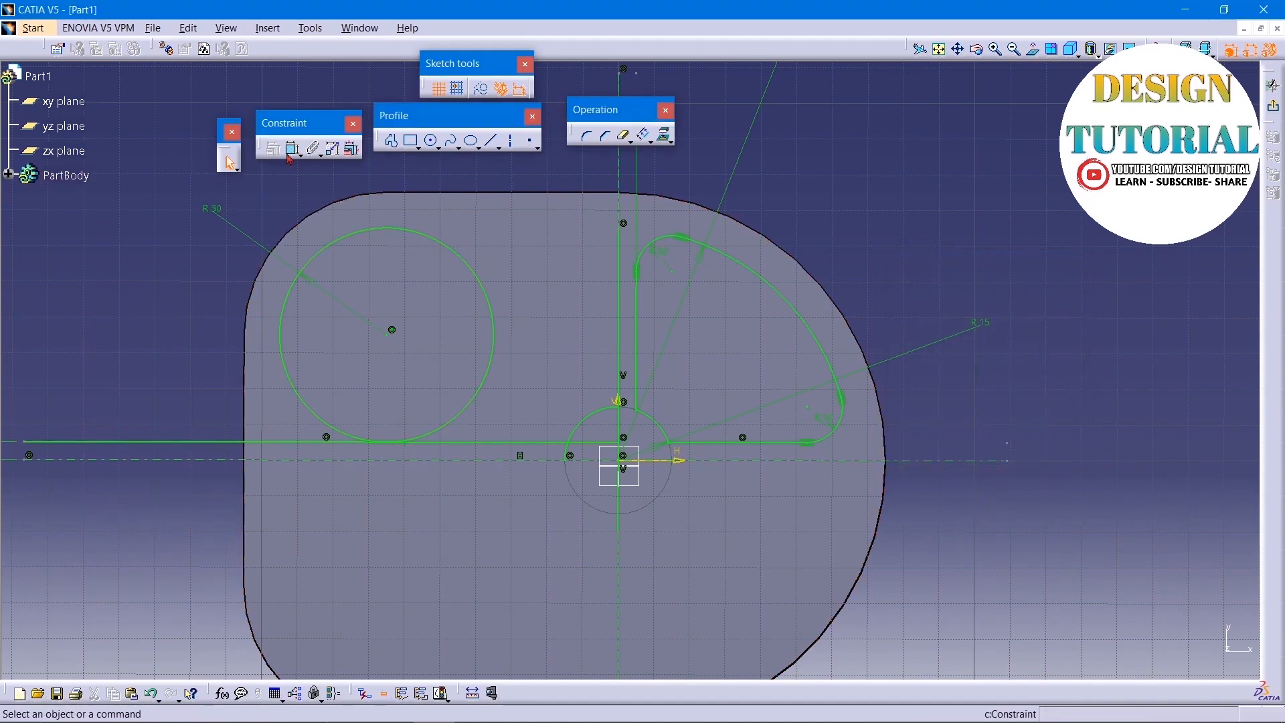
Step: Draw a line from the top of the R30 circle to the central vertical line and constrain it as horizontal
{"action": "left_click", "coordinate": [492, 146]}
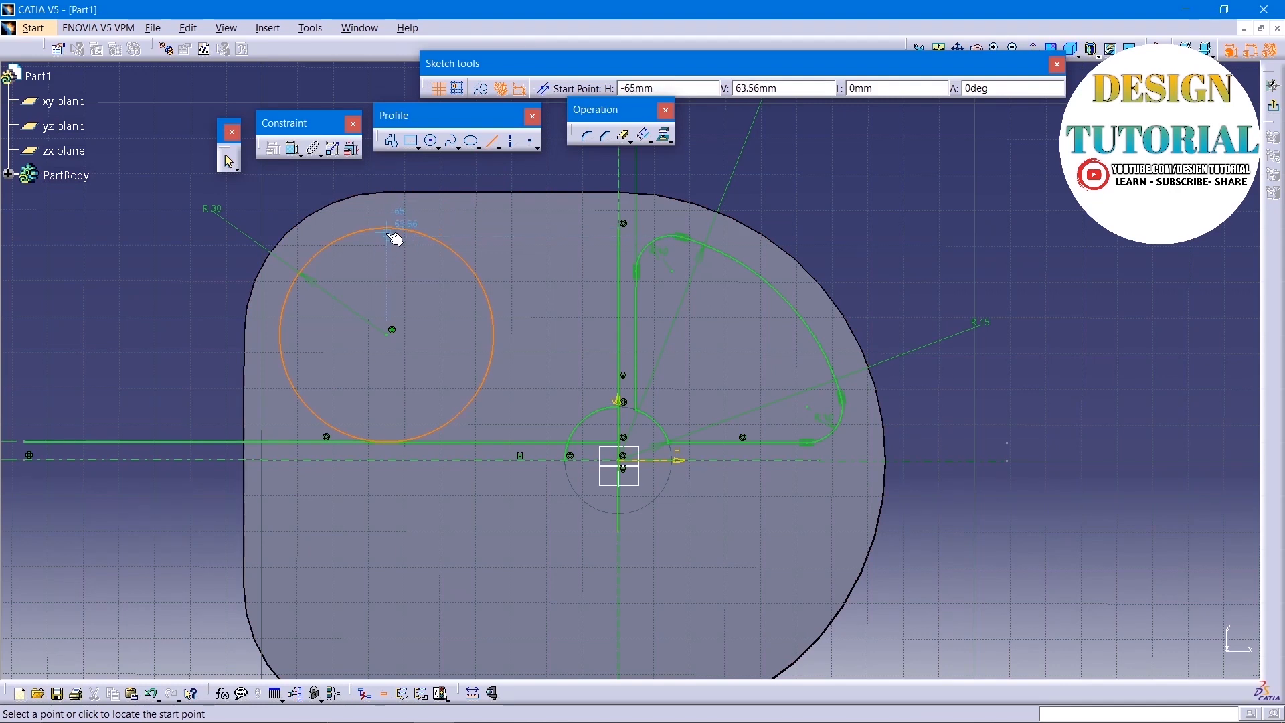
{"action": "left_click", "coordinate": [388, 228]}
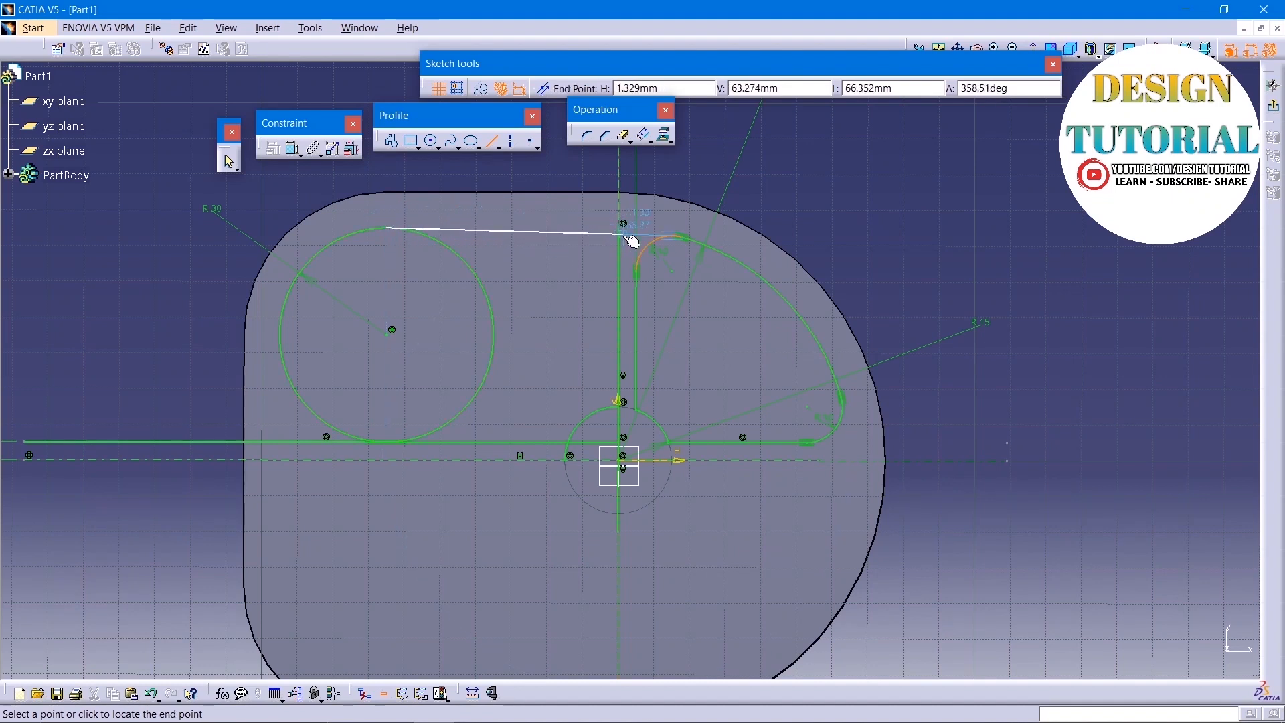
{"action": "left_click", "coordinate": [625, 208]}
{"action": "key", "text": "Escape"}
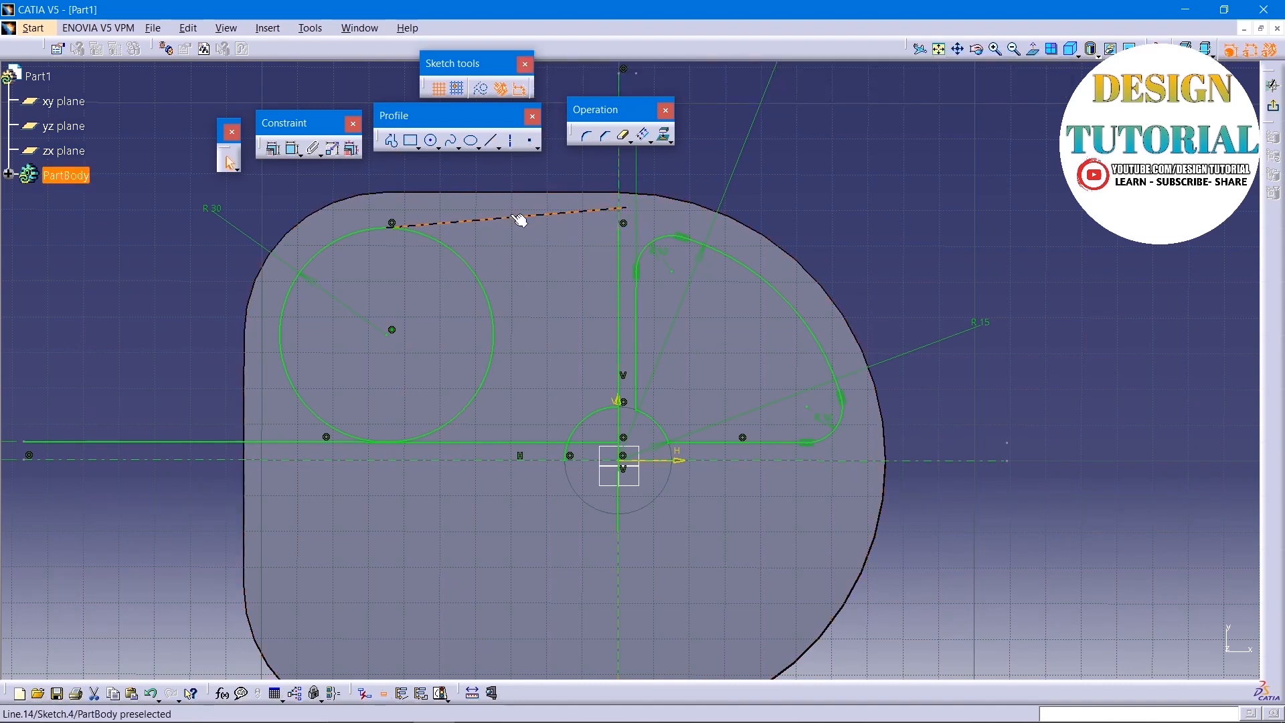
{"action": "left_click", "coordinate": [272, 148]}
{"action": "left_click", "coordinate": [1039, 399]}
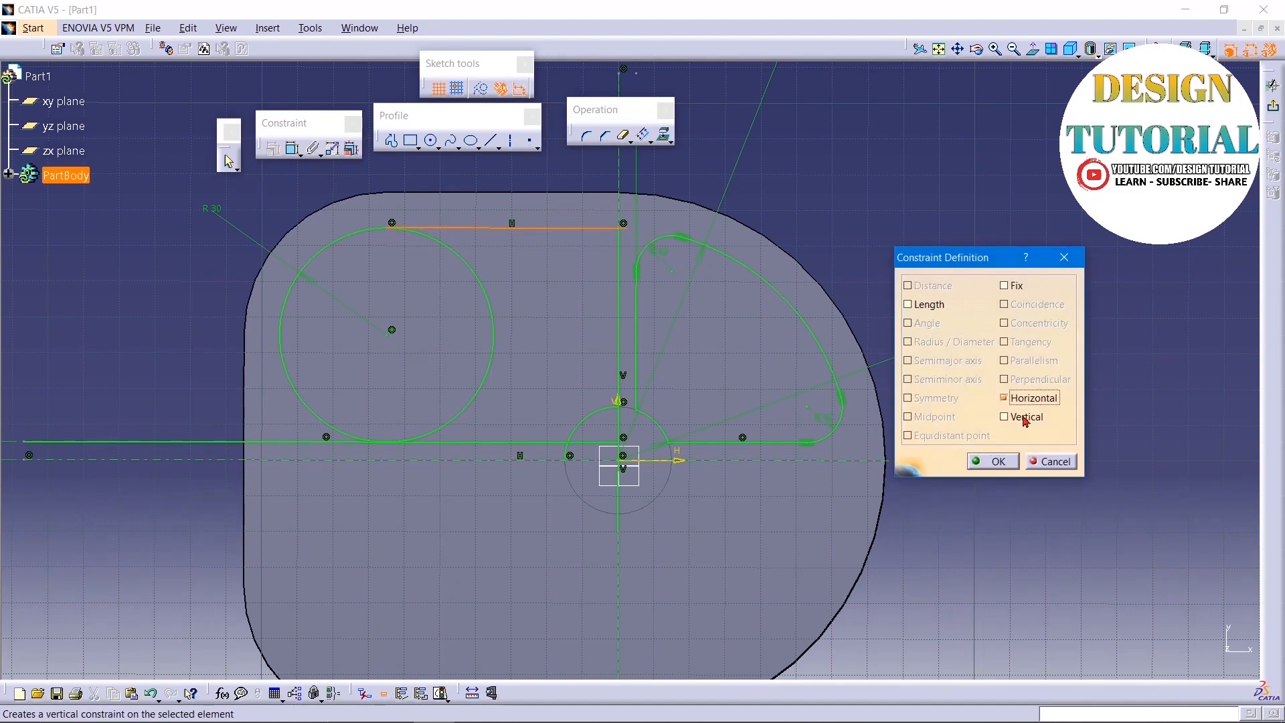
{"action": "left_click", "coordinate": [996, 461]}
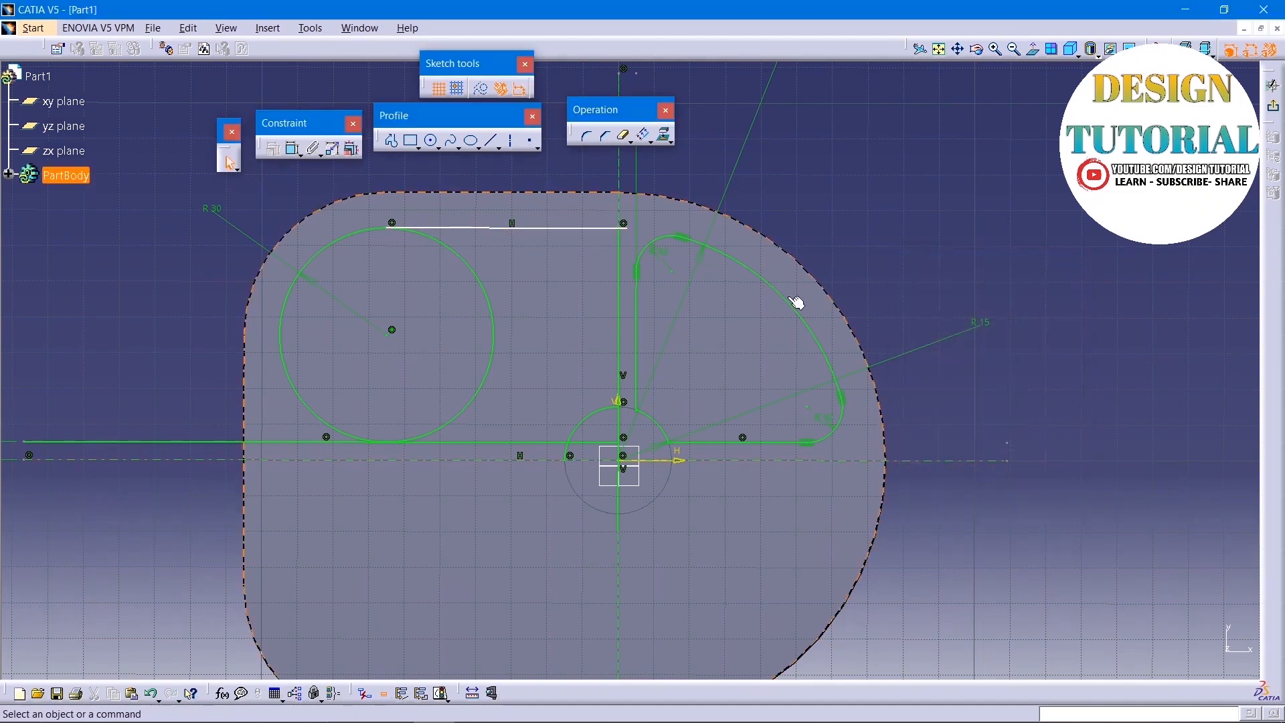
Step: Trim the leftover line and arc pieces around the R15 arc and the inner half of the R30 circle
{"action": "left_click", "coordinate": [624, 136]}
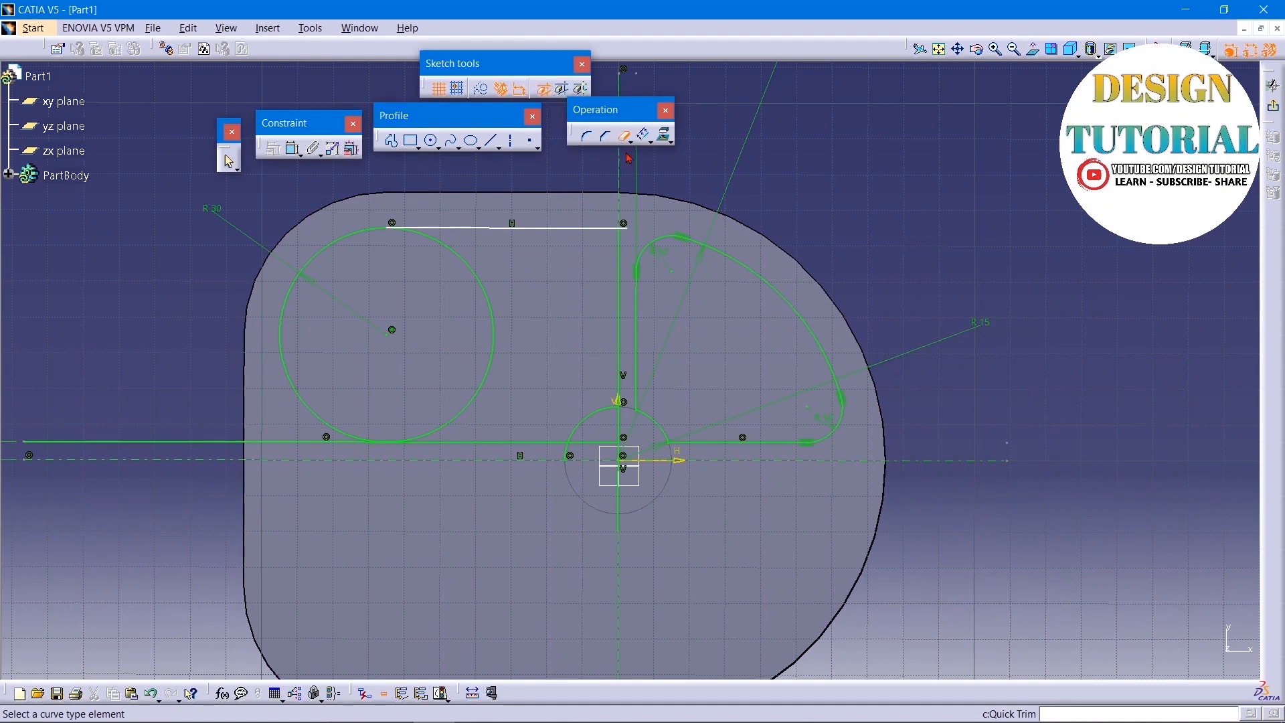
{"action": "left_click", "coordinate": [567, 450]}
{"action": "left_click", "coordinate": [625, 442]}
{"action": "left_click", "coordinate": [618, 503]}
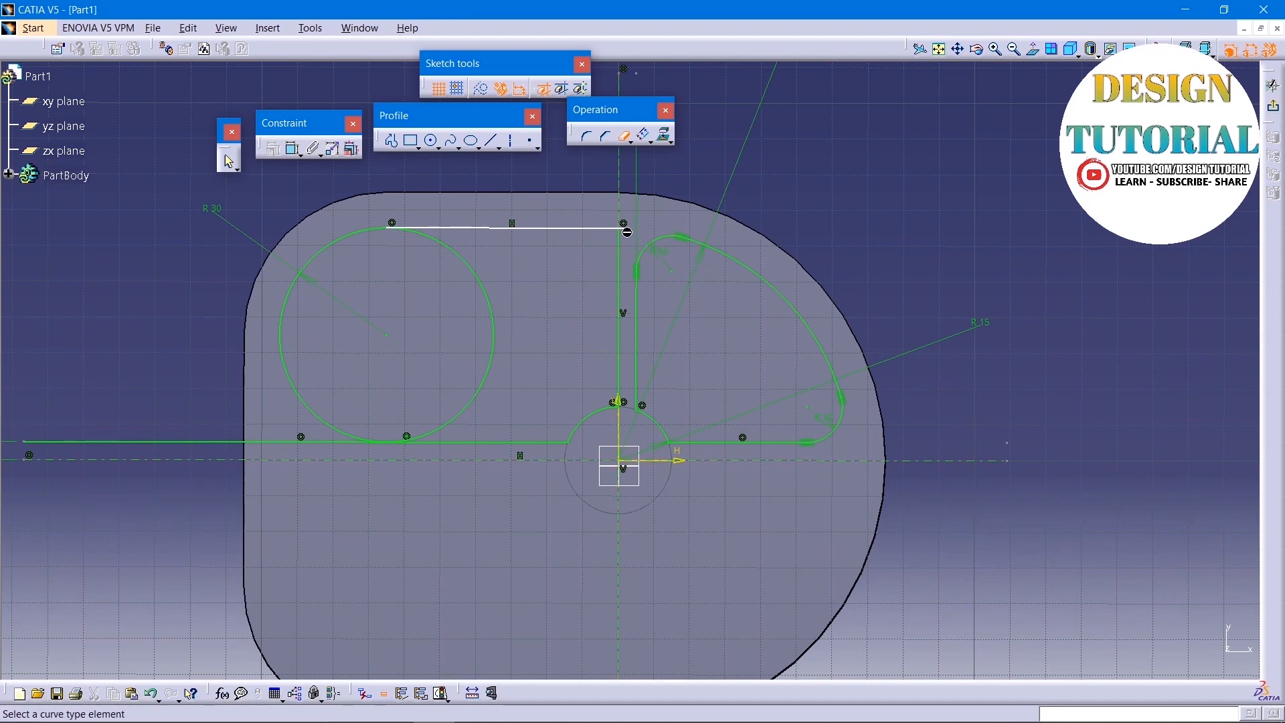
{"action": "left_click", "coordinate": [492, 349]}
{"action": "left_click", "coordinate": [489, 366]}
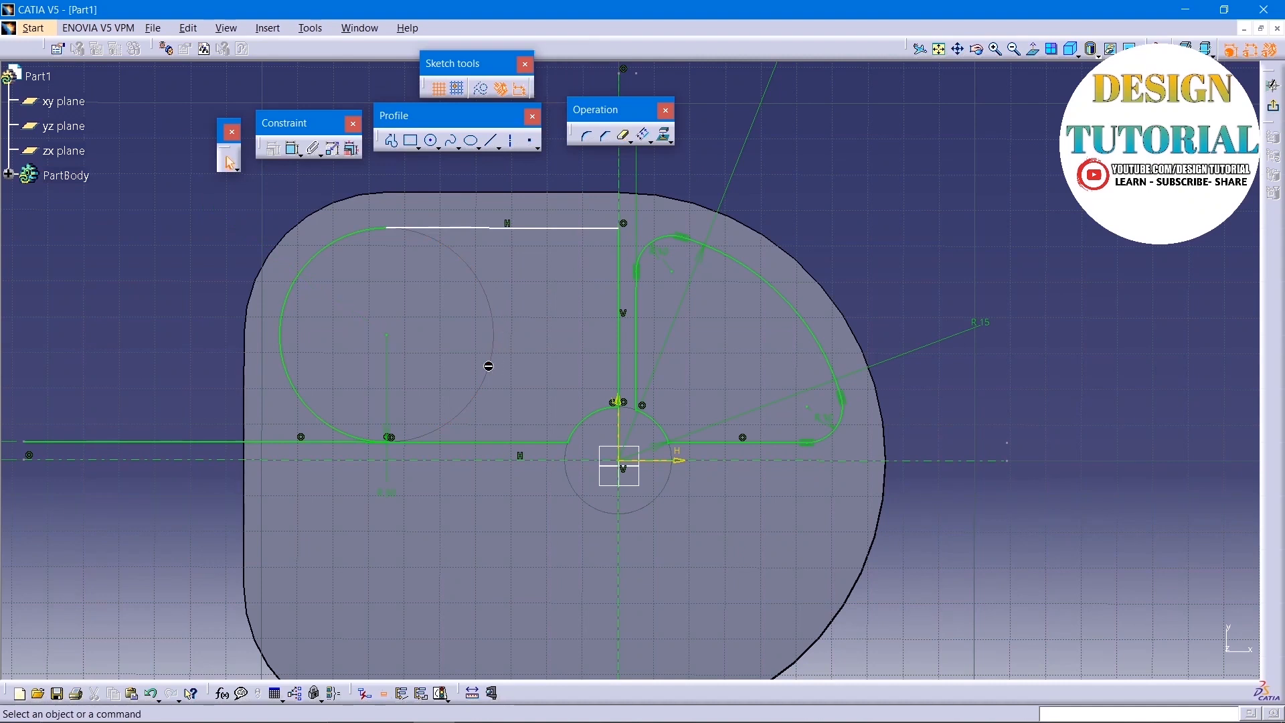
Step: Constrain the remaining R30 arc to be tangent to the upper horizontal line
{"action": "left_click", "coordinate": [430, 231]}
{"action": "left_click", "coordinate": [376, 231], "text": "ctrl"}
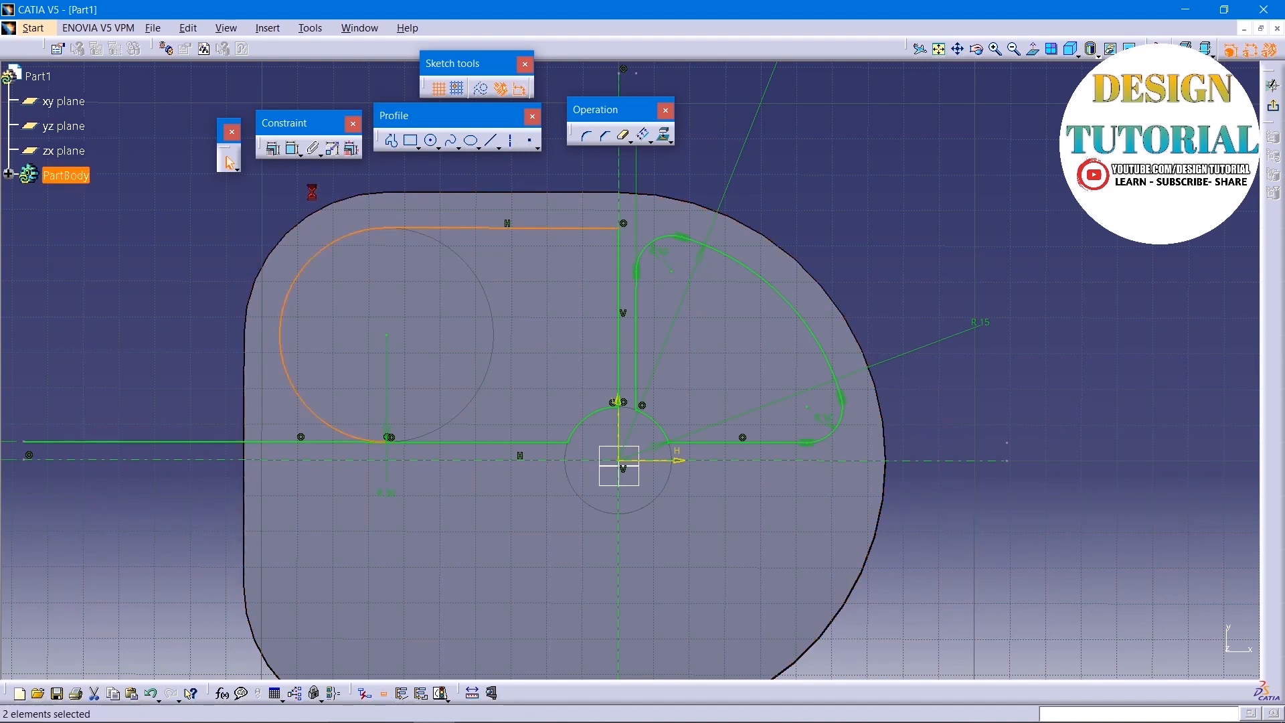
{"action": "left_click", "coordinate": [272, 148]}
{"action": "left_click", "coordinate": [1004, 342]}
{"action": "left_click", "coordinate": [994, 461]}
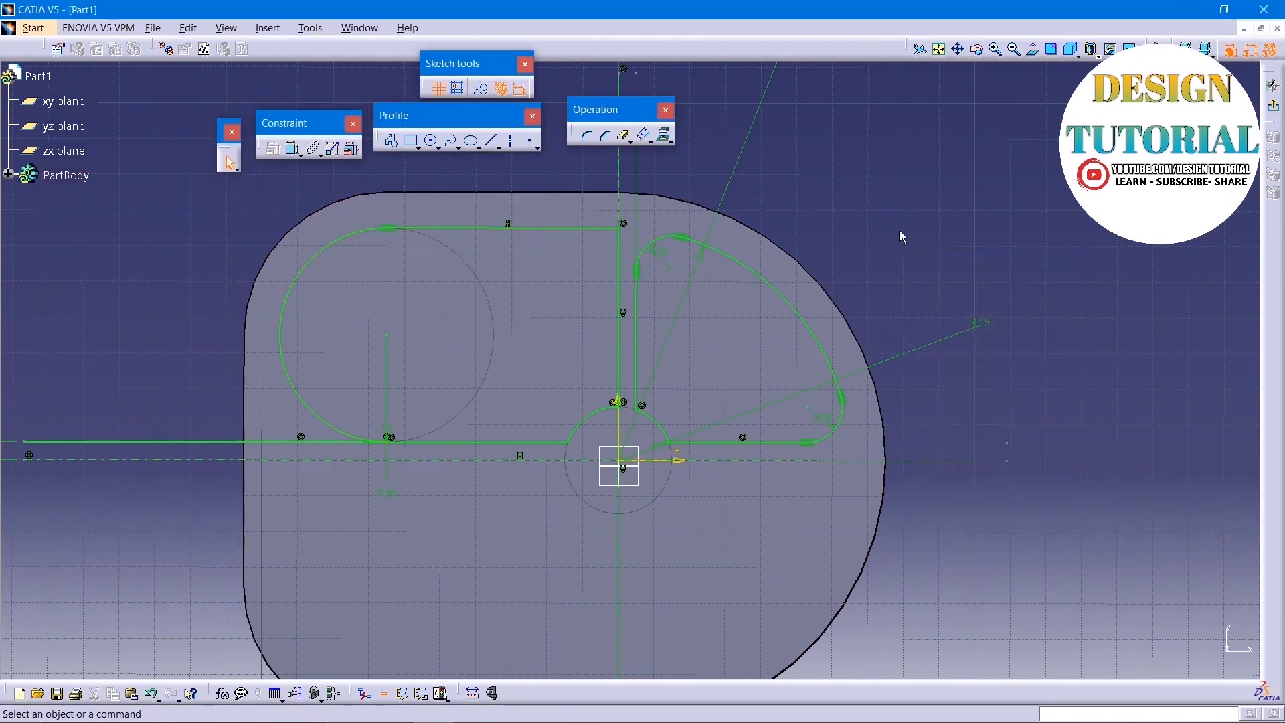
Step: Trim the lower horizontal line's portion extending outward beyond the R30 arc
{"action": "middle_click_drag", "start_coordinate": [875, 201], "coordinate": [859, 269]}
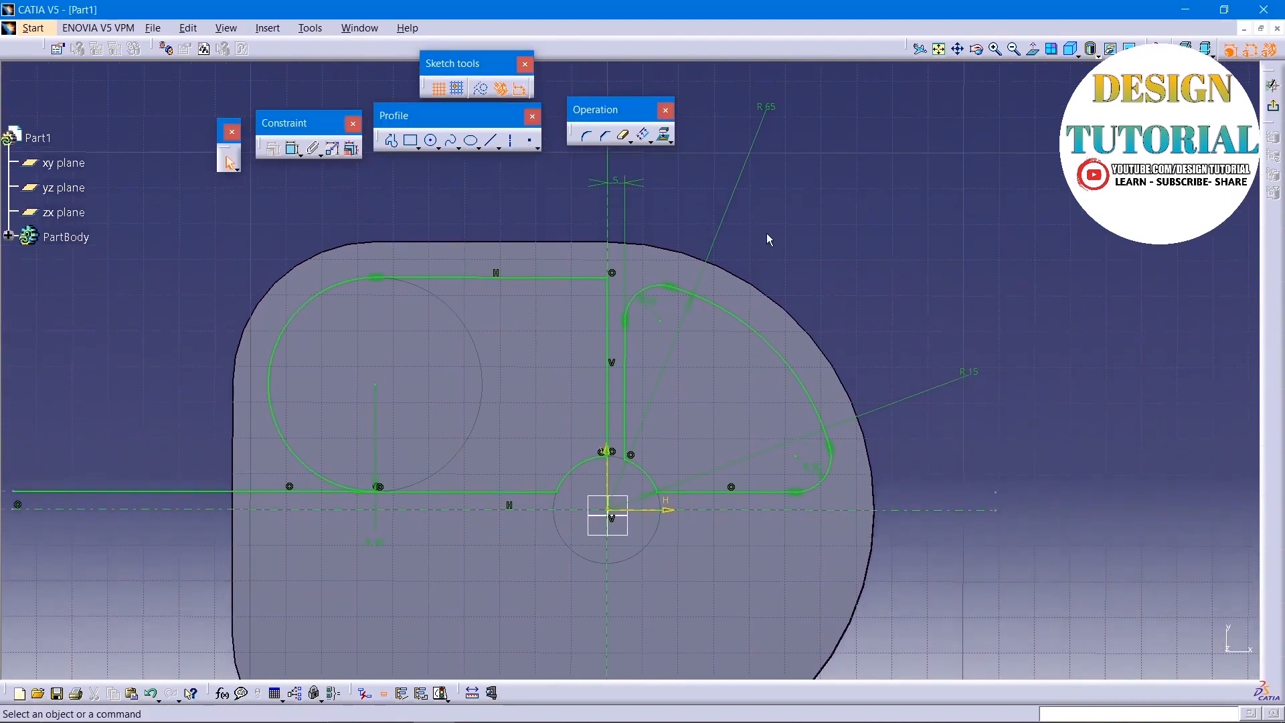
{"action": "left_click", "coordinate": [624, 135]}
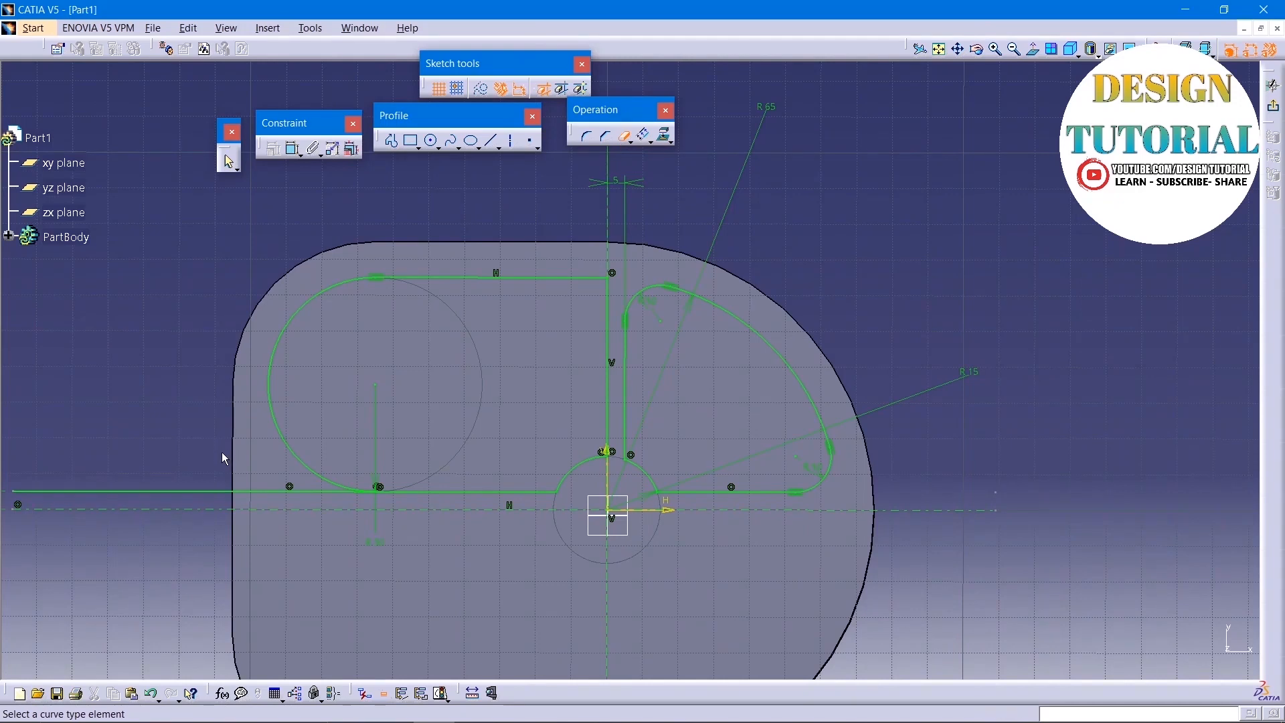
{"action": "left_click", "coordinate": [152, 494]}
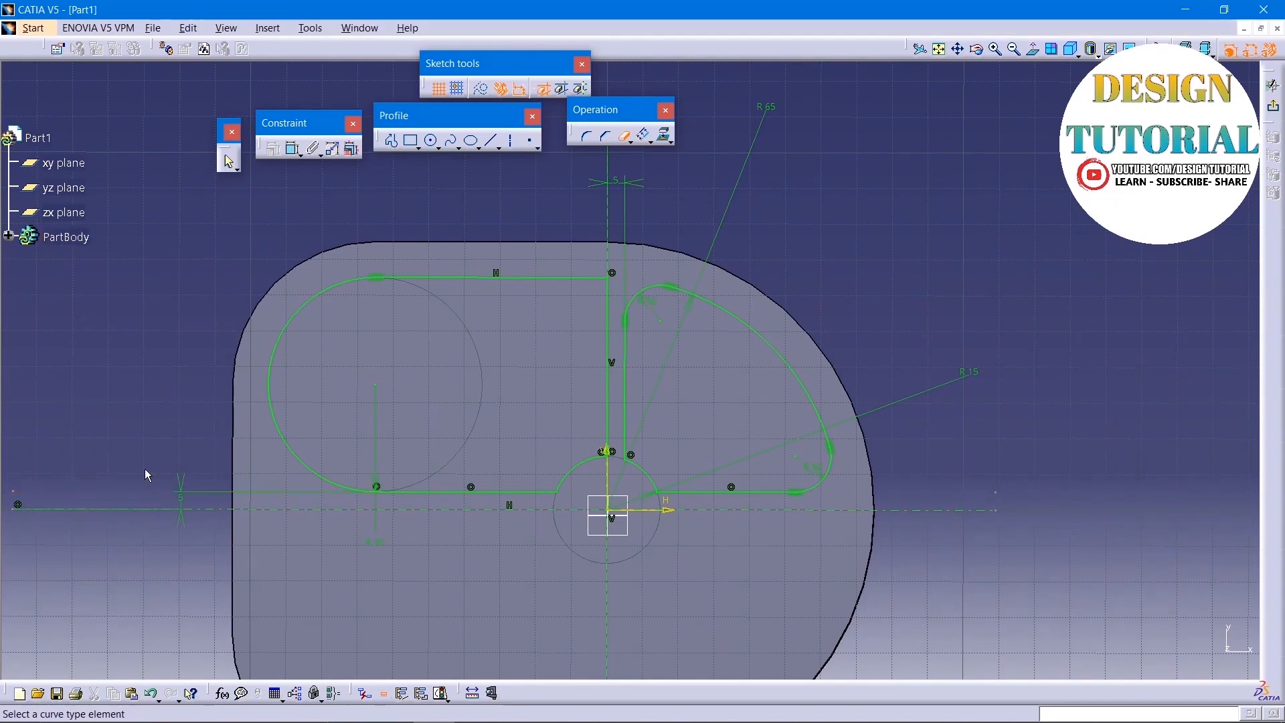
{"action": "middle_click_drag", "start_coordinate": [144, 362], "coordinate": [147, 395]}
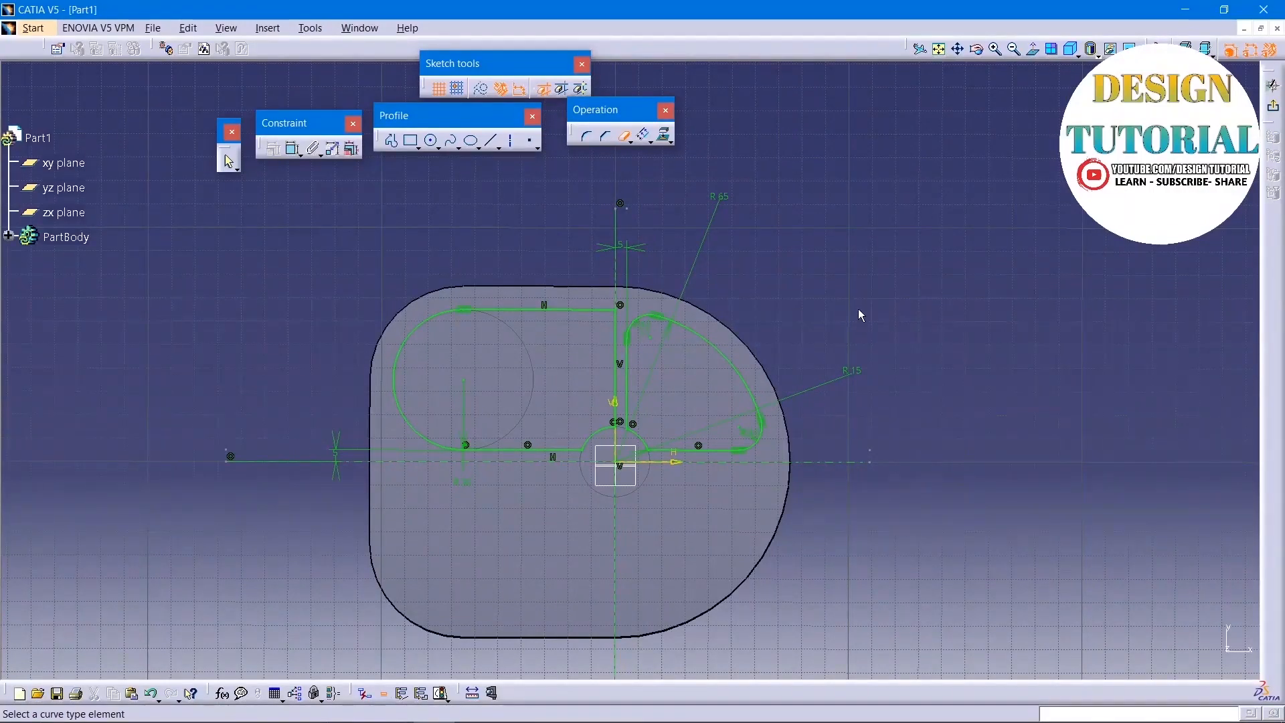
{"action": "key", "text": "Escape"}
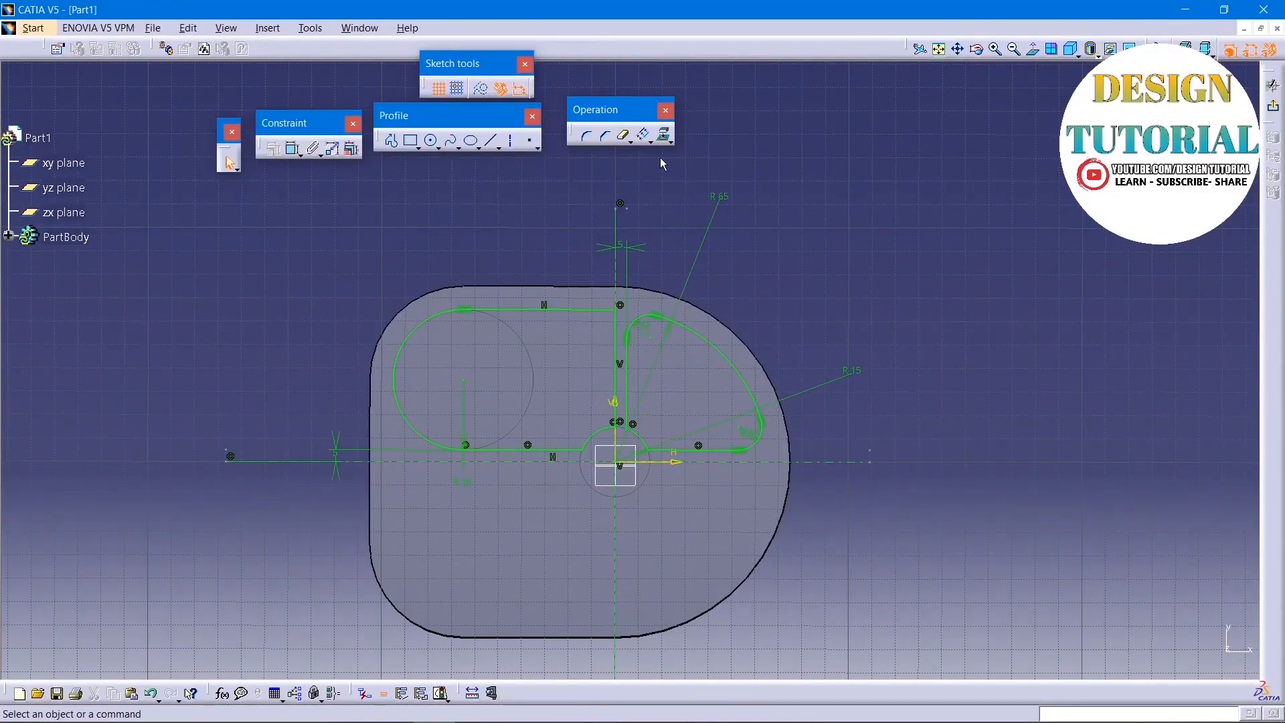
Step: Offset the central vertical line toward the R30 arc and set the offset to 5 mm
{"action": "left_click", "coordinate": [646, 137]}
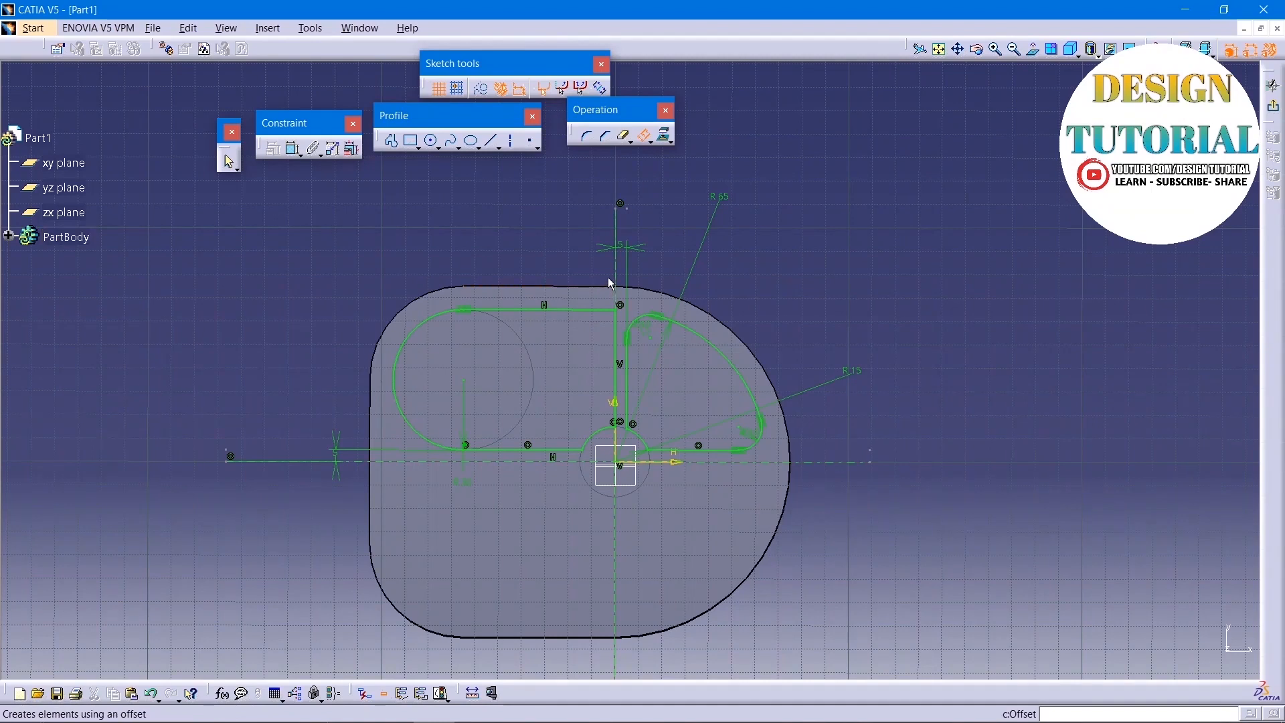
{"action": "left_click", "coordinate": [599, 244]}
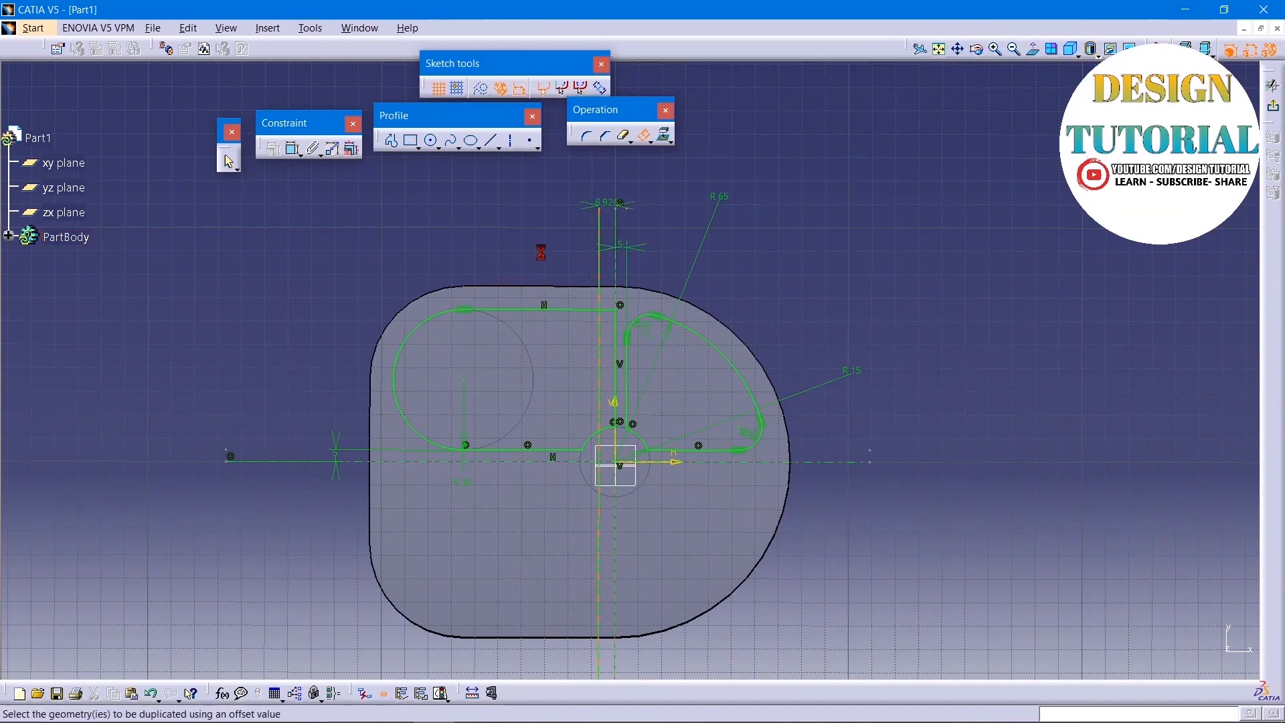
{"action": "double_click", "coordinate": [609, 207]}
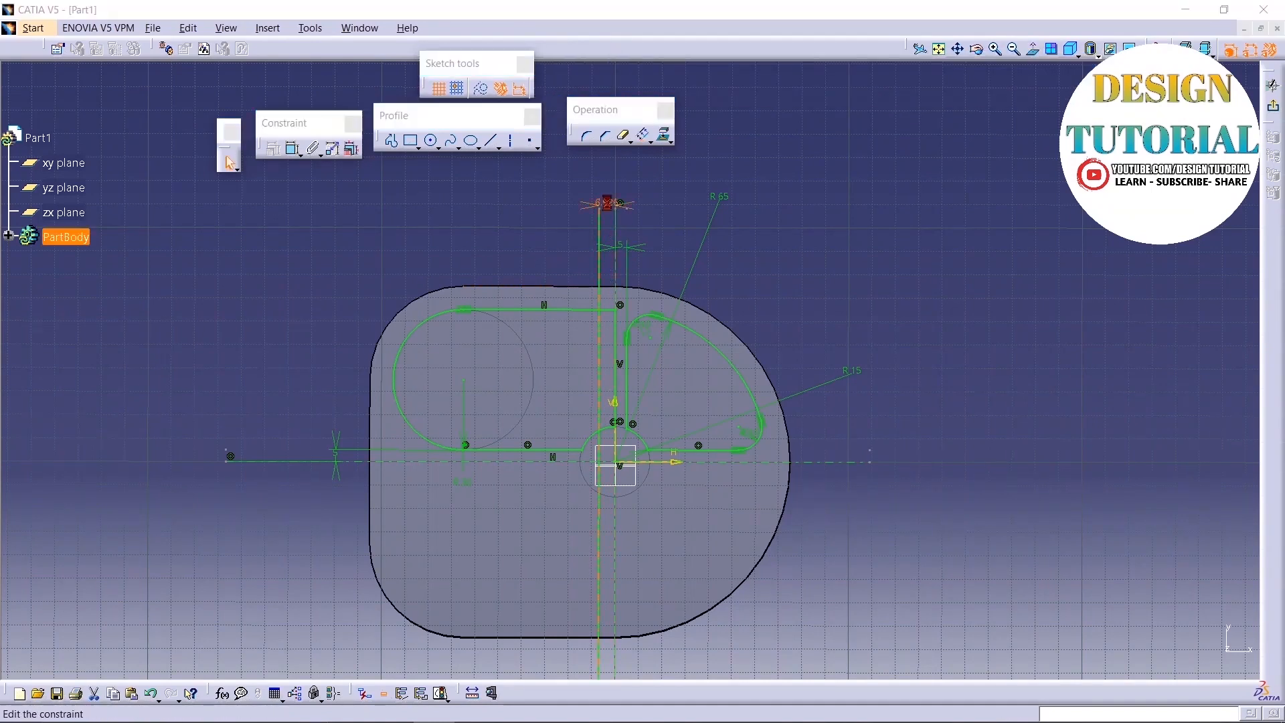
{"action": "type", "text": "5mm"}
{"action": "key", "text": "Return"}
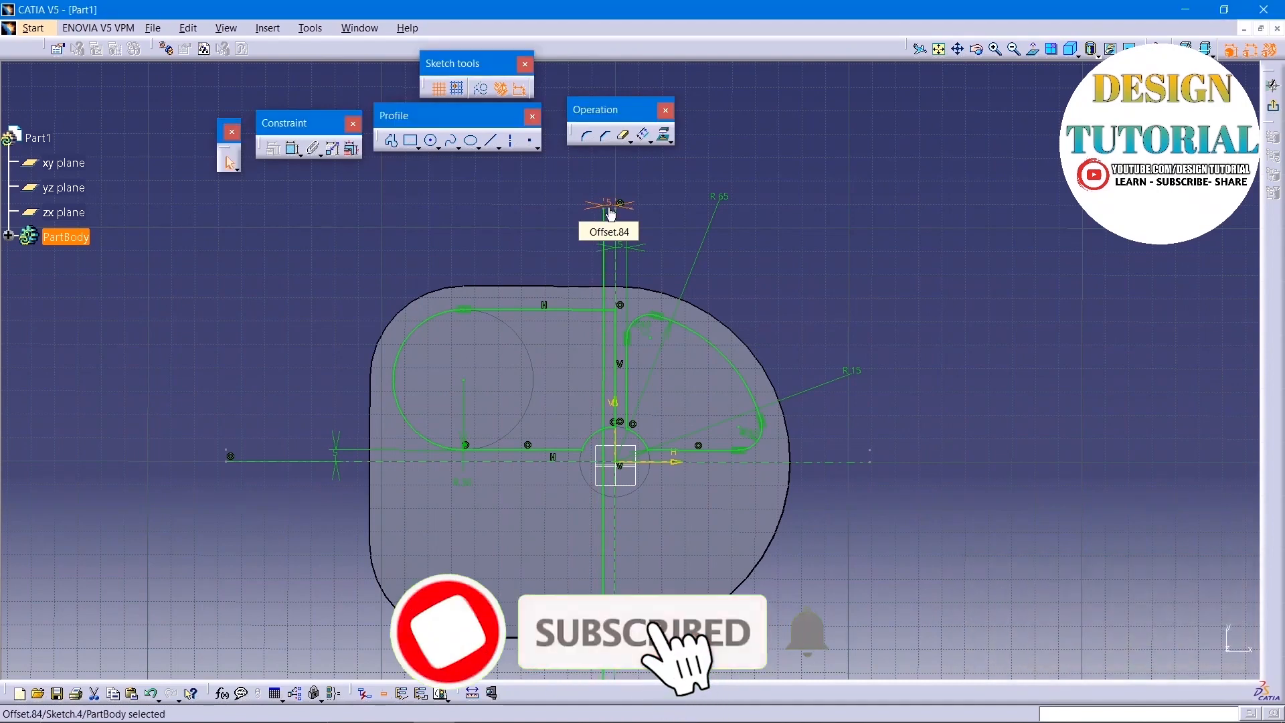
Step: Trim the hub circle, upper horizontal line, 5 mm offset line and original central line to close the R30-ended profile
{"action": "left_click", "coordinate": [625, 136]}
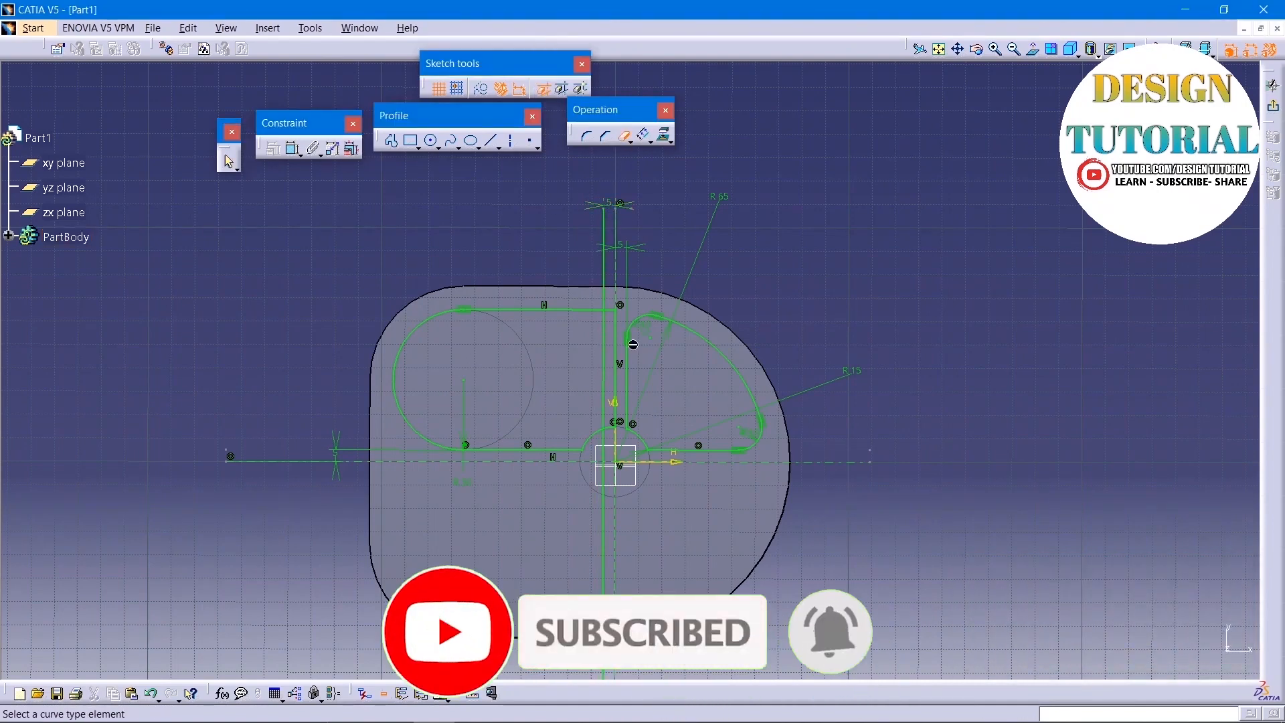
{"action": "scroll", "coordinate": [624, 341], "scroll_direction": "up", "scroll_amount": 2}
{"action": "scroll", "coordinate": [623, 341], "scroll_direction": "up", "scroll_amount": 3}
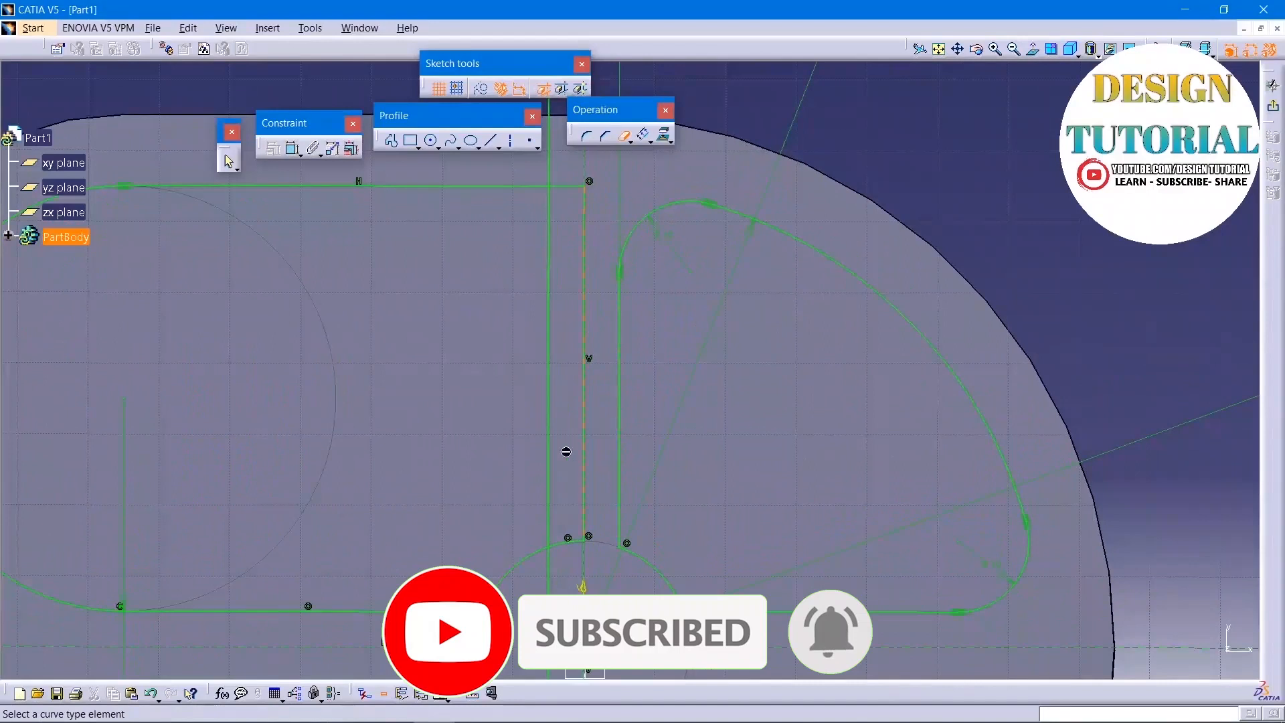
{"action": "left_click", "coordinate": [562, 540]}
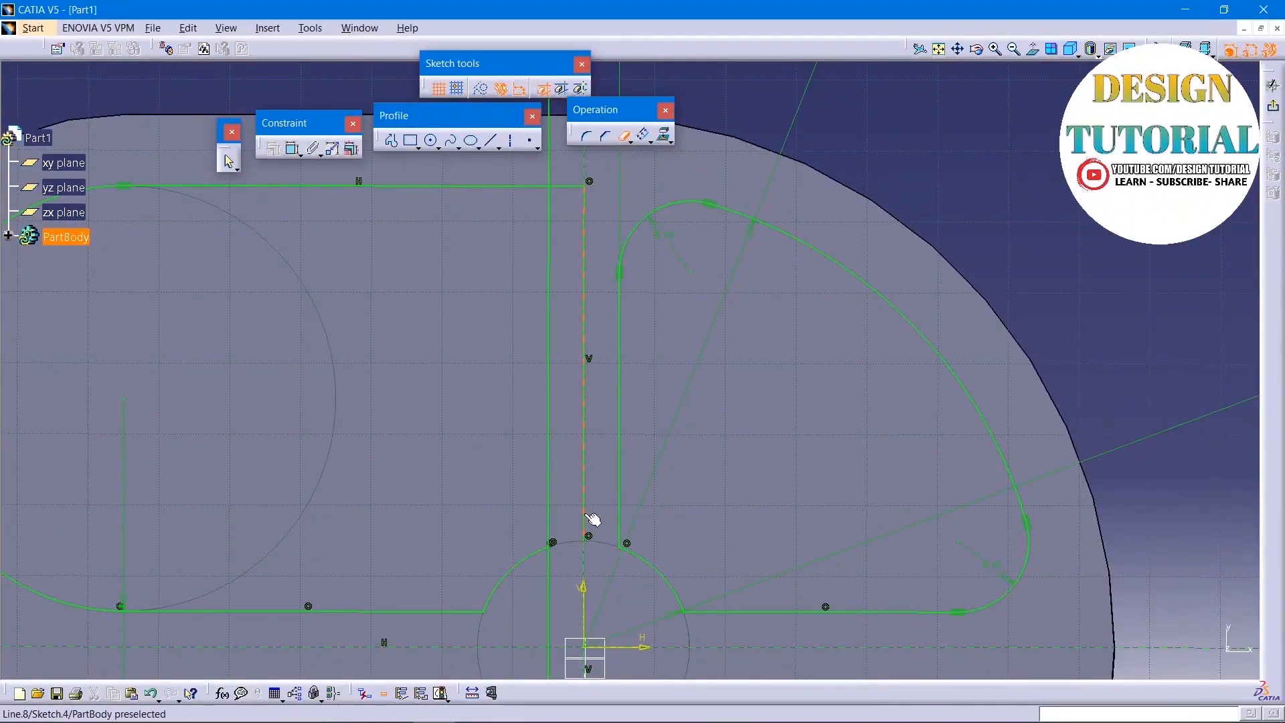
{"action": "left_click", "coordinate": [569, 188]}
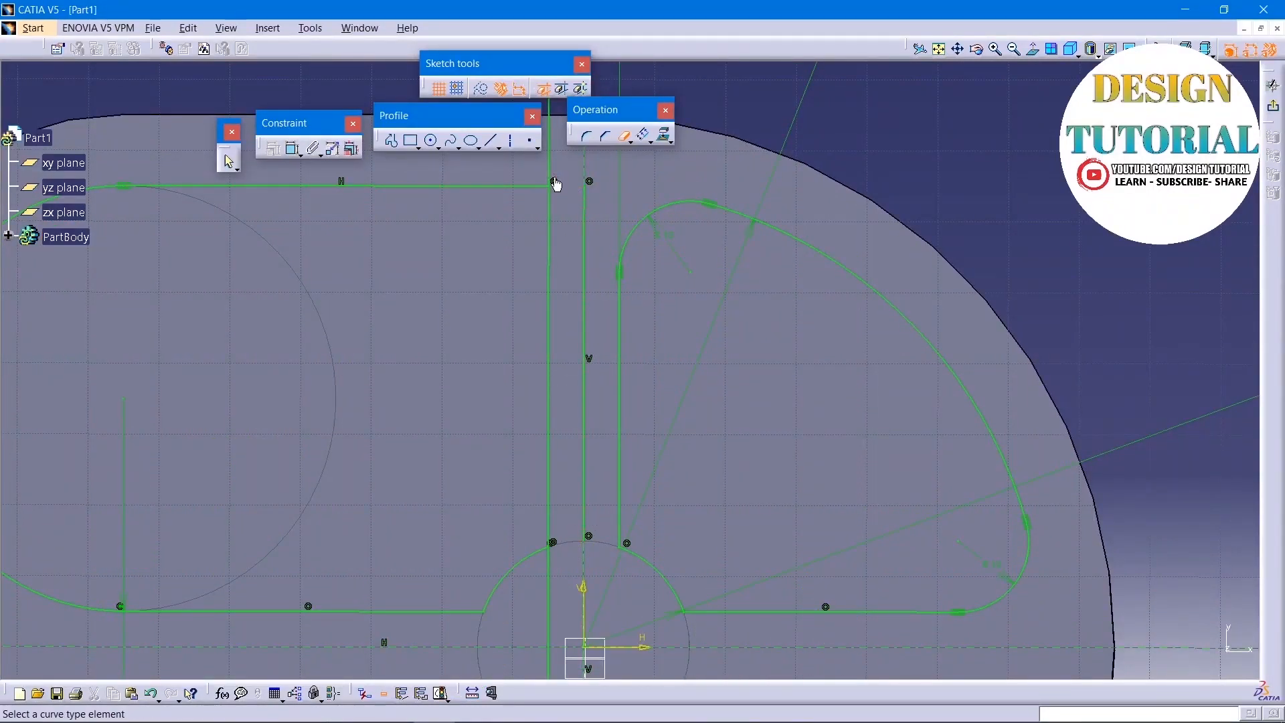
{"action": "left_click", "coordinate": [555, 173]}
{"action": "left_click", "coordinate": [593, 230]}
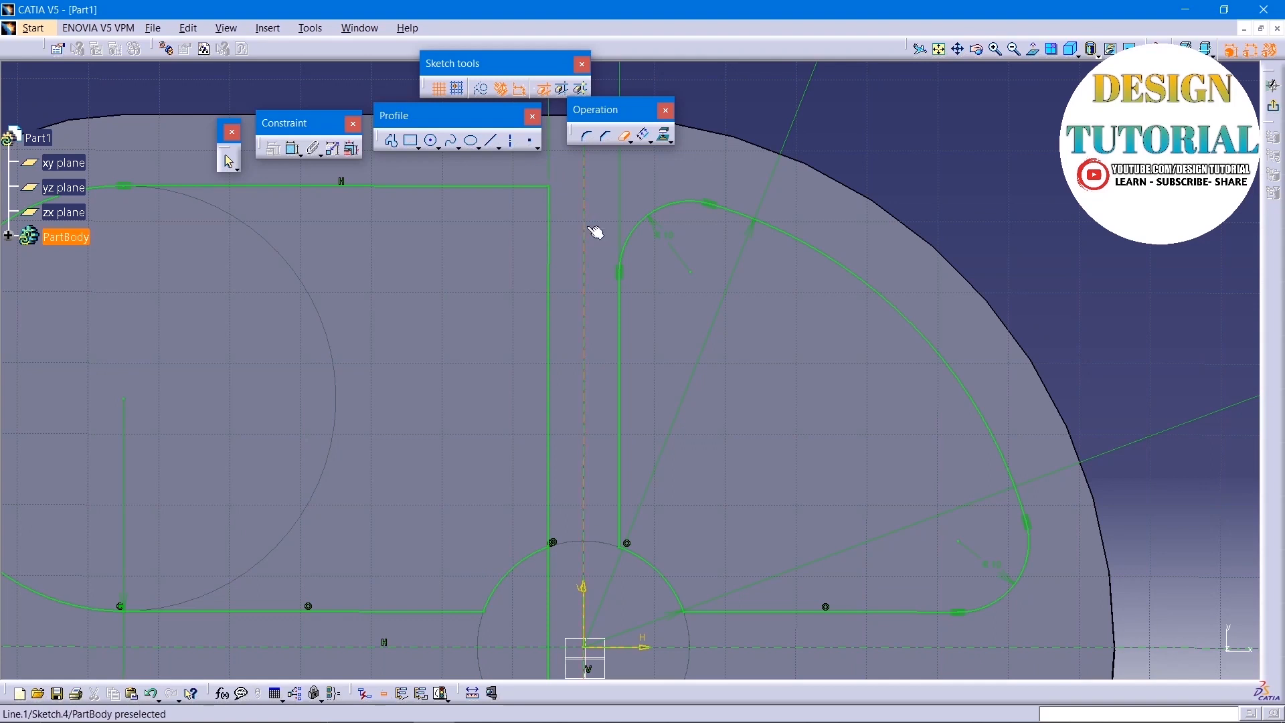
{"action": "middle_click_drag", "start_coordinate": [593, 360], "coordinate": [601, 417]}
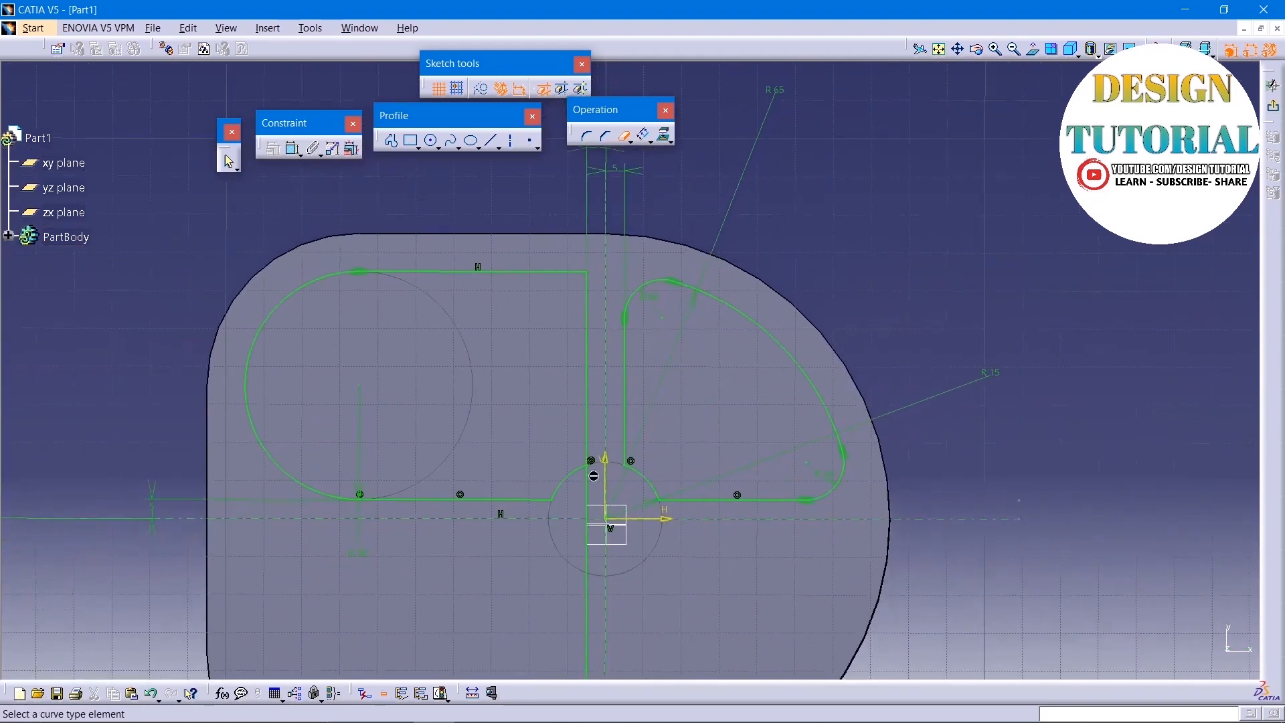
{"action": "left_click", "coordinate": [589, 557]}
{"action": "middle_click_drag", "start_coordinate": [873, 196], "coordinate": [873, 223]}
{"action": "key", "text": "Escape"}
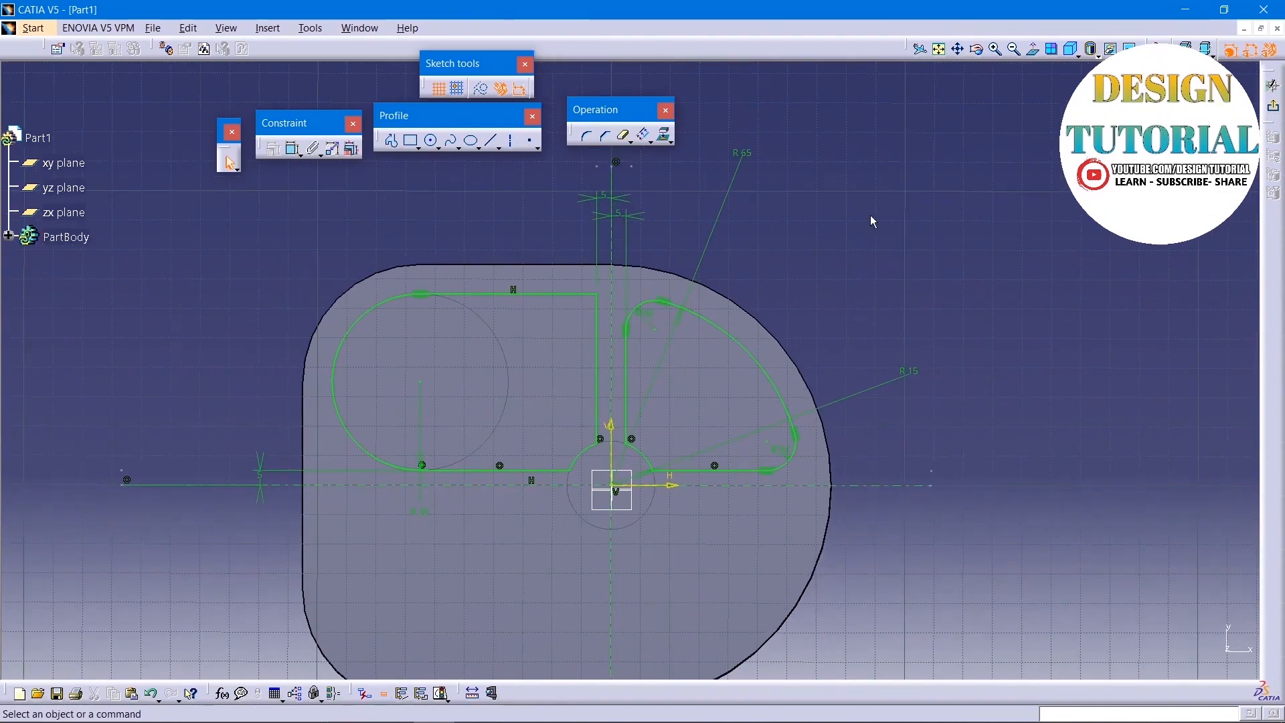
Step: Round the corner between the upper horizontal line and the offset vertical line with a 10 mm radius
{"action": "left_click", "coordinate": [587, 136]}
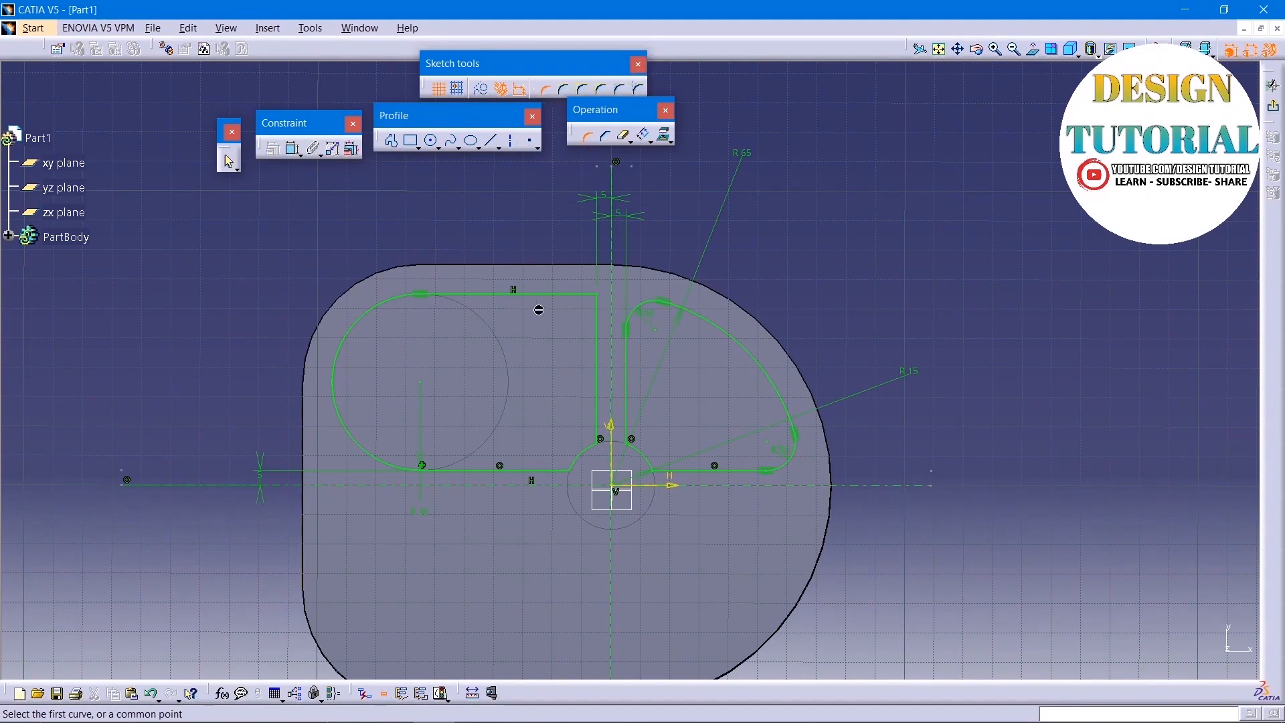
{"action": "left_click", "coordinate": [557, 297]}
{"action": "left_click", "coordinate": [597, 318]}
{"action": "left_click", "coordinate": [592, 314]}
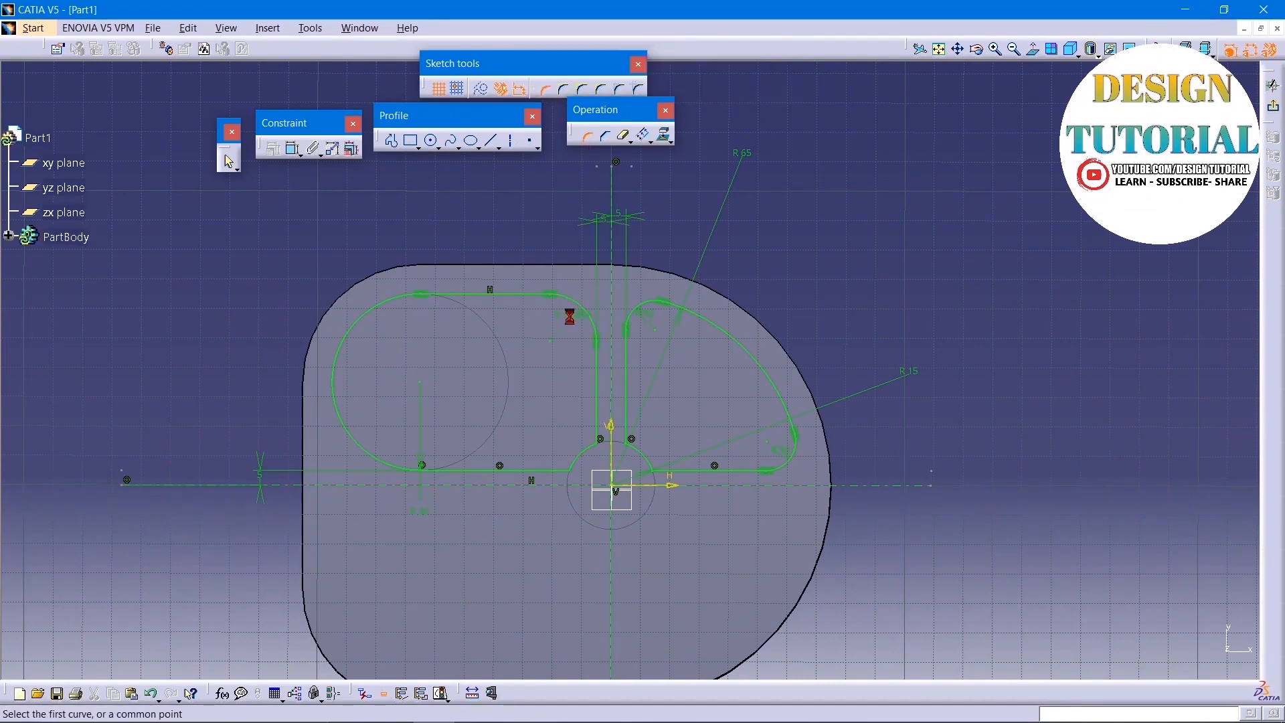
{"action": "double_click", "coordinate": [570, 317]}
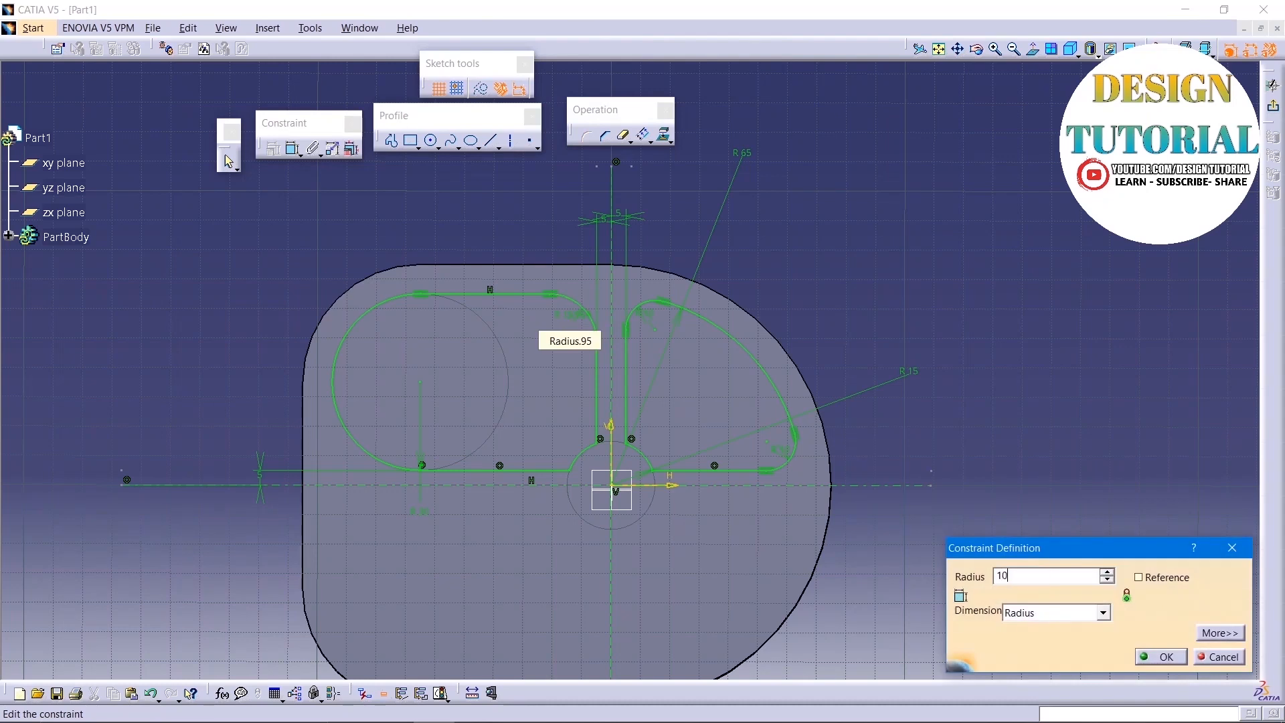
{"action": "type", "text": "10"}
{"action": "key", "text": "Return"}
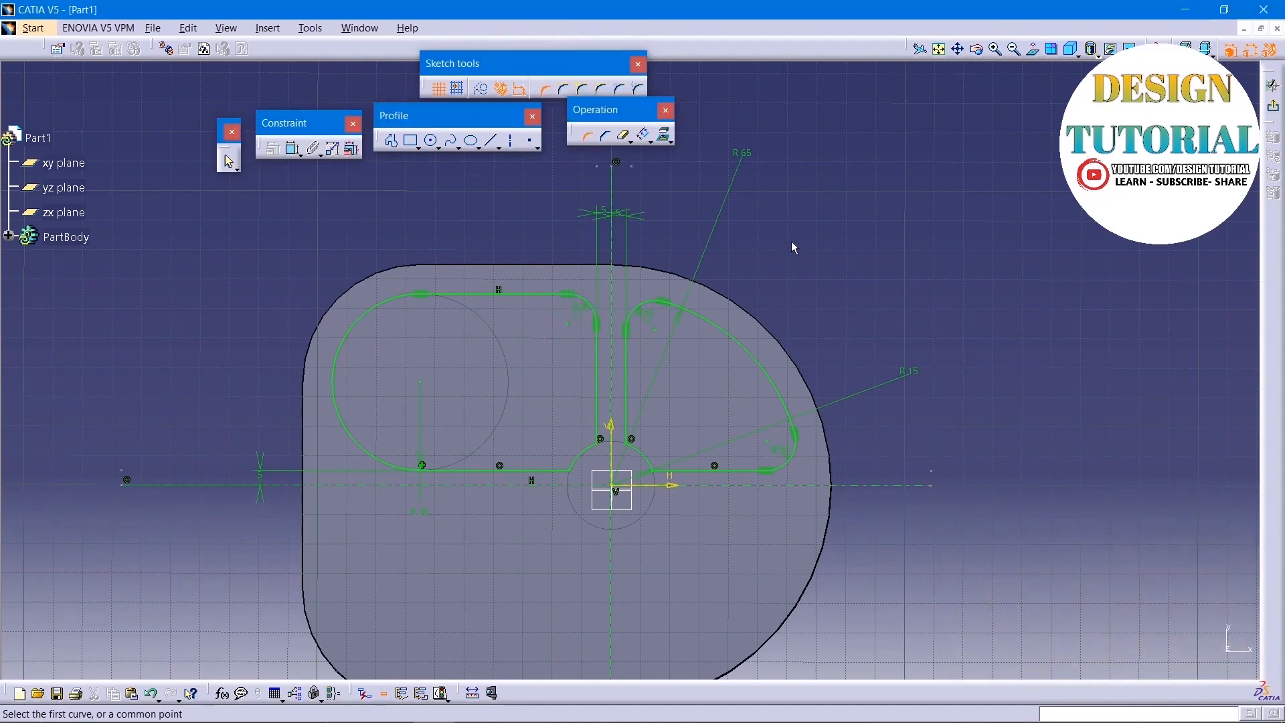
Step: Exit the sketch and cut both closed profiles into the top plate as a 10 mm deep pocket
{"action": "mouse_move", "coordinate": [824, 262]}
{"action": "middle_mouse_down"}
{"action": "mouse_move", "coordinate": [824, 276]}
{"action": "mouse_move", "coordinate": [835, 251]}
{"action": "middle_mouse_up"}
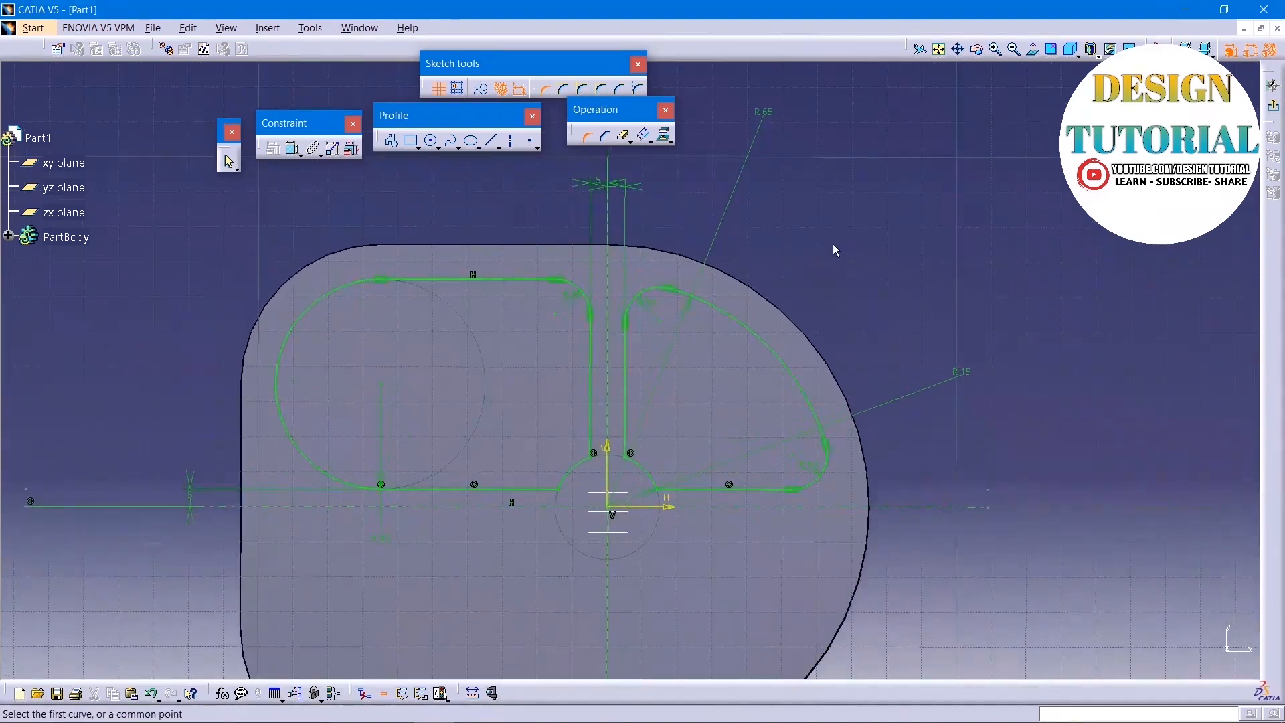
{"action": "left_click", "coordinate": [1273, 85]}
{"action": "middle_click_drag", "start_coordinate": [967, 246], "coordinate": [957, 241]}
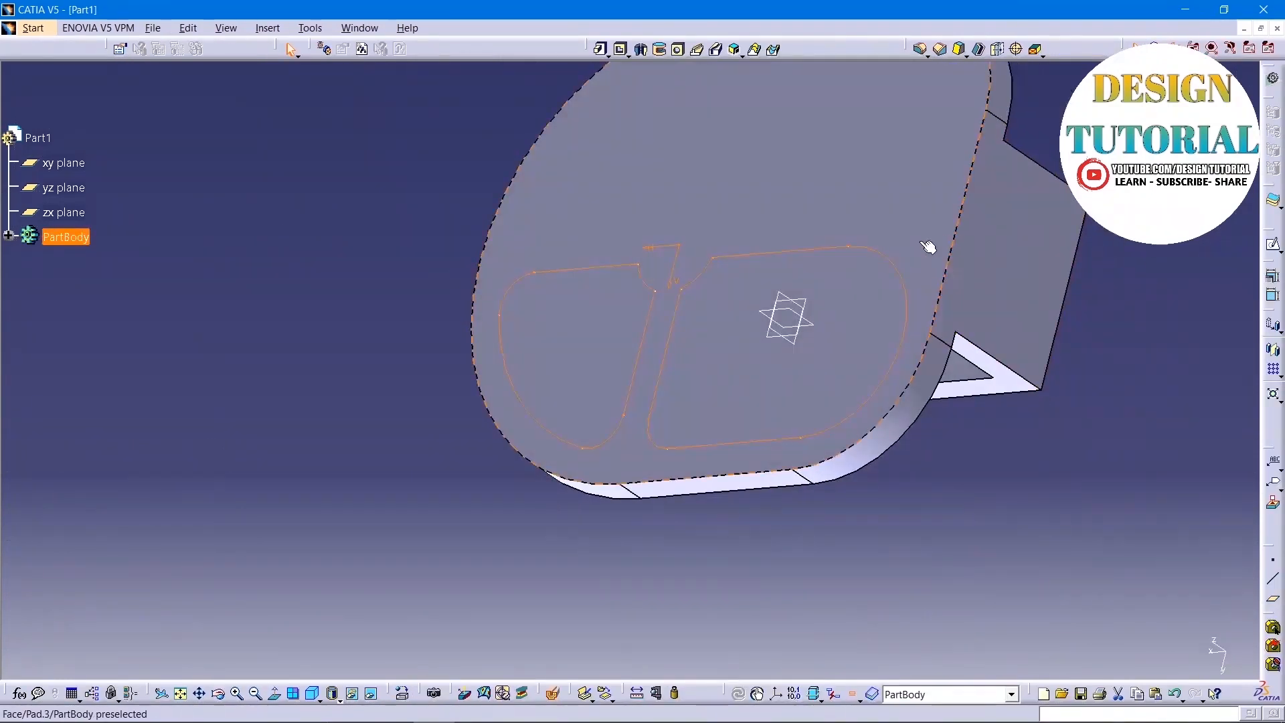
{"action": "left_click", "coordinate": [622, 49]}
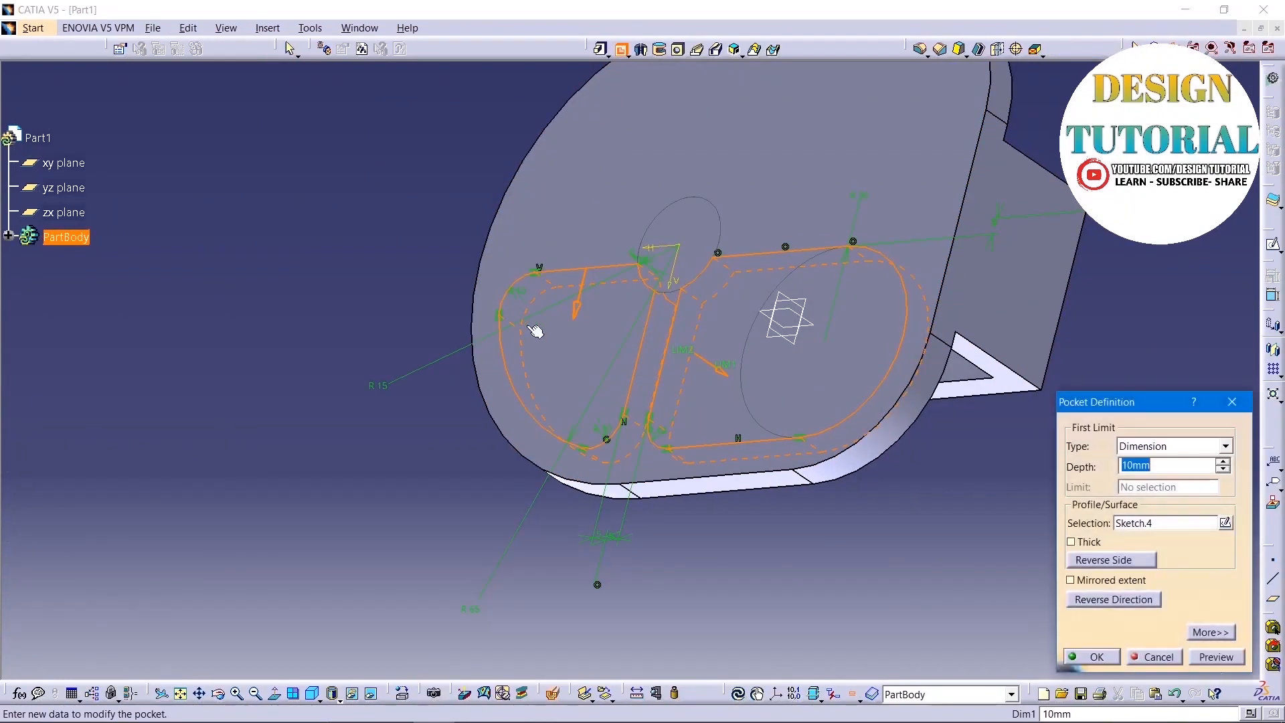
{"action": "left_click", "coordinate": [1211, 657]}
{"action": "left_click", "coordinate": [1095, 657]}
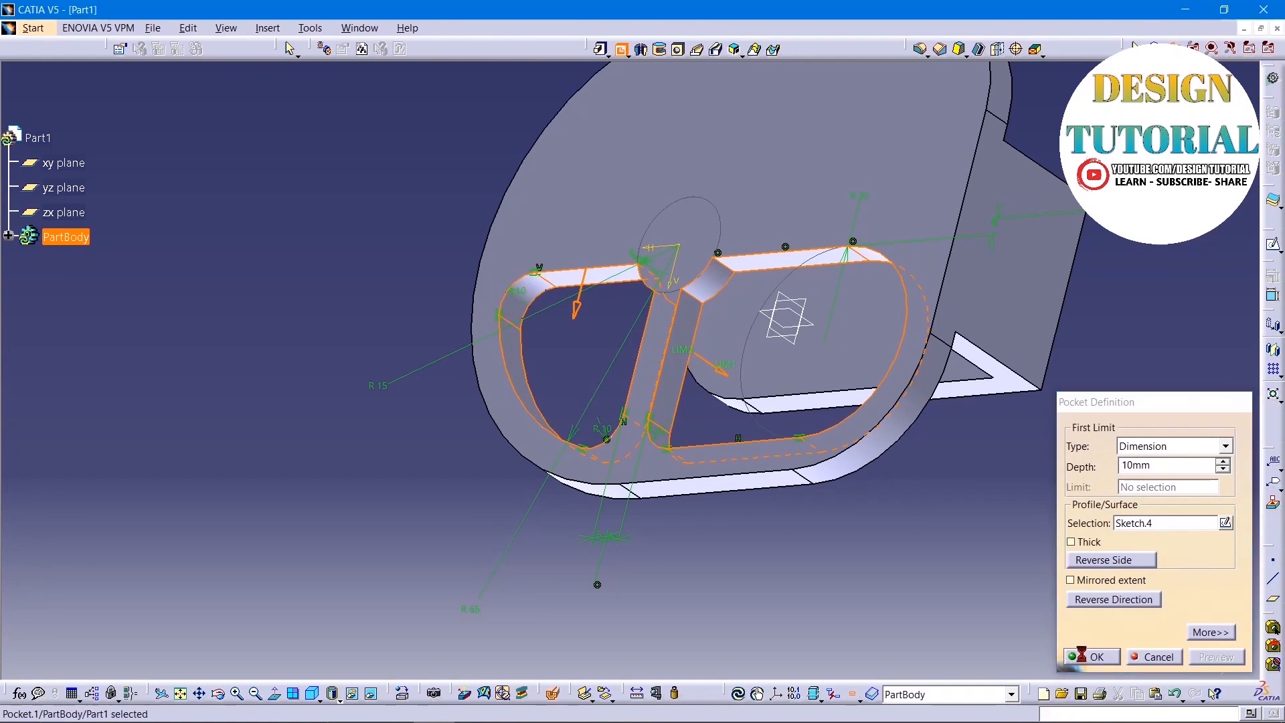
Step: Mirror the pocket about the zx plane
{"action": "left_click", "coordinate": [267, 27]}
{"action": "mouse_move", "coordinate": [331, 273]}
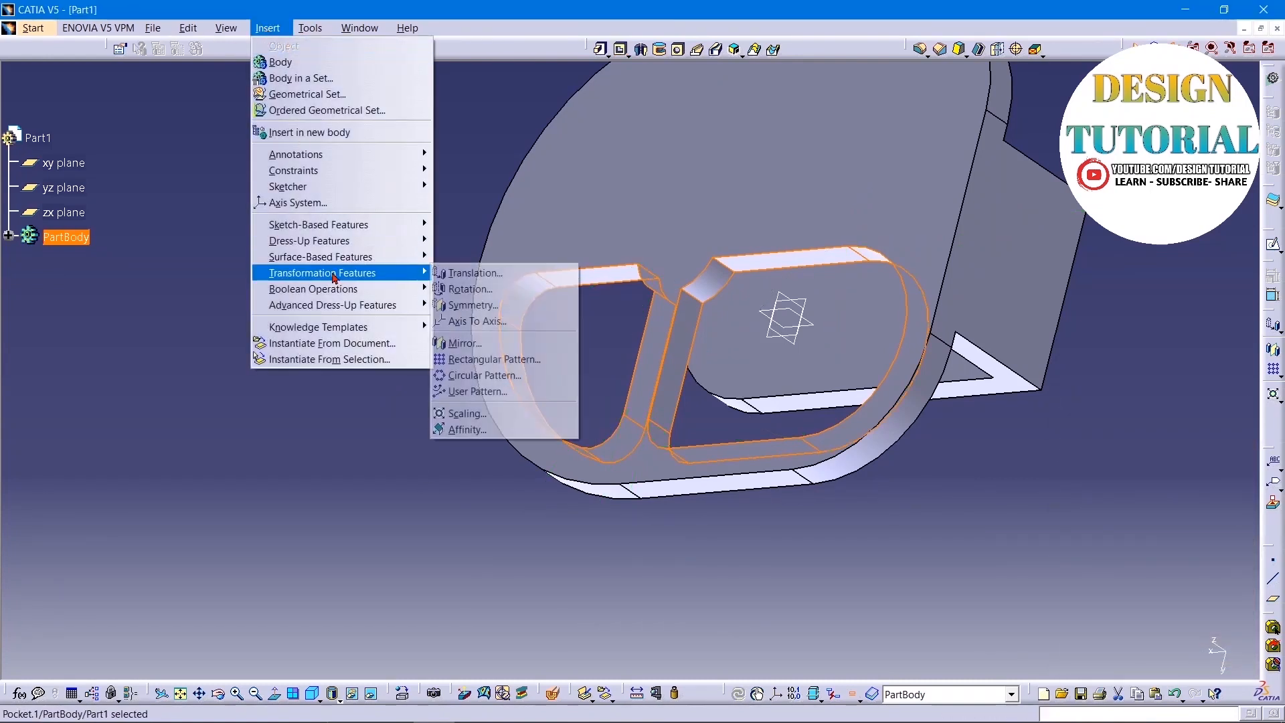
{"action": "left_click", "coordinate": [460, 344]}
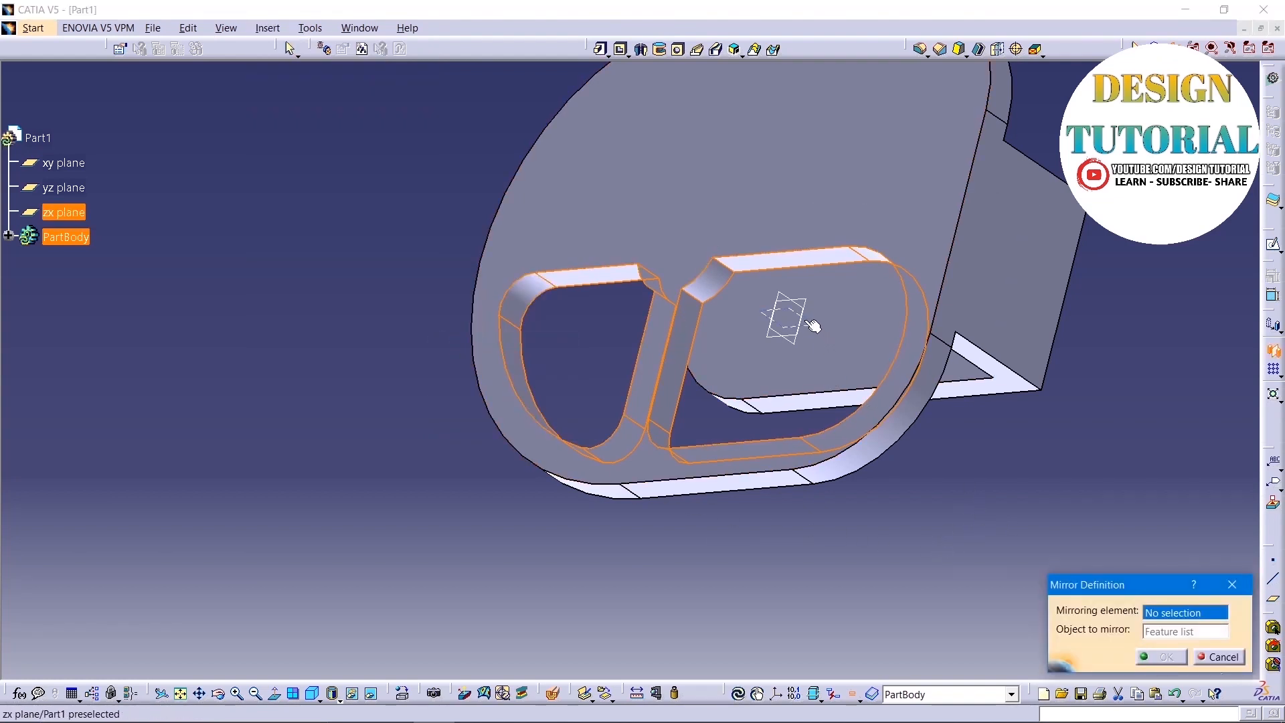
{"action": "left_click", "coordinate": [828, 345]}
{"action": "left_click", "coordinate": [1161, 657]}
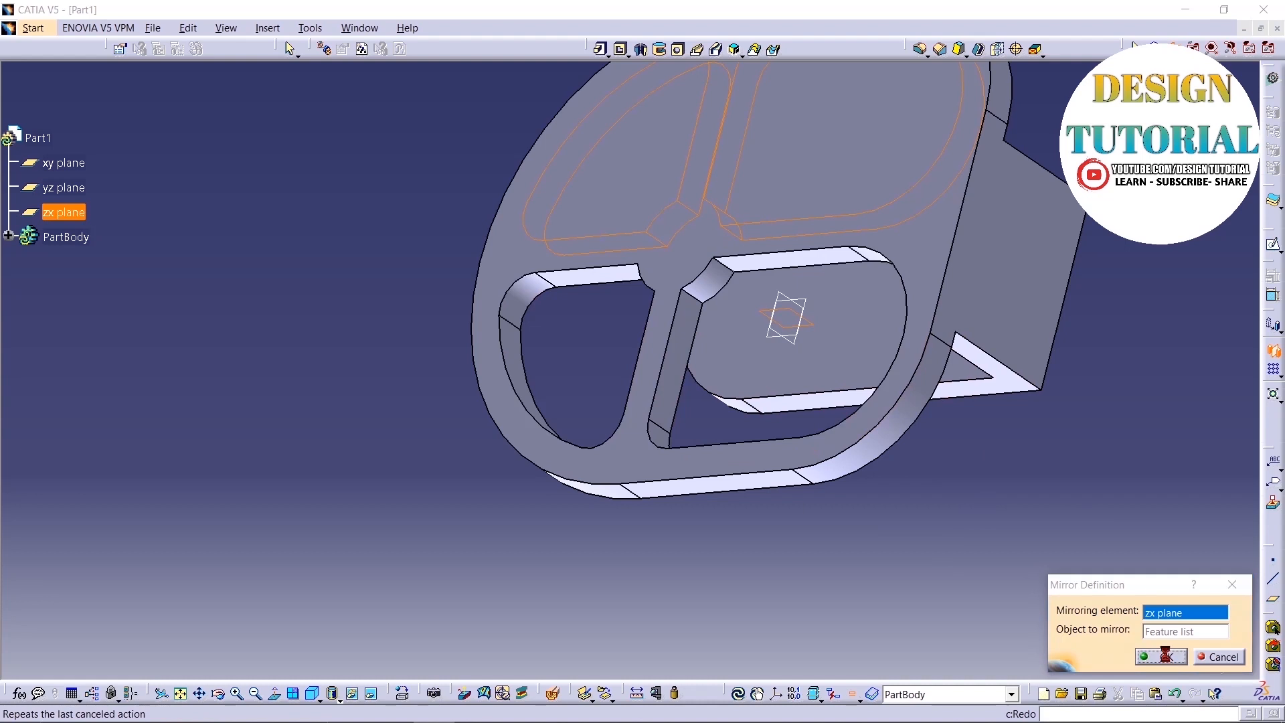
{"action": "left_click", "coordinate": [692, 555]}
Step: Start a new sketch on the flat face of the top plate with the pocket openings
{"action": "middle_click_drag", "start_coordinate": [974, 531], "coordinate": [986, 482]}
{"action": "left_click", "coordinate": [650, 328]}
{"action": "left_click", "coordinate": [1274, 245]}
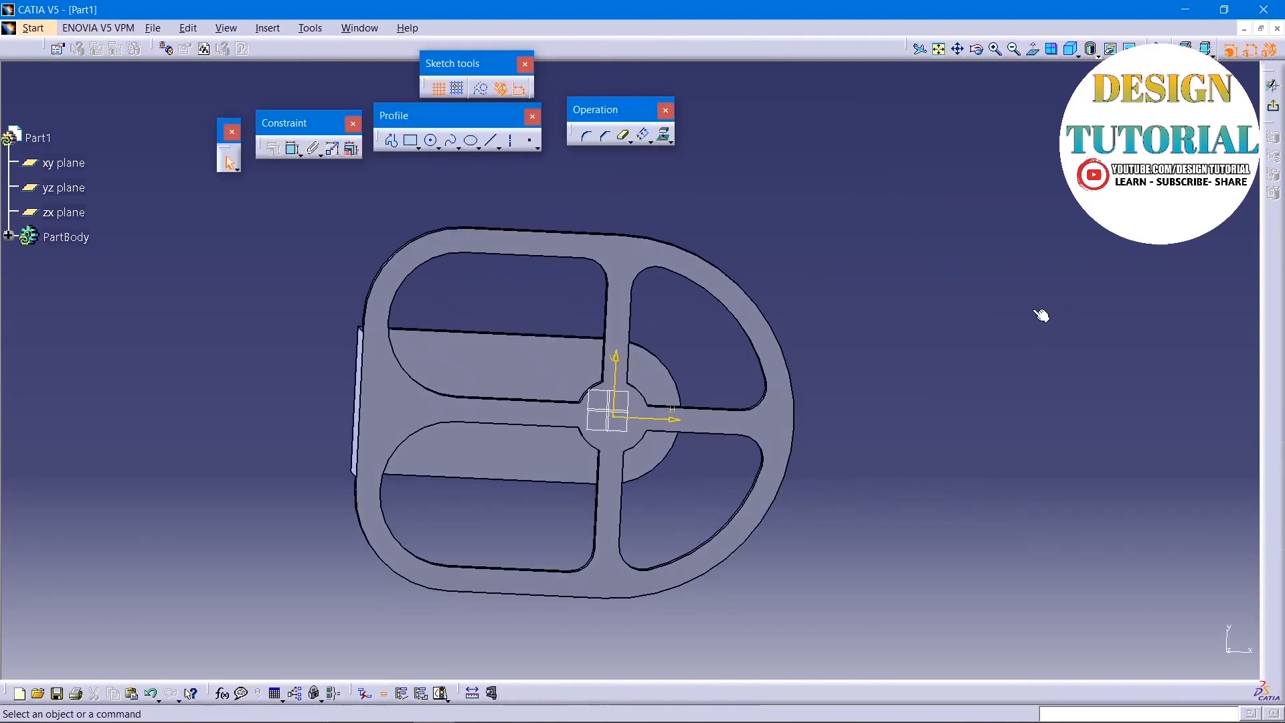
Step: Project the long straight edges of the right and upper spokes onto the sketch plane
{"action": "left_click", "coordinate": [717, 405]}
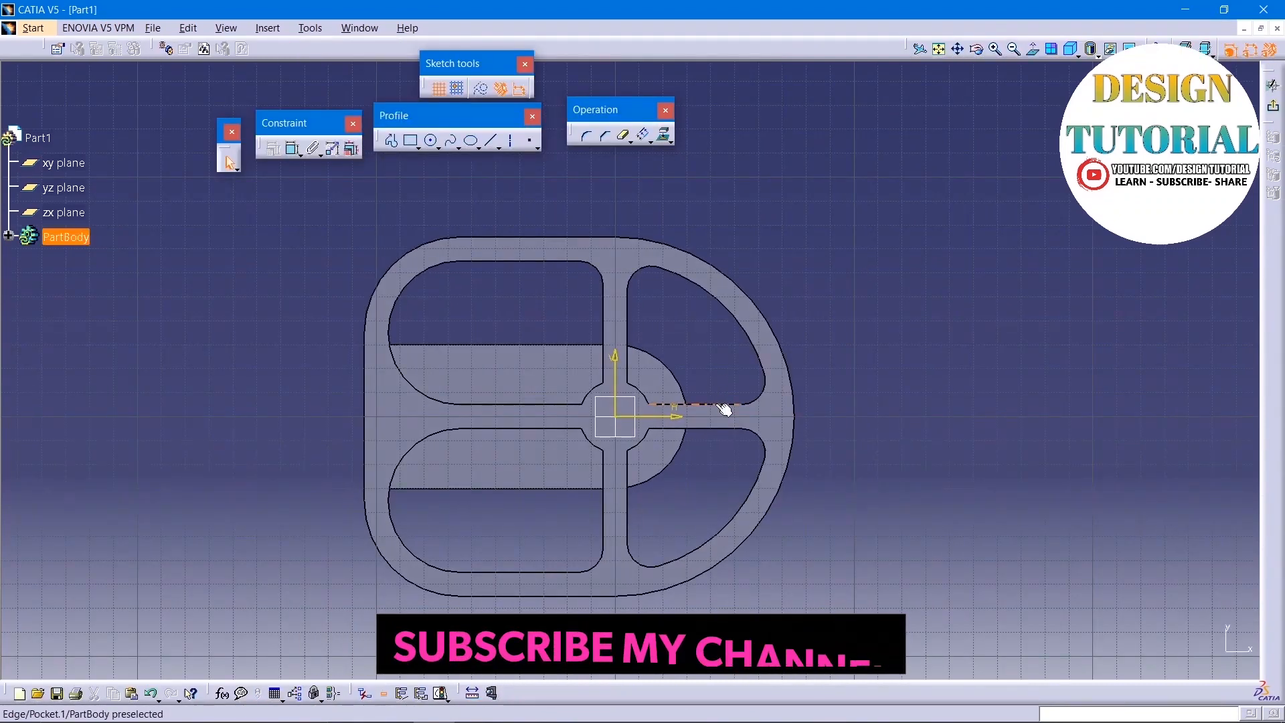
{"action": "left_click", "coordinate": [665, 136]}
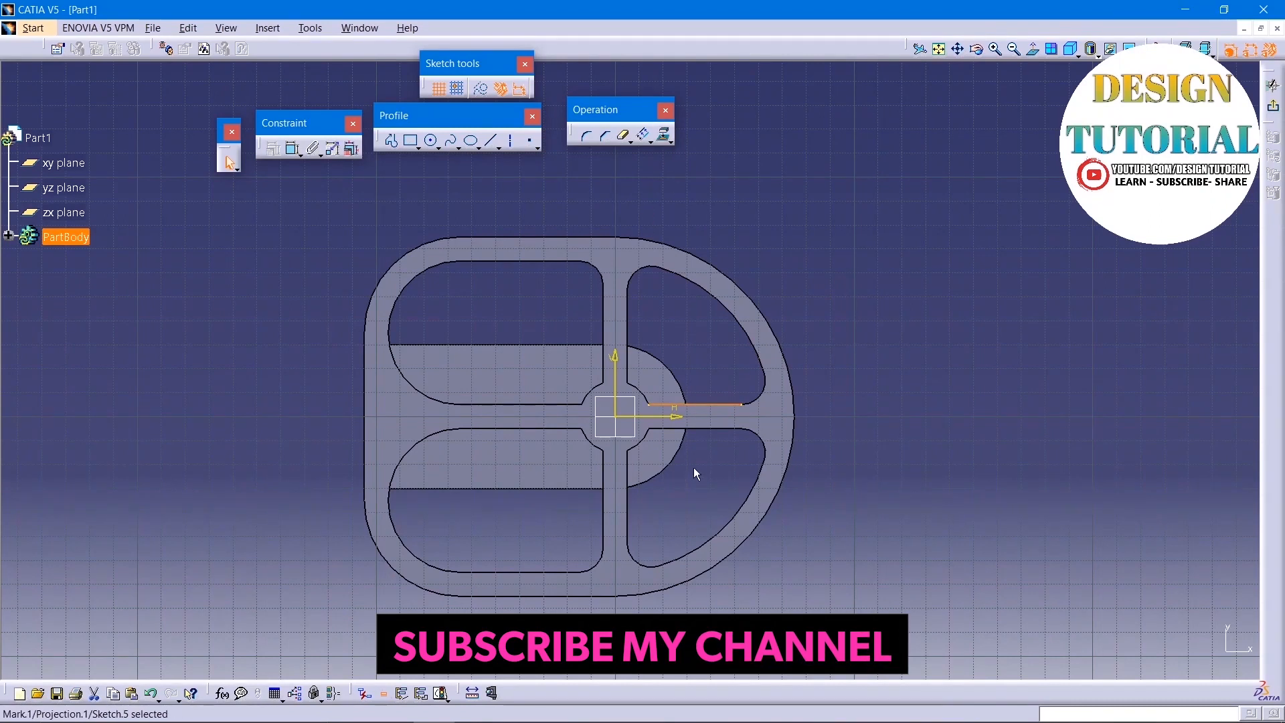
{"action": "left_click", "coordinate": [701, 430]}
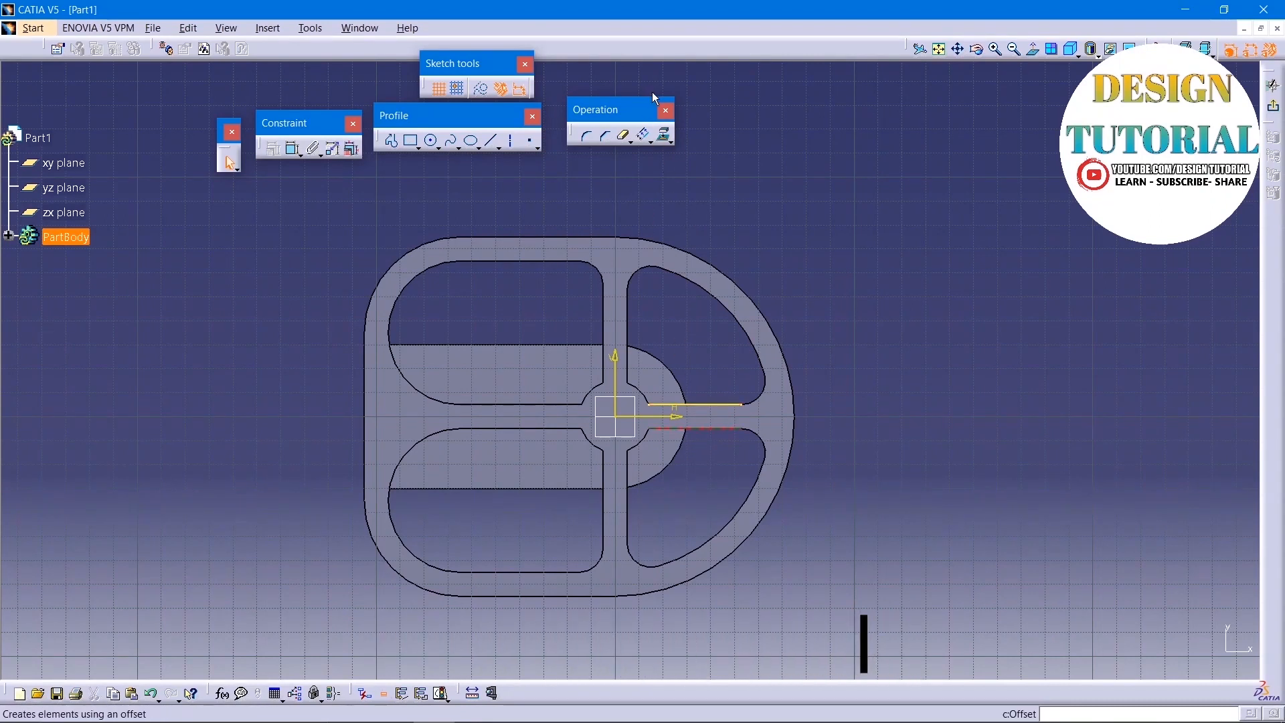
{"action": "left_click", "coordinate": [664, 136]}
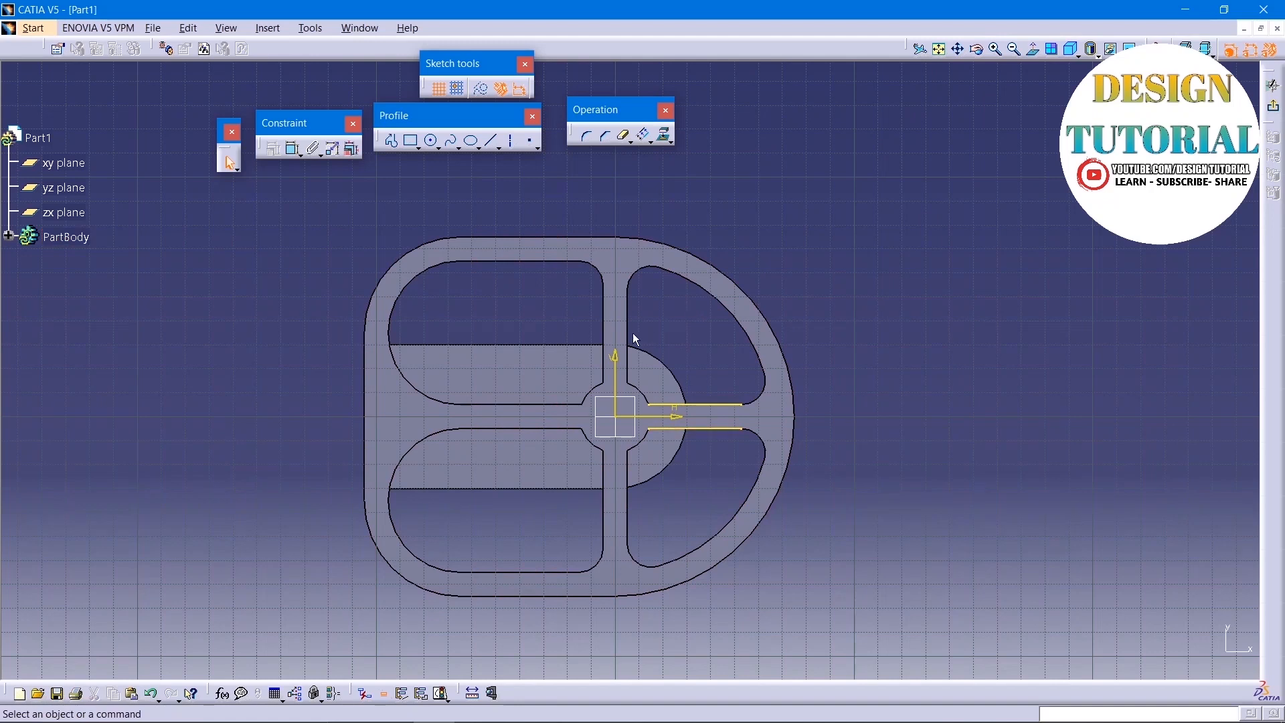
{"action": "left_click", "coordinate": [665, 136]}
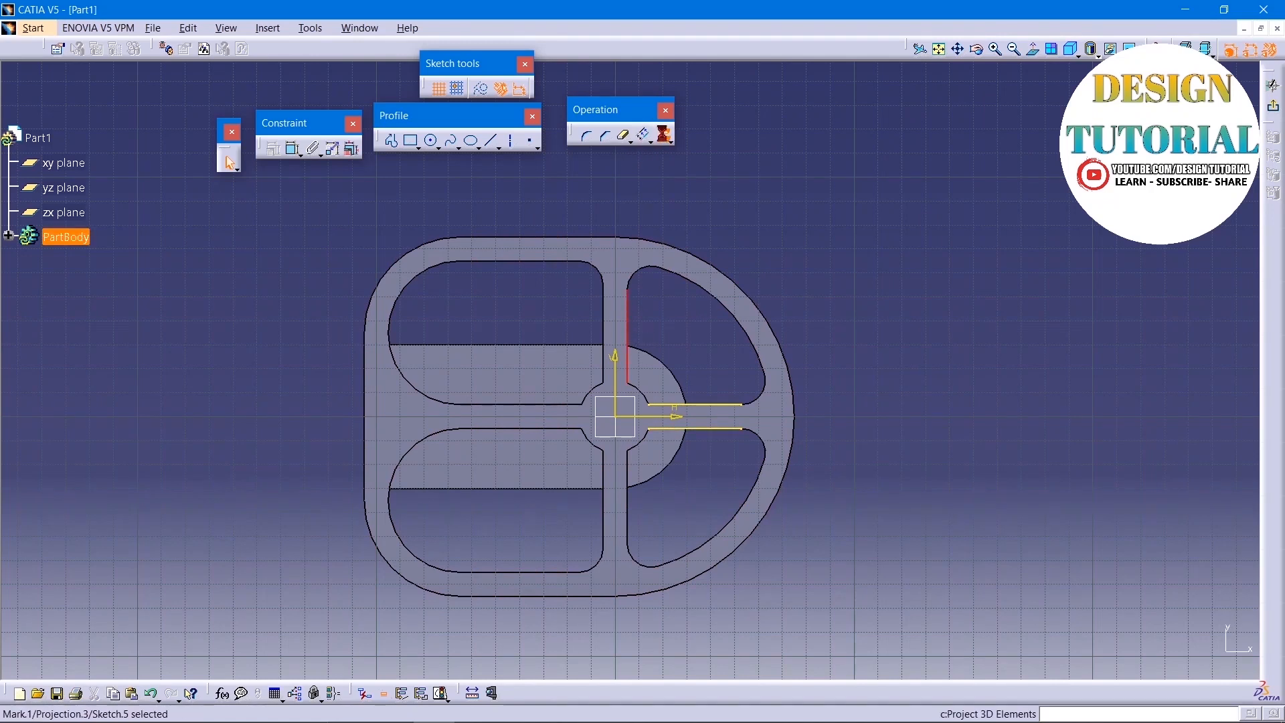
{"action": "left_click", "coordinate": [603, 329]}
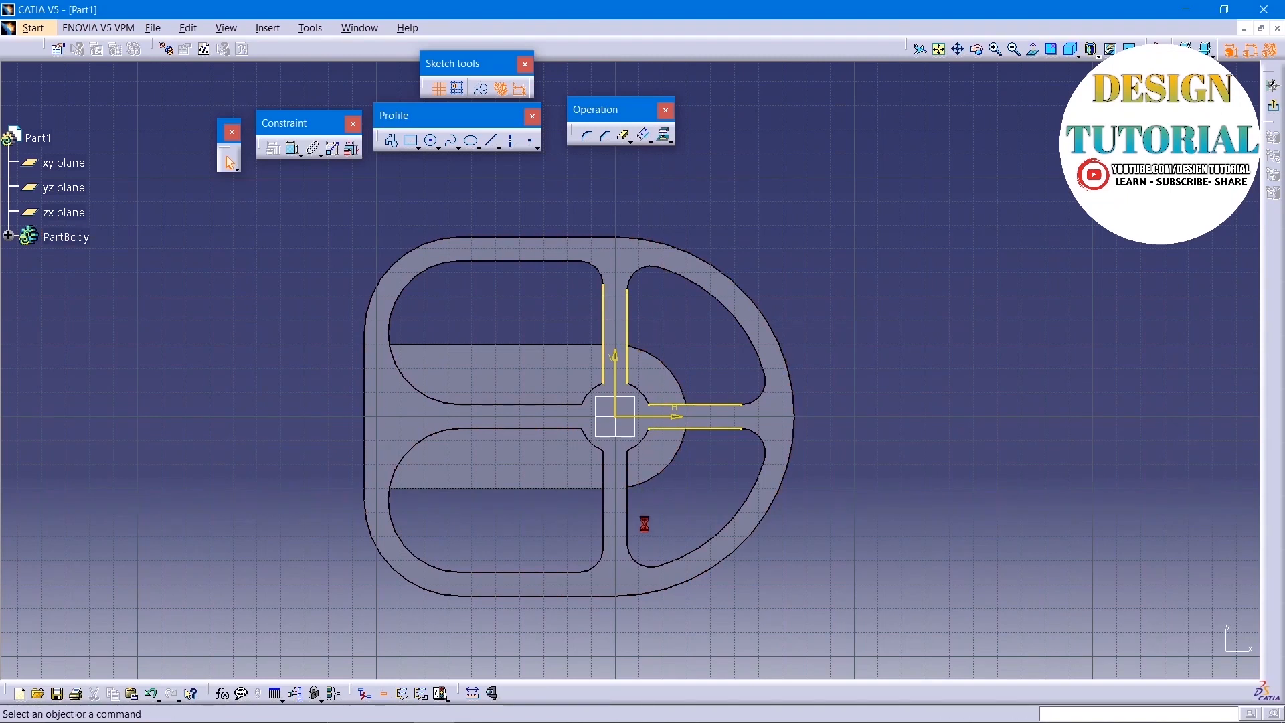
Step: Project the long straight edges of the lower and left spokes onto the sketch plane
{"action": "left_click", "coordinate": [664, 135]}
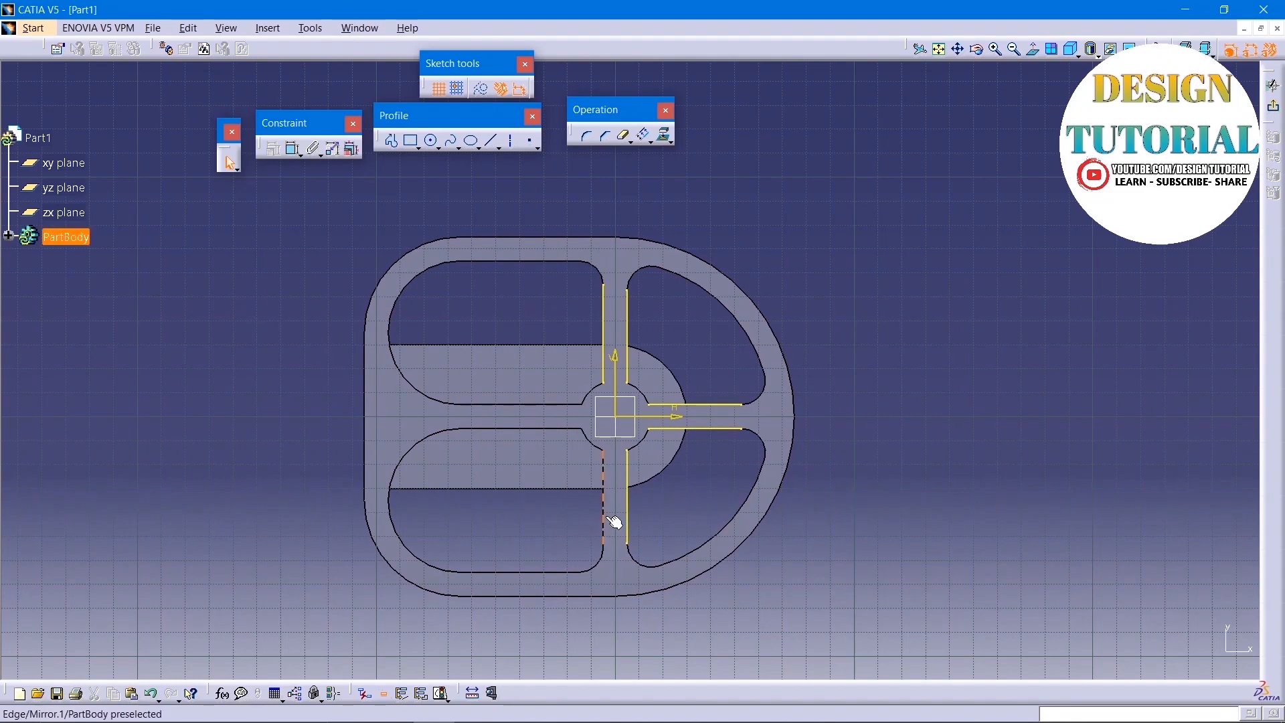
{"action": "left_click", "coordinate": [616, 448]}
{"action": "left_click", "coordinate": [664, 136]}
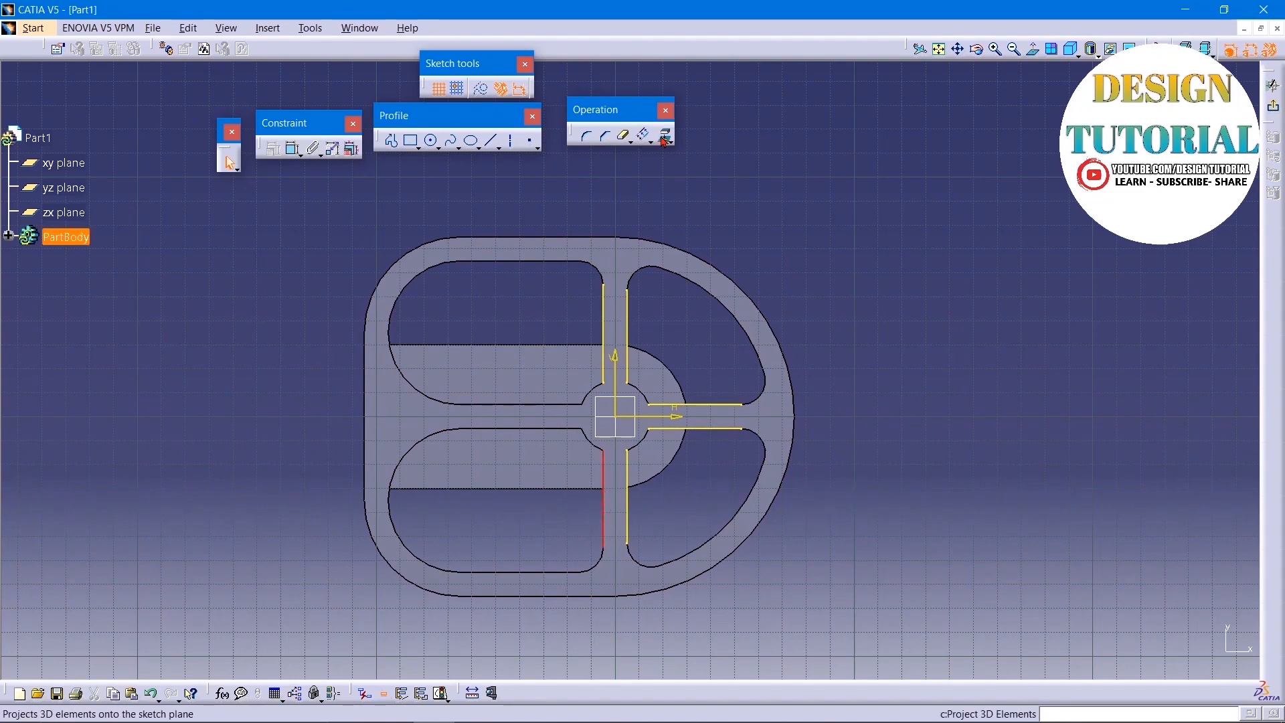
{"action": "left_click", "coordinate": [571, 429]}
{"action": "left_click", "coordinate": [665, 135]}
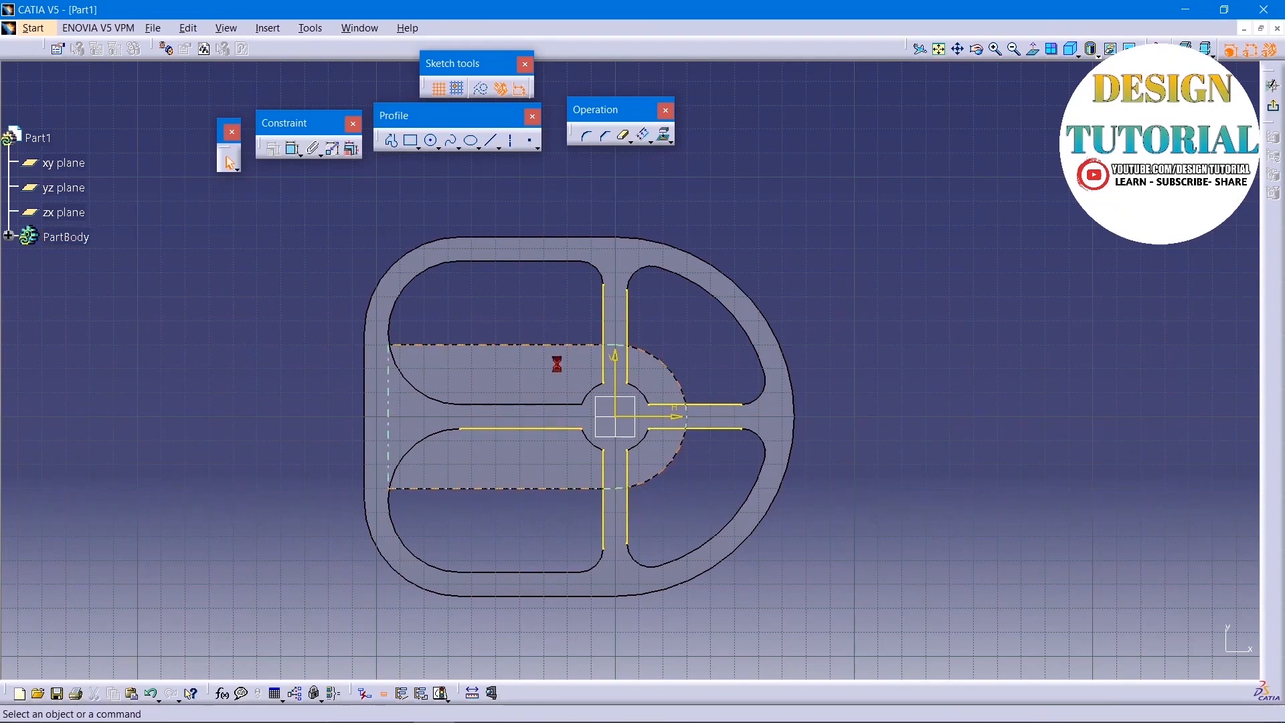
{"action": "left_click", "coordinate": [551, 403]}
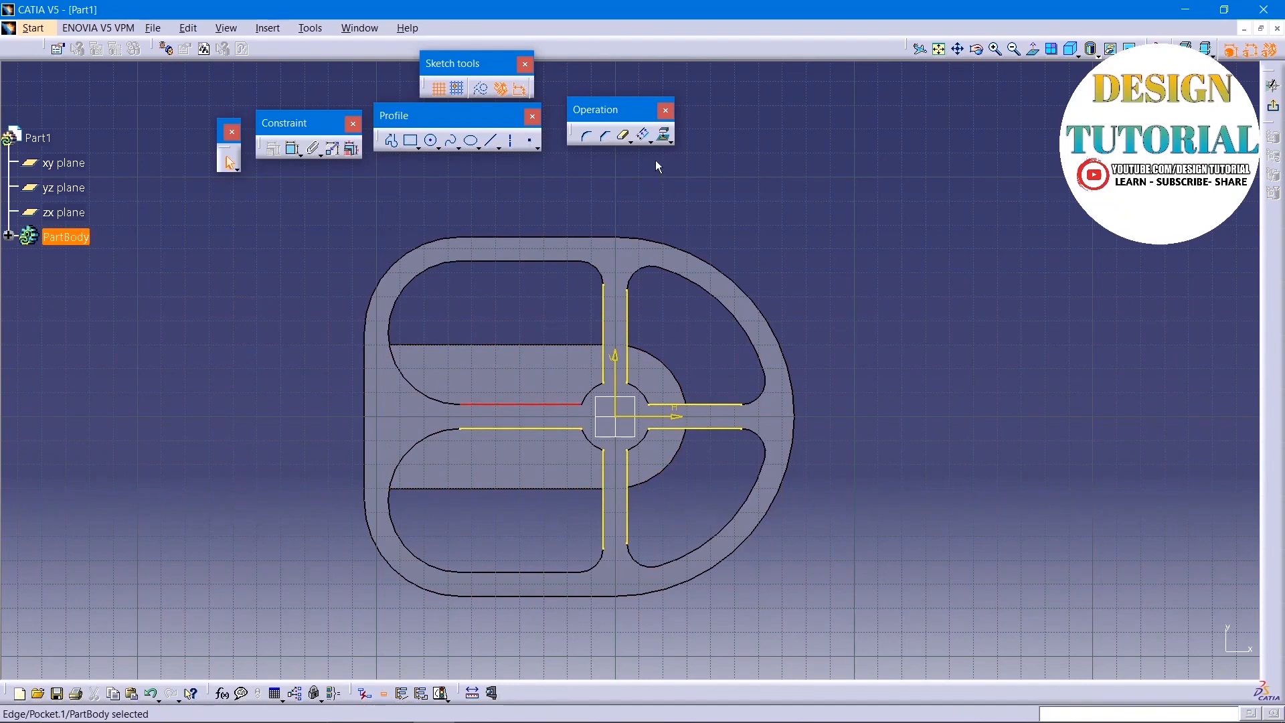
{"action": "left_click", "coordinate": [666, 137]}
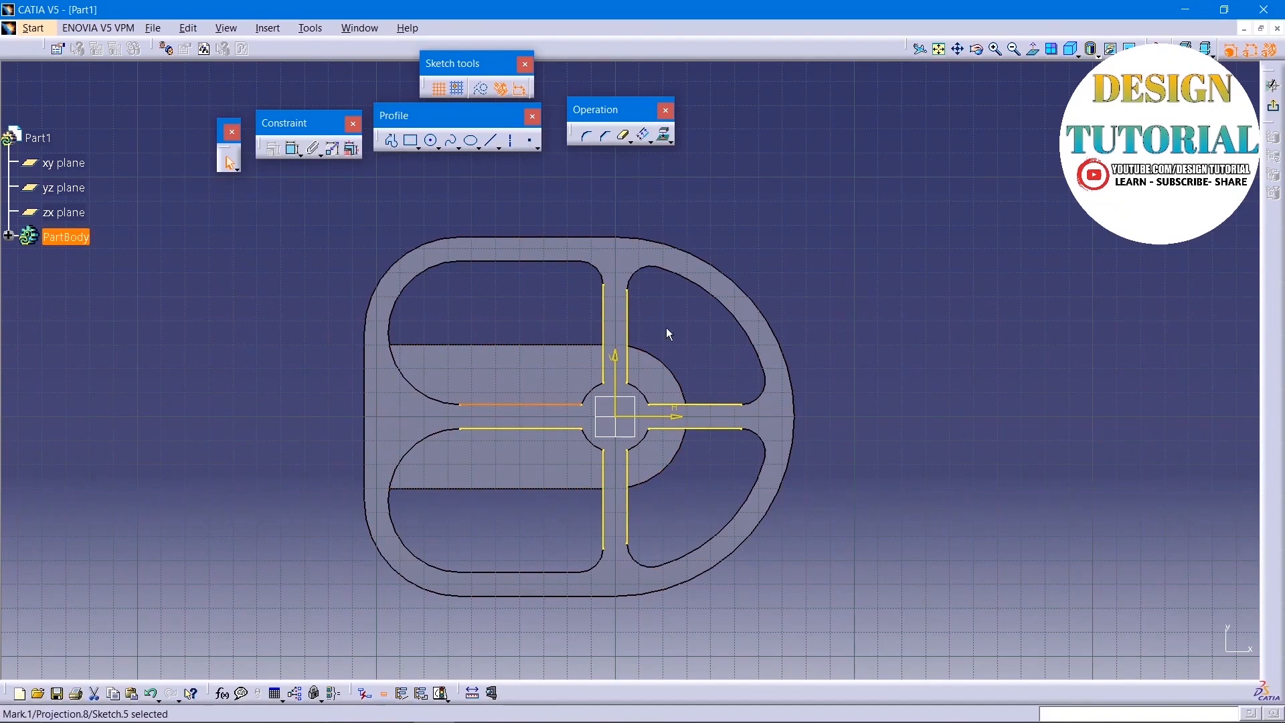
Step: Project the four hub arcs between the spokes onto the sketch plane
{"action": "left_click", "coordinate": [665, 137]}
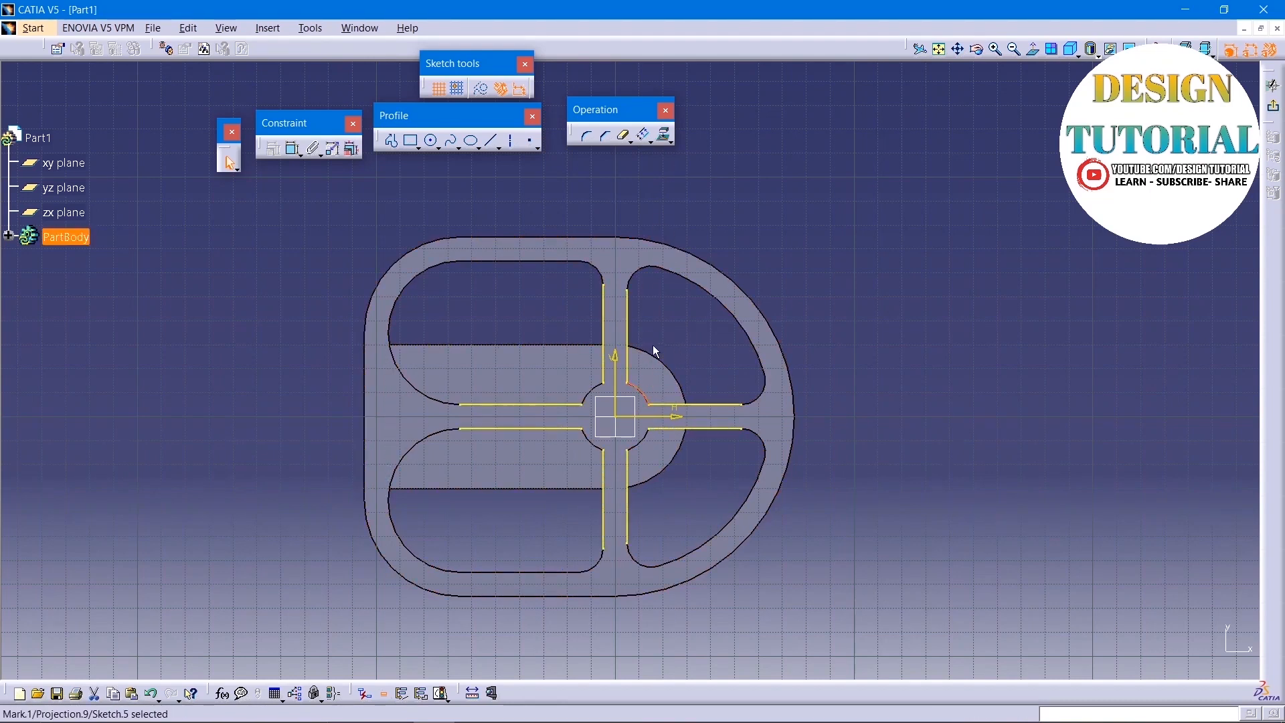
{"action": "left_click", "coordinate": [595, 397]}
{"action": "left_click", "coordinate": [655, 291]}
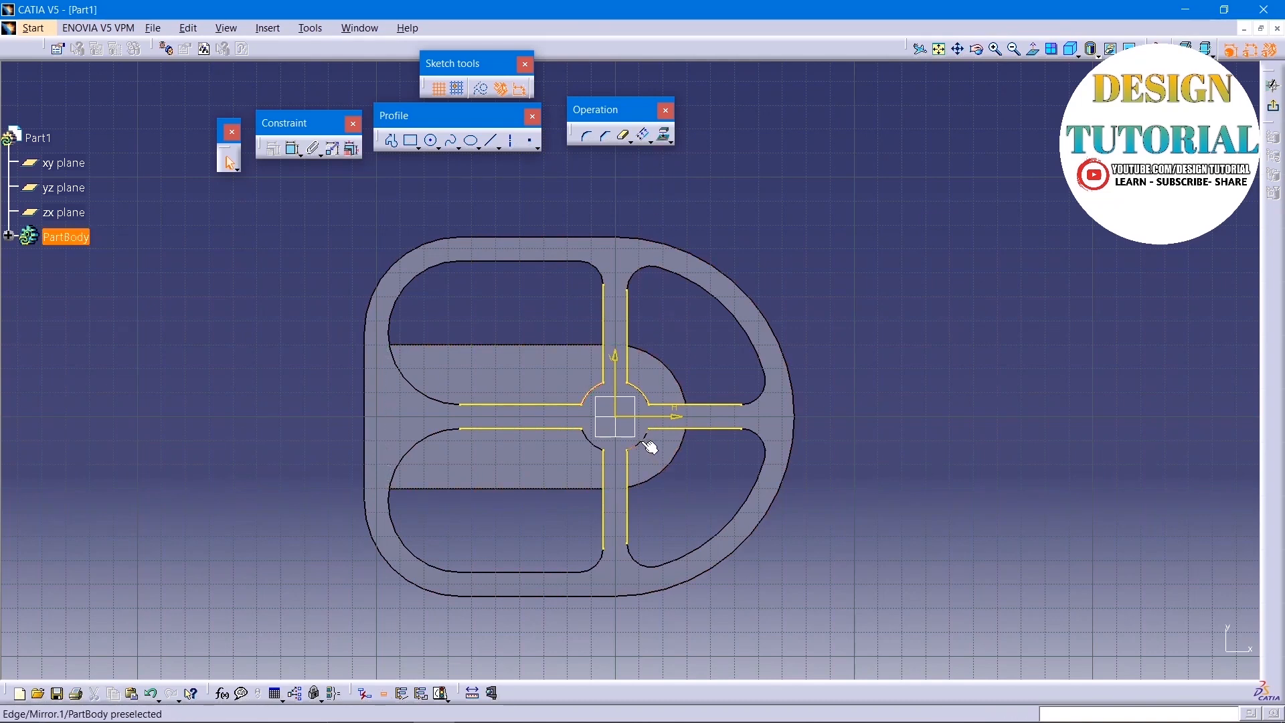
{"action": "left_click", "coordinate": [664, 136]}
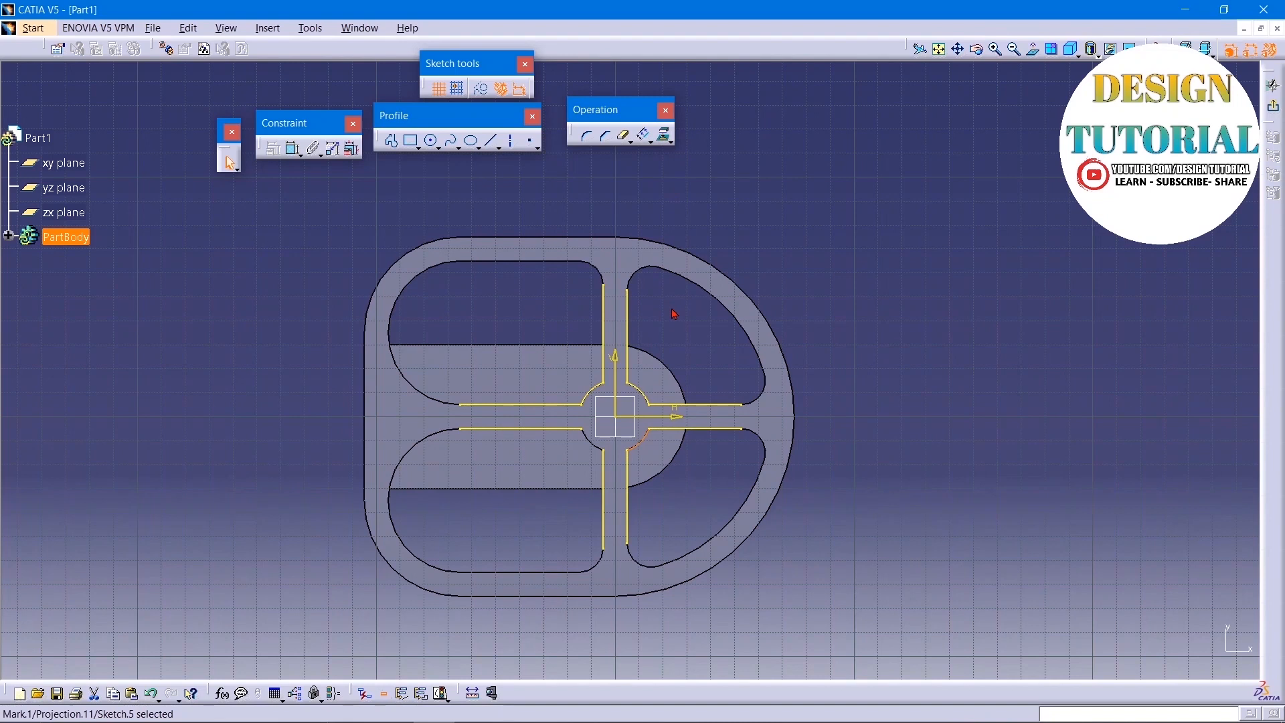
{"action": "left_click", "coordinate": [590, 441]}
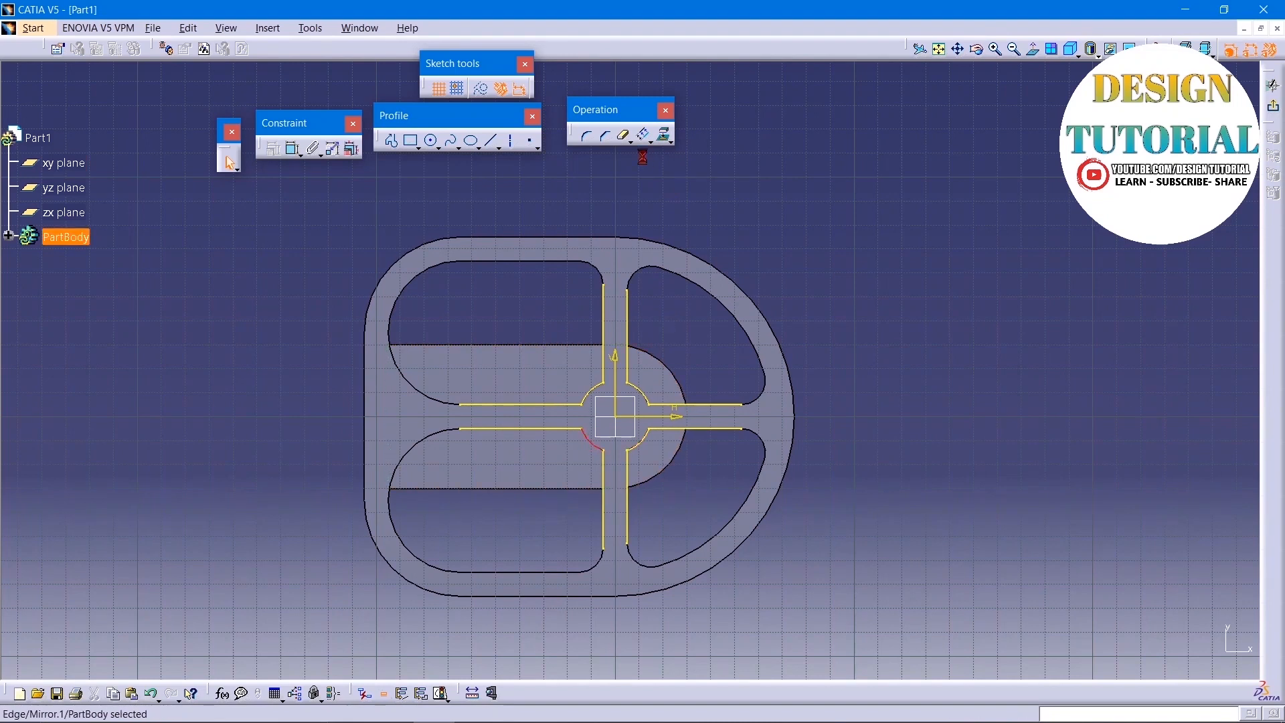
{"action": "left_click", "coordinate": [664, 136]}
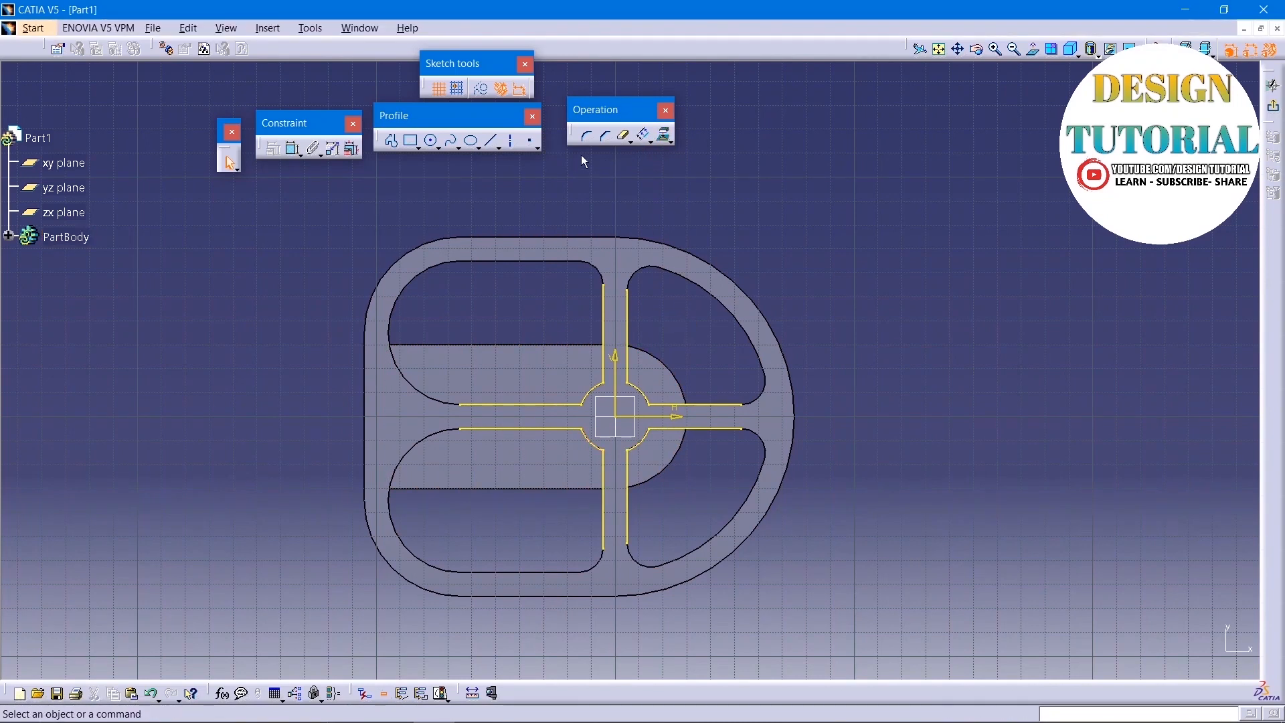
Step: Draw a horizontal line about 19 mm long across the upper spoke's end and a vertical line extending outward from its right edge
{"action": "left_click", "coordinate": [492, 140]}
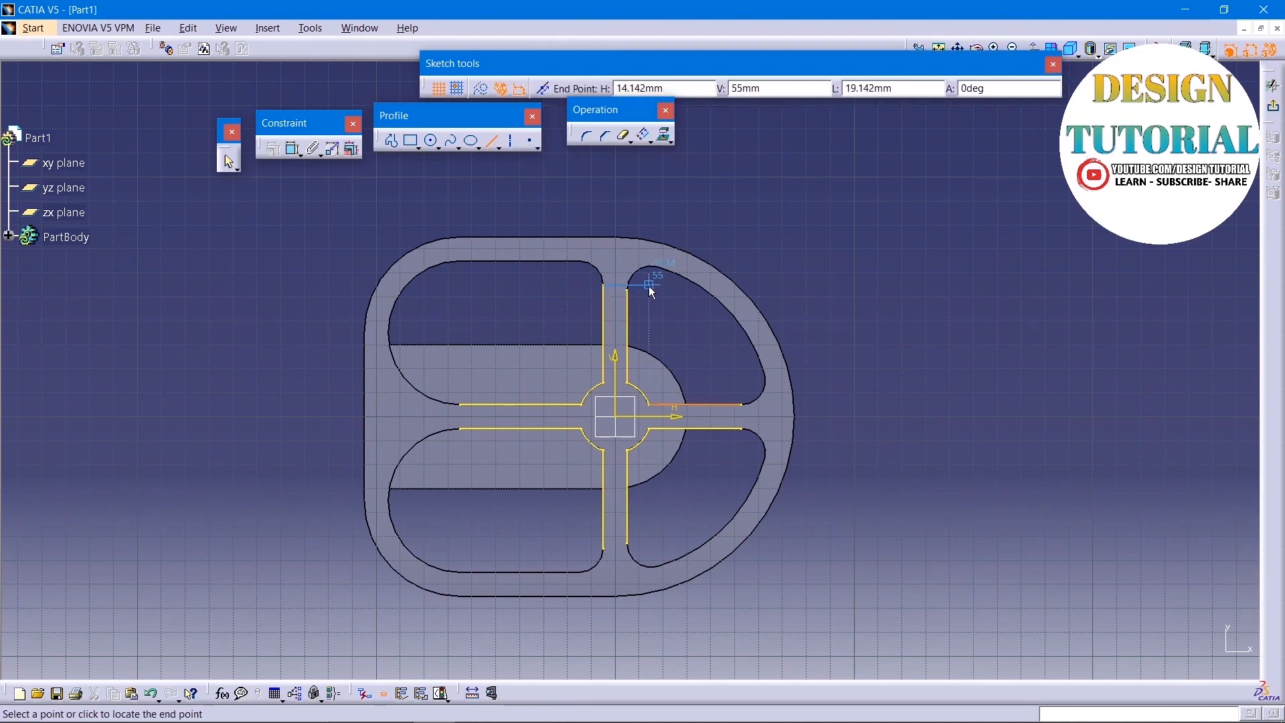
{"action": "left_click", "coordinate": [629, 282]}
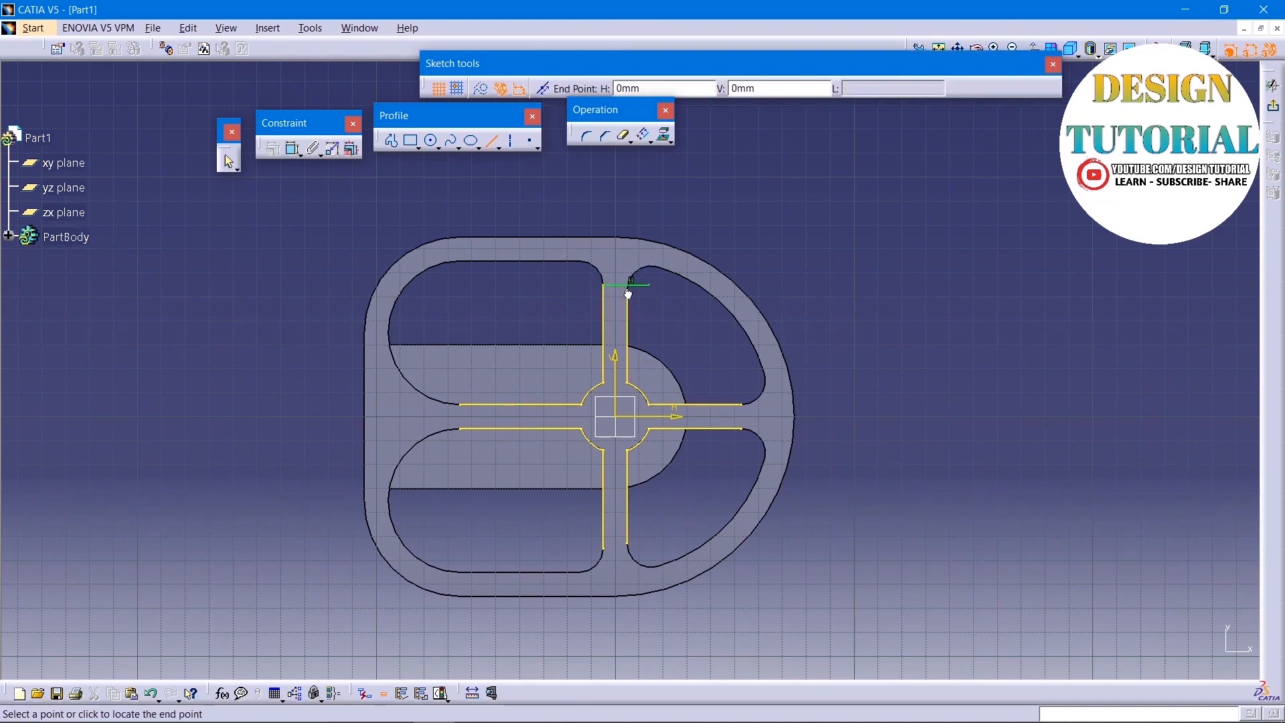
{"action": "left_click", "coordinate": [629, 224]}
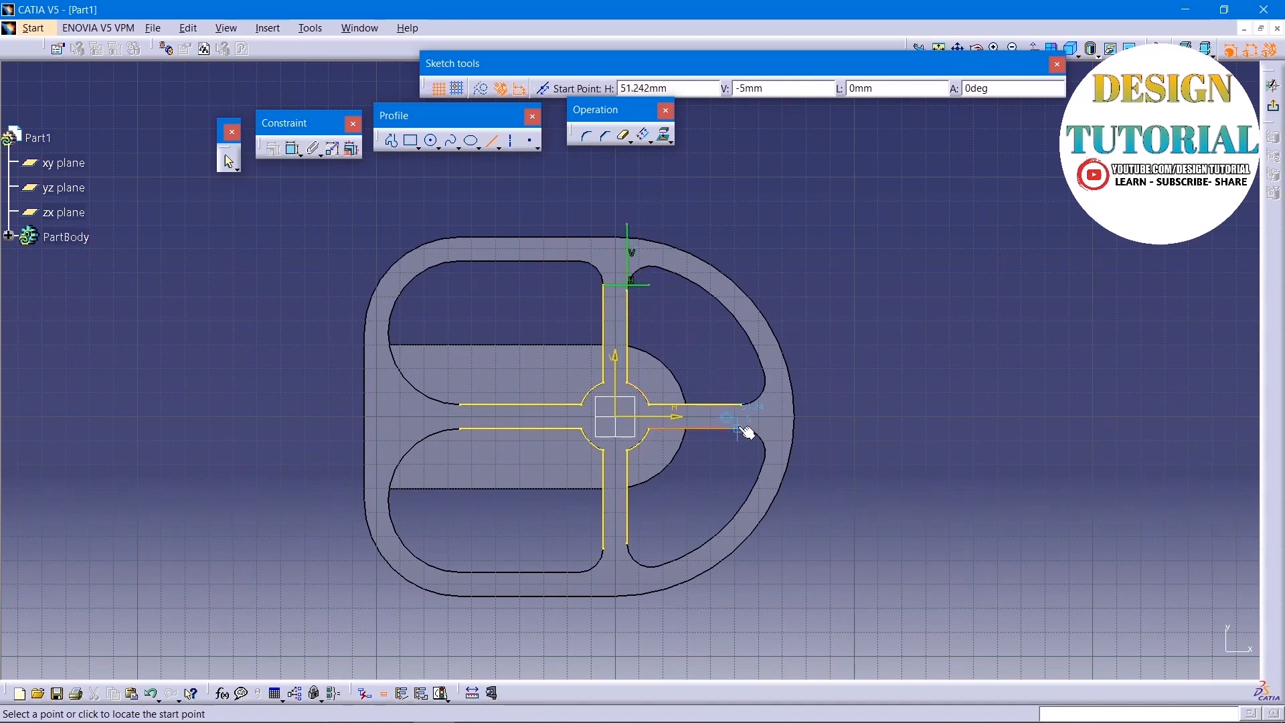
Step: Close the outer ends of the right and left spokes with vertical lines between their projected edges
{"action": "left_click", "coordinate": [741, 429]}
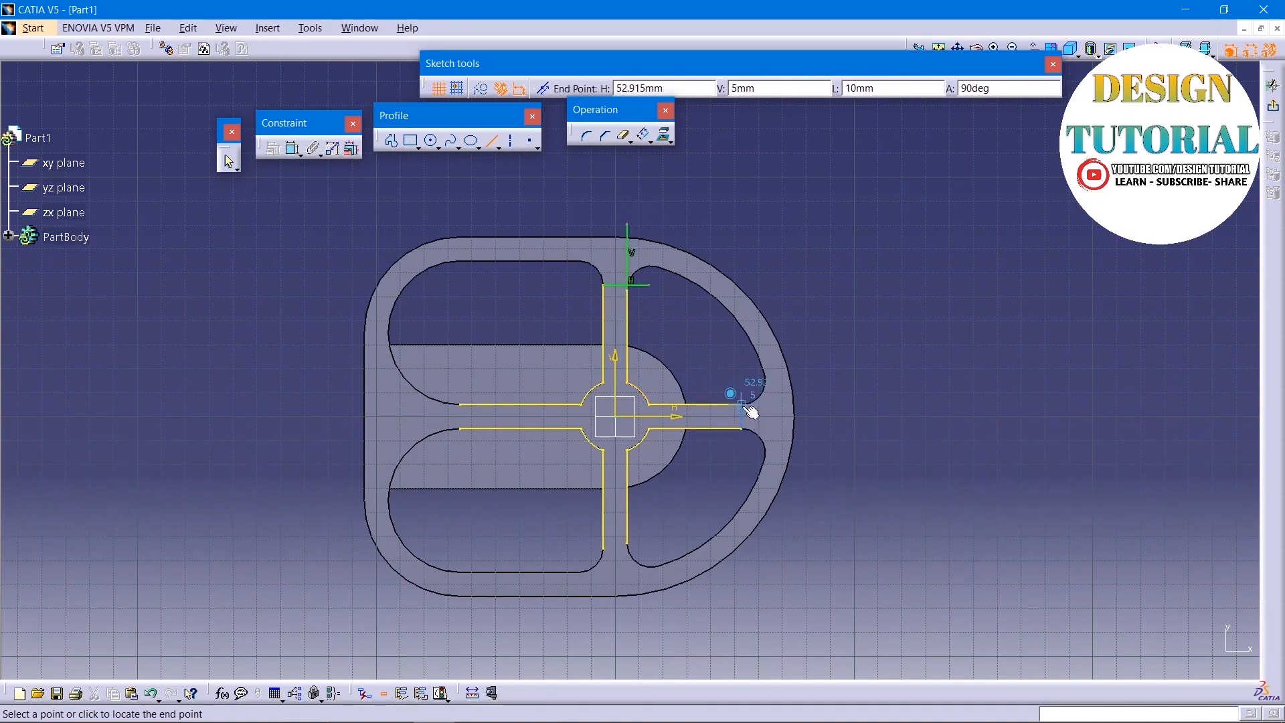
{"action": "left_click", "coordinate": [742, 404]}
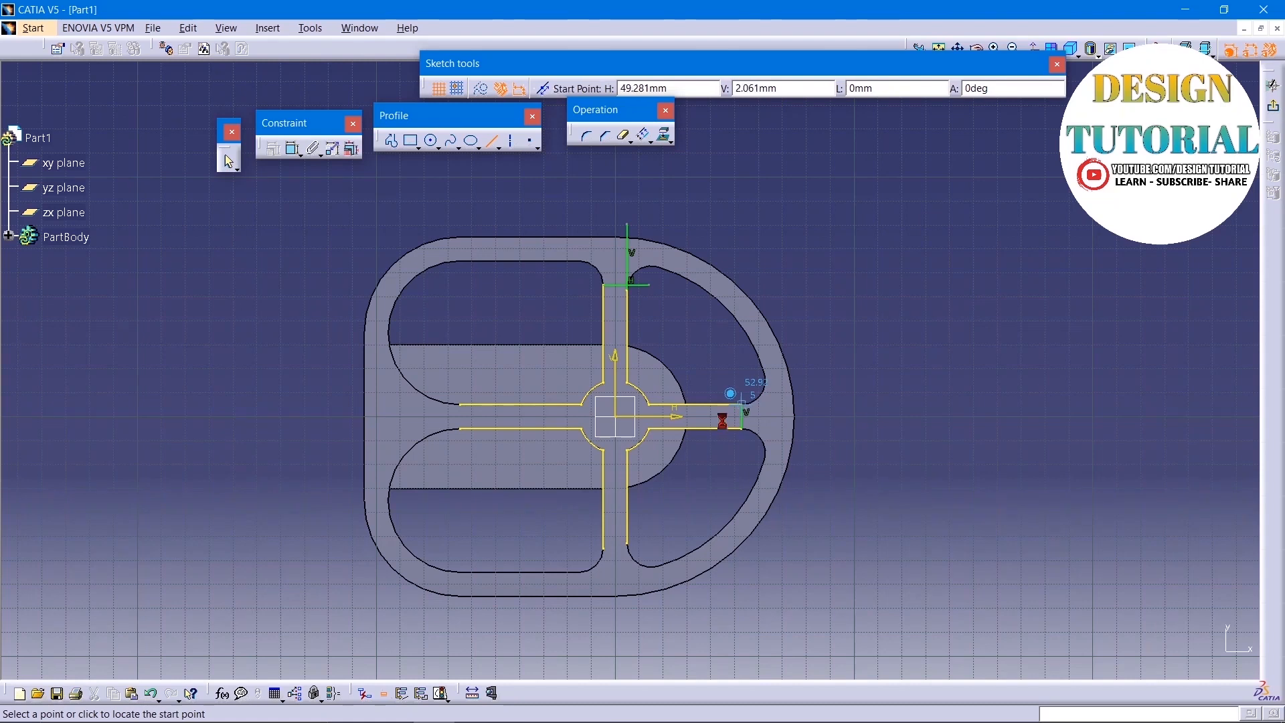
{"action": "left_click", "coordinate": [462, 429]}
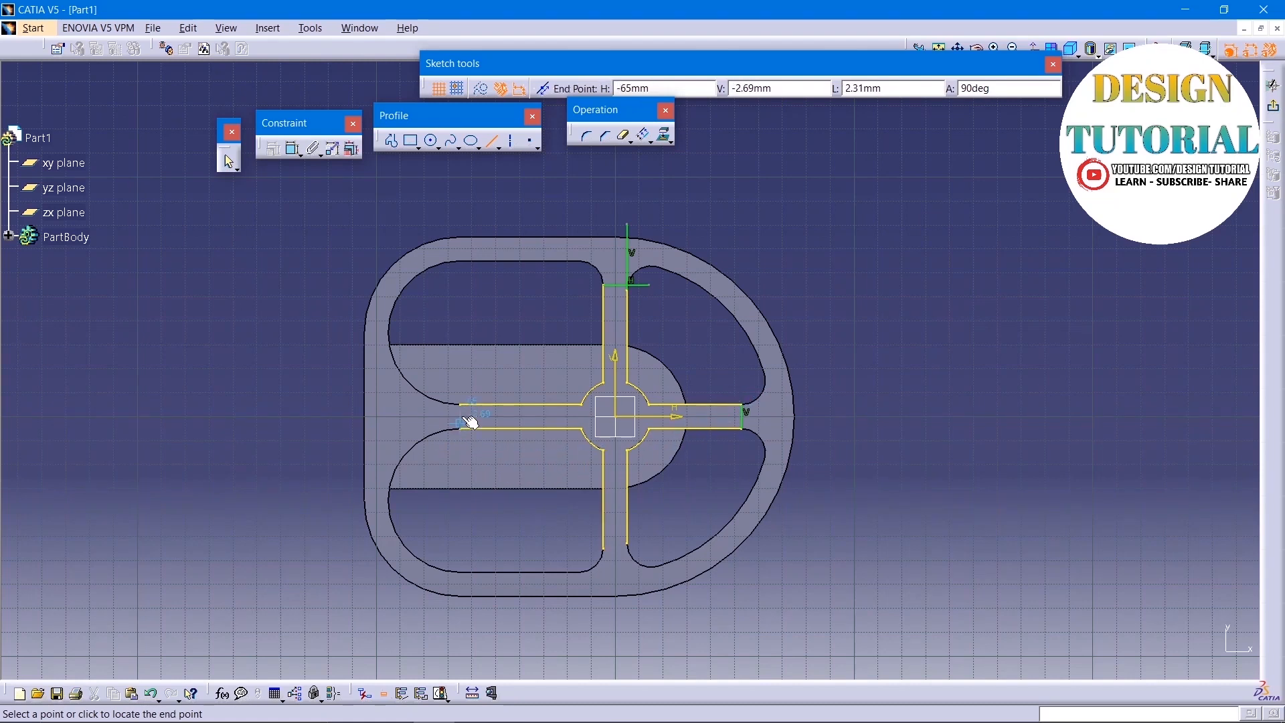
{"action": "left_click", "coordinate": [461, 405]}
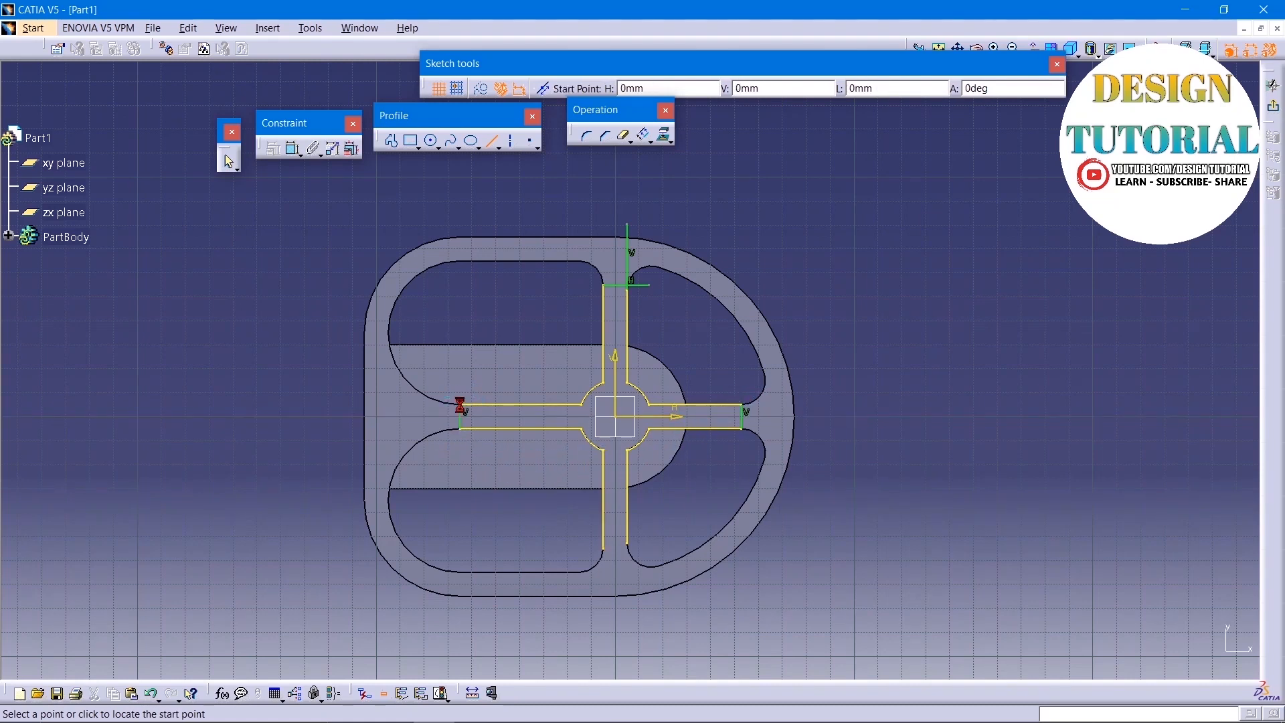
Step: Draw a horizontal line across the lower spoke's end and a vertical line extending outward from its right edge
{"action": "left_click", "coordinate": [604, 549]}
{"action": "left_click", "coordinate": [628, 549]}
{"action": "left_click", "coordinate": [628, 544]}
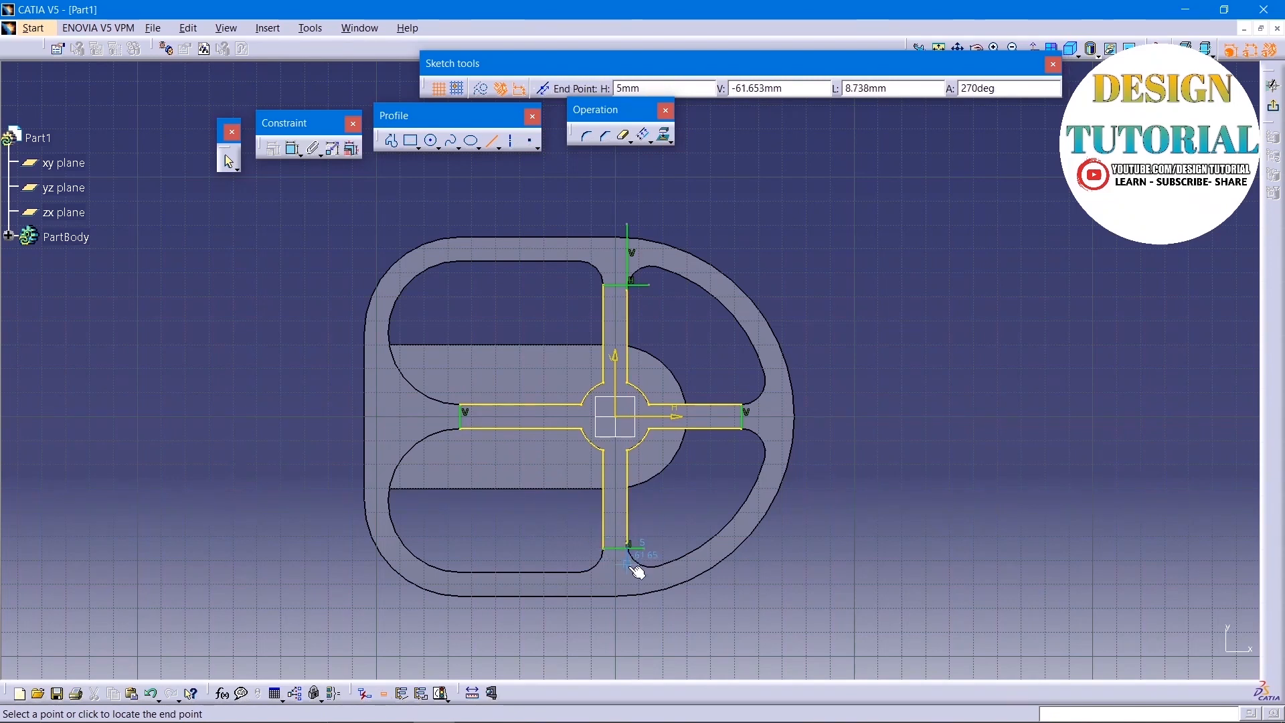
{"action": "left_click", "coordinate": [628, 591]}
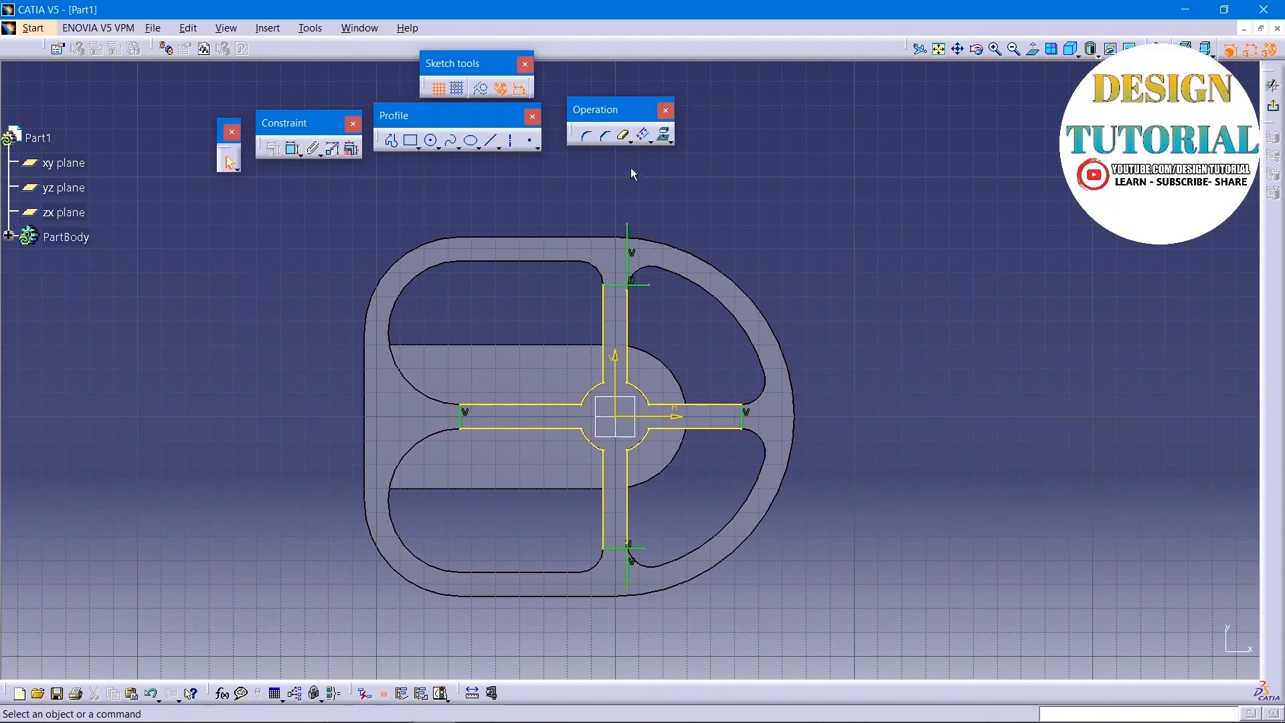
Step: Quick-trim the overhanging parts of the horizontal and vertical lines at the upper and lower spoke ends
{"action": "left_click", "coordinate": [625, 139]}
{"action": "left_click", "coordinate": [627, 249]}
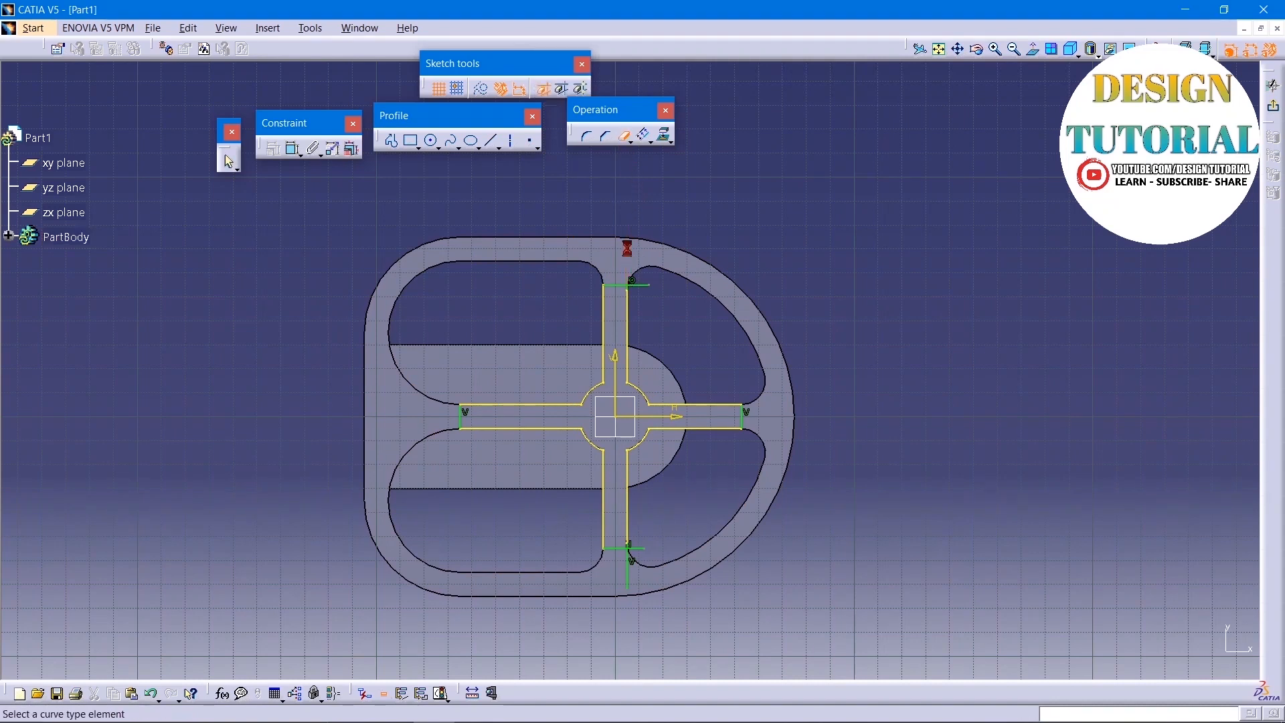
{"action": "left_click", "coordinate": [644, 284]}
{"action": "left_click", "coordinate": [629, 569]}
{"action": "left_click", "coordinate": [640, 550]}
{"action": "left_click", "coordinate": [294, 148]}
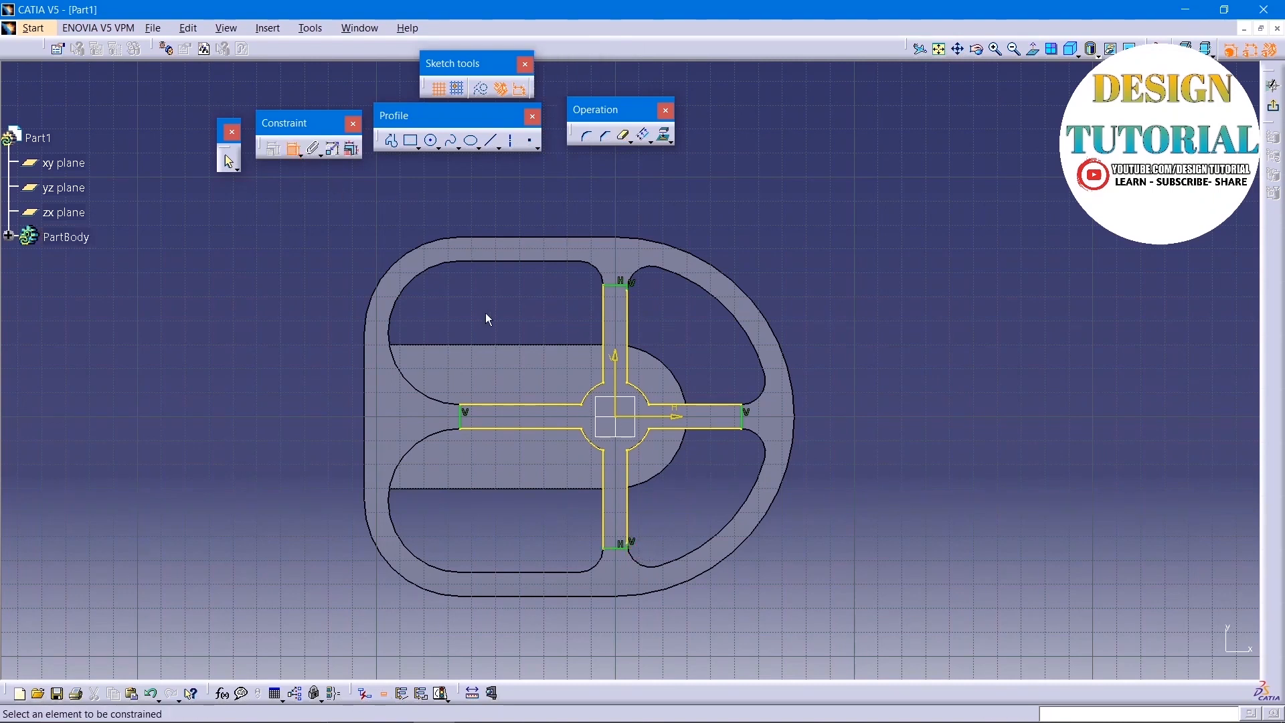
{"action": "left_click", "coordinate": [617, 285]}
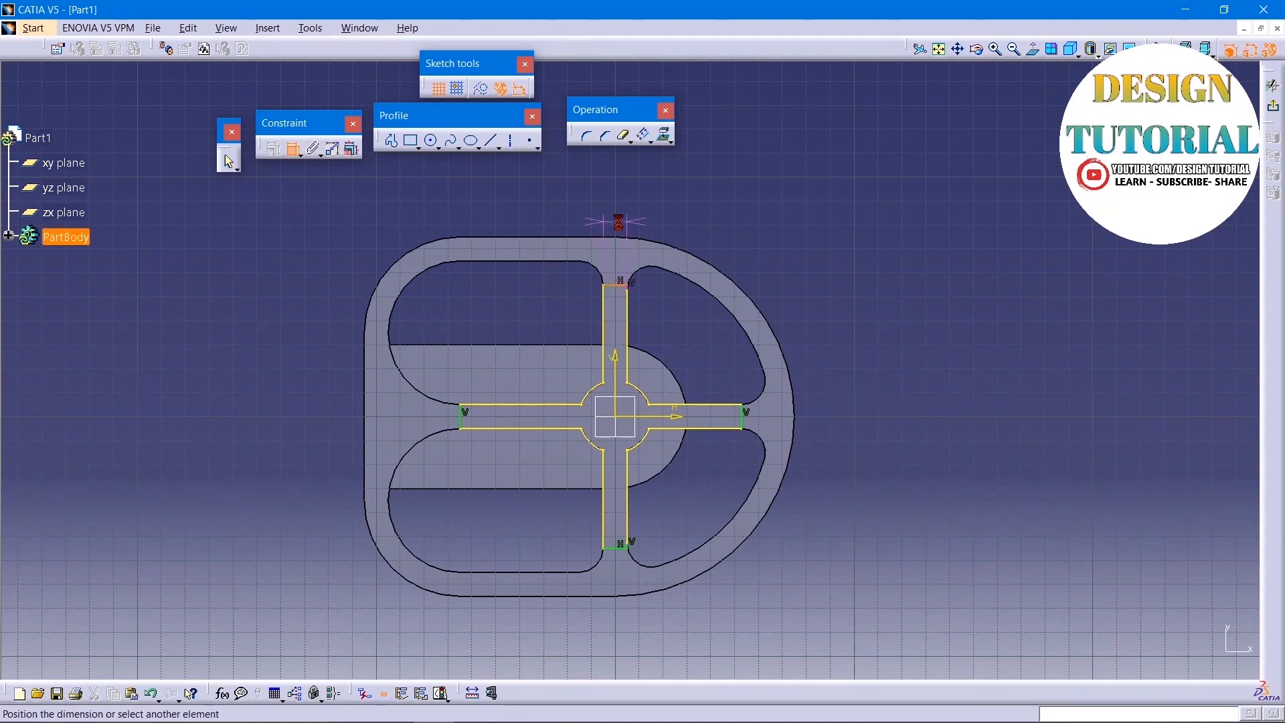
{"action": "left_click", "coordinate": [619, 223]}
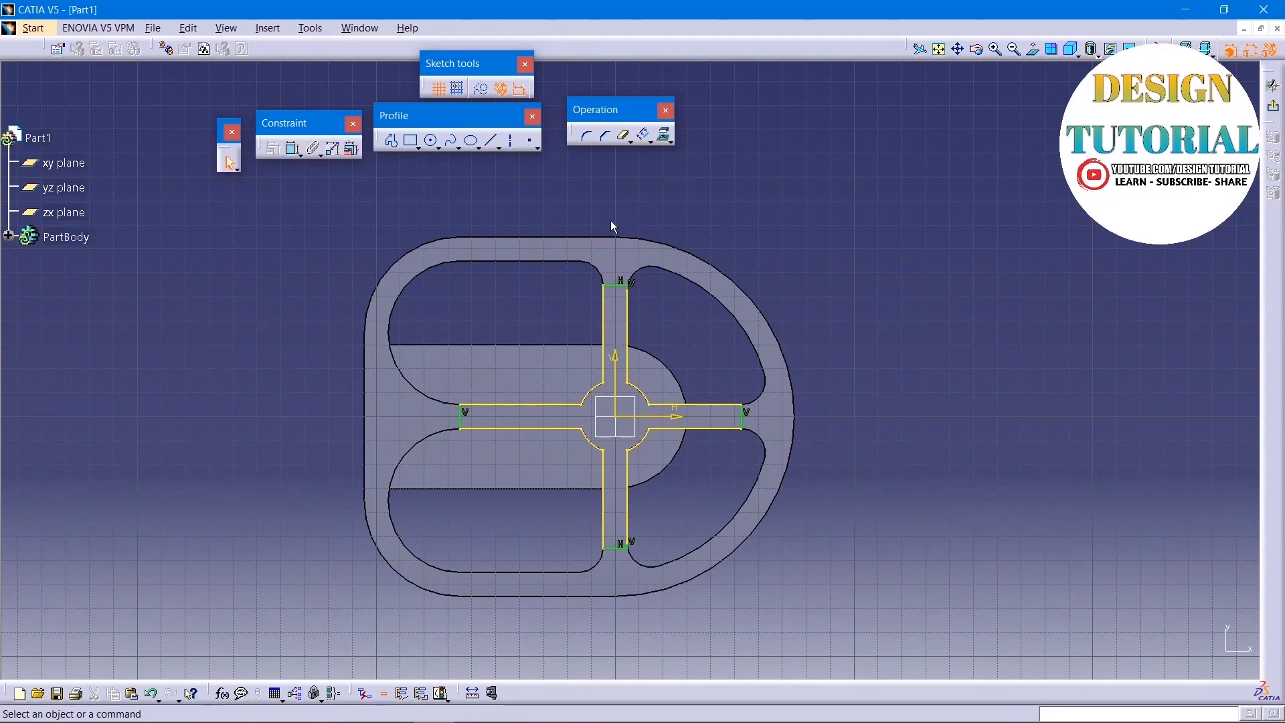
Step: Exit the sketch and cut the spoke-and-hub outline from the top plate as a 10 mm deep pocket
{"action": "left_click", "coordinate": [1273, 105]}
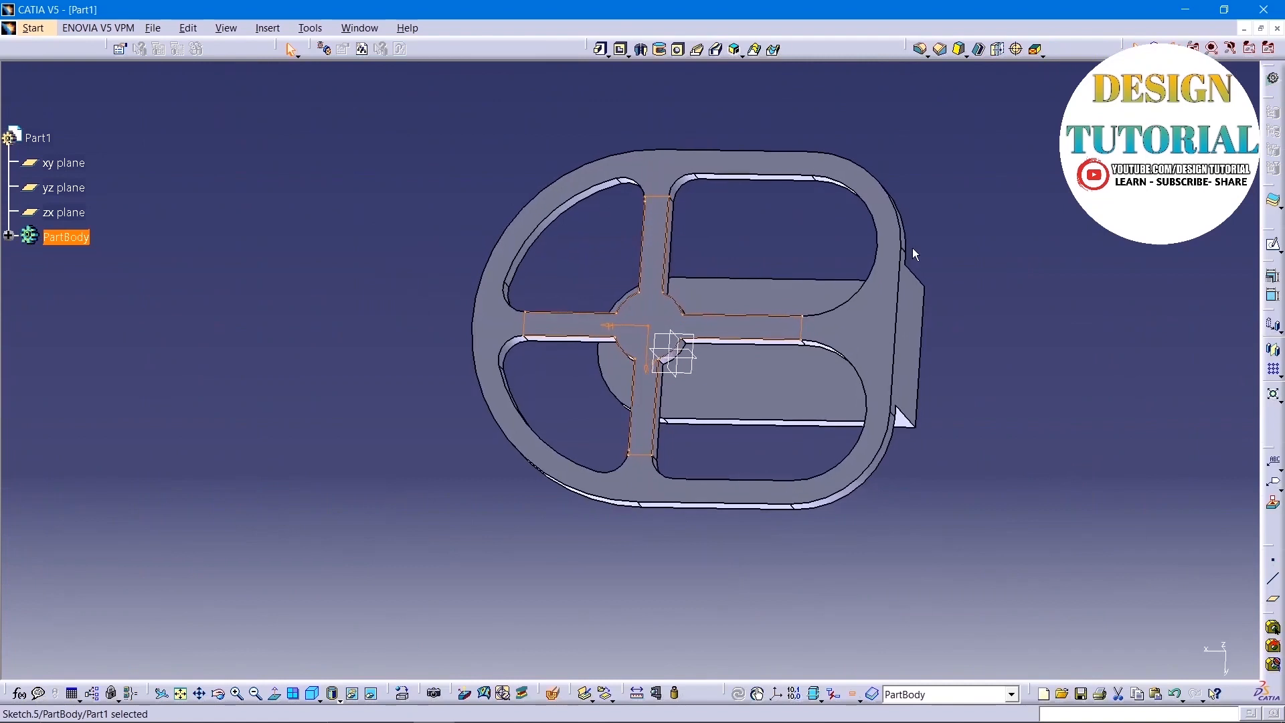
{"action": "left_click", "coordinate": [621, 49]}
{"action": "left_click", "coordinate": [1205, 657]}
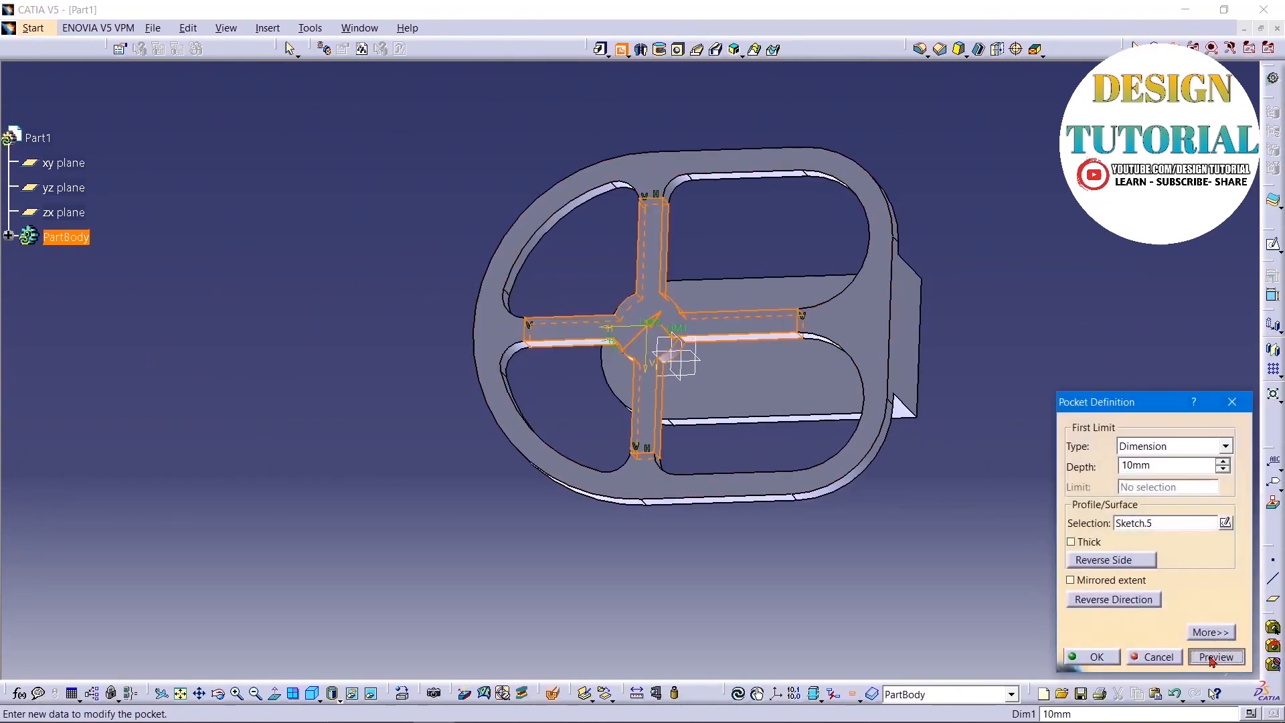
{"action": "left_click", "coordinate": [1091, 656]}
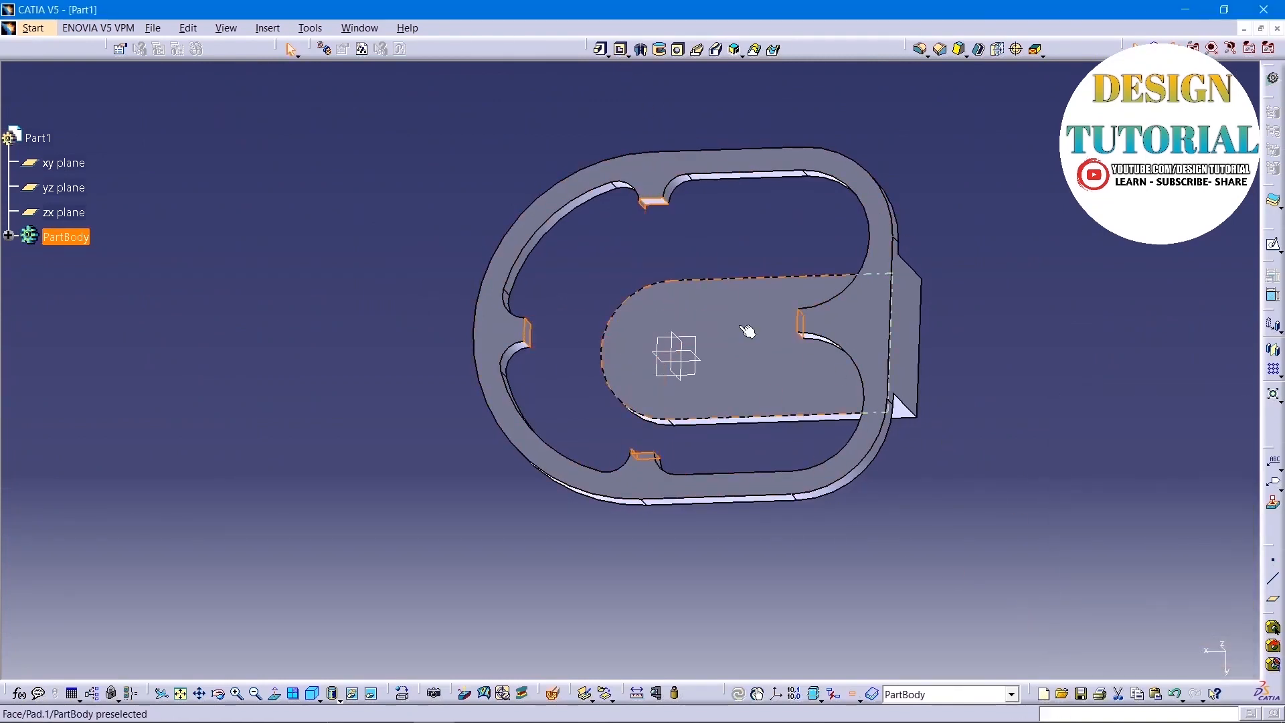
Step: Start a sketch on the base plate's inner face and draw a circle about 29 mm in diameter centred on the origin
{"action": "left_click", "coordinate": [1273, 245]}
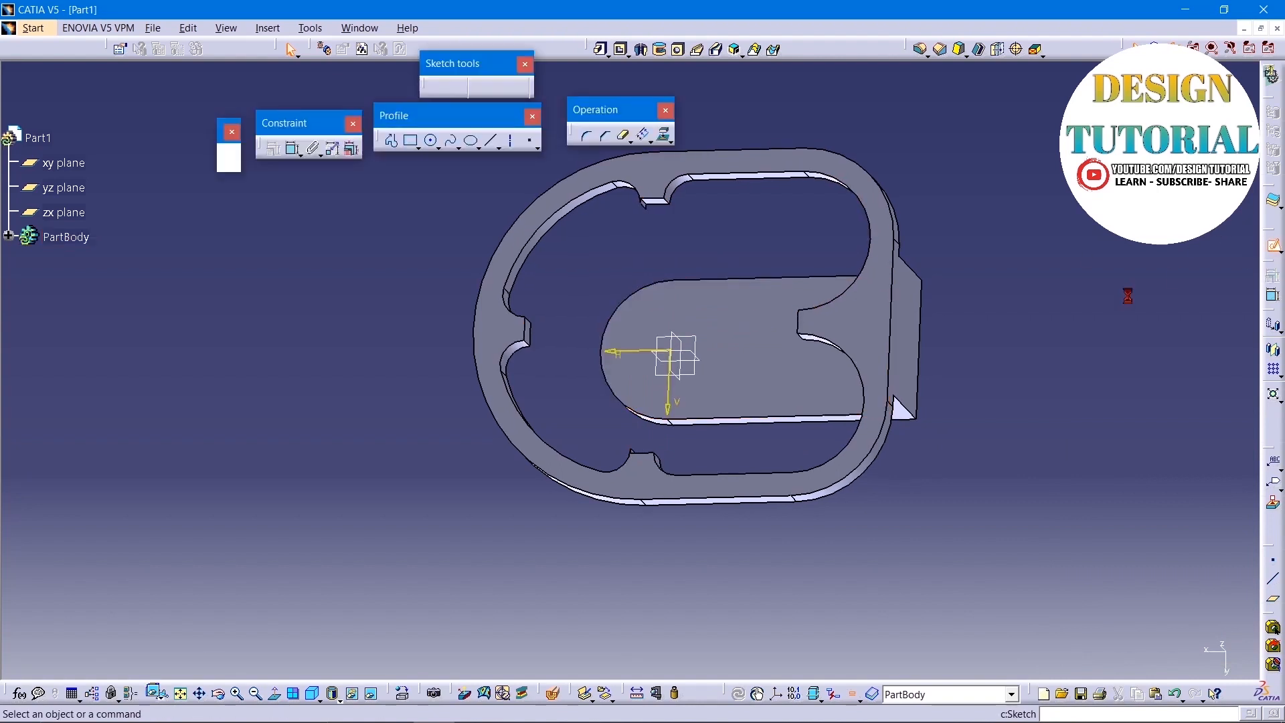
{"action": "left_click", "coordinate": [431, 145]}
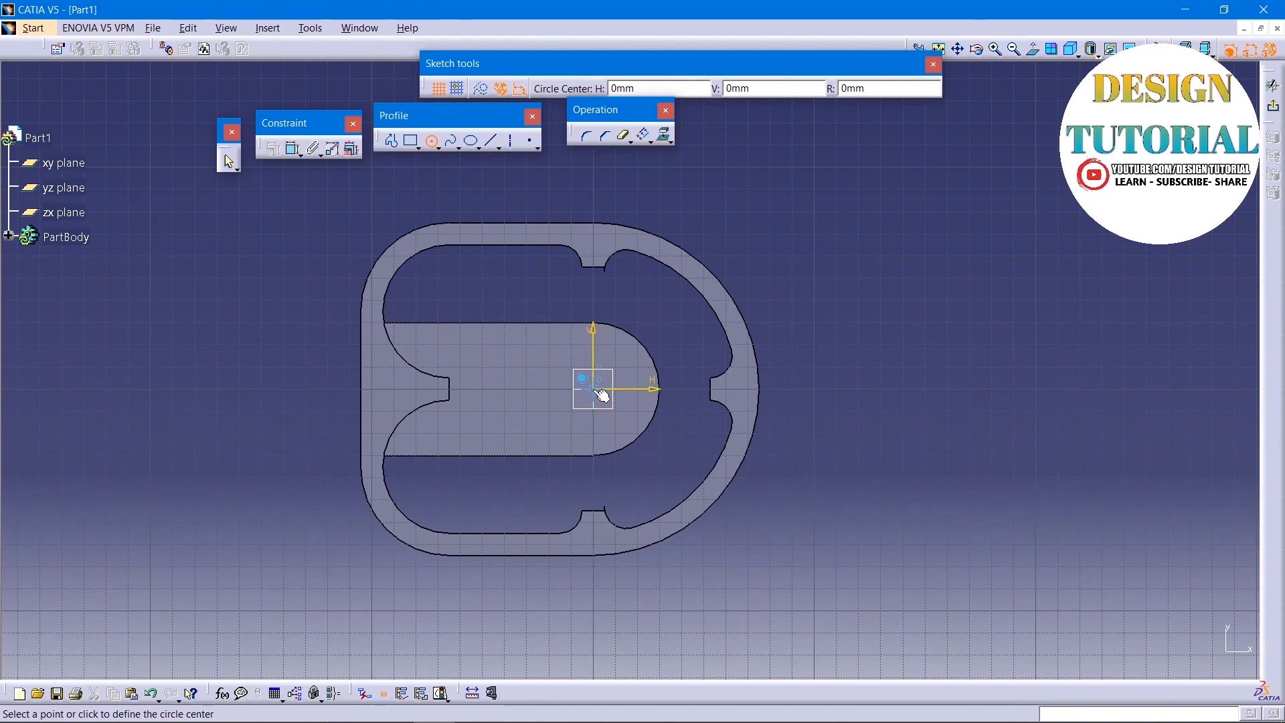
{"action": "left_click", "coordinate": [593, 389]}
{"action": "left_click", "coordinate": [615, 419]}
Step: Dimension the circle as a diameter and set it to 20 mm
{"action": "left_click", "coordinate": [293, 149]}
{"action": "double_click", "coordinate": [772, 202]}
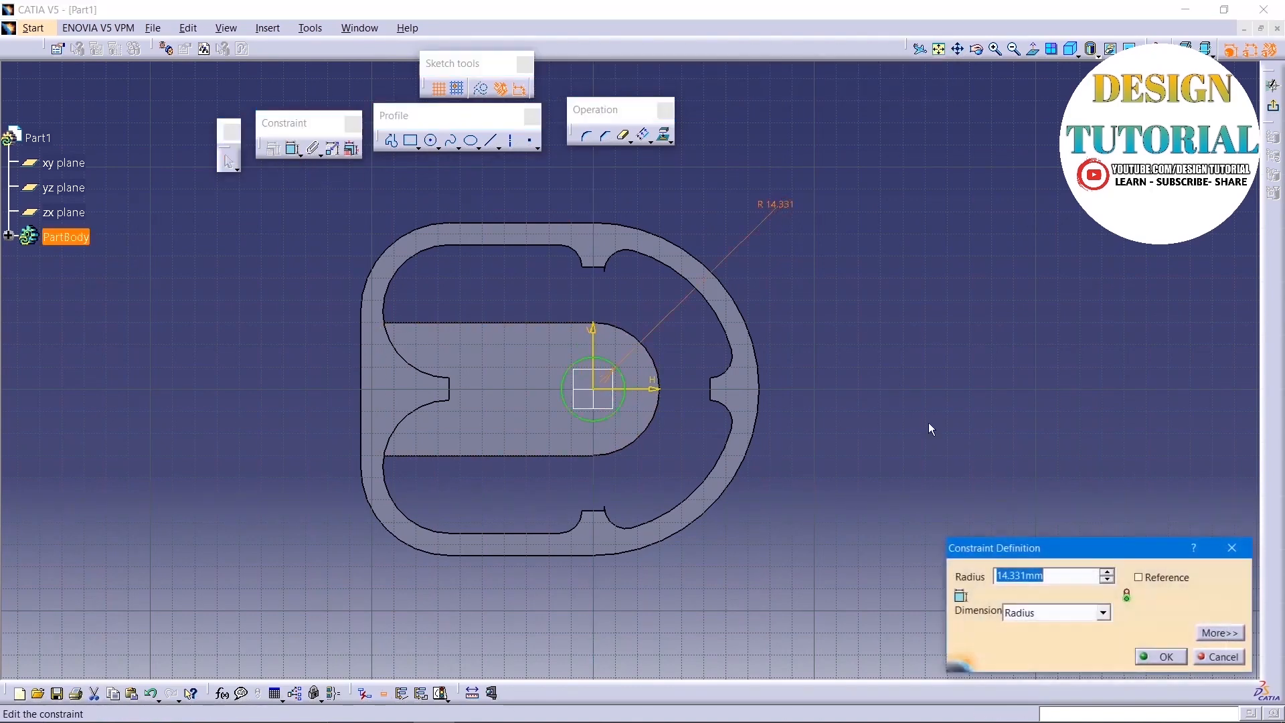
{"action": "left_click", "coordinate": [1103, 613]}
{"action": "left_click", "coordinate": [1061, 643]}
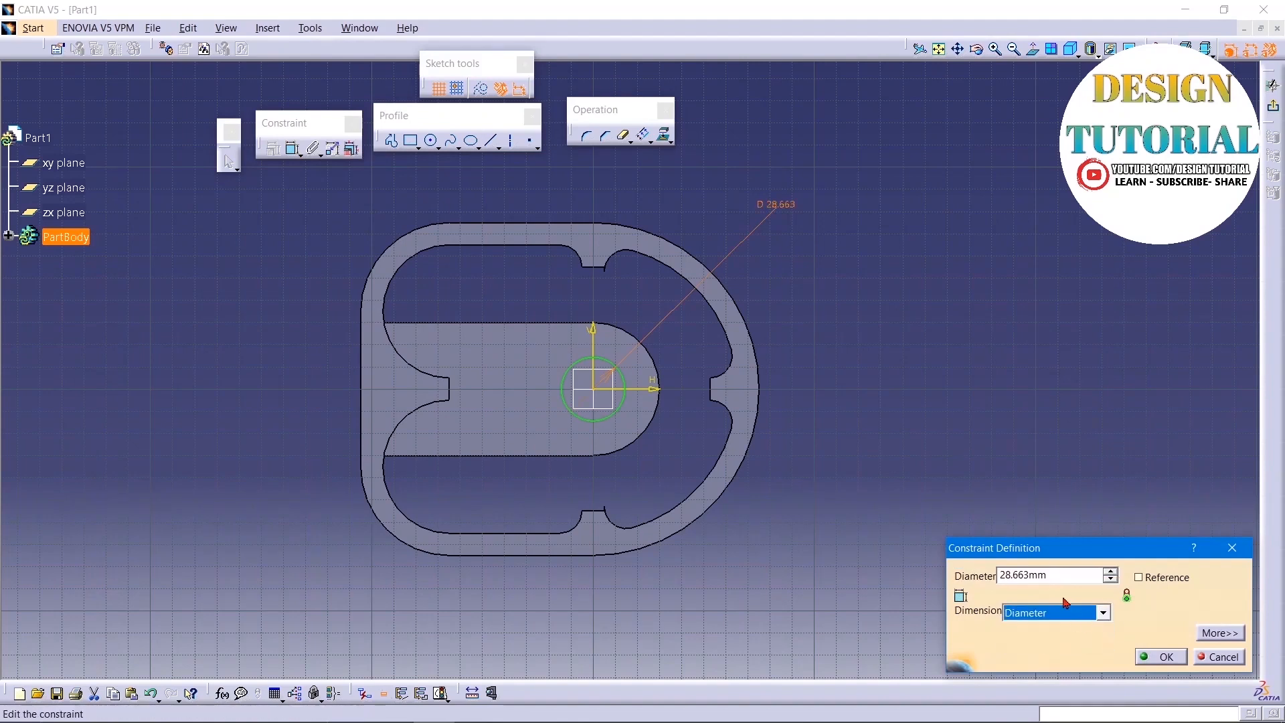
{"action": "double_click", "coordinate": [1062, 576]}
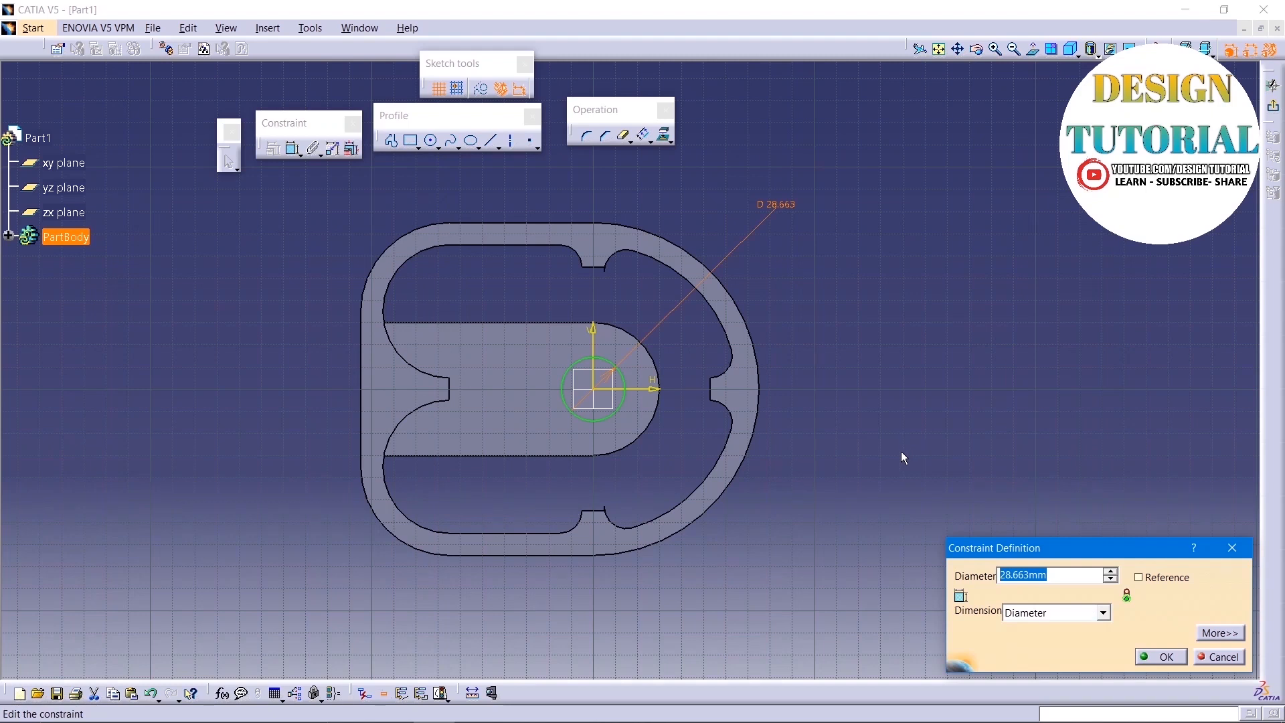
{"action": "type", "text": "20"}
{"action": "key", "text": "Return"}
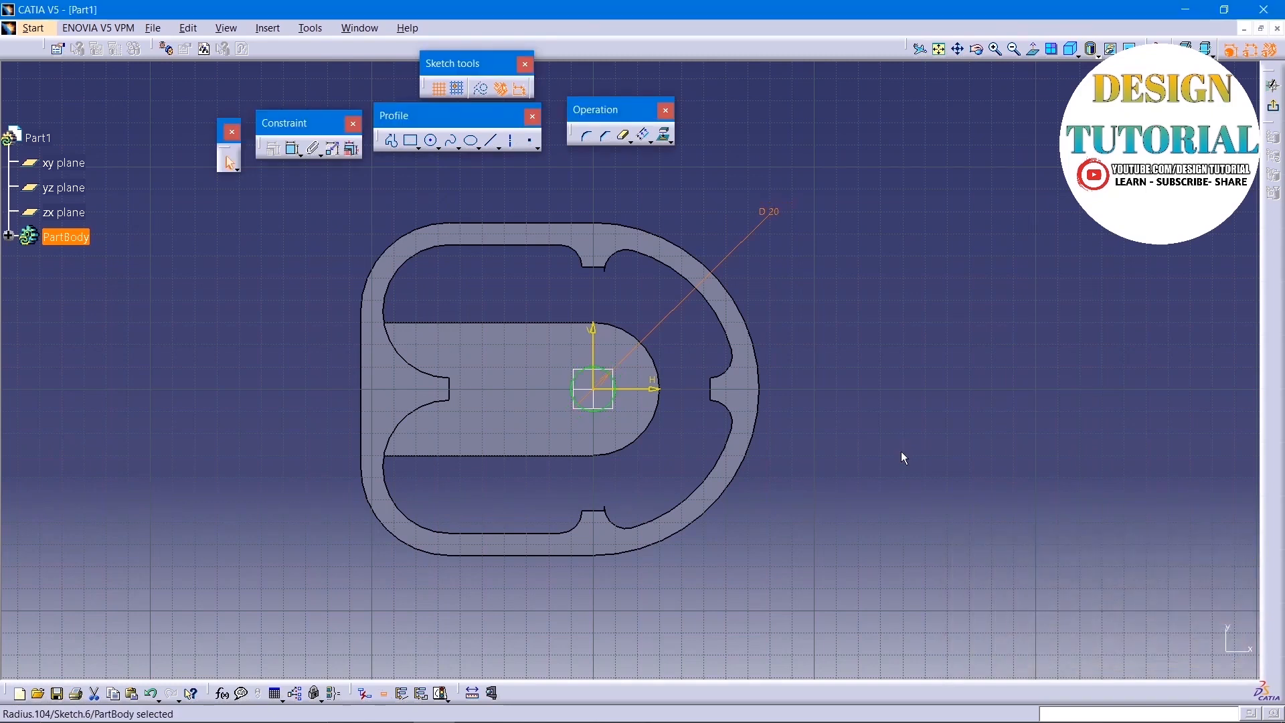
Step: Exit the sketch and extrude the circle as a 60 mm long pad
{"action": "left_click", "coordinate": [1275, 109]}
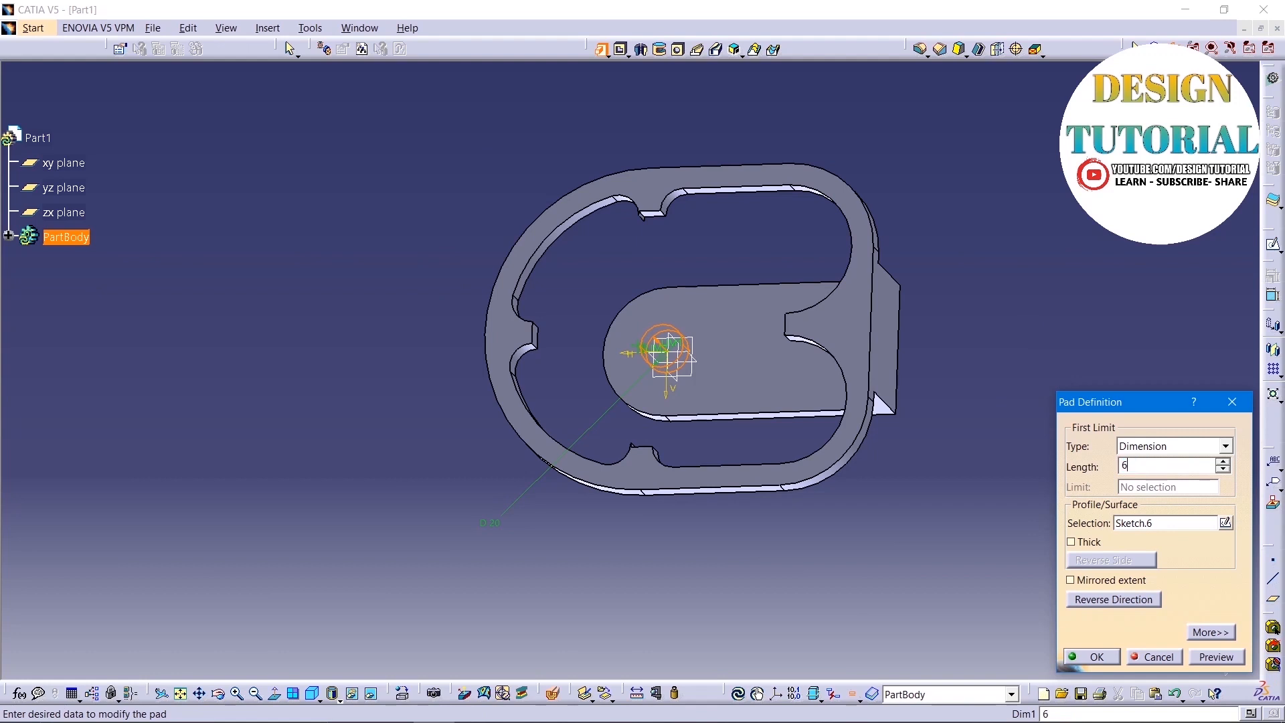
{"action": "left_click", "coordinate": [1111, 310]}
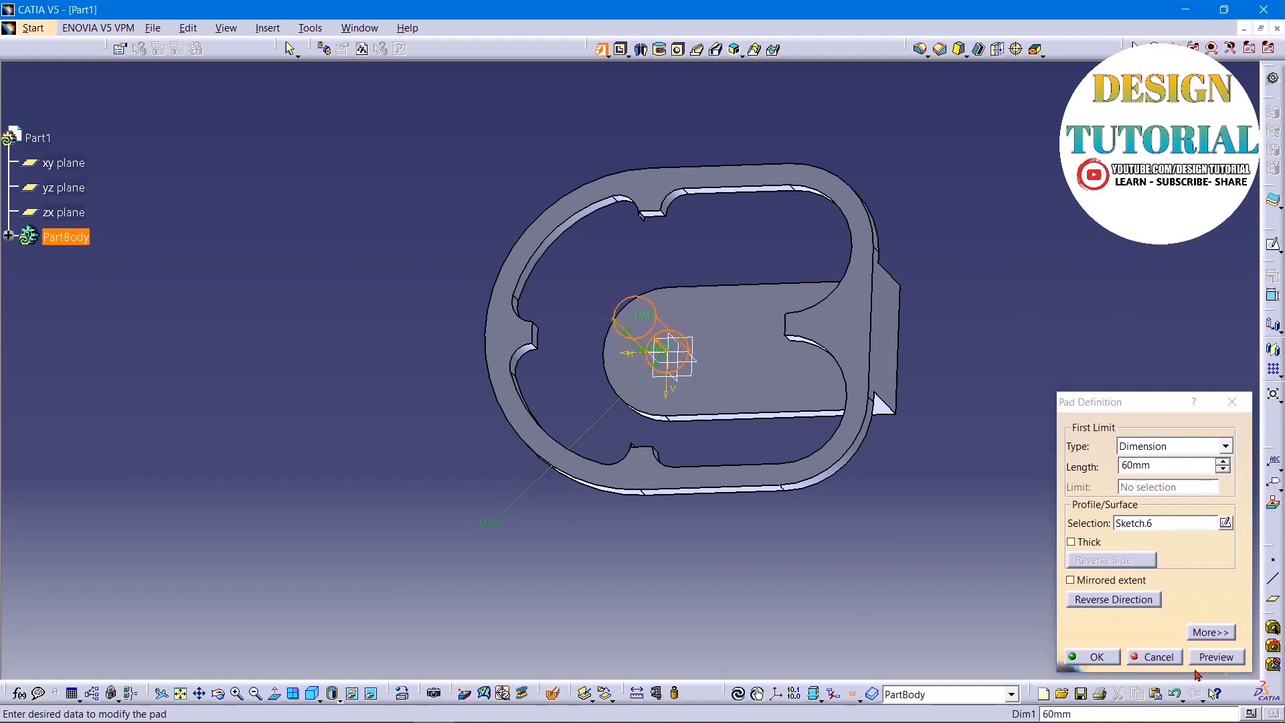
{"action": "left_click", "coordinate": [1095, 657]}
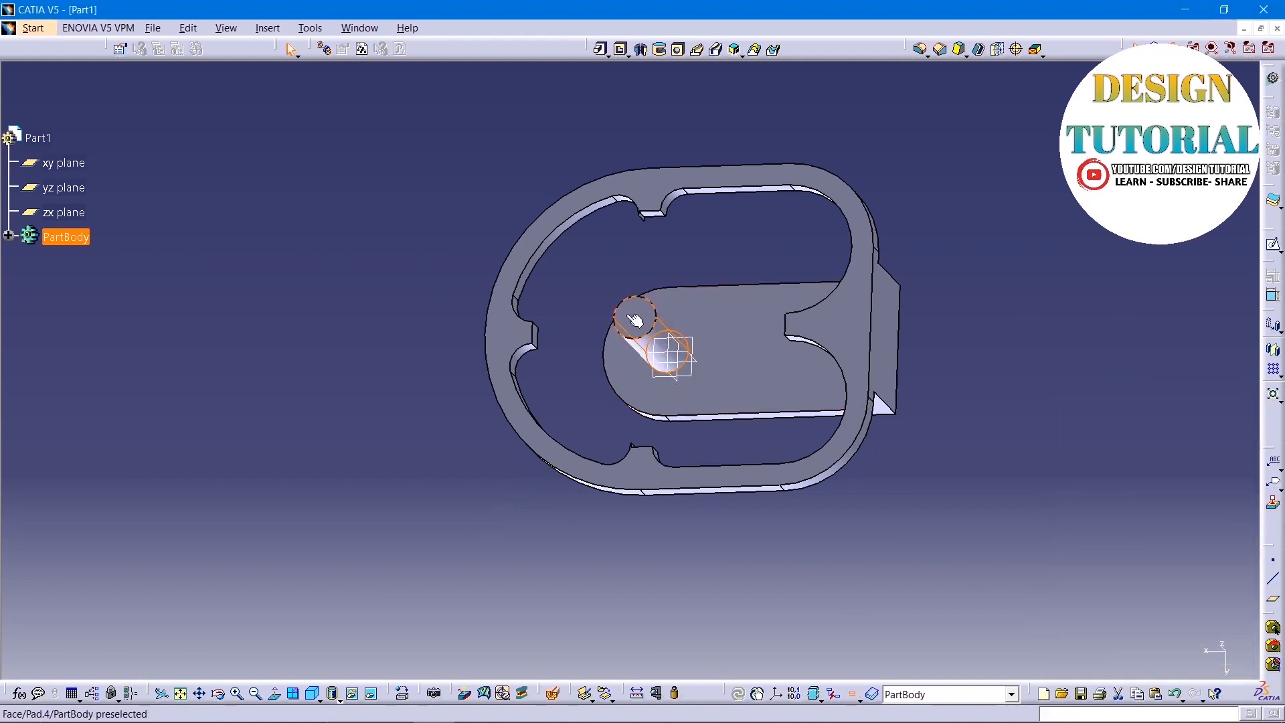
Step: Start a sketch on the cylinder's free end face and draw a circle about 32 mm in diameter centred on the origin
{"action": "left_click", "coordinate": [1273, 245]}
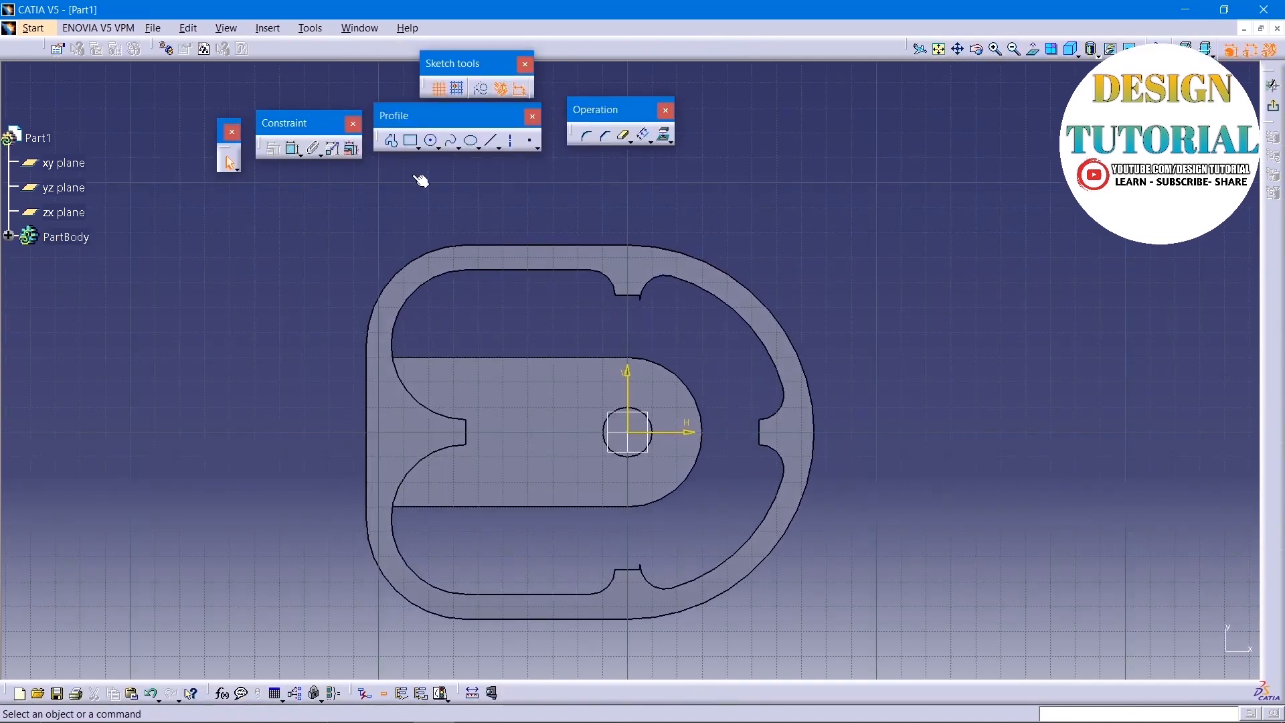
{"action": "left_click", "coordinate": [431, 140]}
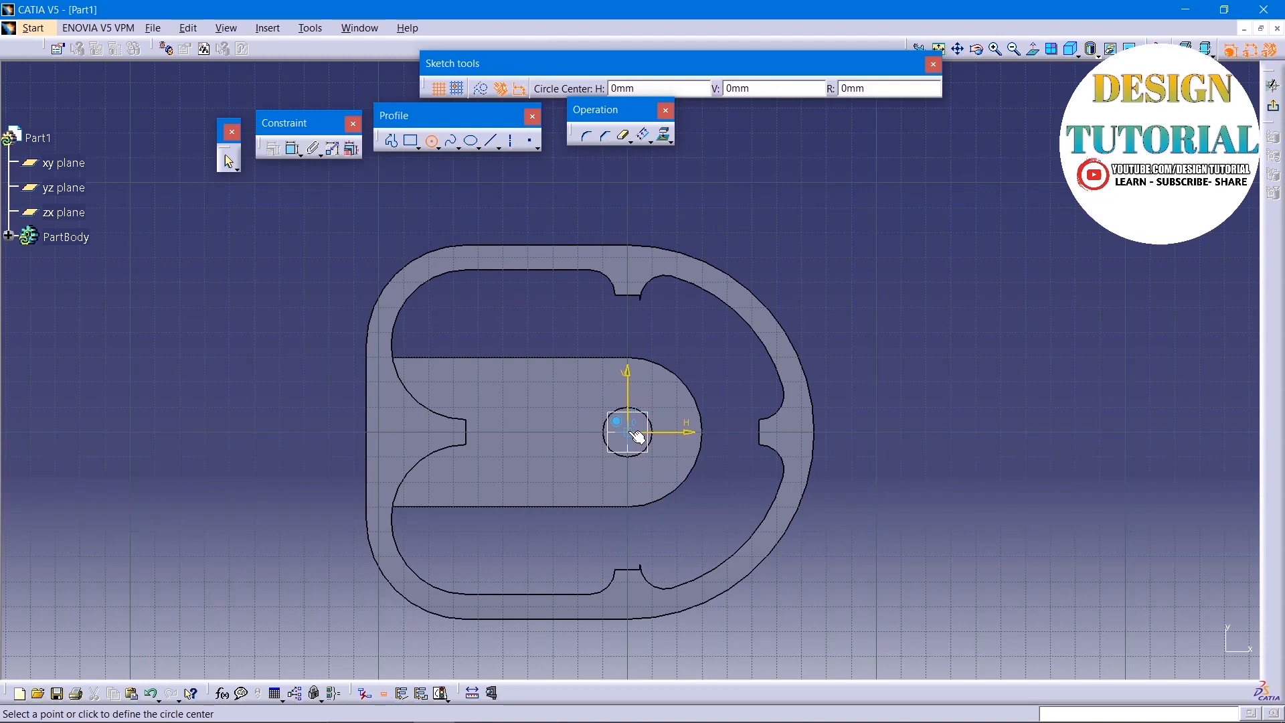
{"action": "left_click", "coordinate": [637, 437]}
{"action": "left_click", "coordinate": [657, 463]}
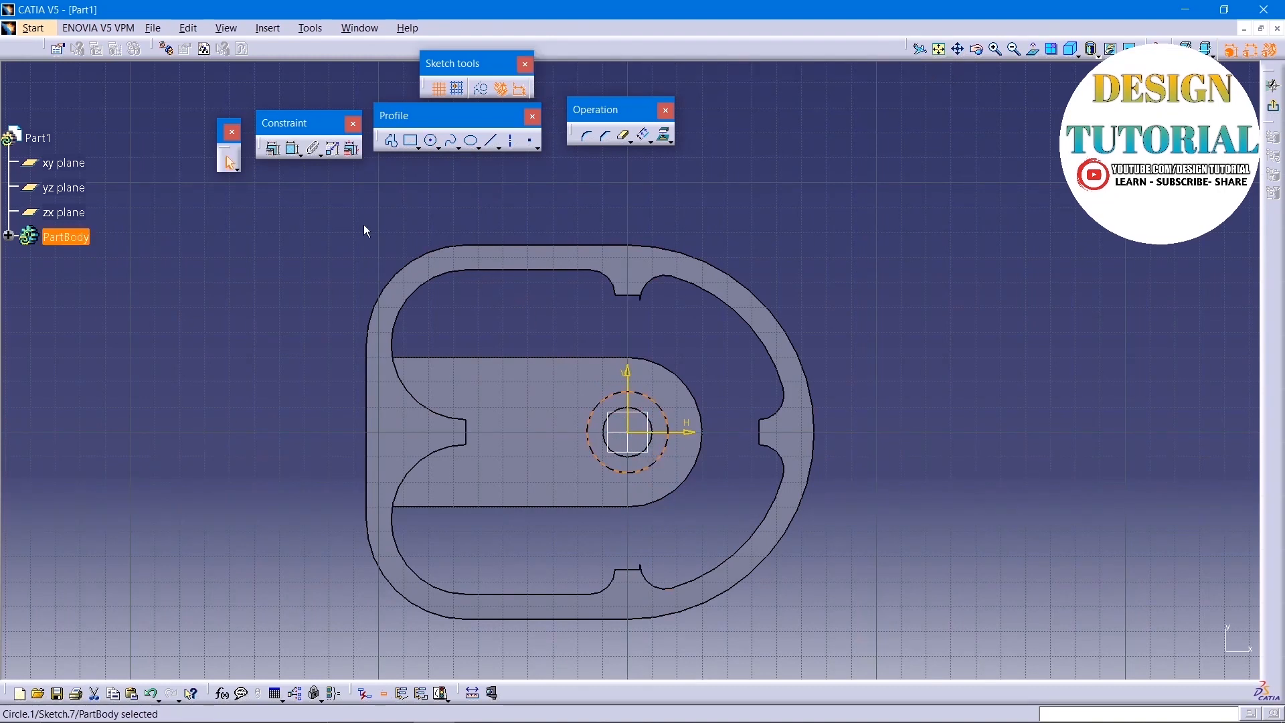
Step: Dimension the new circle on the cylinder's end and set its diameter to 30 mm
{"action": "left_click", "coordinate": [292, 149]}
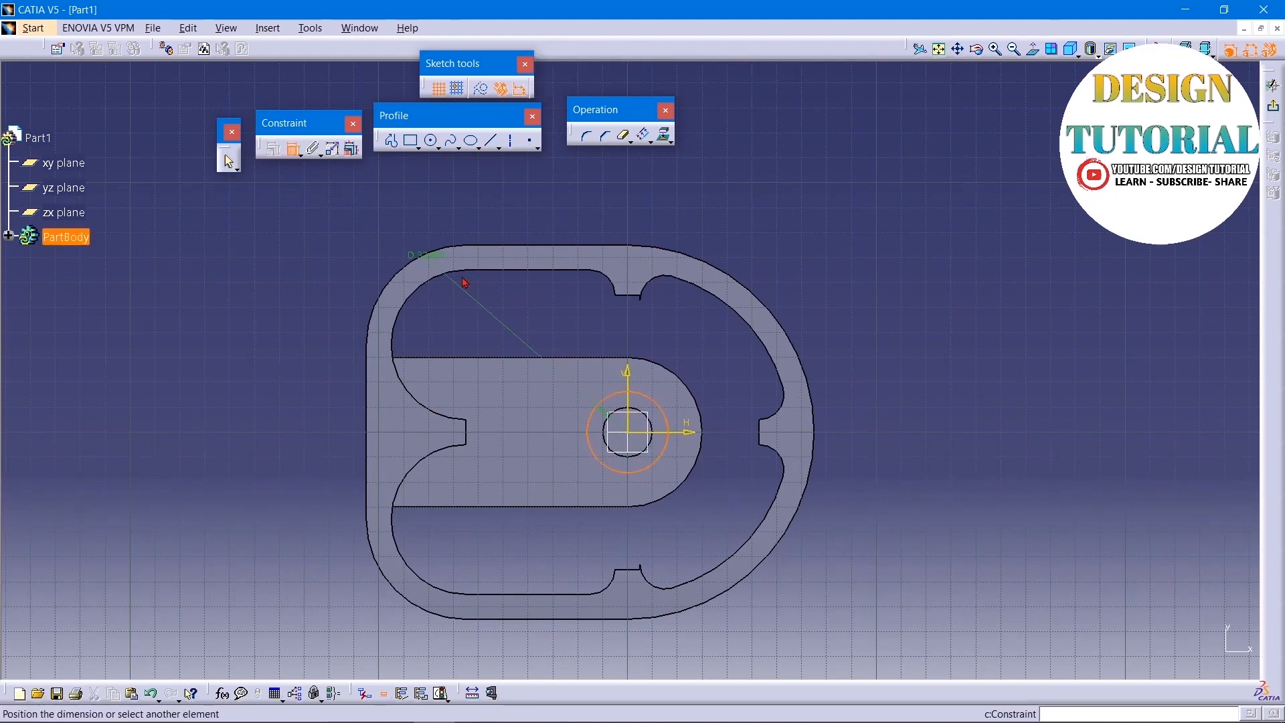
{"action": "double_click", "coordinate": [848, 203]}
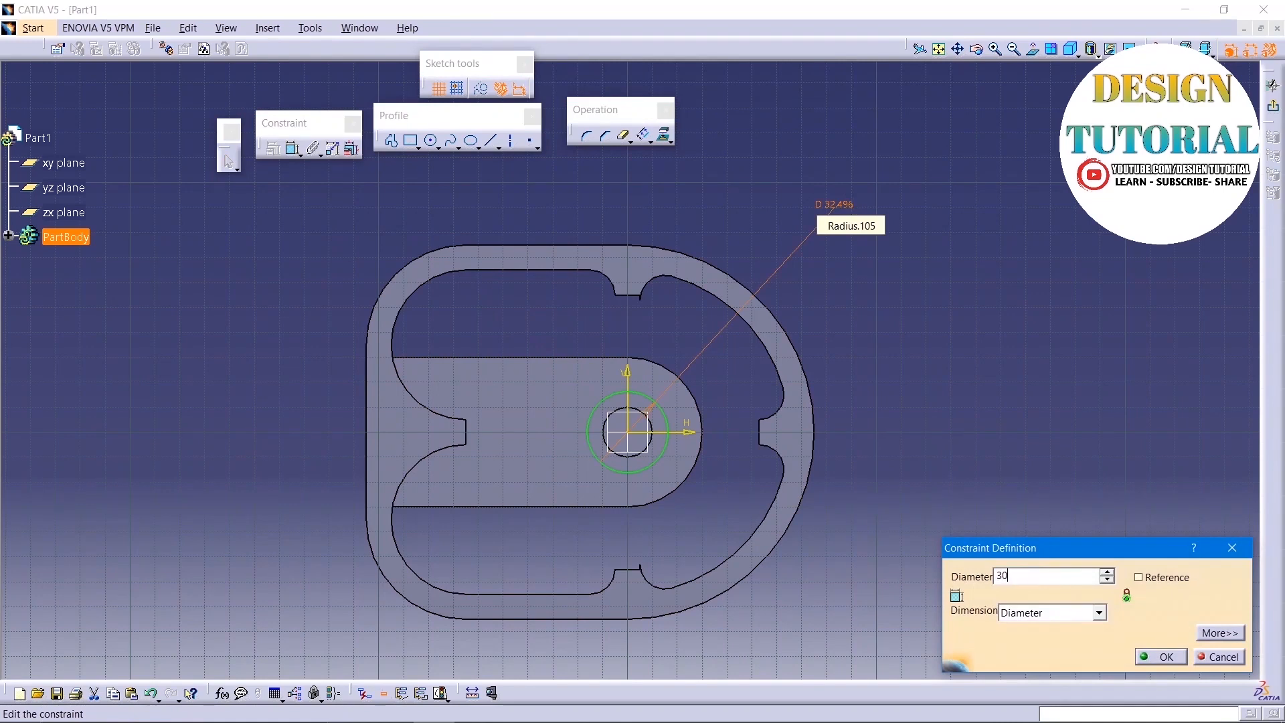
{"action": "key", "text": "Return"}
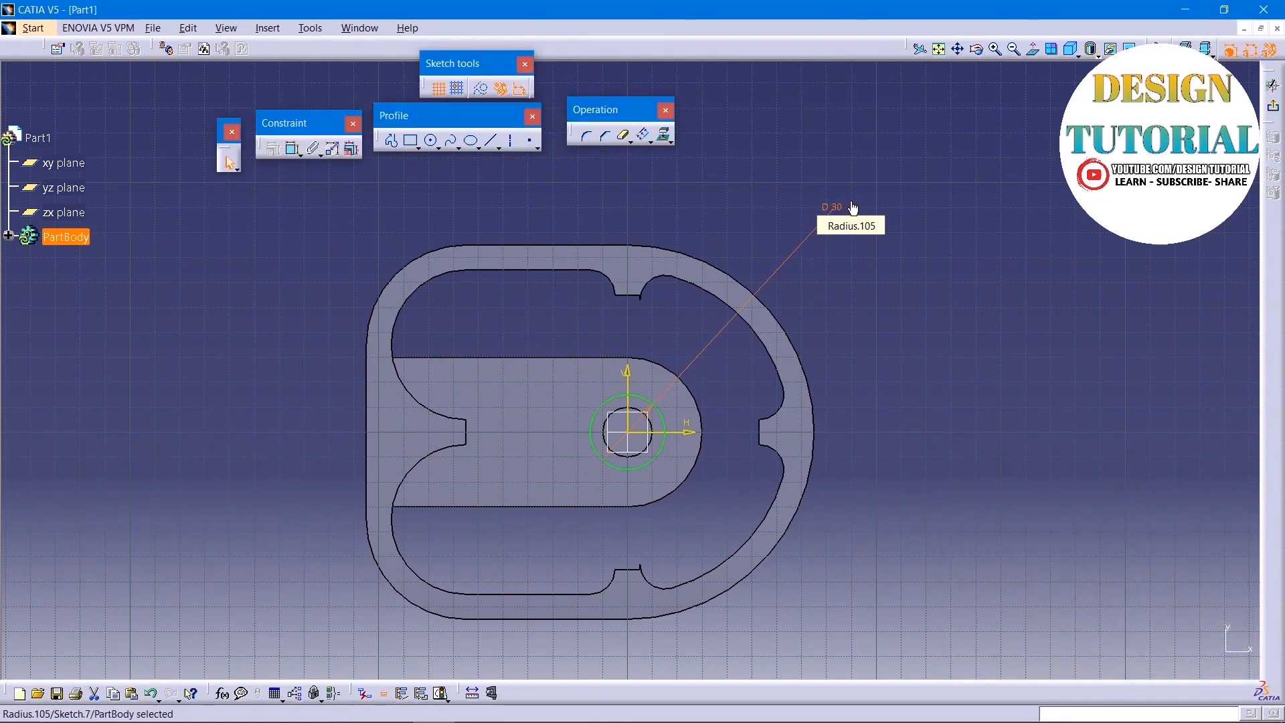
Step: Exit the sketch and extrude the larger circle 10 mm outward as a head on the cylinder
{"action": "left_click", "coordinate": [1274, 107]}
{"action": "left_click", "coordinate": [600, 49]}
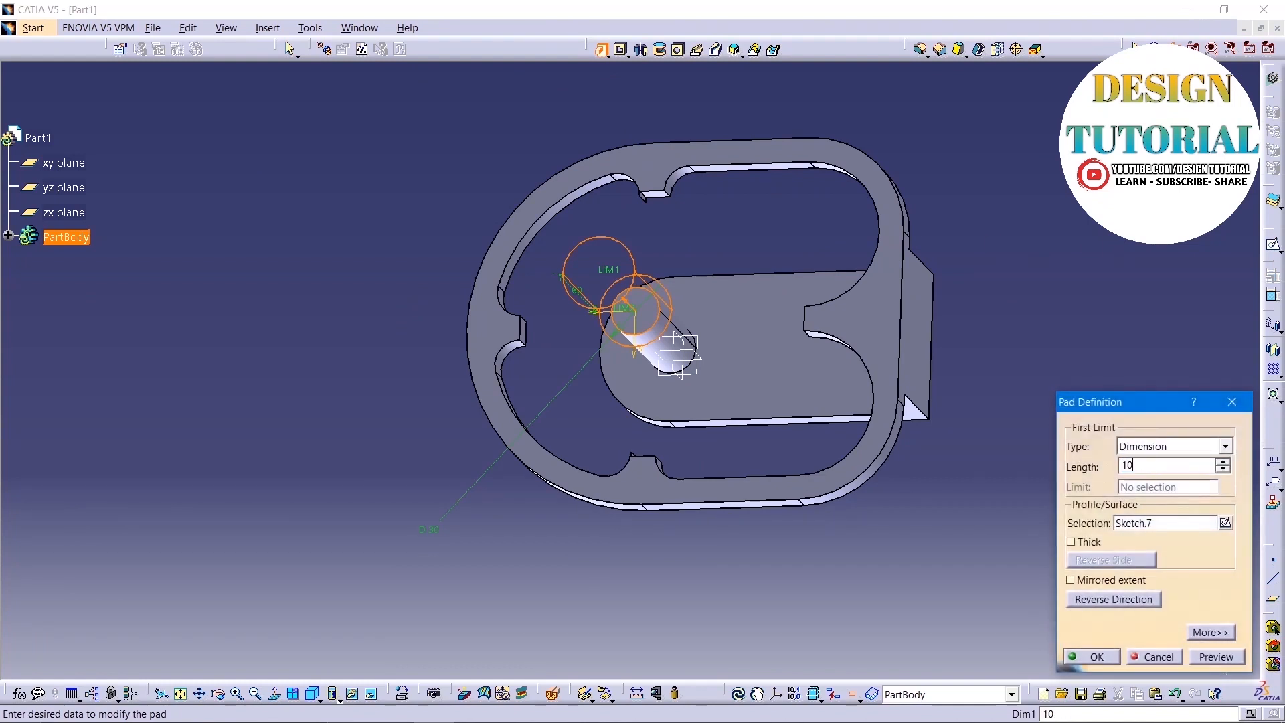
{"action": "key", "text": "Return"}
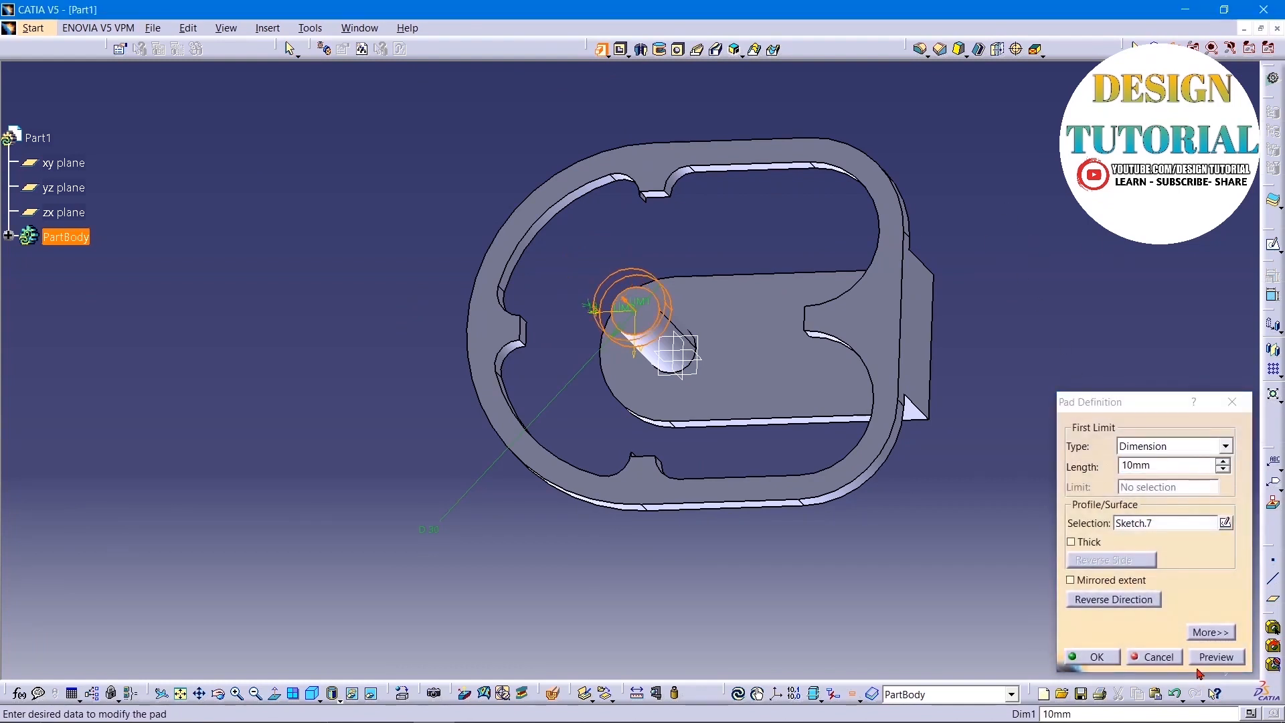
{"action": "left_click", "coordinate": [1096, 657]}
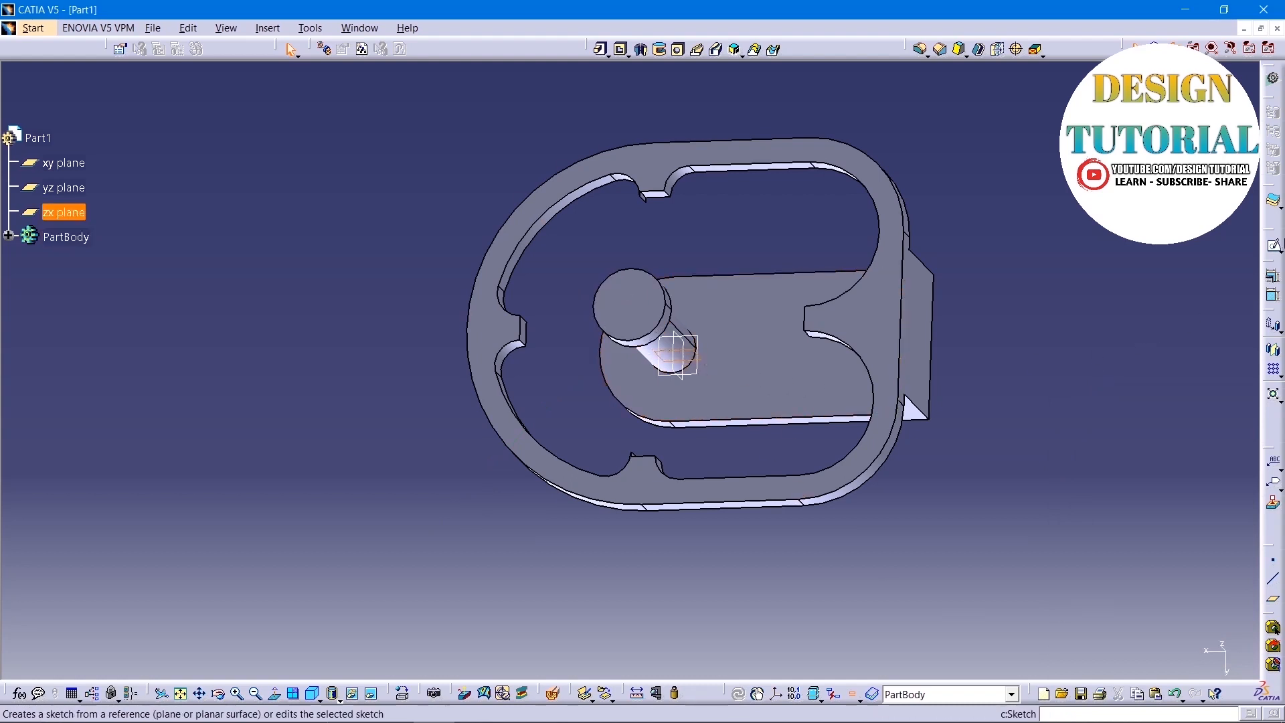
Step: Start a new sketch on the zx plane
{"action": "left_click", "coordinate": [1272, 246]}
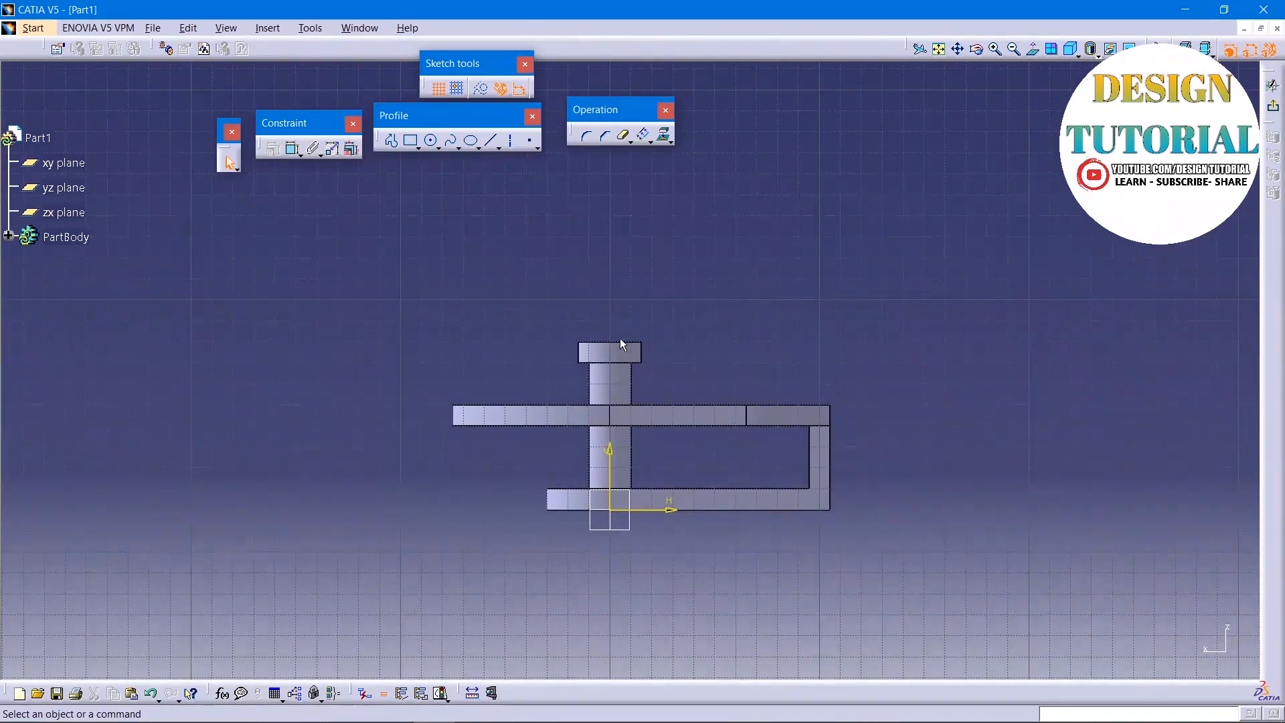
Step: Project the shaft head's upper and lower edges as construction lines and draw a vertical axis through the sketch origin
{"action": "left_click", "coordinate": [664, 134]}
{"action": "left_click", "coordinate": [664, 135]}
{"action": "left_click", "coordinate": [554, 250]}
{"action": "left_click", "coordinate": [511, 141]}
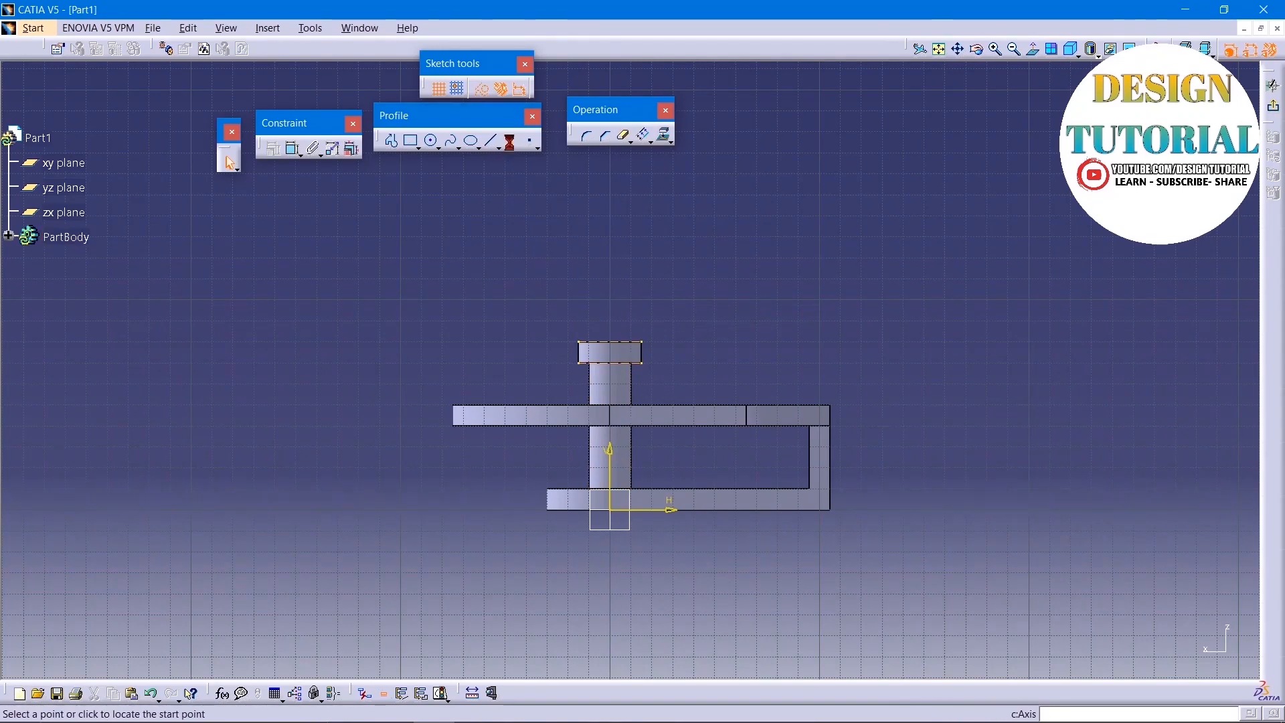
{"action": "left_click", "coordinate": [612, 286]}
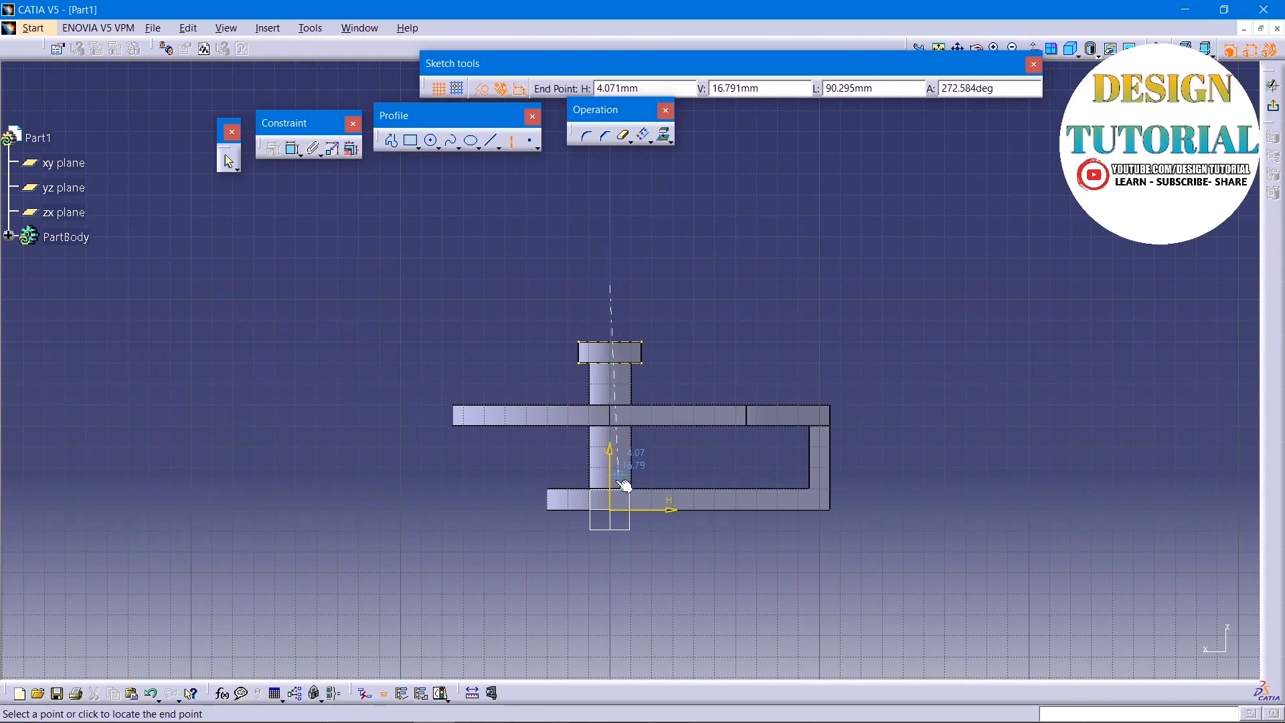
{"action": "left_click", "coordinate": [611, 580]}
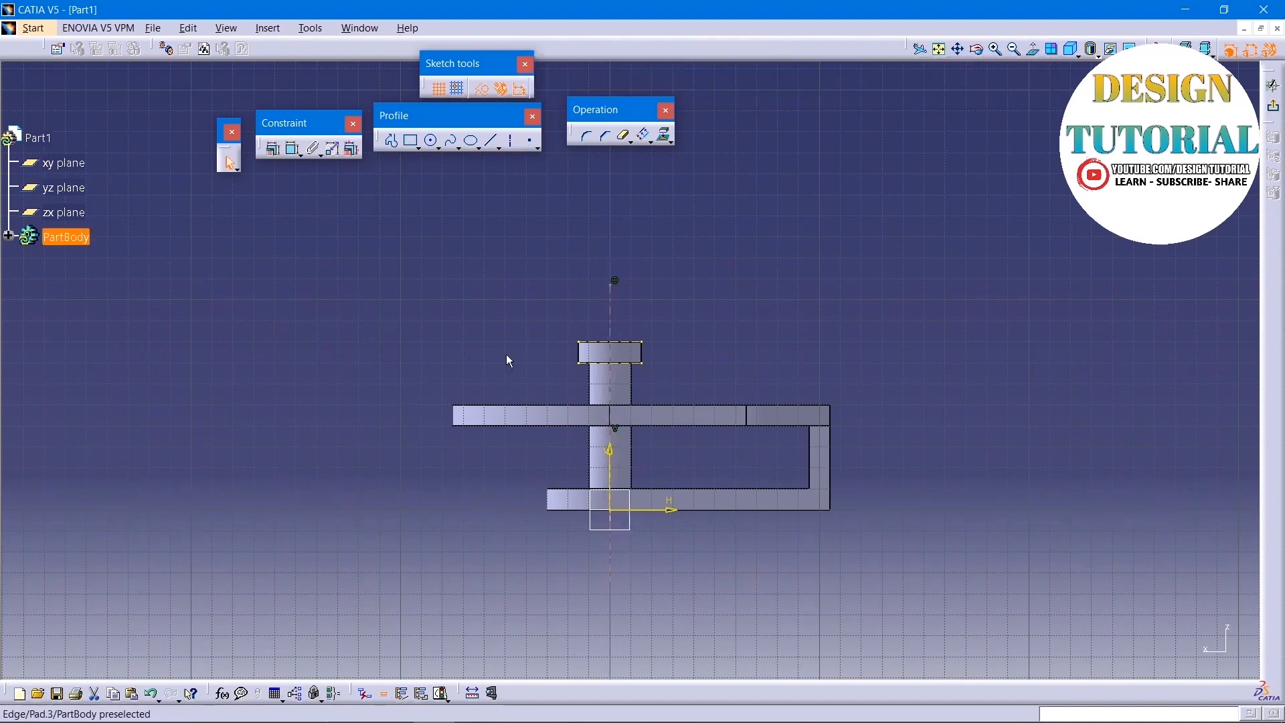
Step: Draw a horizontal line about 35 mm long from the axis along the head's upper edge and a vertical line about 51 mm down from its end
{"action": "left_click", "coordinate": [492, 140]}
{"action": "left_click", "coordinate": [612, 341]}
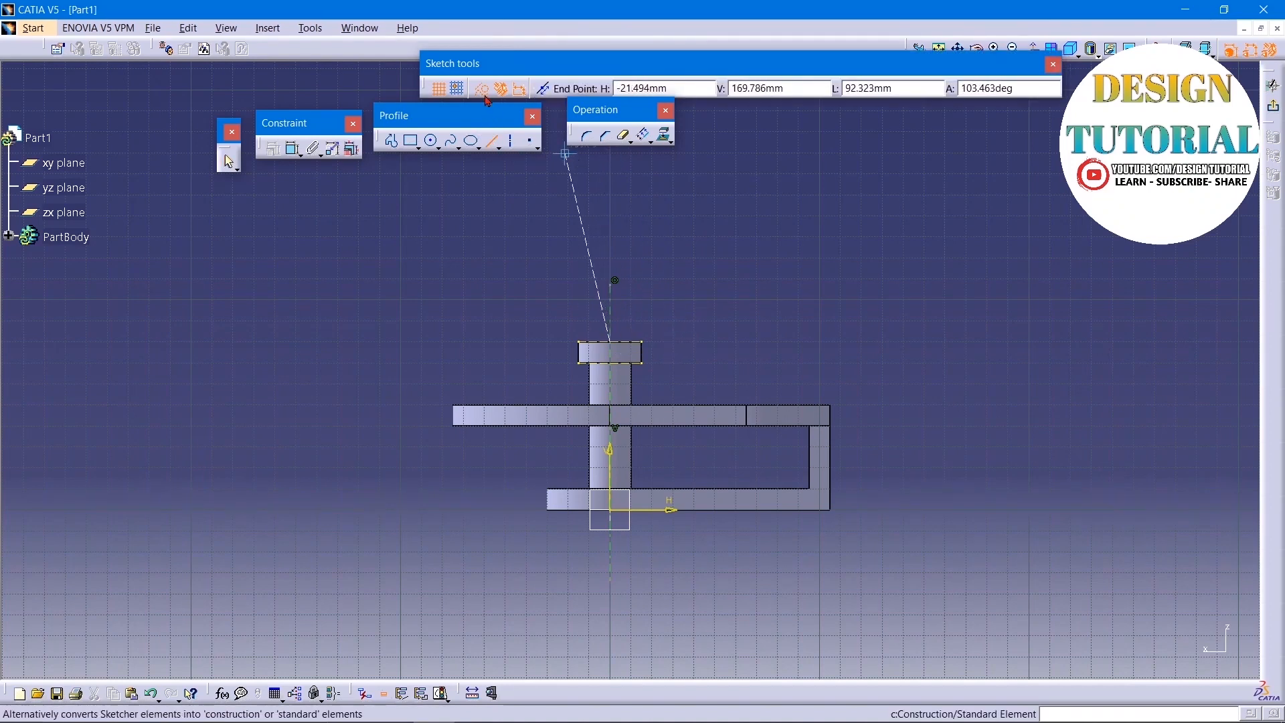
{"action": "left_click", "coordinate": [684, 341]}
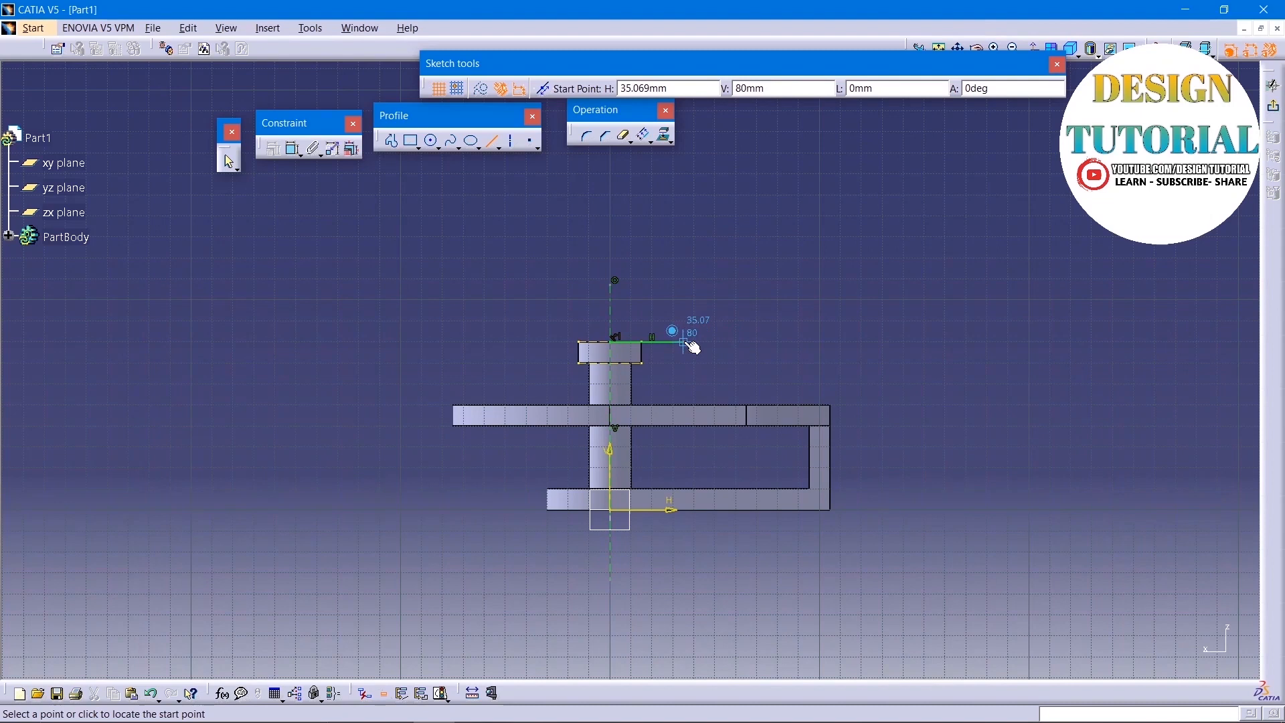
{"action": "left_click", "coordinate": [684, 343]}
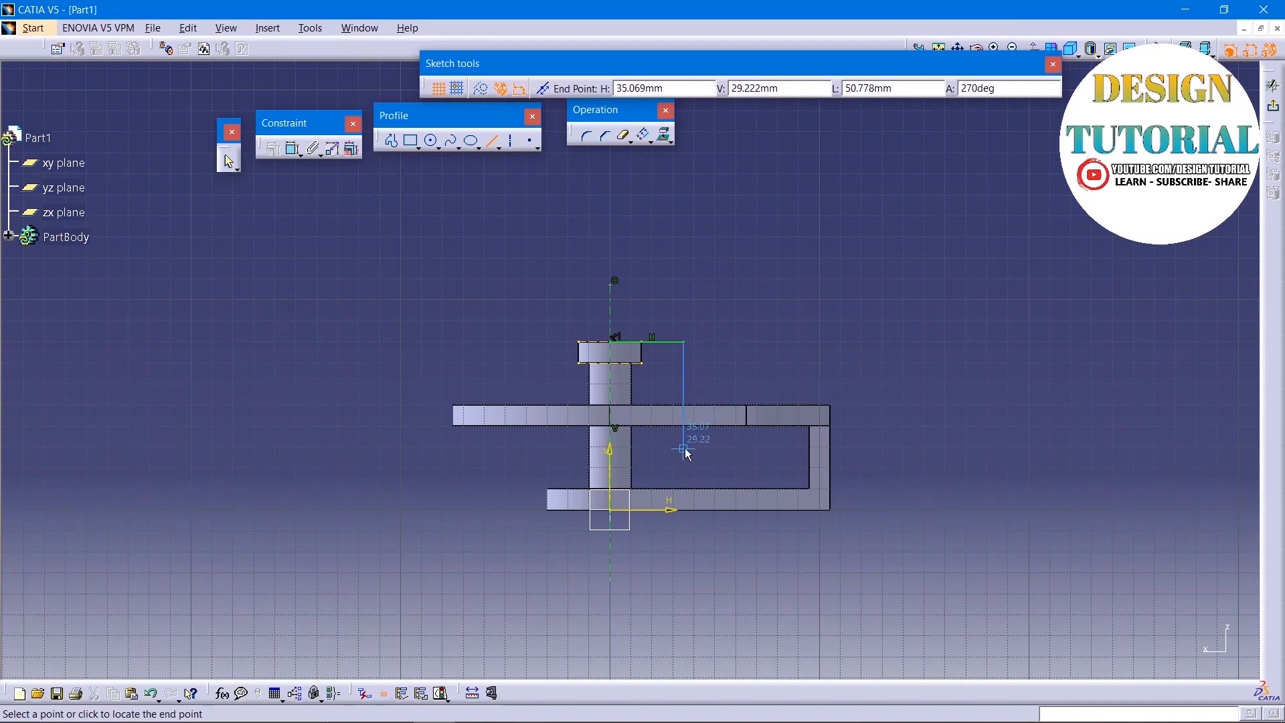
{"action": "left_click", "coordinate": [683, 448]}
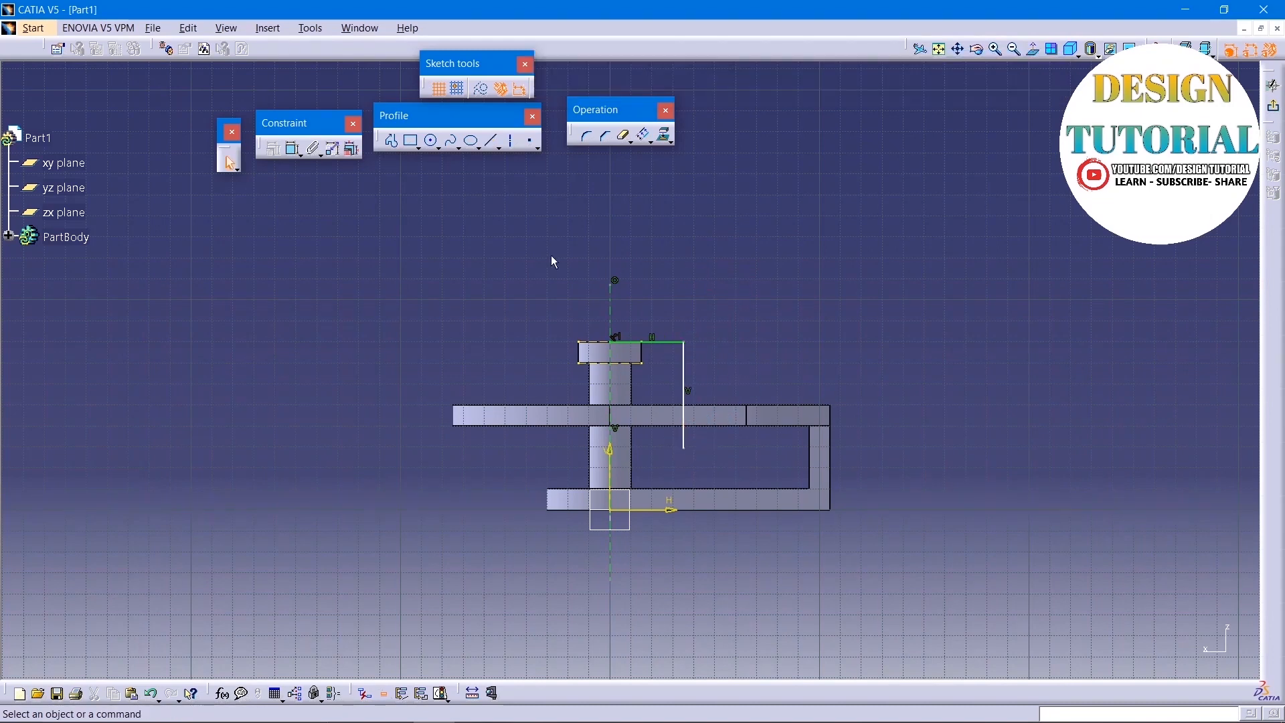
Step: Project the upper, lower and end edges of the rounded top plate onto the sketch plane
{"action": "left_click", "coordinate": [737, 406]}
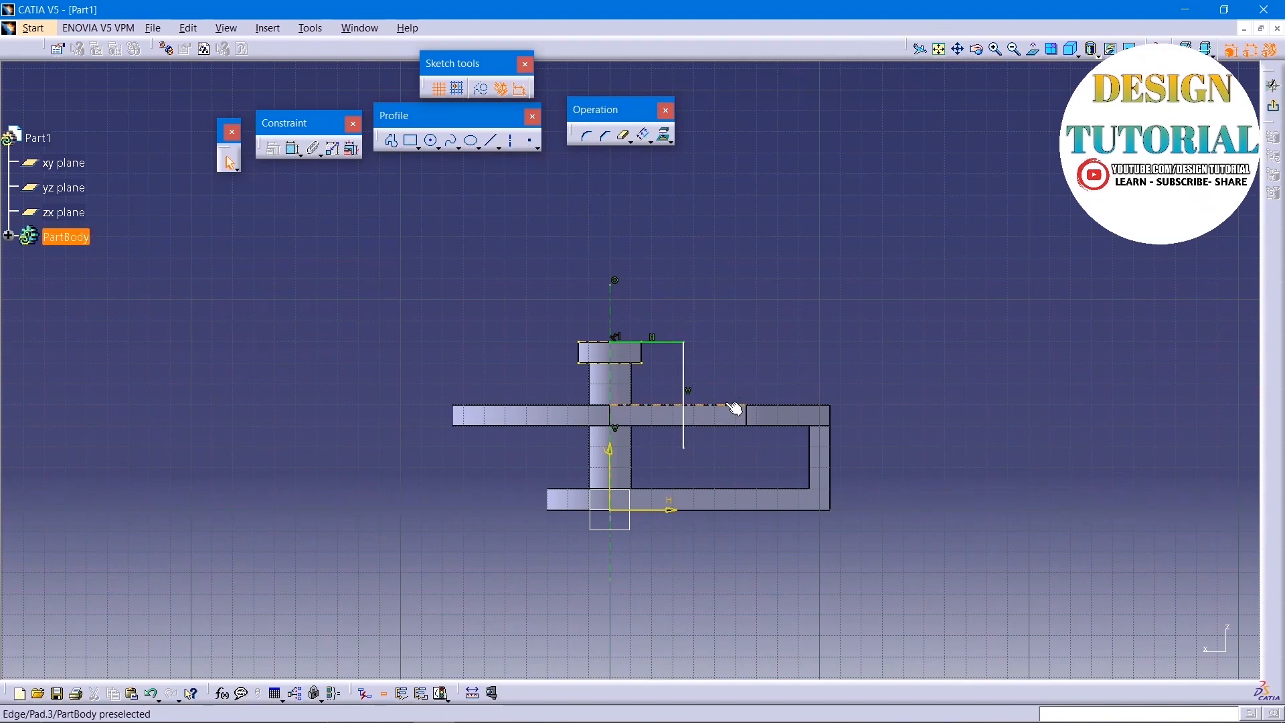
{"action": "left_click", "coordinate": [664, 134]}
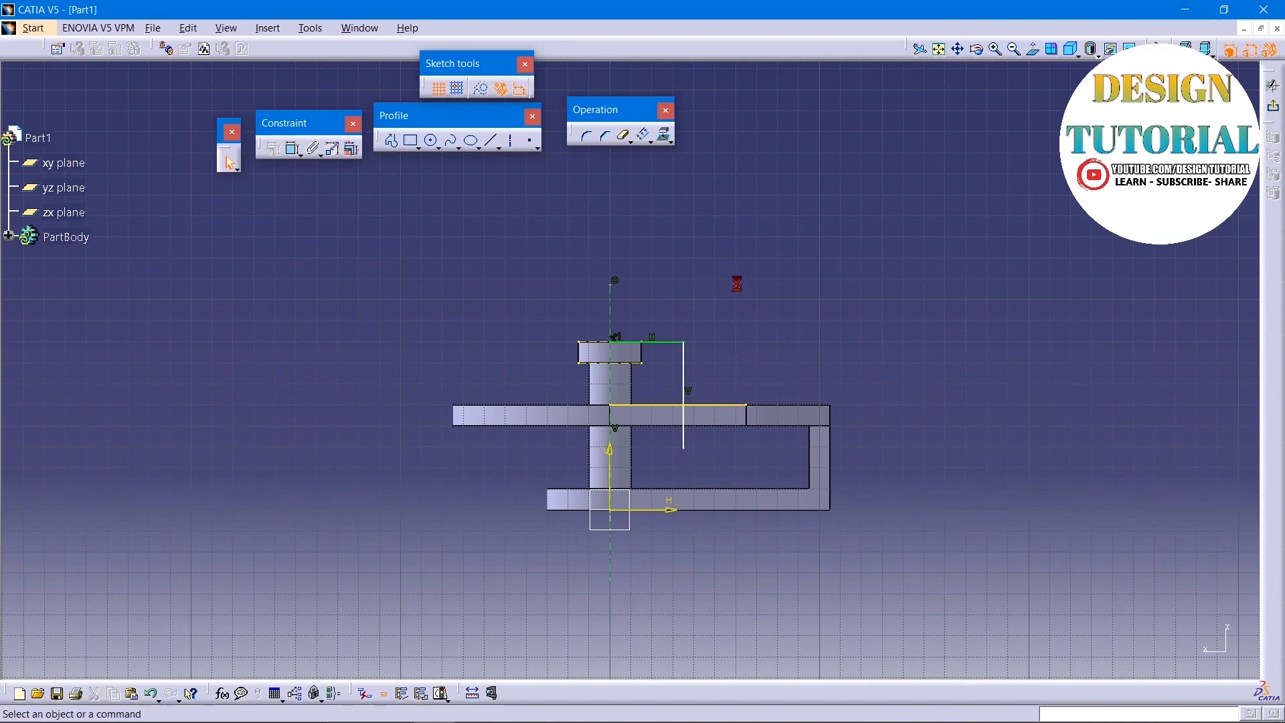
{"action": "left_click", "coordinate": [722, 427]}
{"action": "left_click", "coordinate": [664, 135]}
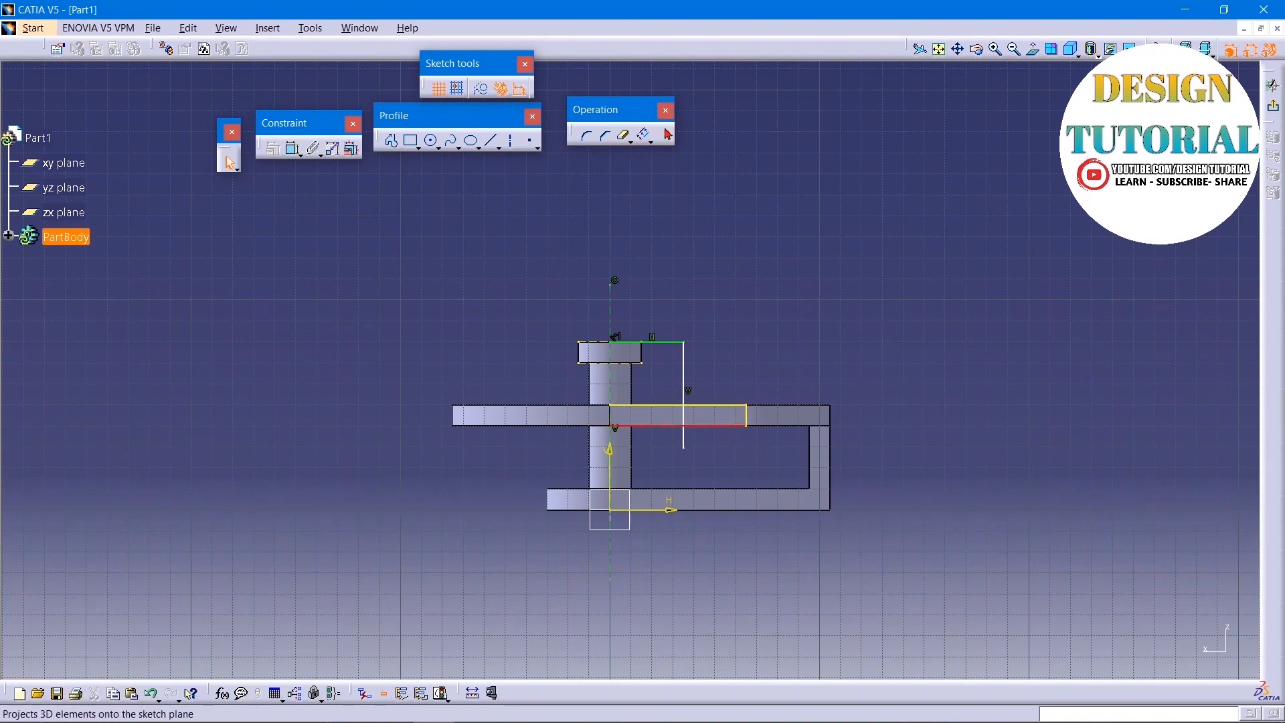
Step: Draw a horizontal line about 21 mm long from the axis along the head's underside and a vertical line from its end down past the plate
{"action": "left_click", "coordinate": [493, 140]}
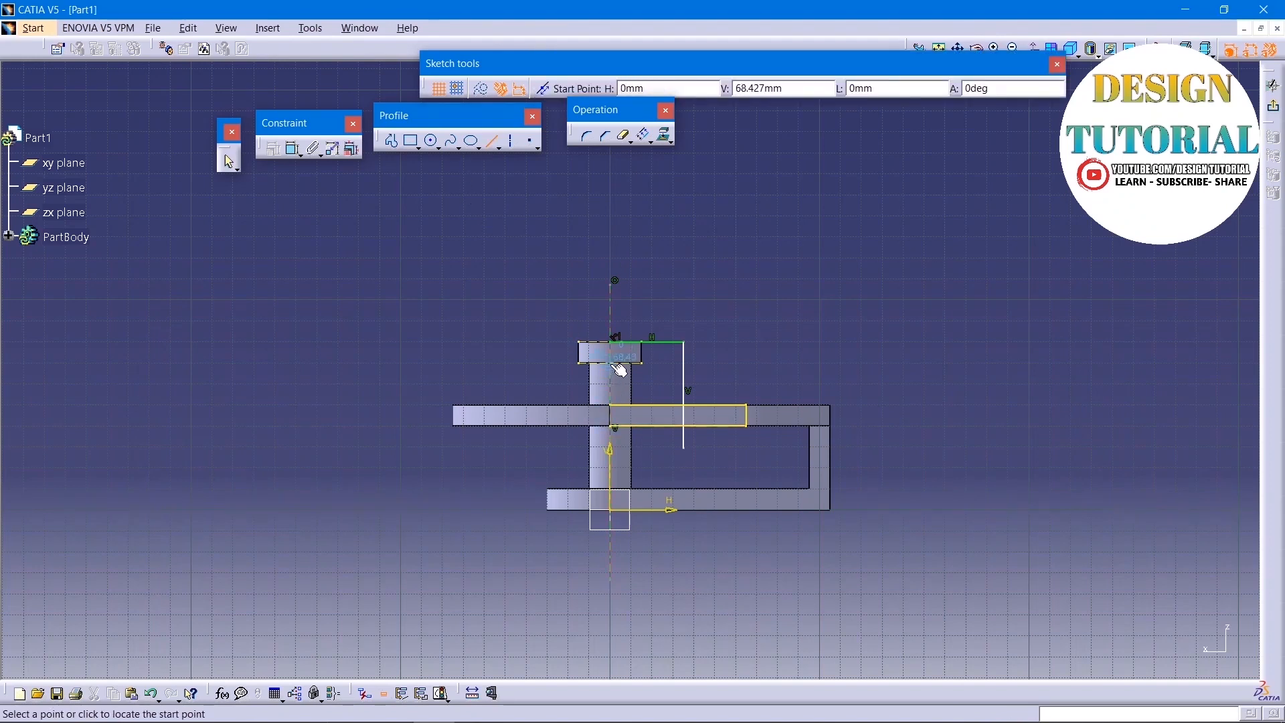
{"action": "left_click", "coordinate": [619, 367]}
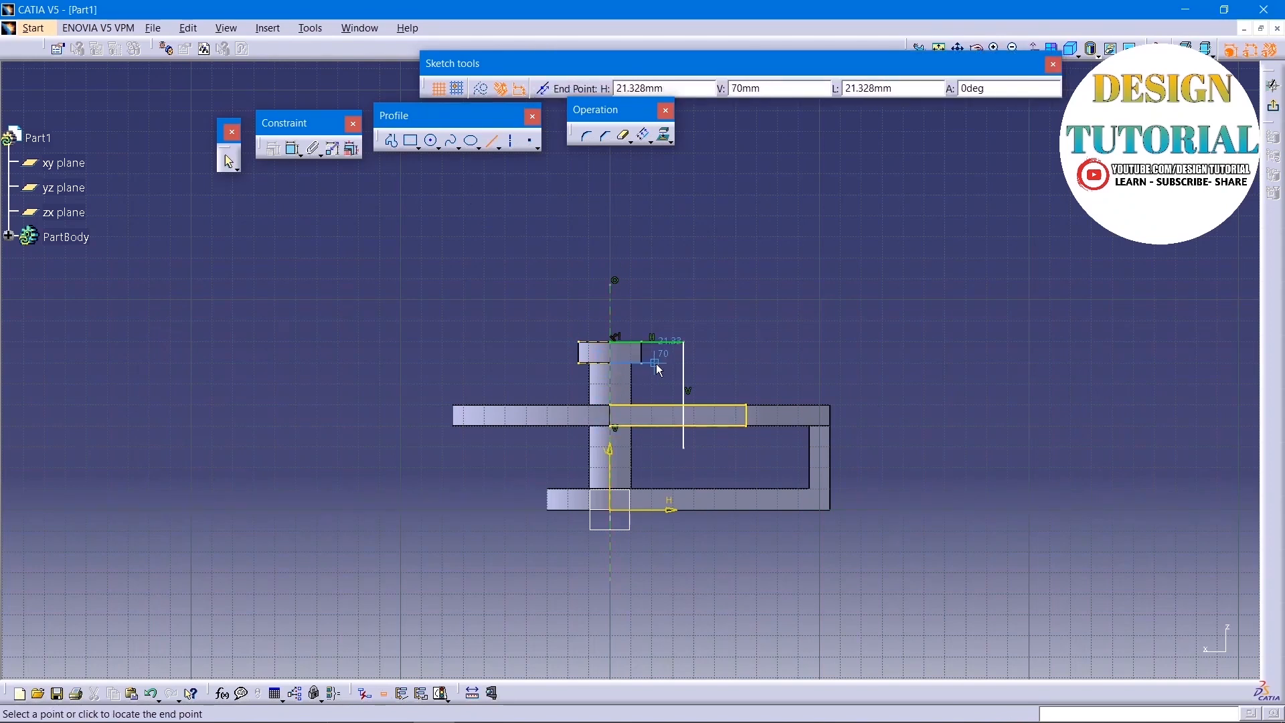
{"action": "left_click", "coordinate": [656, 364]}
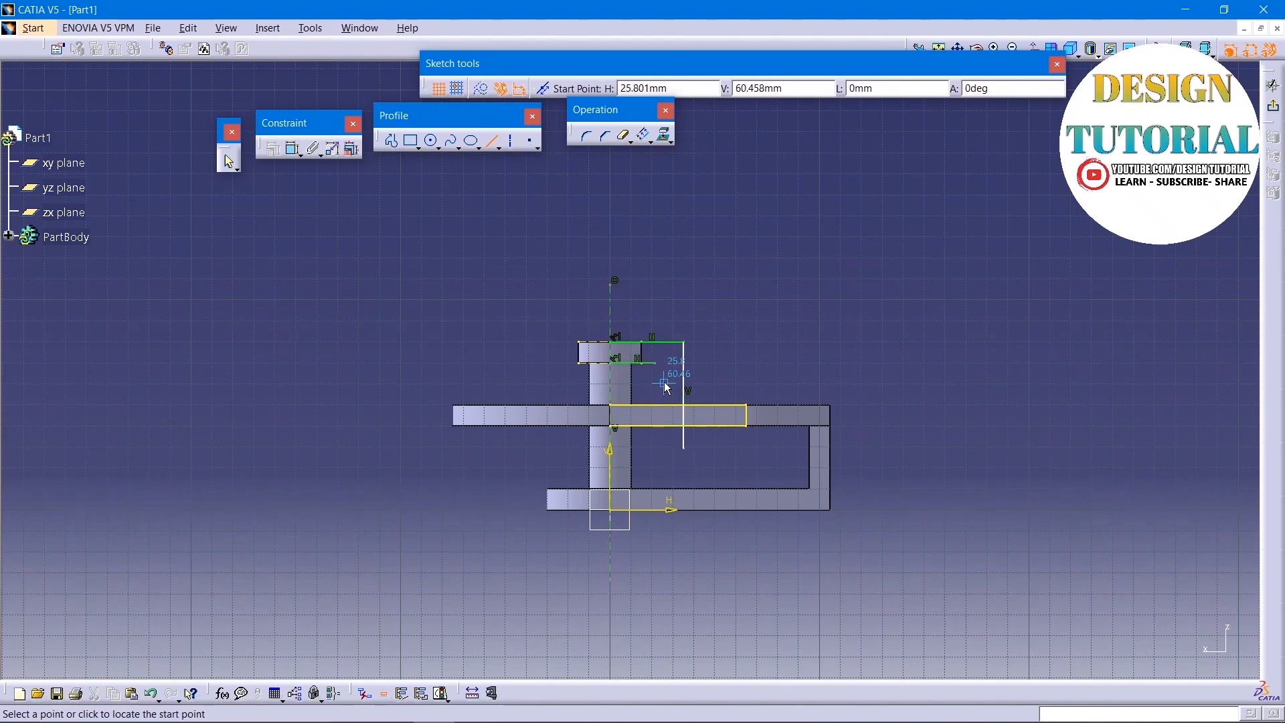
{"action": "left_click", "coordinate": [656, 364]}
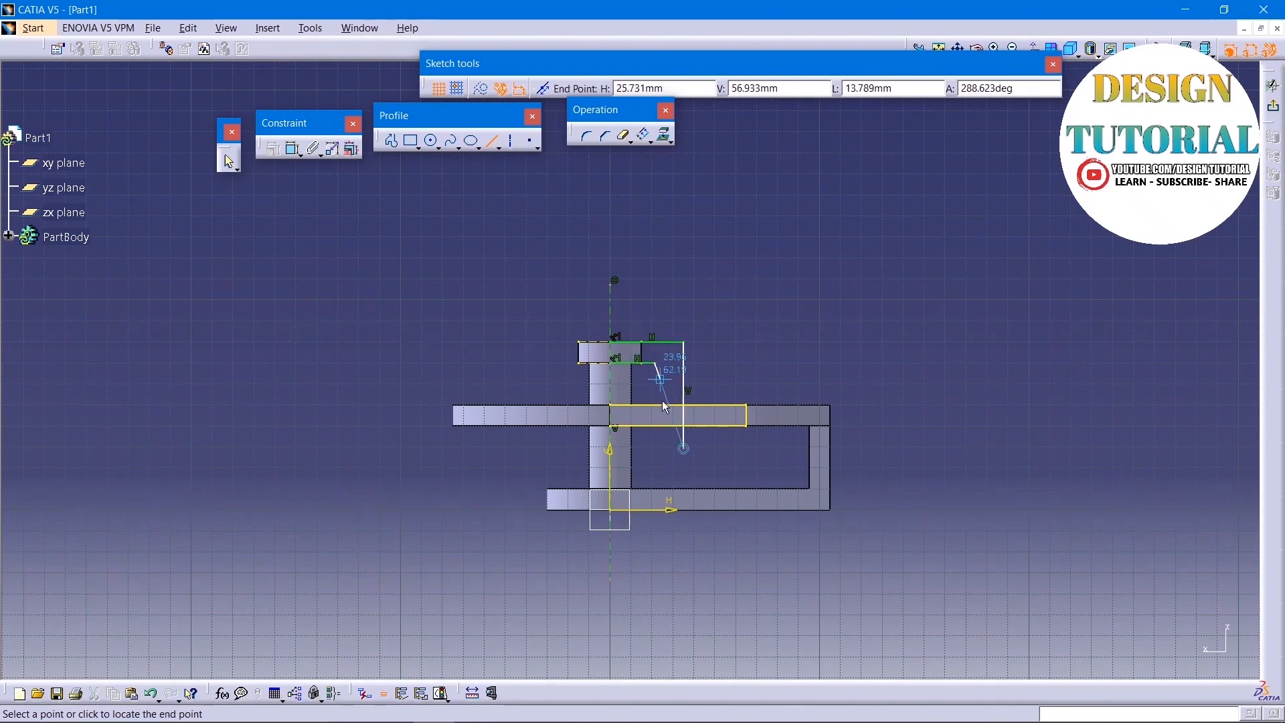
{"action": "left_click", "coordinate": [655, 449]}
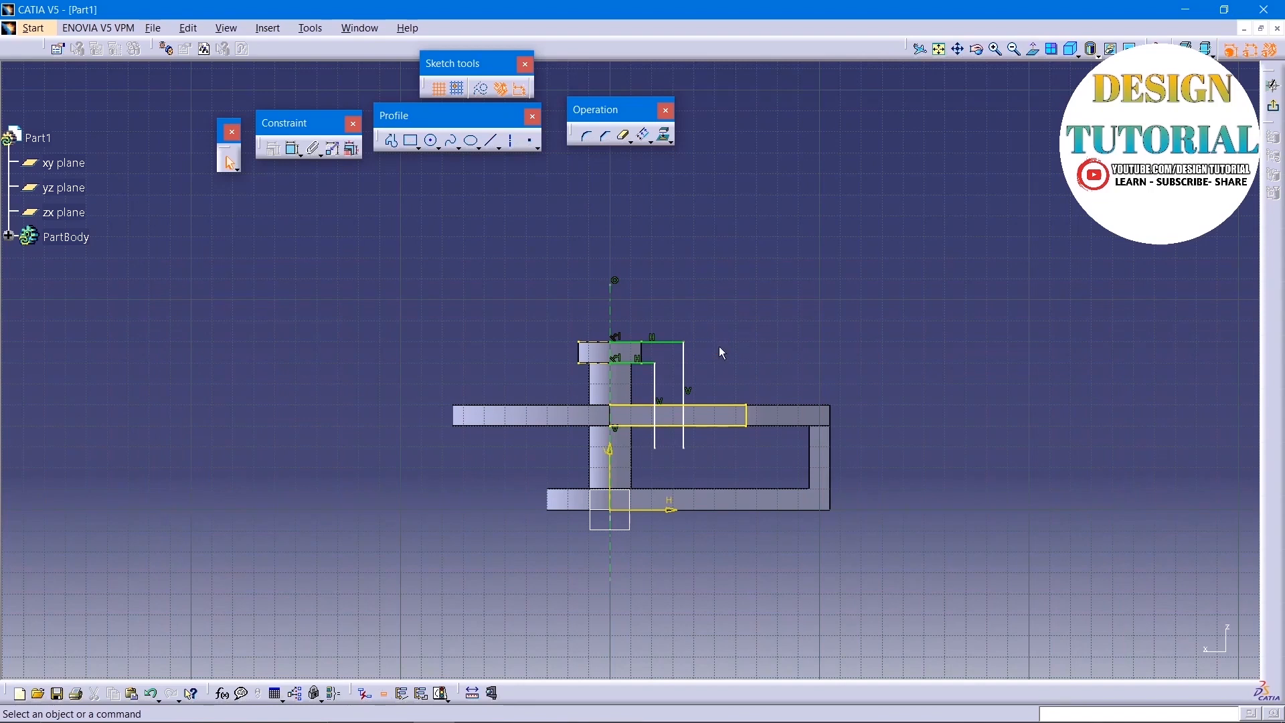
Step: Quick Trim both vertical lines where they overshoot the plate edges and the projected edge portions between them and the axis
{"action": "left_click", "coordinate": [626, 136]}
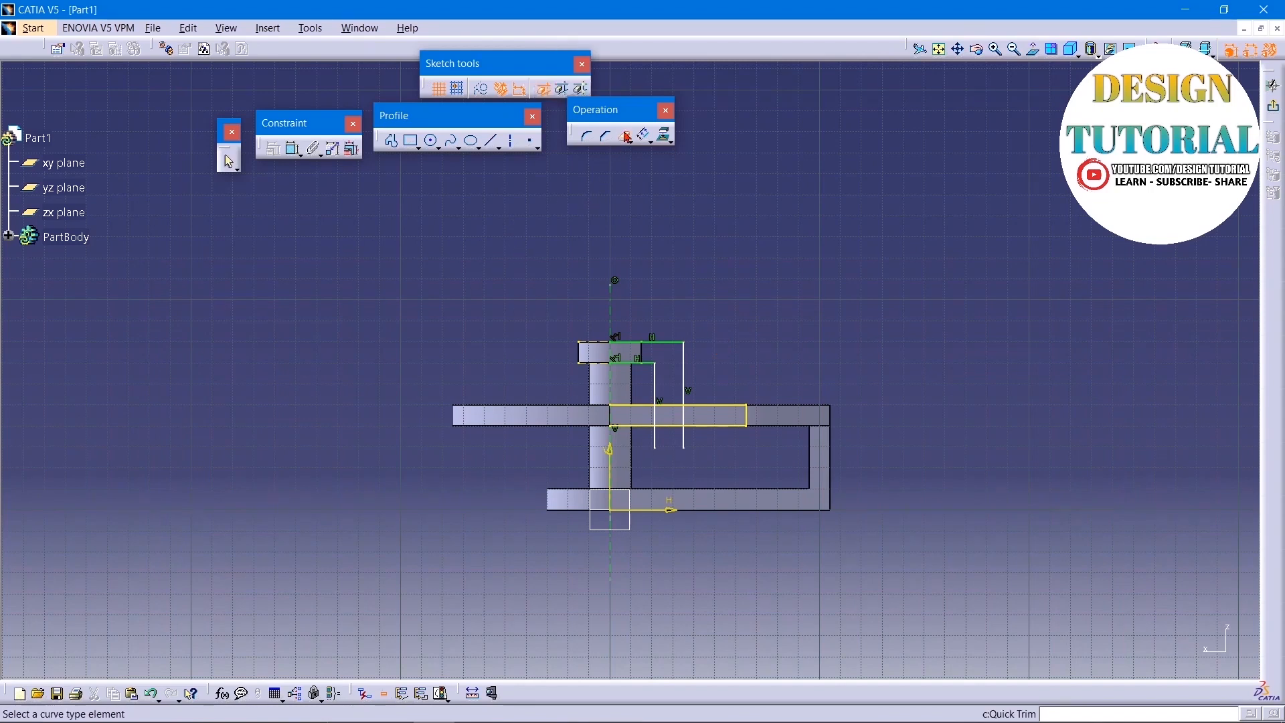
{"action": "left_click", "coordinate": [657, 442]}
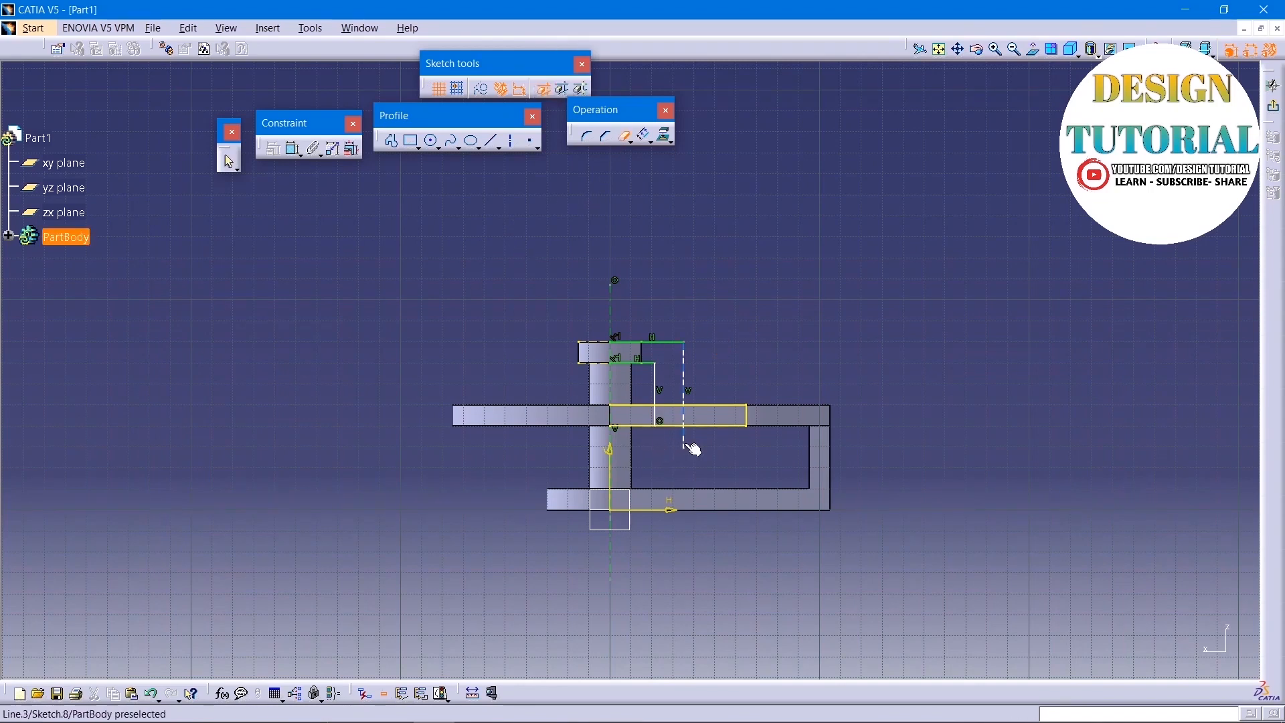
{"action": "left_click", "coordinate": [689, 444]}
{"action": "left_click", "coordinate": [636, 426]}
{"action": "left_click", "coordinate": [636, 405]}
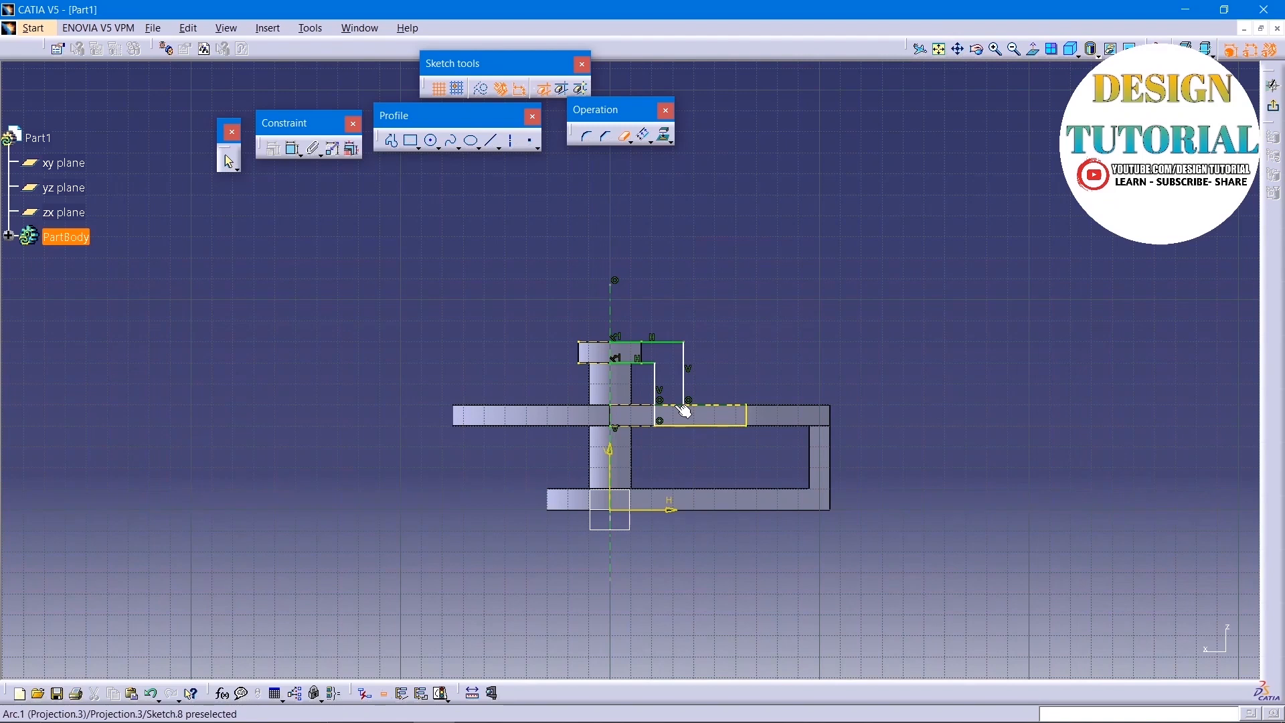
Step: Dimension the horizontal distance from the axis to the outer vertical line and set it to 35 mm
{"action": "middle_click_drag", "start_coordinate": [680, 465], "coordinate": [672, 394]}
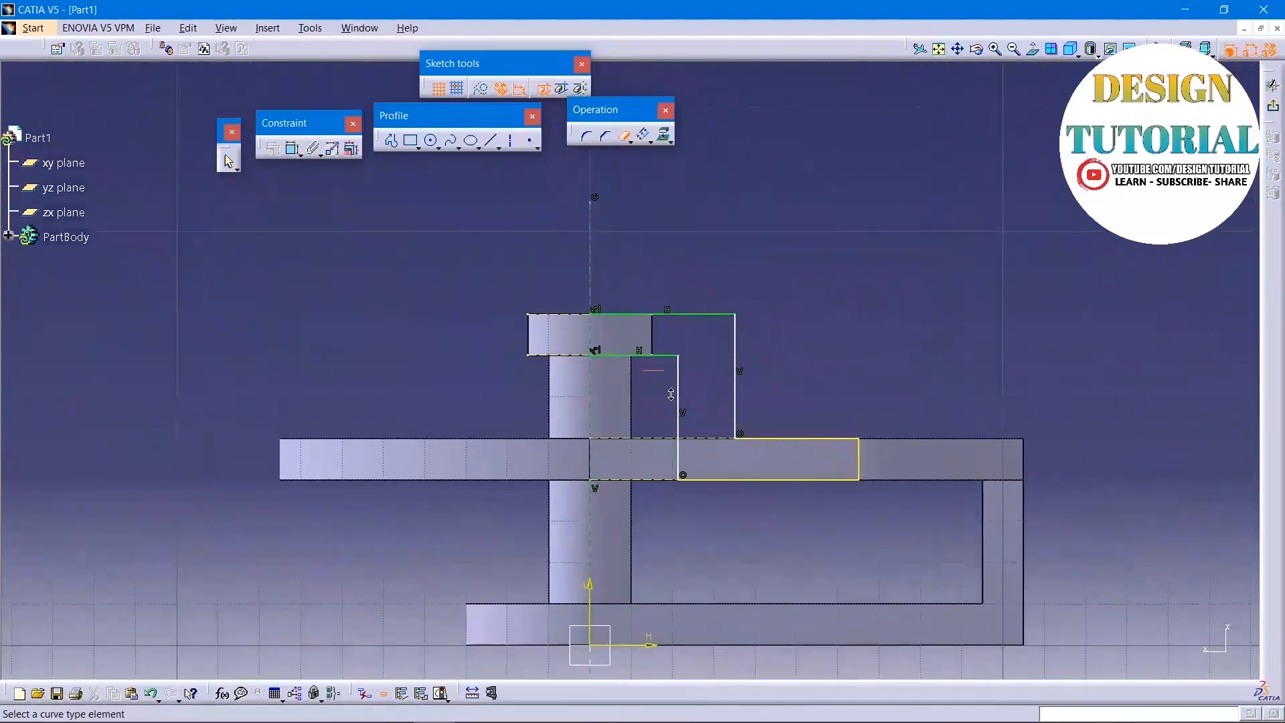
{"action": "left_click", "coordinate": [292, 148]}
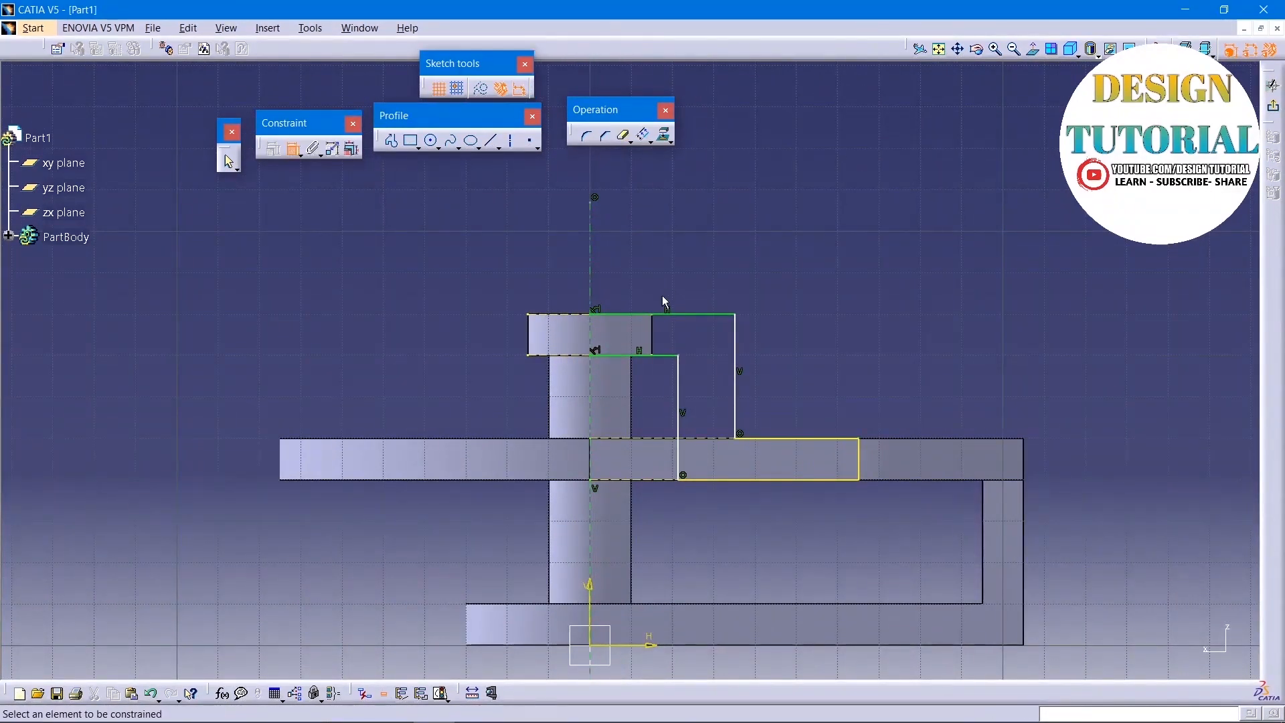
{"action": "left_click", "coordinate": [676, 315]}
{"action": "left_click", "coordinate": [677, 273]}
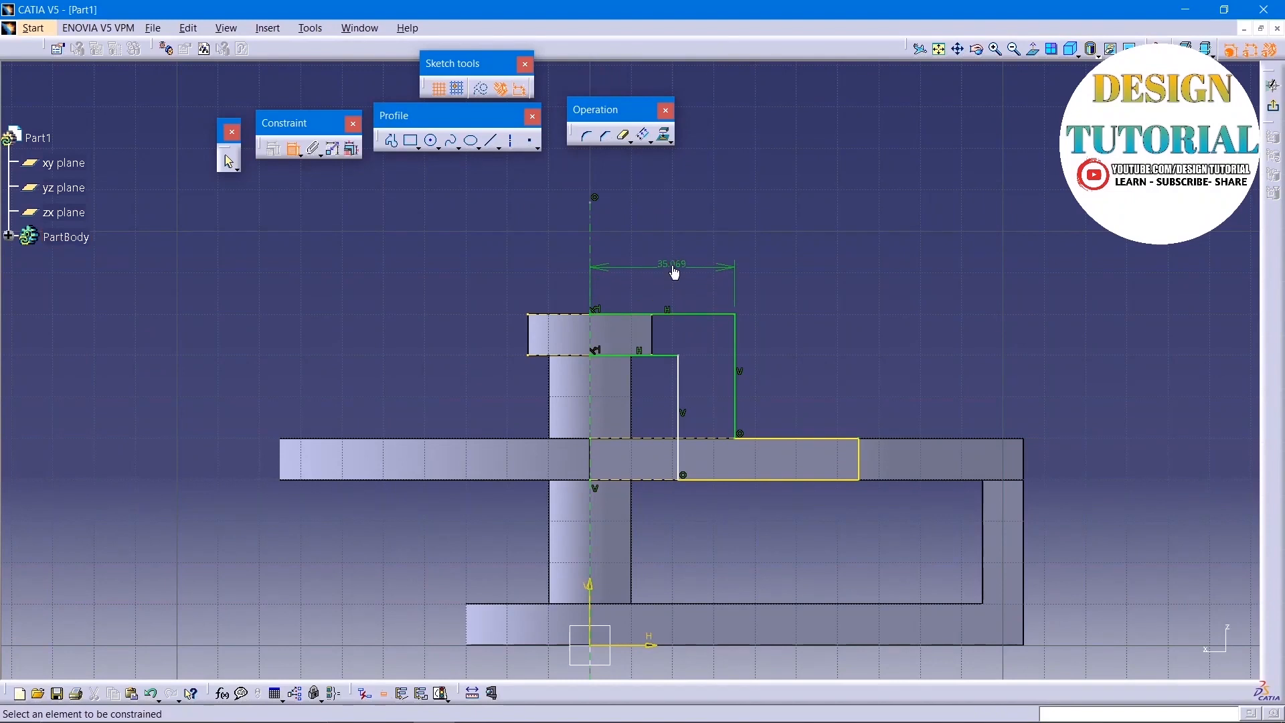
{"action": "double_click", "coordinate": [672, 265]}
{"action": "type", "text": "35"}
{"action": "key", "text": "Return"}
Step: Round the upper outer corner of the profile with the Corner tool and set its radius to 15 mm
{"action": "left_click", "coordinate": [586, 136]}
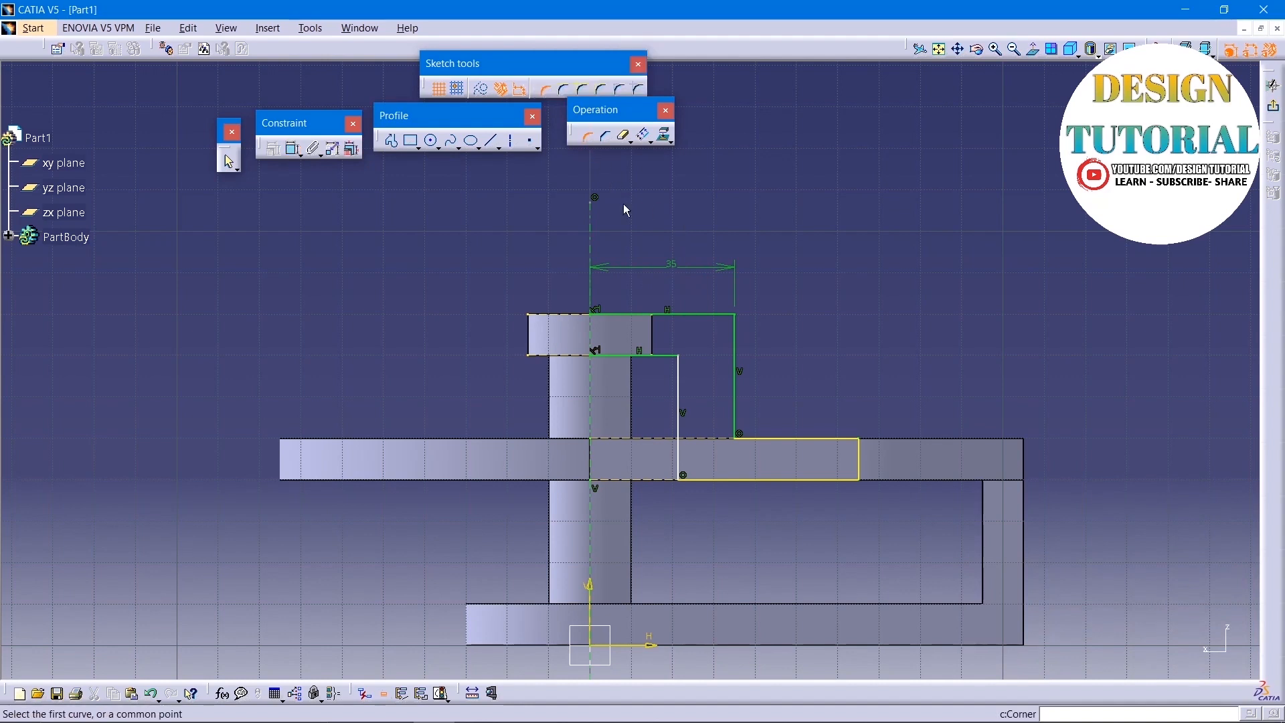
{"action": "left_click", "coordinate": [735, 358]}
{"action": "left_click", "coordinate": [727, 315]}
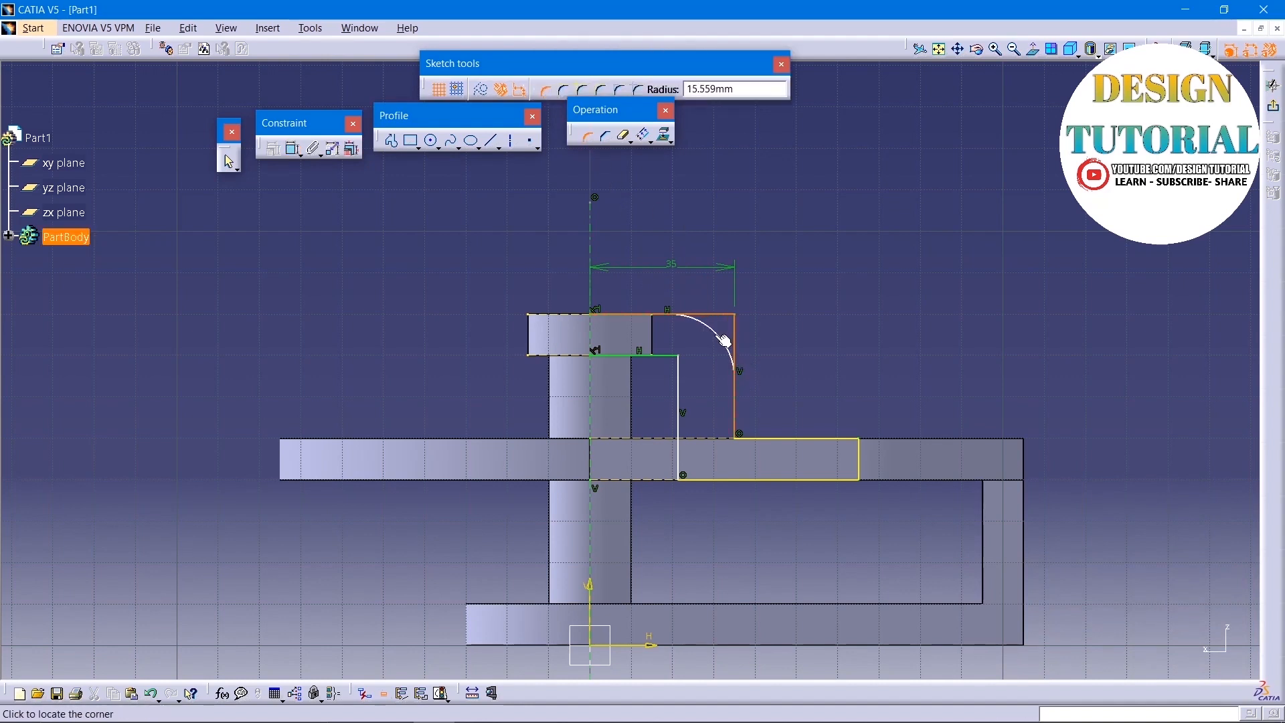
{"action": "left_click", "coordinate": [724, 342]}
{"action": "left_click", "coordinate": [708, 410]}
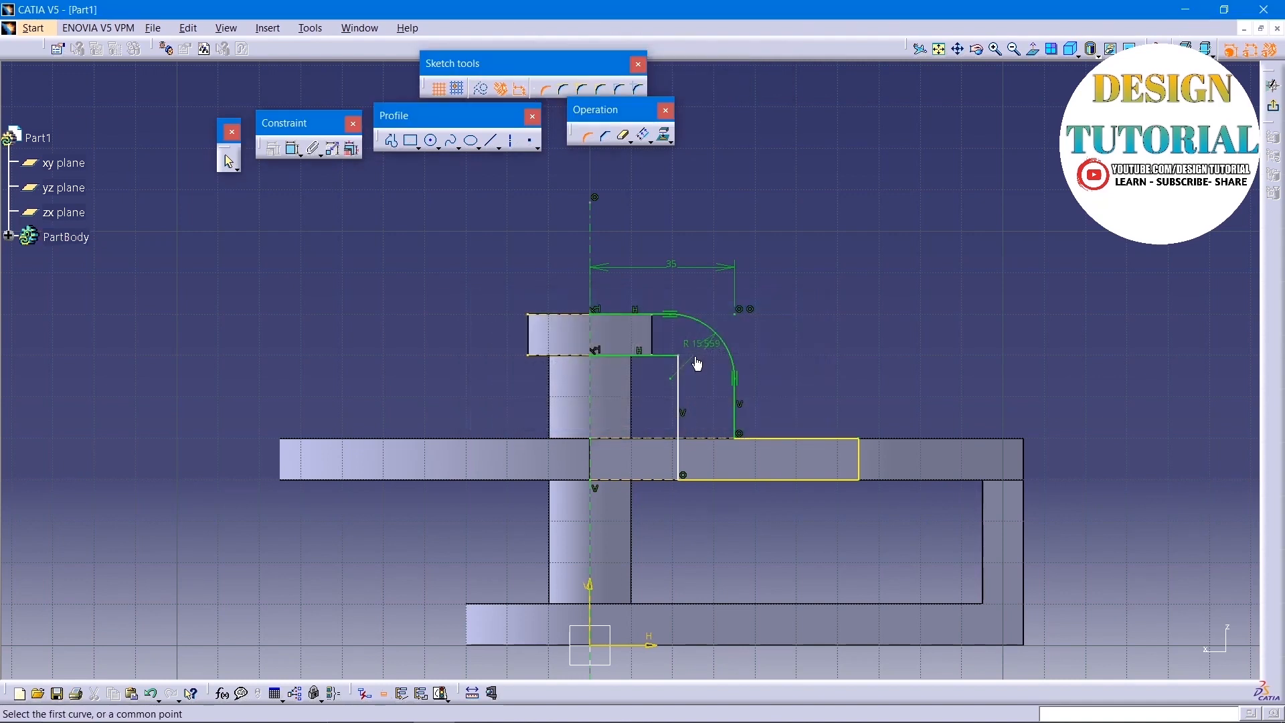
{"action": "double_click", "coordinate": [699, 349]}
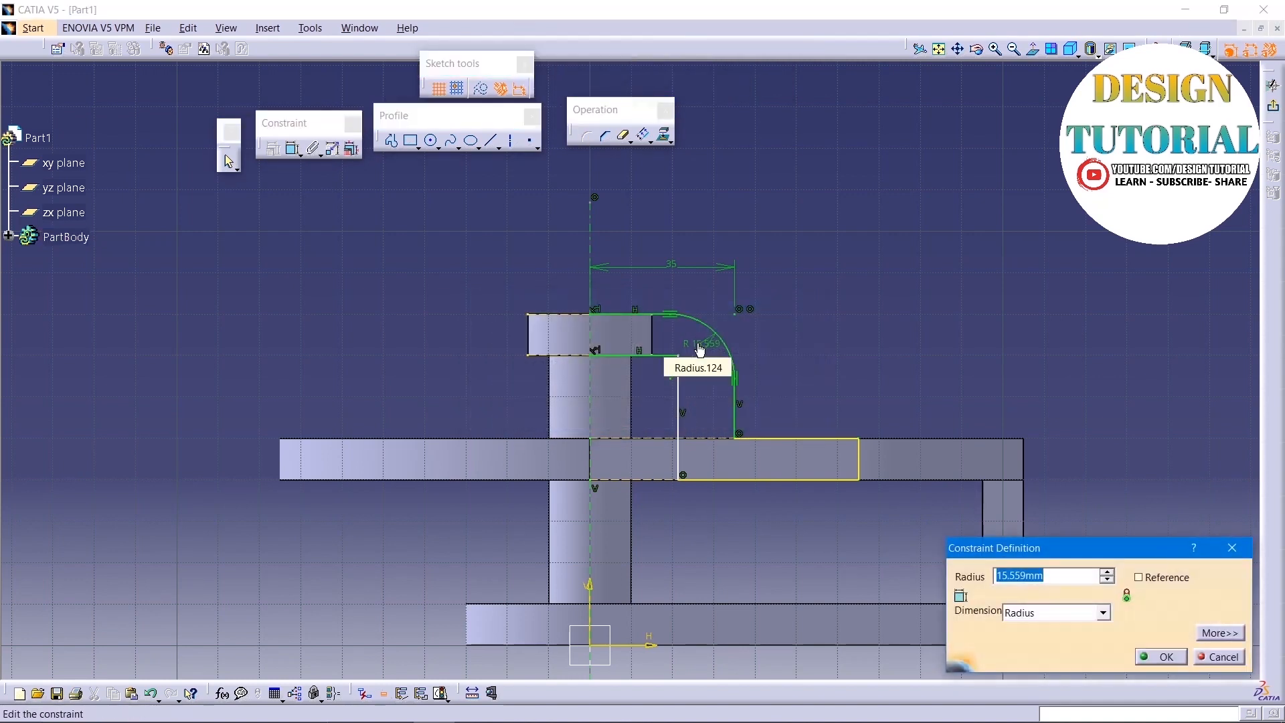
{"action": "type", "text": "15"}
{"action": "key", "text": "Return"}
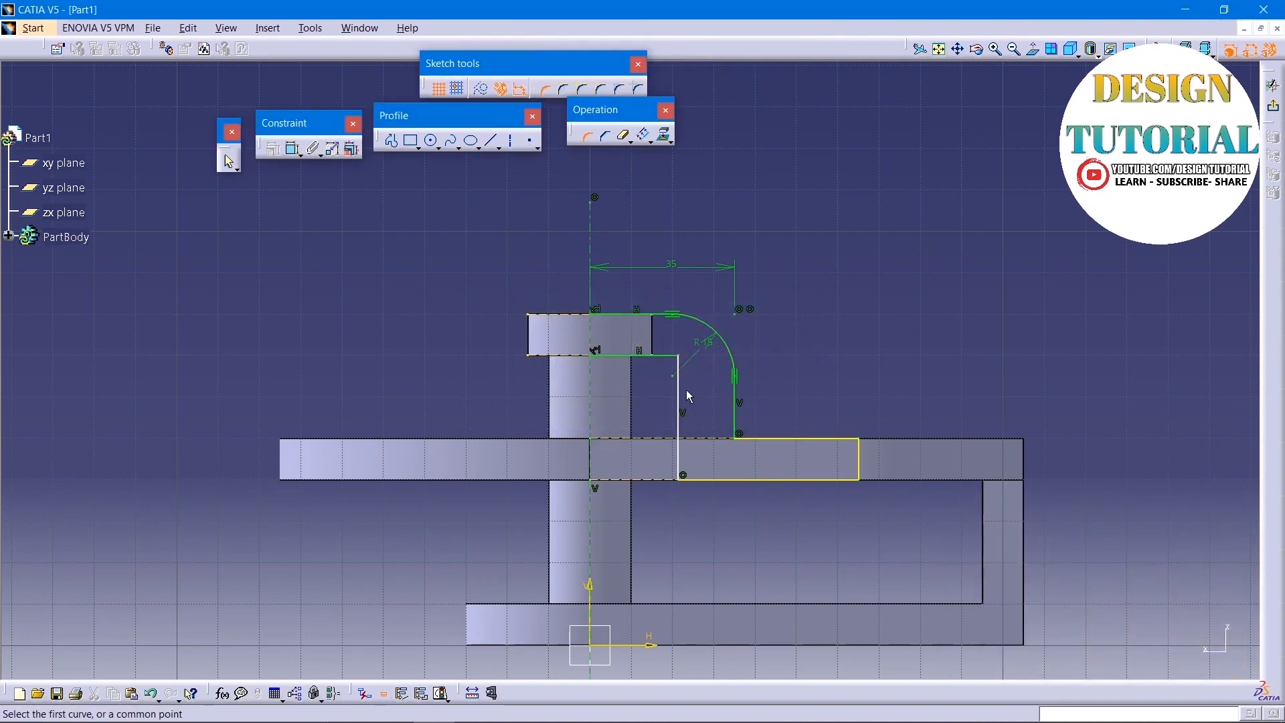
Step: Round the corner between the outer vertical line and the plate's projected upper edge with a 15 mm radius
{"action": "left_click", "coordinate": [744, 419]}
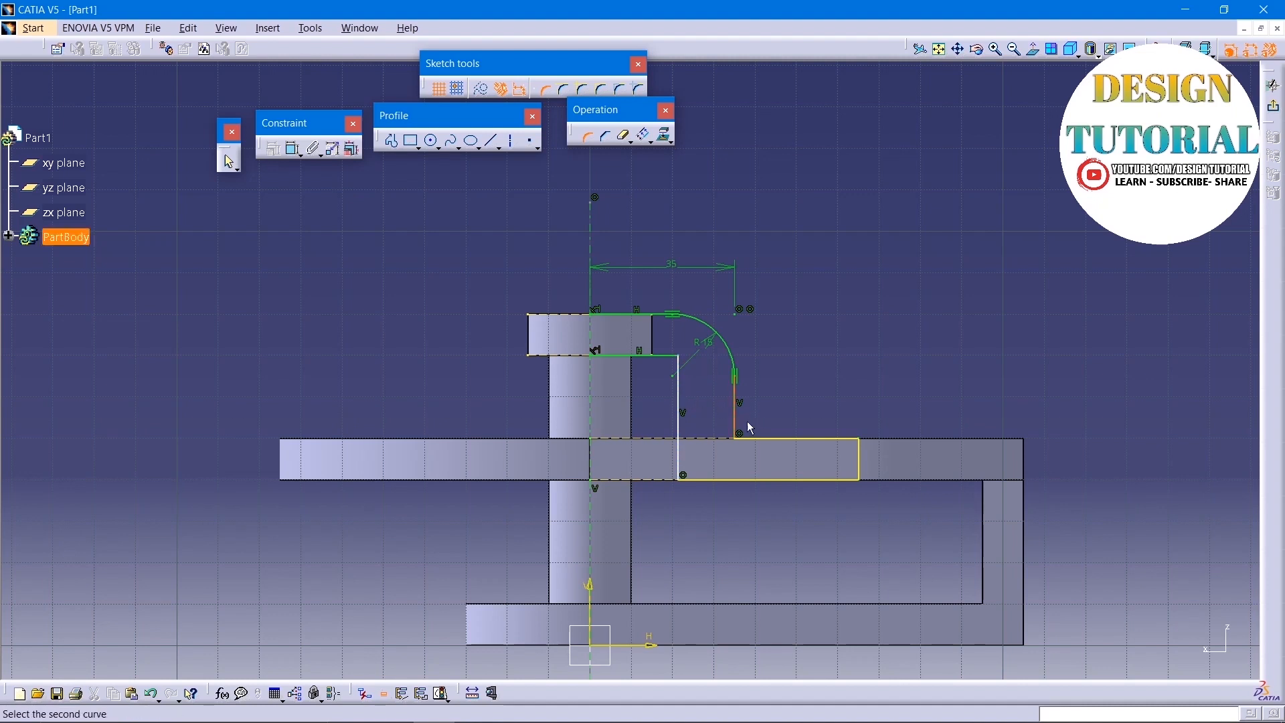
{"action": "left_click", "coordinate": [762, 439]}
{"action": "left_click", "coordinate": [768, 417]}
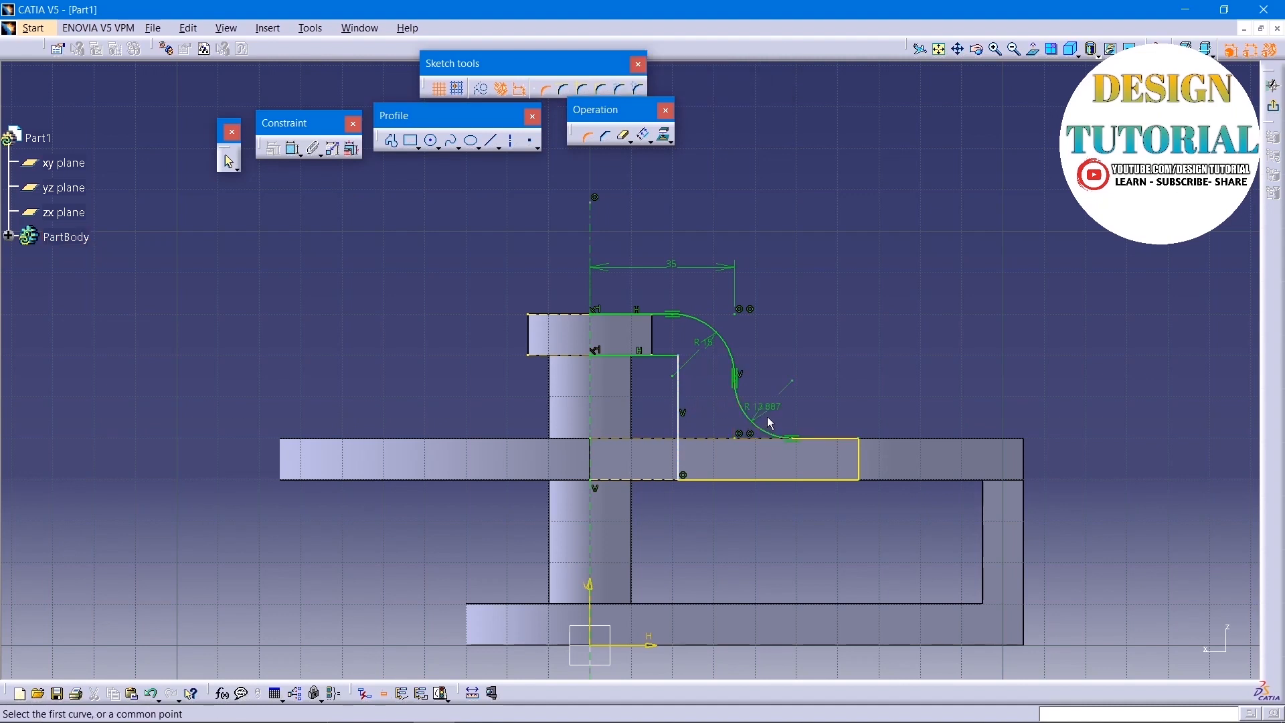
{"action": "double_click", "coordinate": [768, 411]}
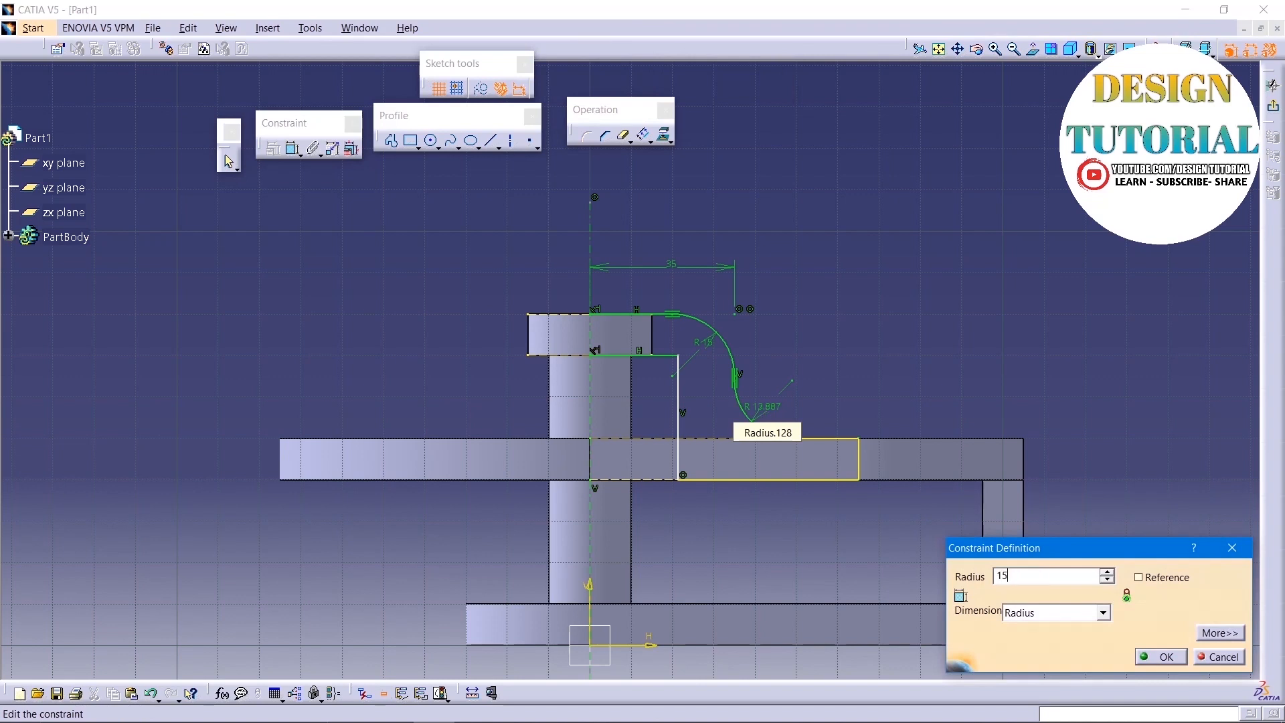
{"action": "key", "text": "Return"}
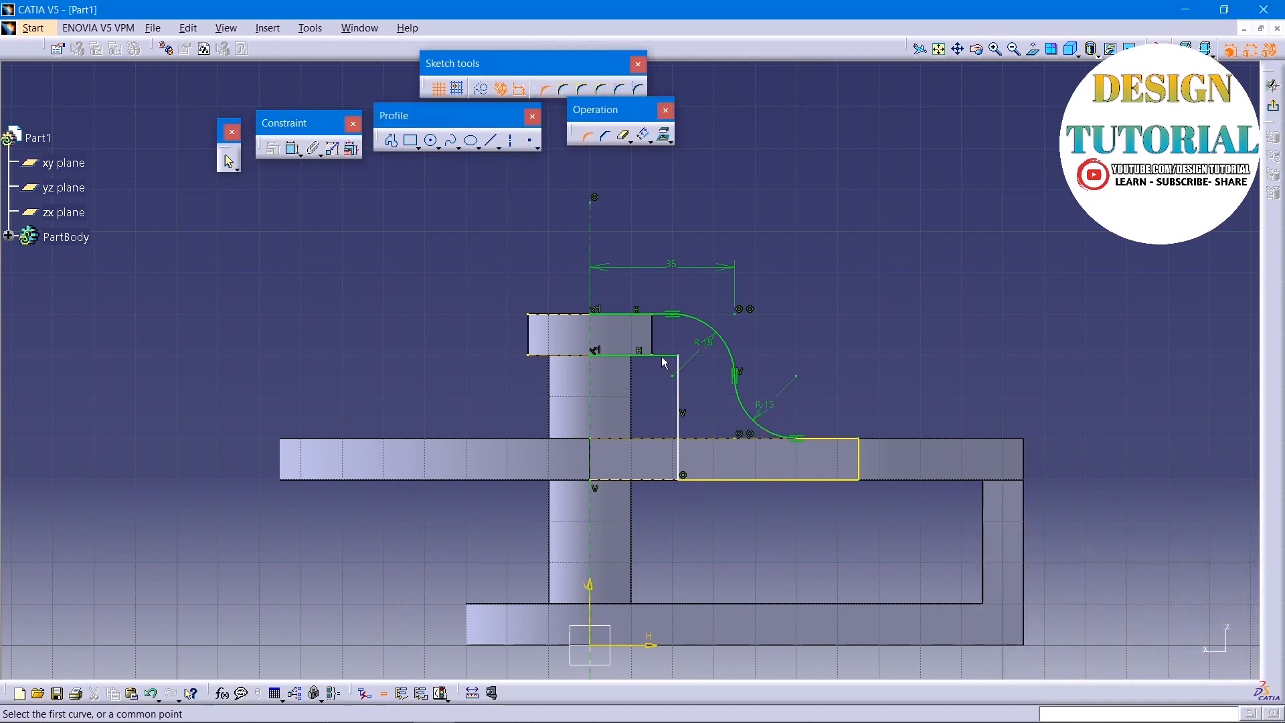
Step: Round the corner between the inner horizontal and vertical lines and set its radius to 5 mm
{"action": "left_click", "coordinate": [663, 357]}
{"action": "left_click", "coordinate": [677, 380]}
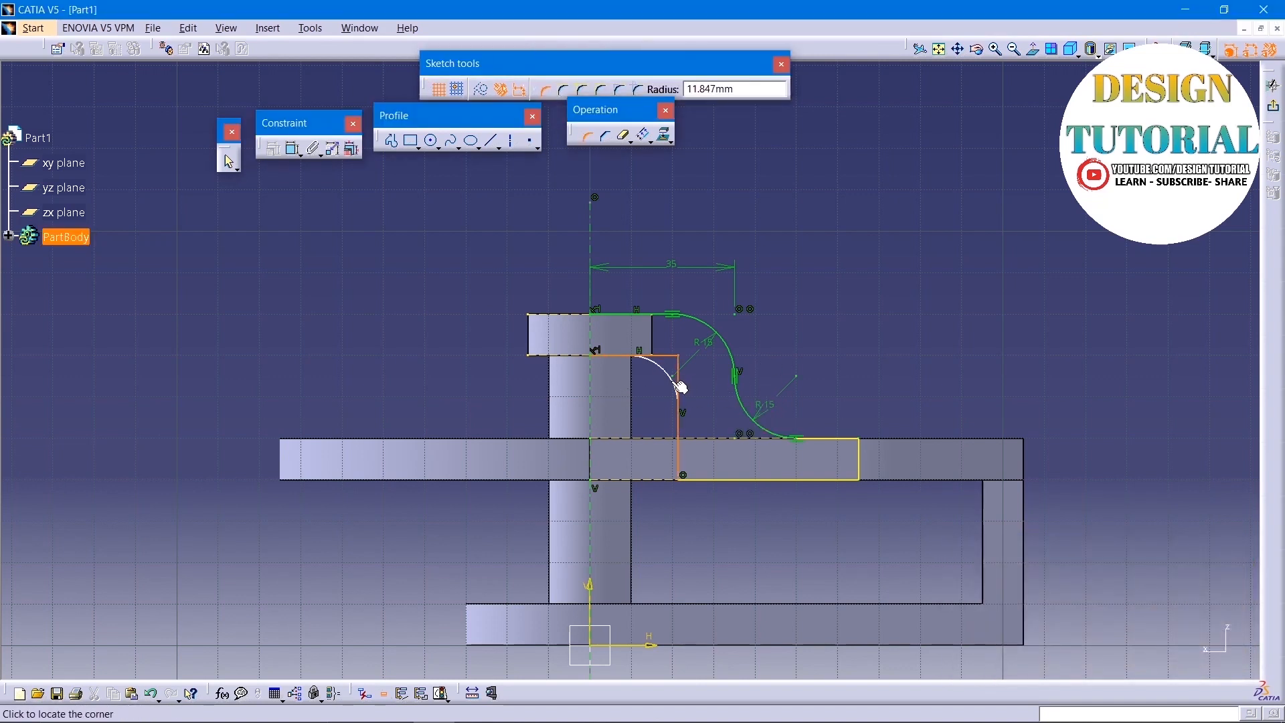
{"action": "left_click", "coordinate": [656, 385]}
{"action": "double_click", "coordinate": [655, 386]}
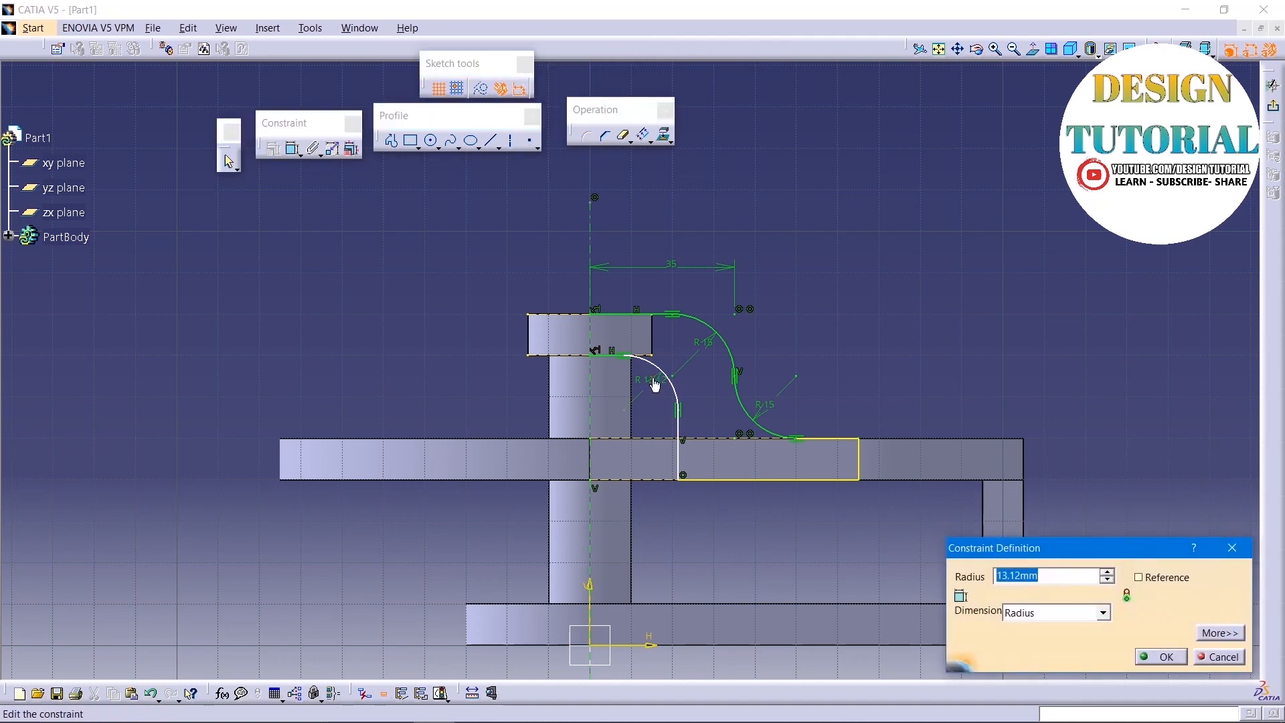
{"action": "type", "text": "5"}
{"action": "key", "text": "Return"}
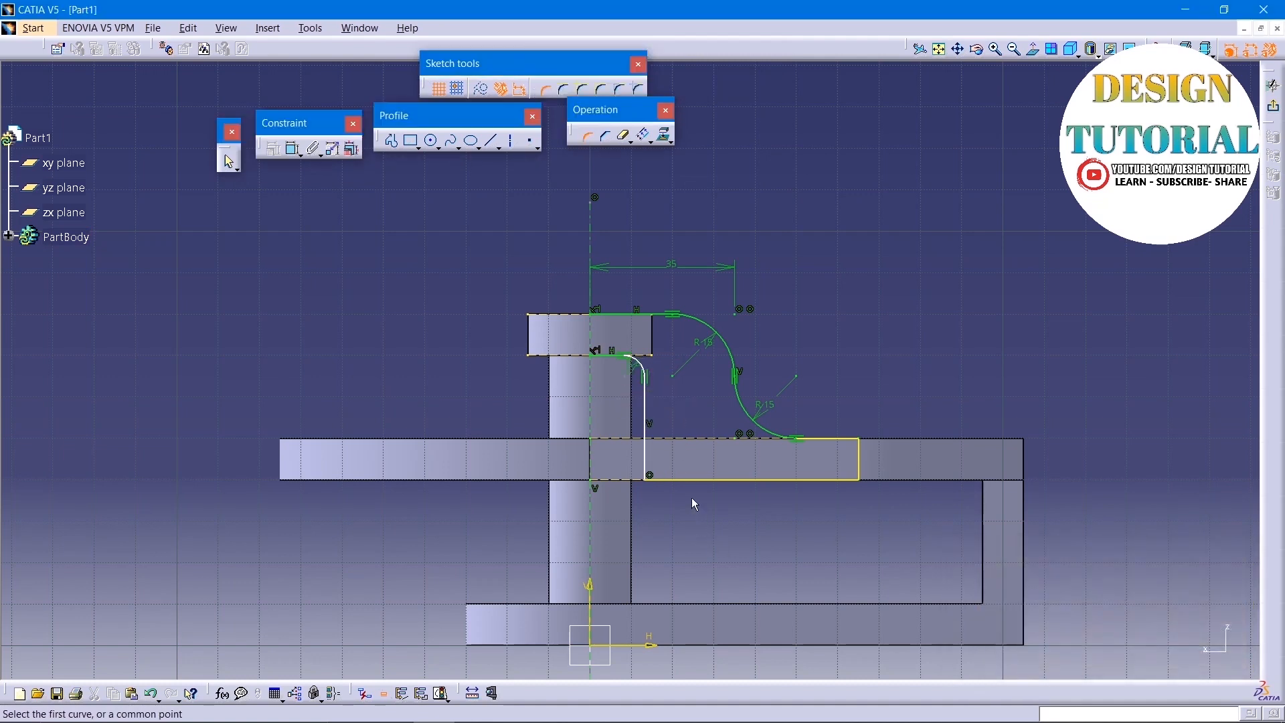
Step: Round the corner between the inner vertical line and the plate's projected lower edge with a 25 mm radius
{"action": "left_click", "coordinate": [701, 483]}
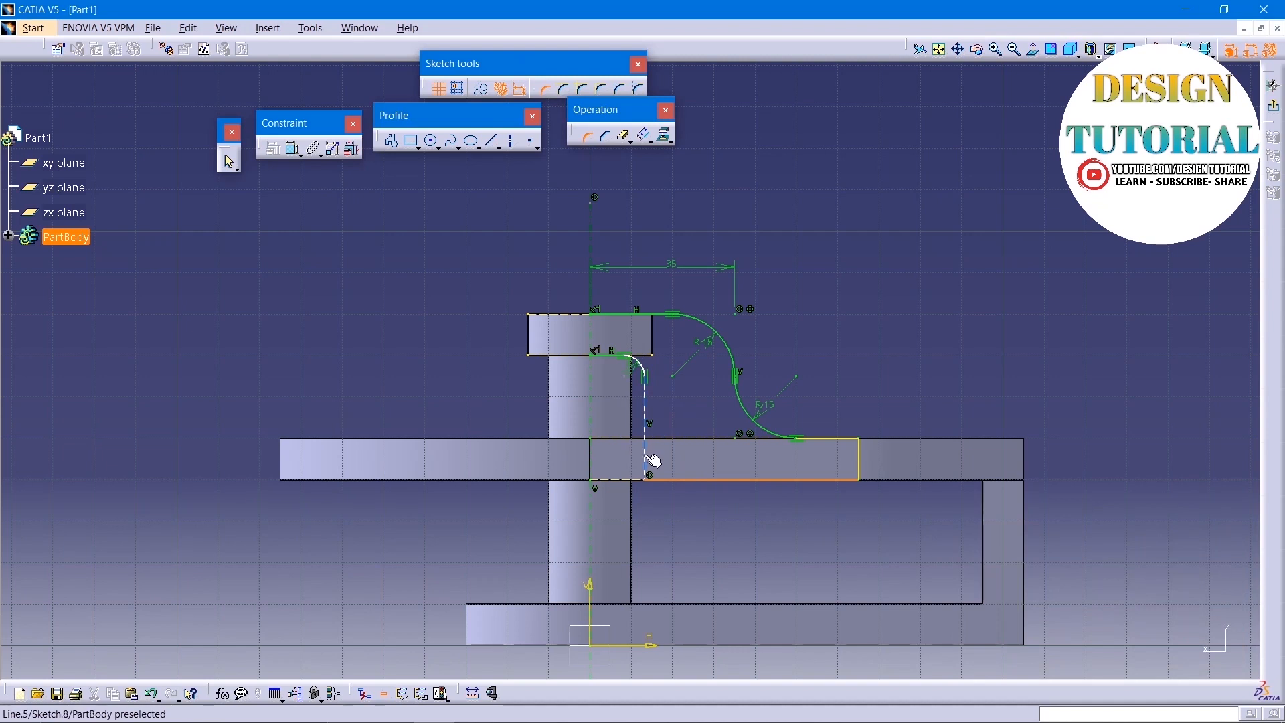
{"action": "left_click", "coordinate": [655, 461]}
{"action": "left_click", "coordinate": [695, 442]}
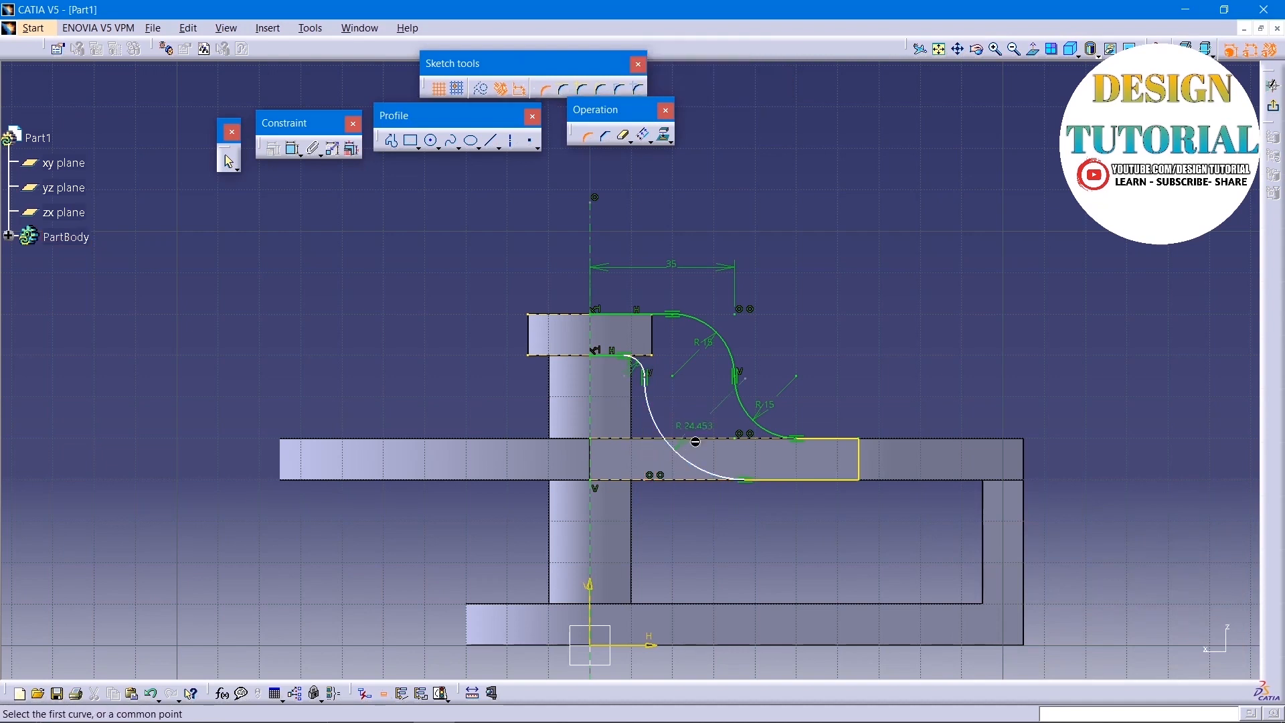
{"action": "double_click", "coordinate": [701, 430]}
{"action": "type", "text": "2"}
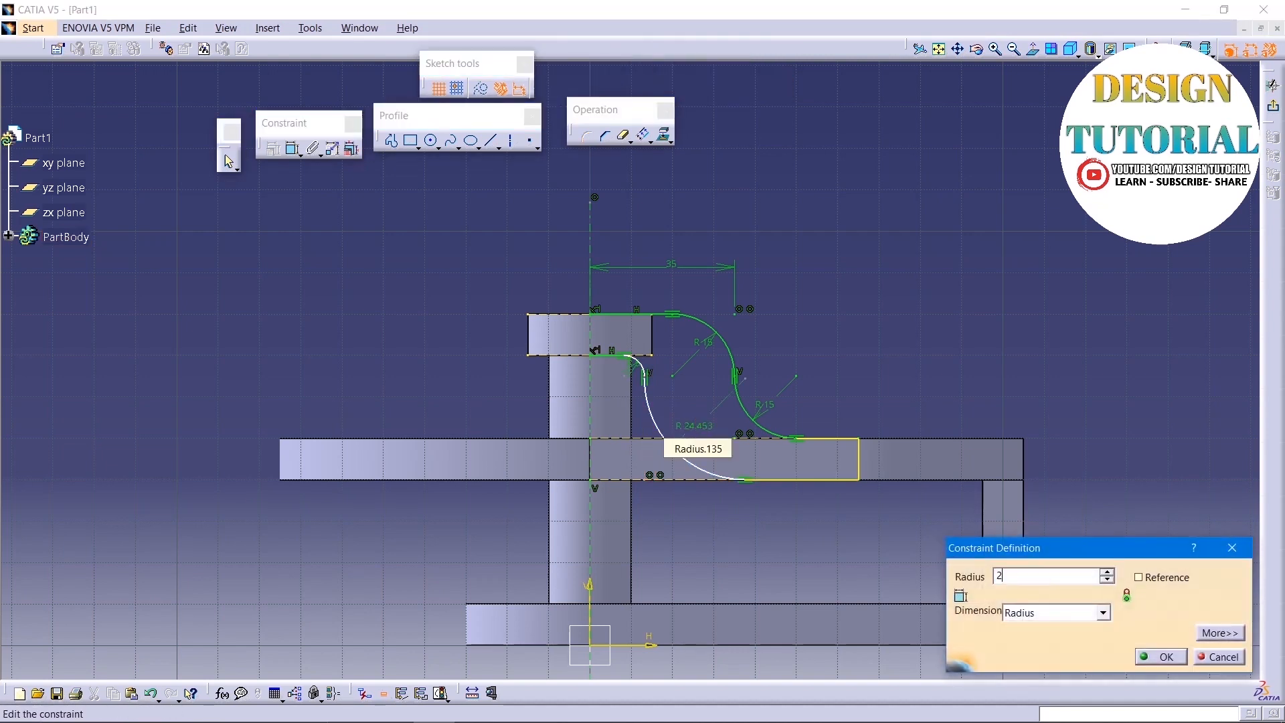
{"action": "type", "text": "5mm"}
{"action": "key", "text": "Return"}
{"action": "key", "text": "Escape"}
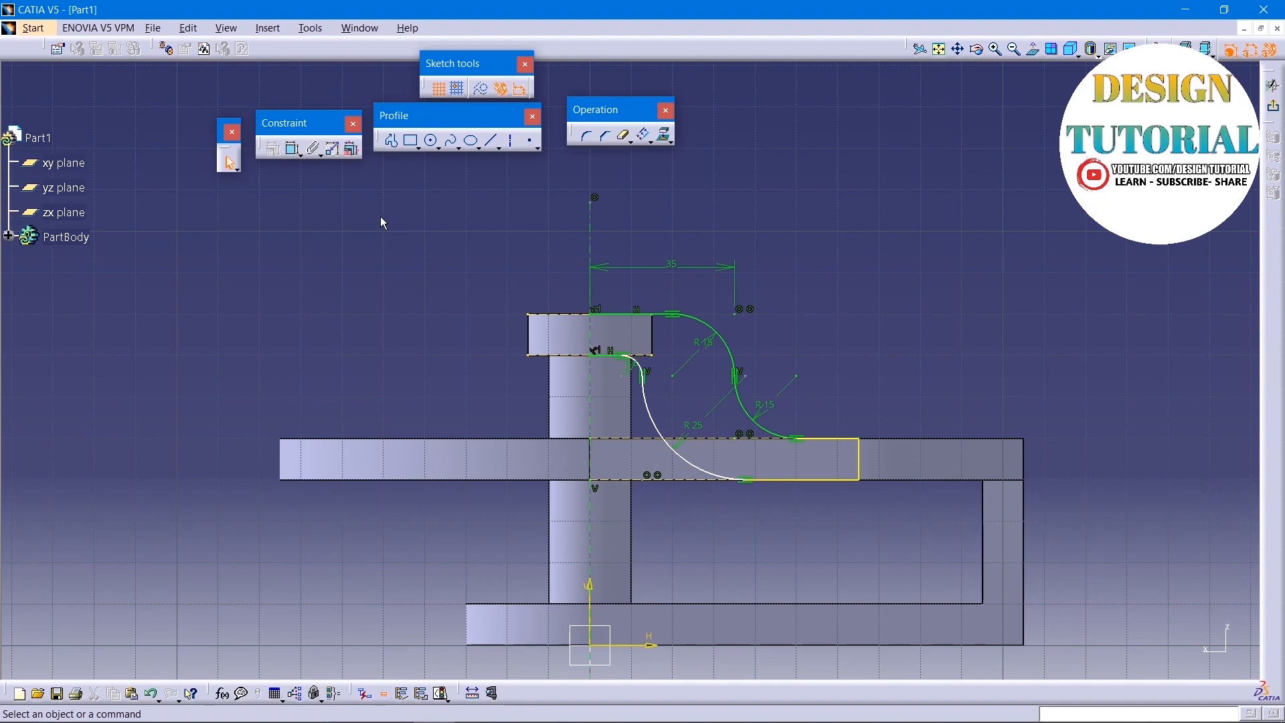
Step: Dimension the horizontal distance between the inner and outer curves of the profile and set it to 10 mm
{"action": "left_click", "coordinate": [297, 155]}
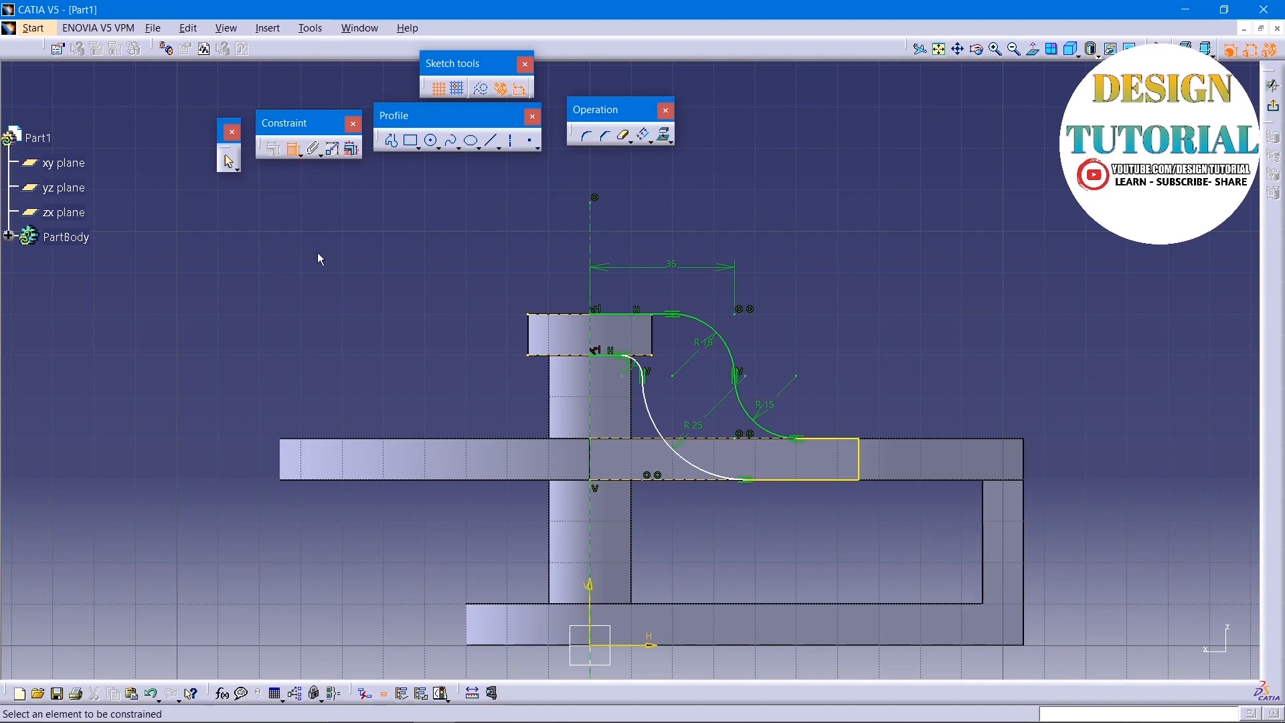
{"action": "left_click", "coordinate": [665, 422]}
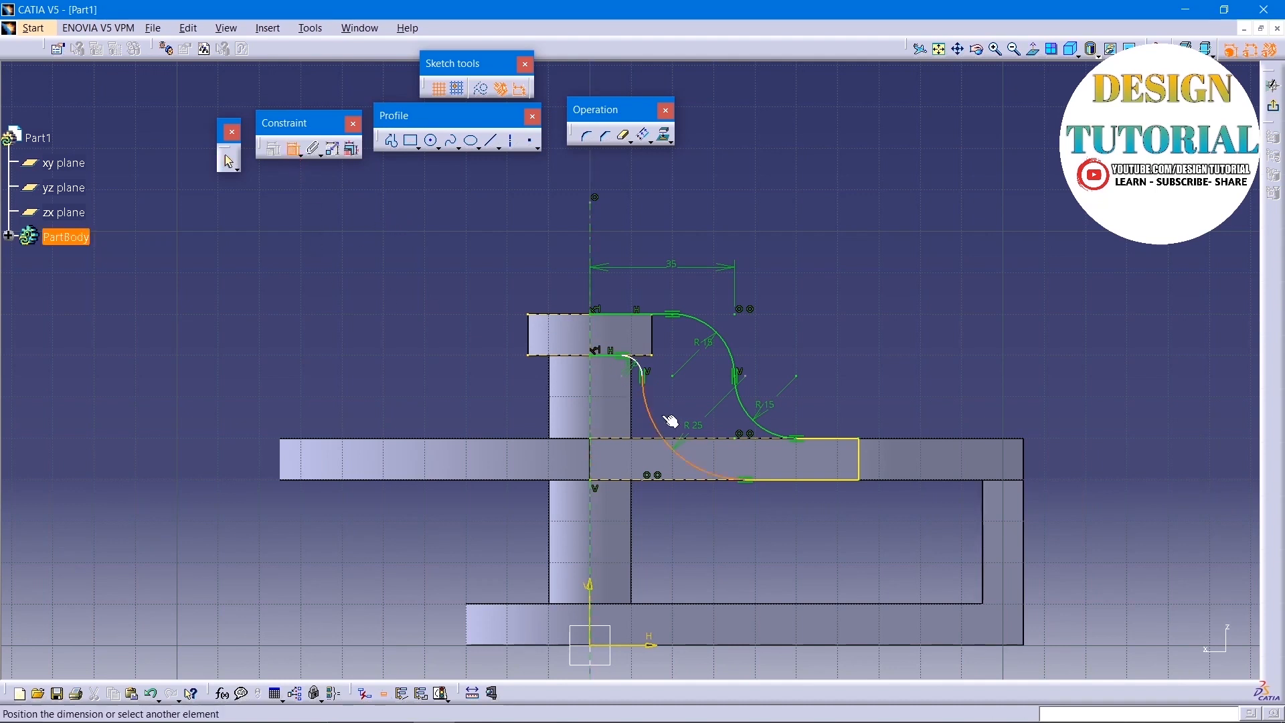
{"action": "left_click", "coordinate": [735, 365]}
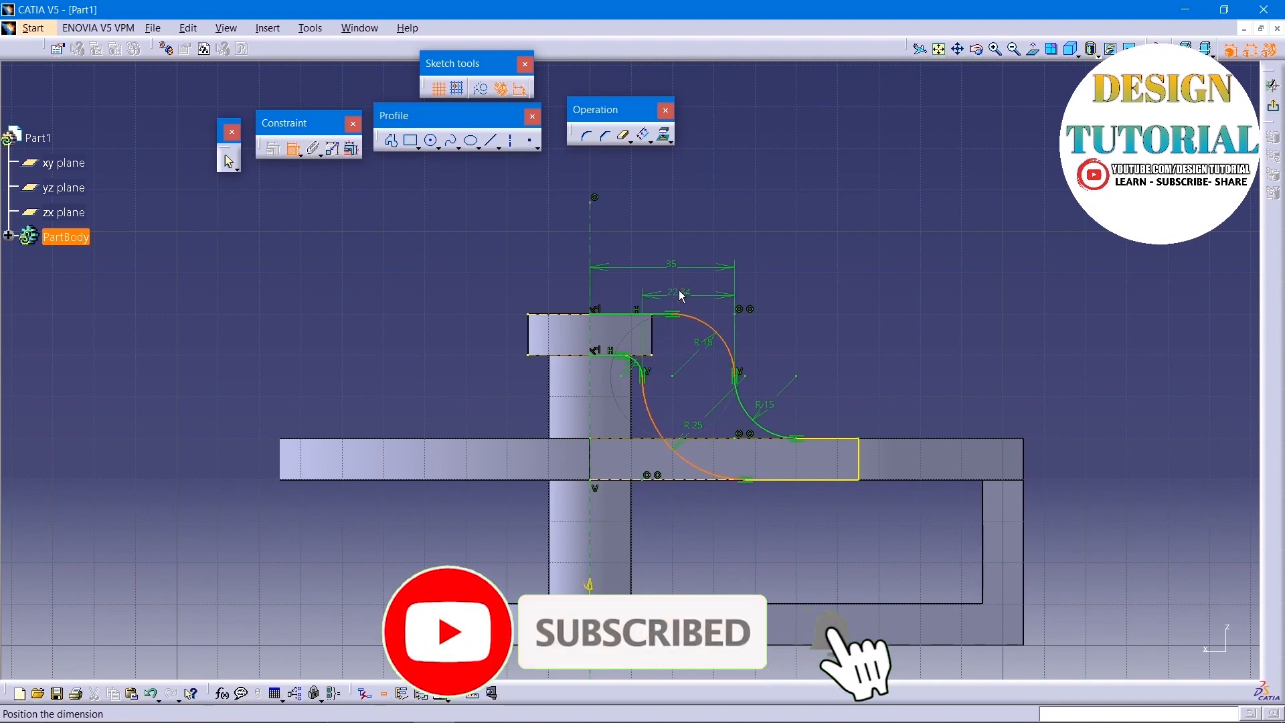
{"action": "left_click", "coordinate": [683, 231]}
{"action": "double_click", "coordinate": [683, 234]}
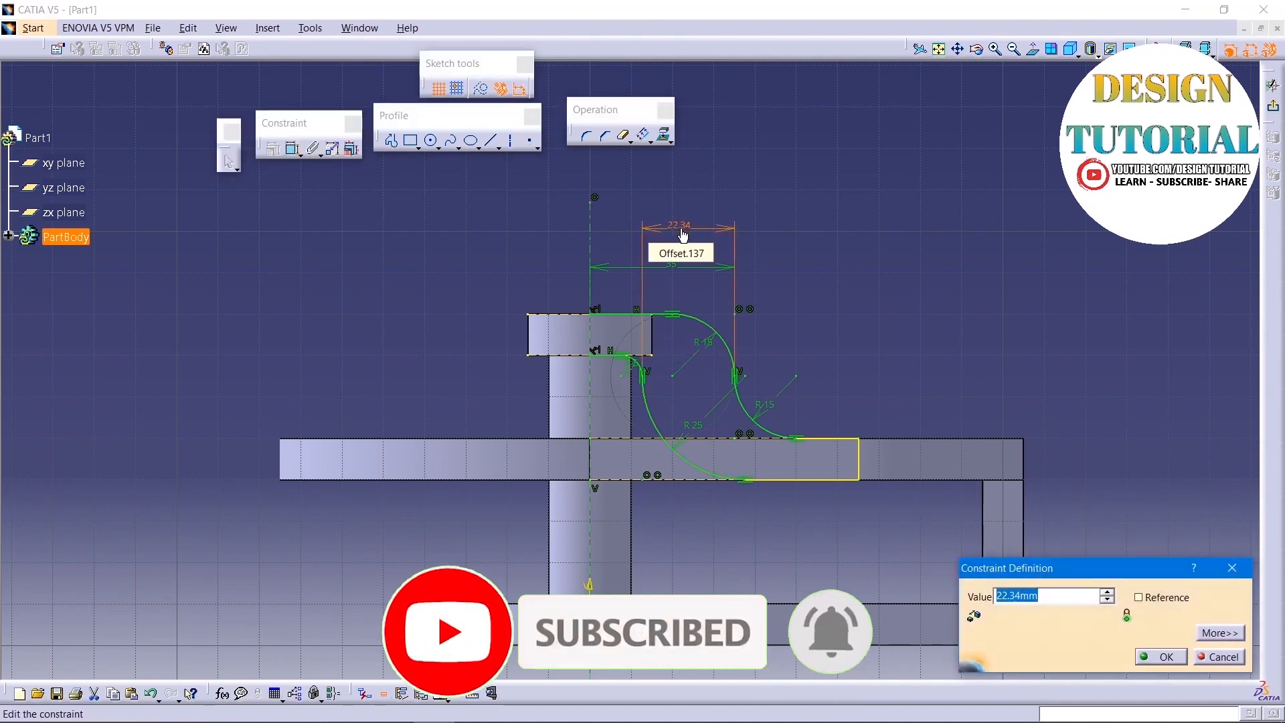
{"action": "key", "text": "Return"}
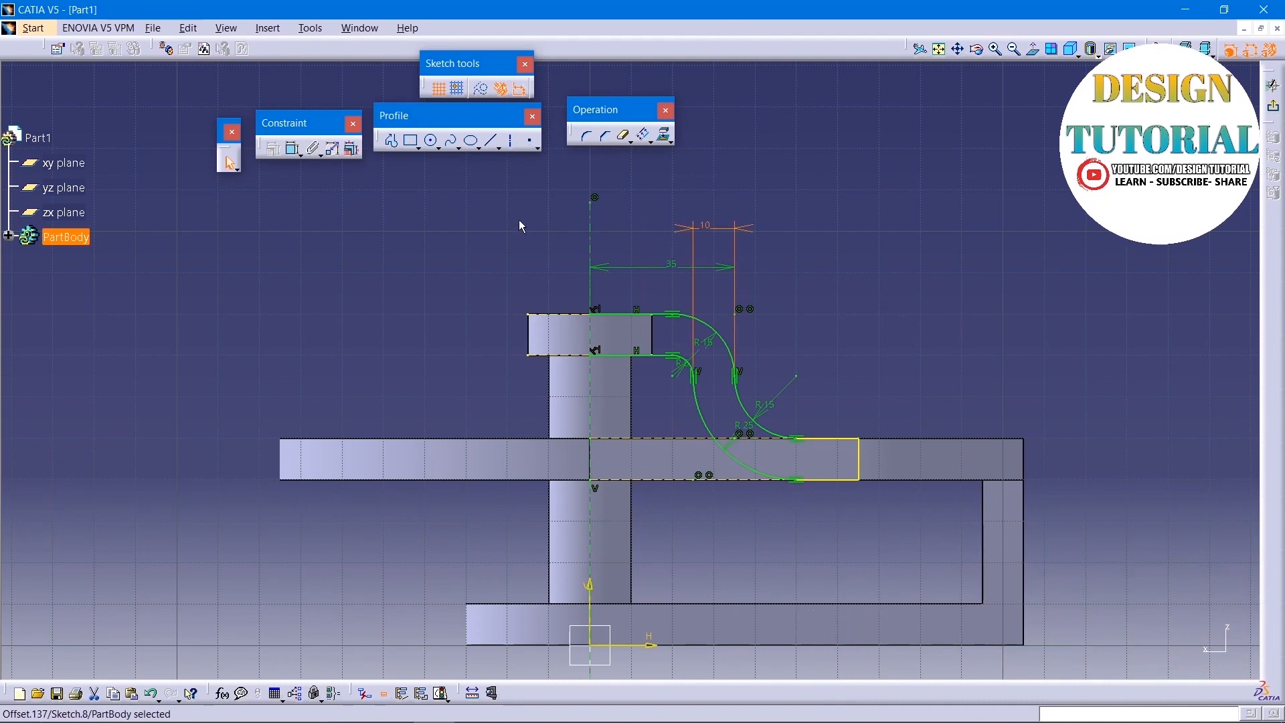
Step: Close the profile with a vertical line on the axis joining its two horizontal lines, and exit the sketch
{"action": "left_click", "coordinate": [493, 140]}
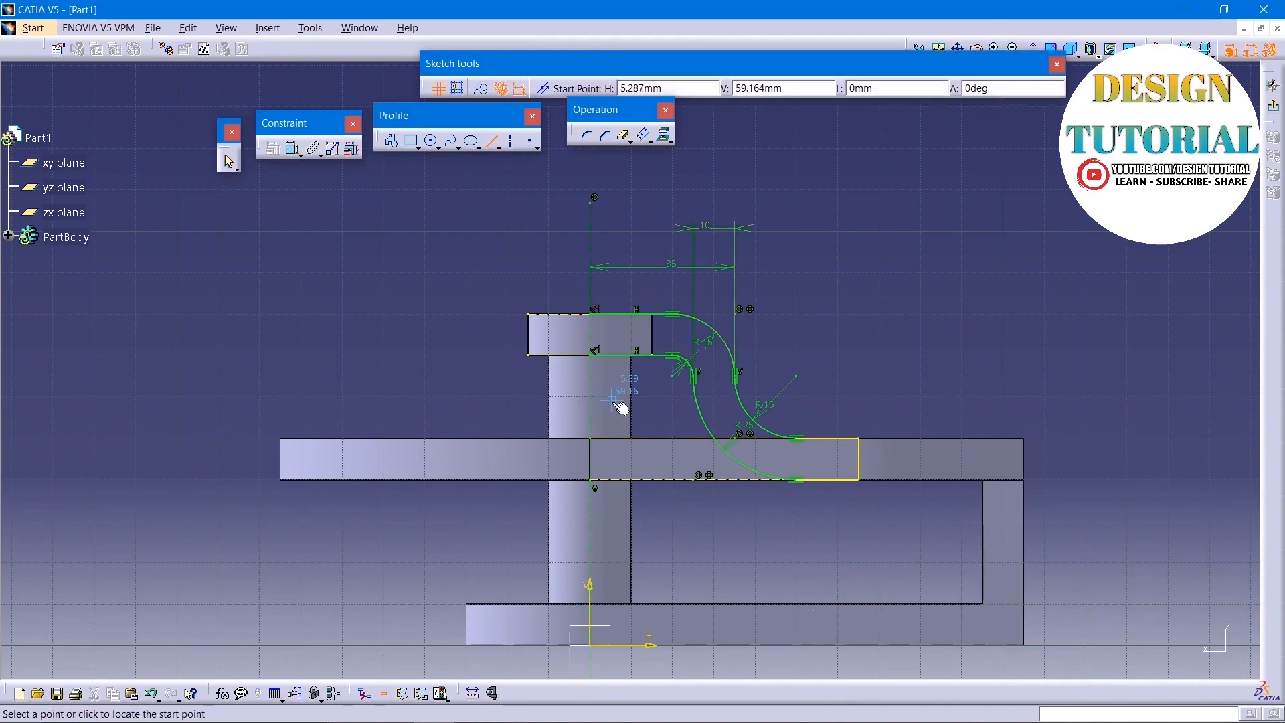
{"action": "left_click", "coordinate": [592, 355]}
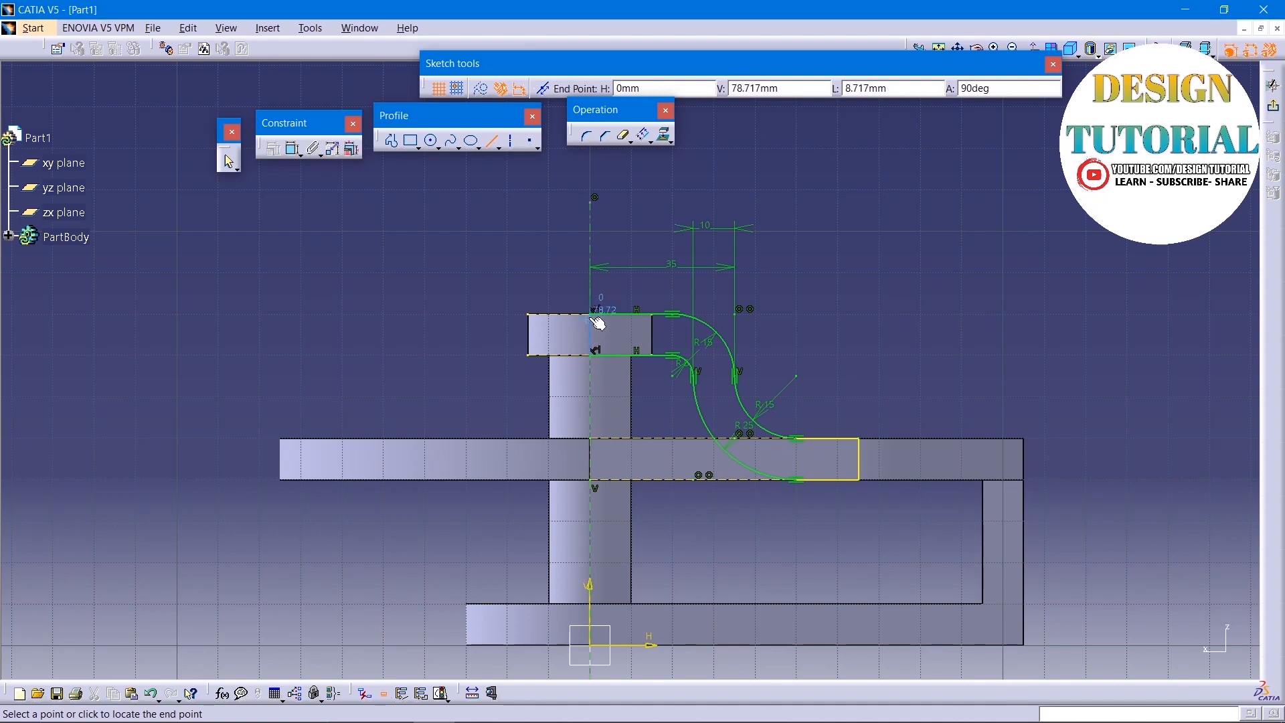
{"action": "left_click", "coordinate": [595, 317]}
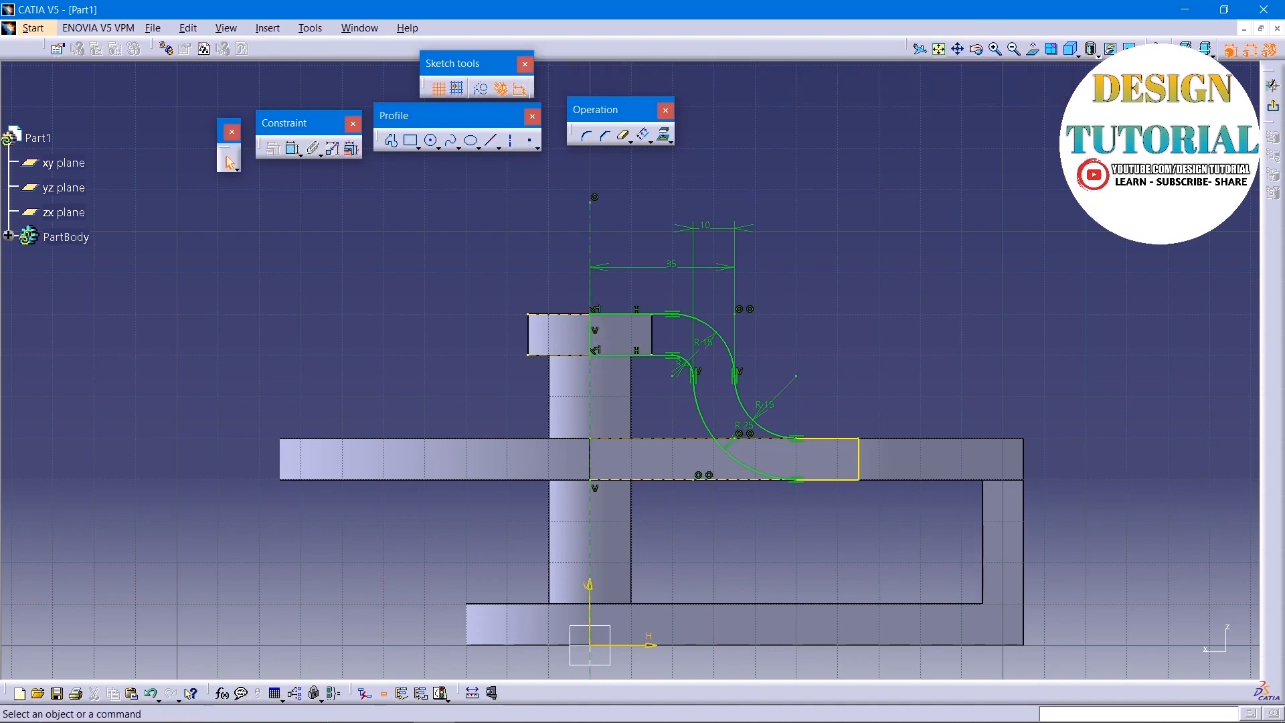
{"action": "left_click", "coordinate": [1273, 85]}
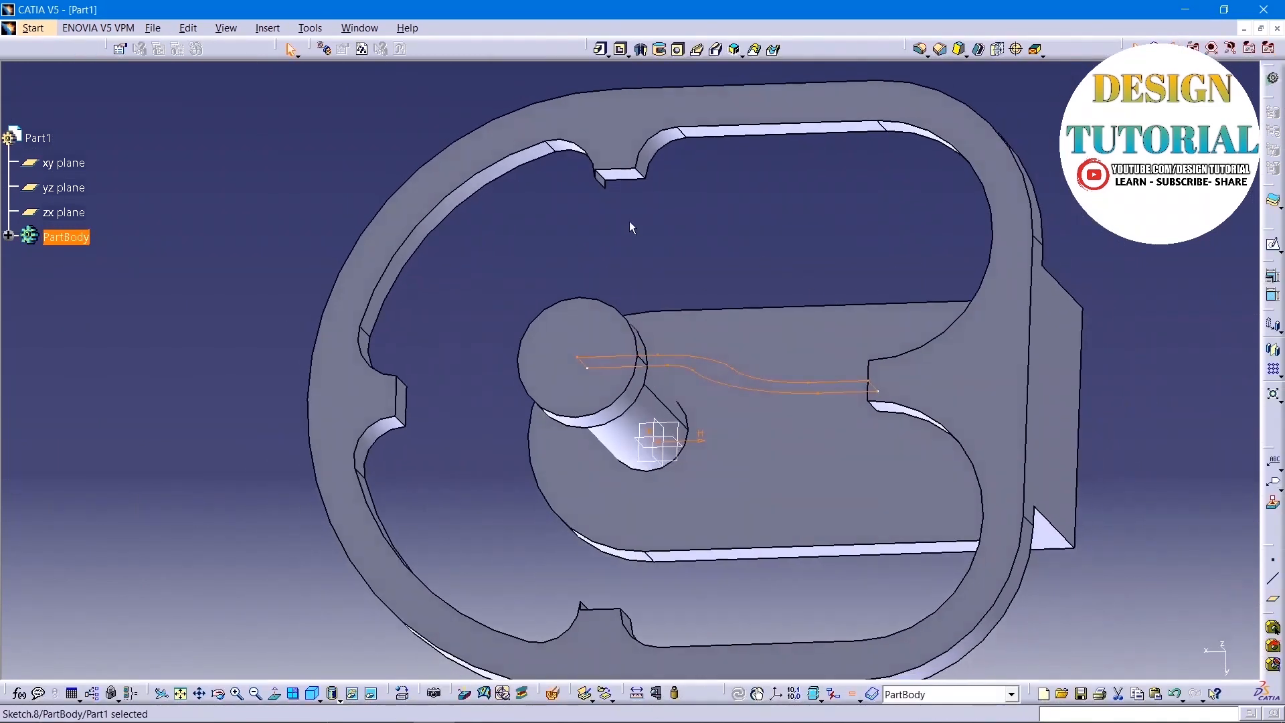
Step: Pad the curved profile with a length of 5 mm and mirrored extent to form the arm
{"action": "left_click", "coordinate": [601, 49]}
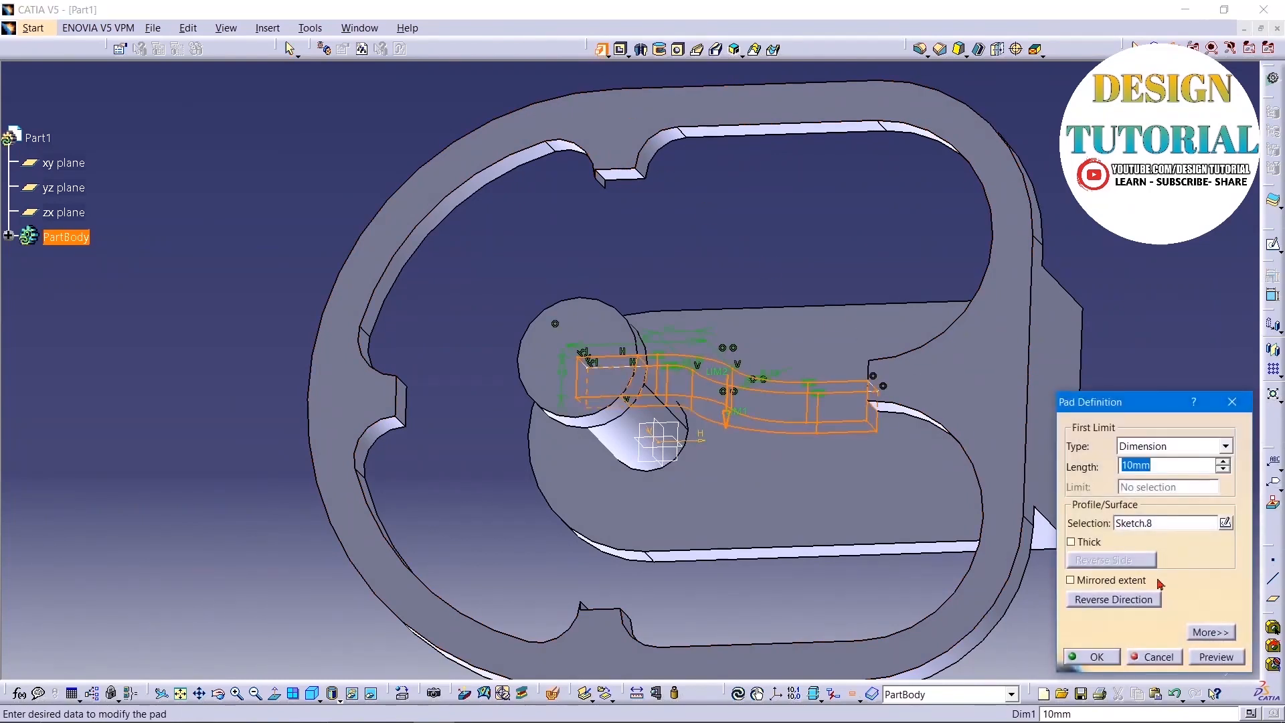
{"action": "left_click", "coordinate": [1094, 580]}
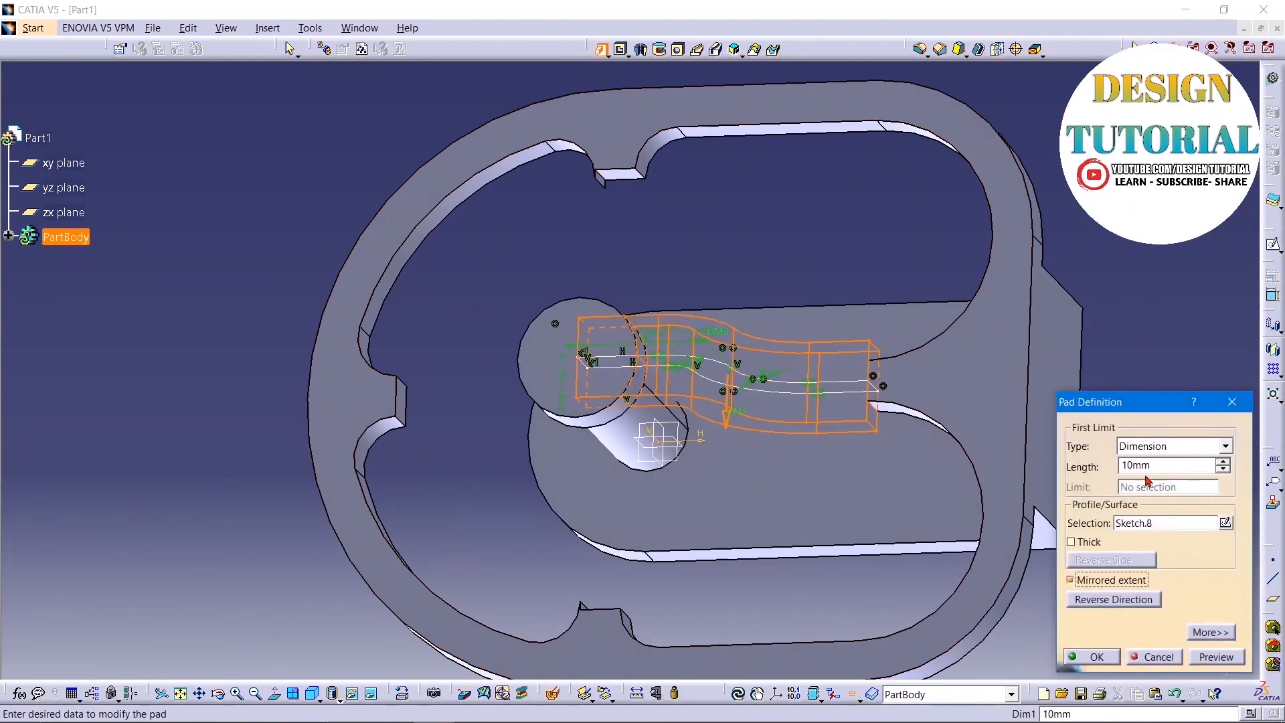
{"action": "left_click_drag", "start_coordinate": [1153, 465], "coordinate": [1100, 473]}
{"action": "left_click", "coordinate": [823, 253]}
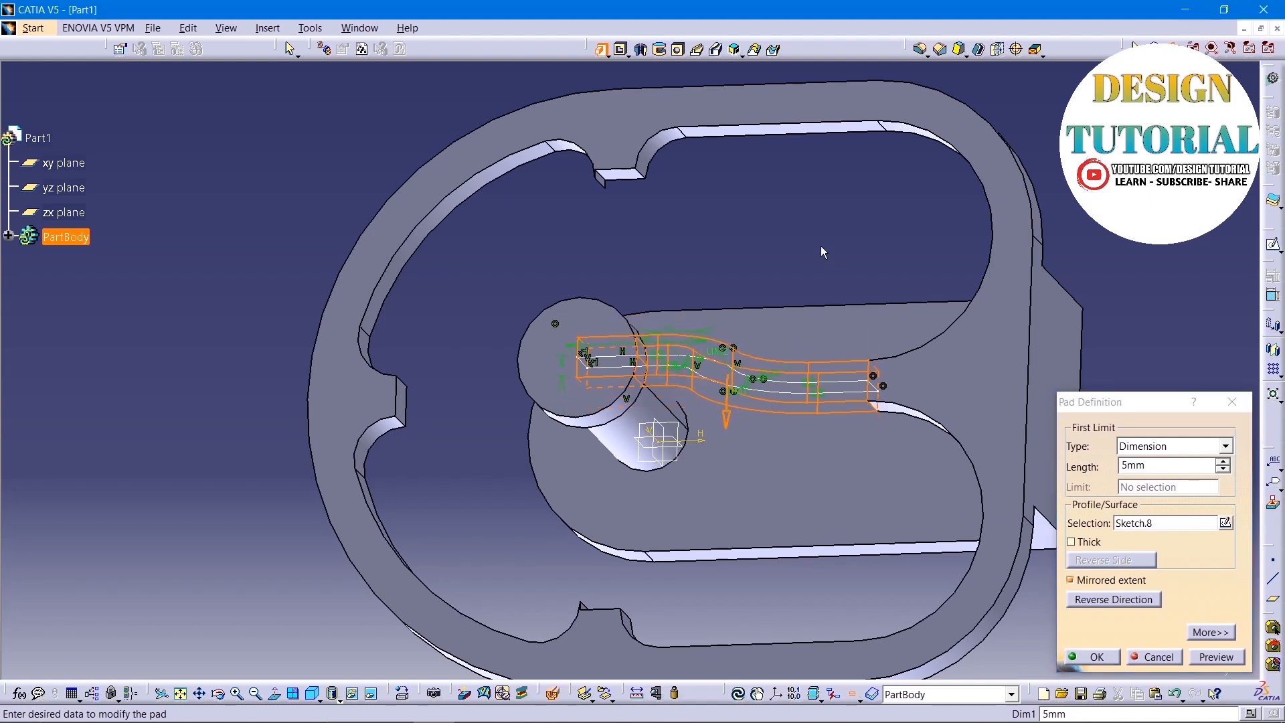
{"action": "left_click", "coordinate": [1217, 659]}
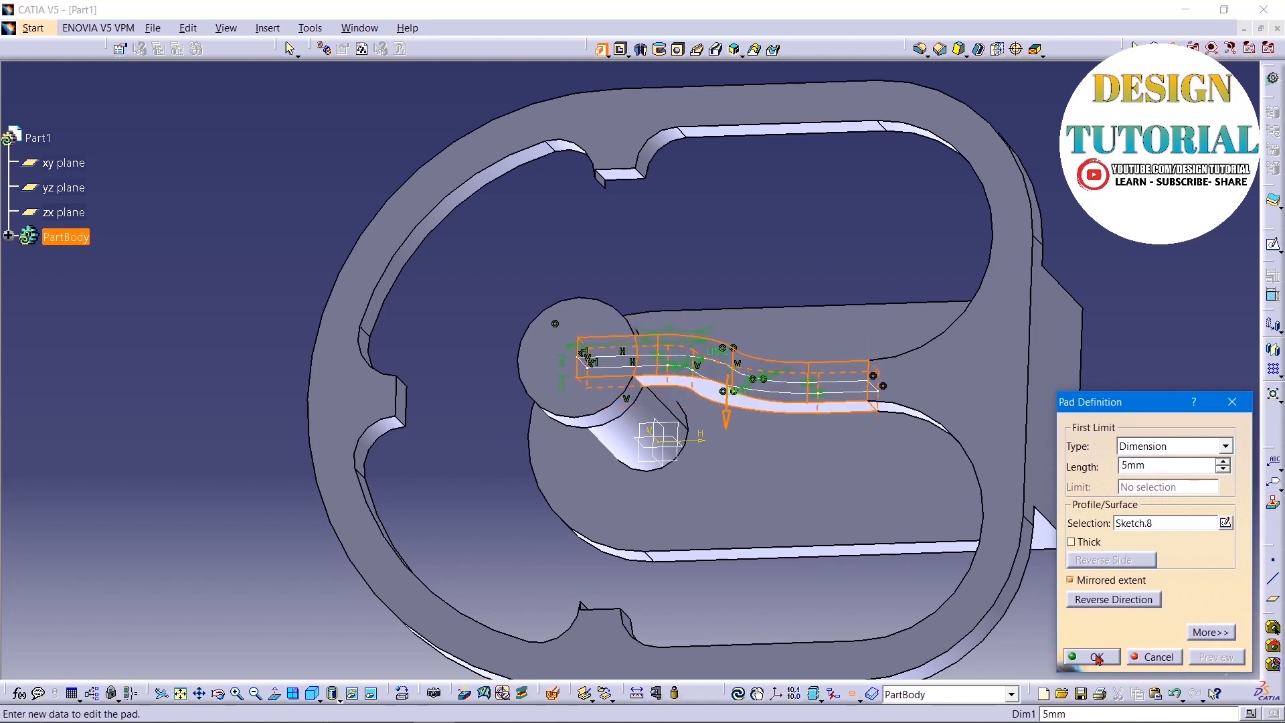
{"action": "left_click", "coordinate": [1097, 657]}
Step: Create a circular pattern of the curved arm with 4 instances at 90 deg spacing, using the top plate's upper face as reference
{"action": "left_click", "coordinate": [263, 29]}
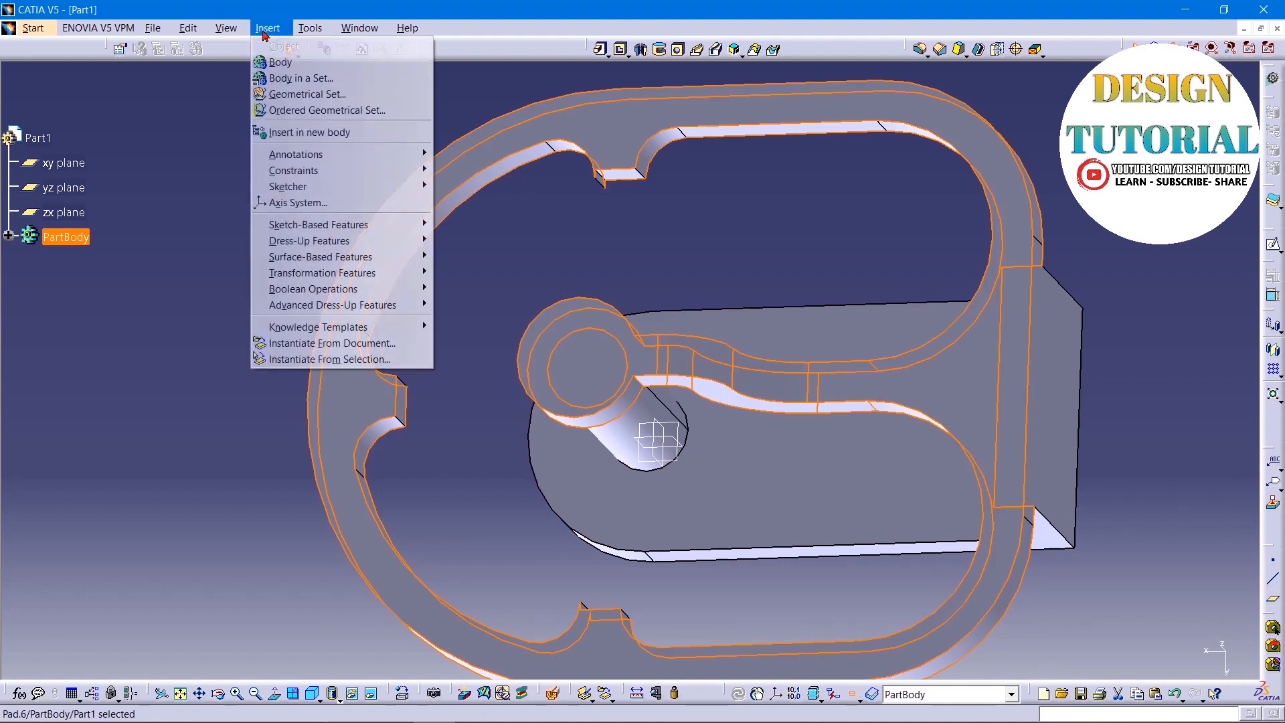
{"action": "mouse_move", "coordinate": [348, 281]}
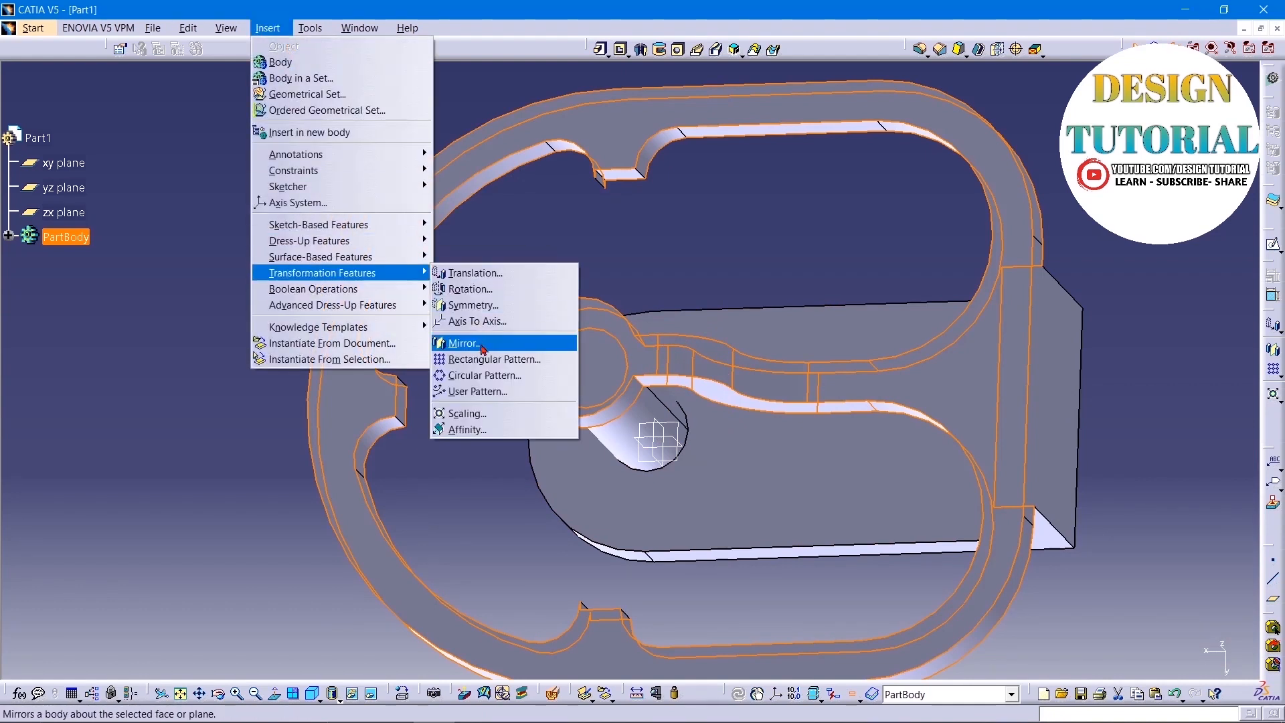
{"action": "left_click", "coordinate": [482, 375]}
{"action": "left_click_drag", "start_coordinate": [1079, 473], "coordinate": [937, 468]}
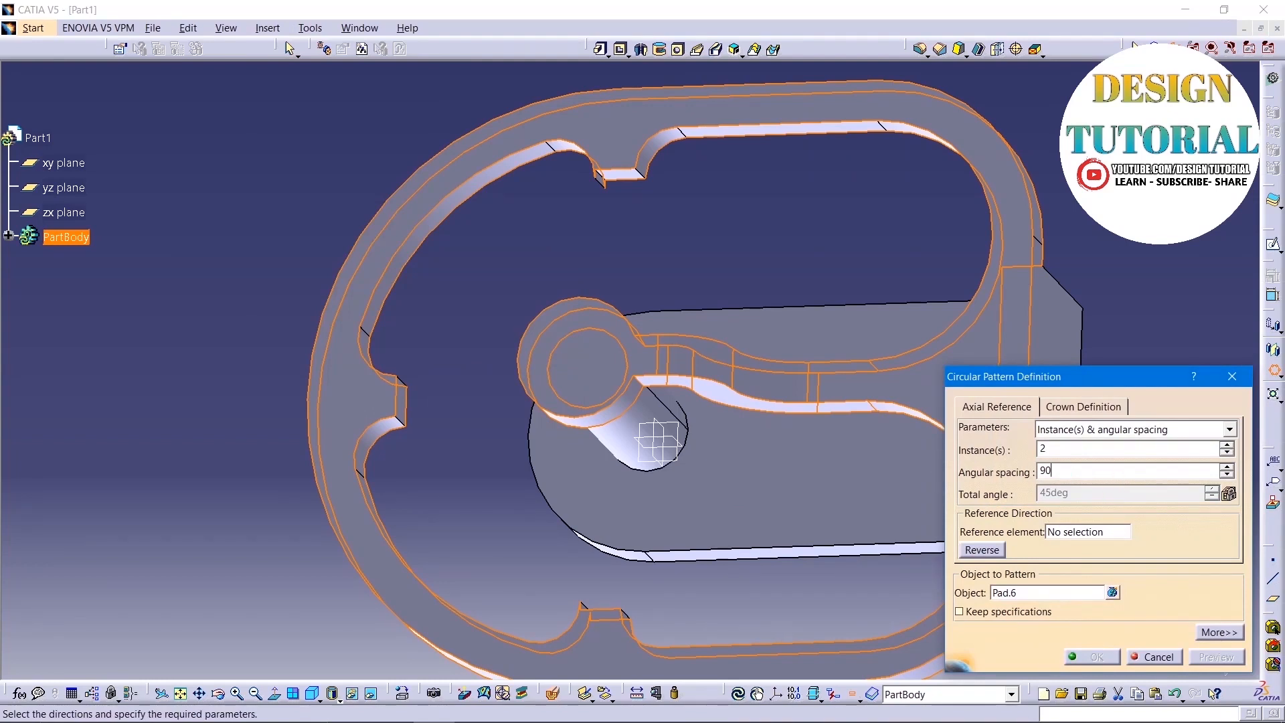
{"action": "type", "text": "90"}
{"action": "left_click", "coordinate": [1094, 533]}
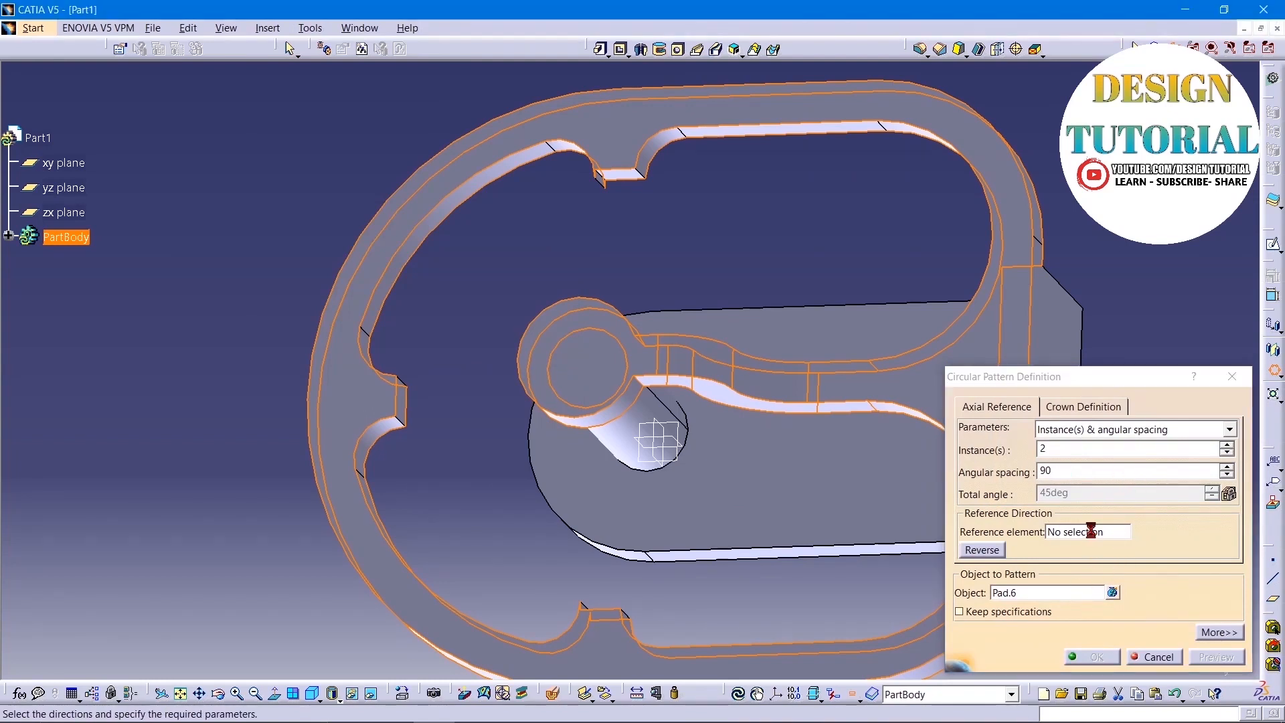
{"action": "left_click", "coordinate": [1002, 182]}
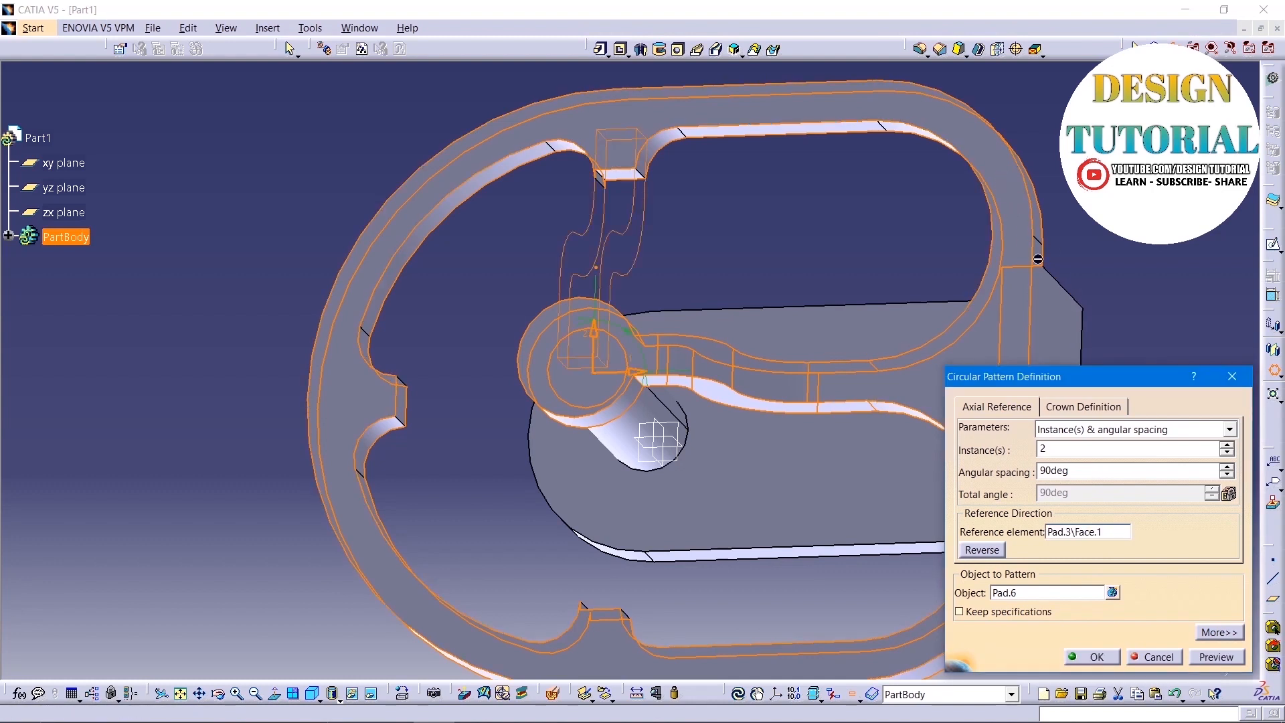
{"action": "left_click", "coordinate": [1228, 446]}
{"action": "left_click", "coordinate": [1228, 446]}
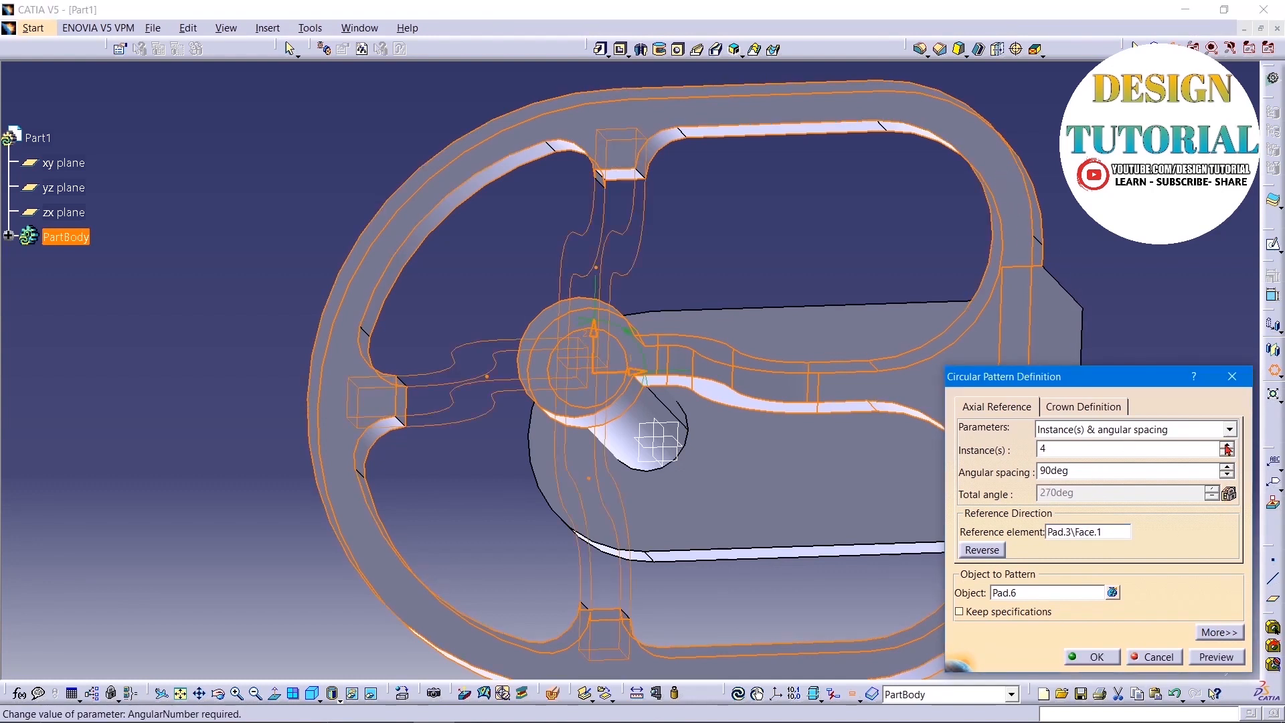
{"action": "left_click", "coordinate": [1215, 657]}
{"action": "left_click", "coordinate": [1106, 659]}
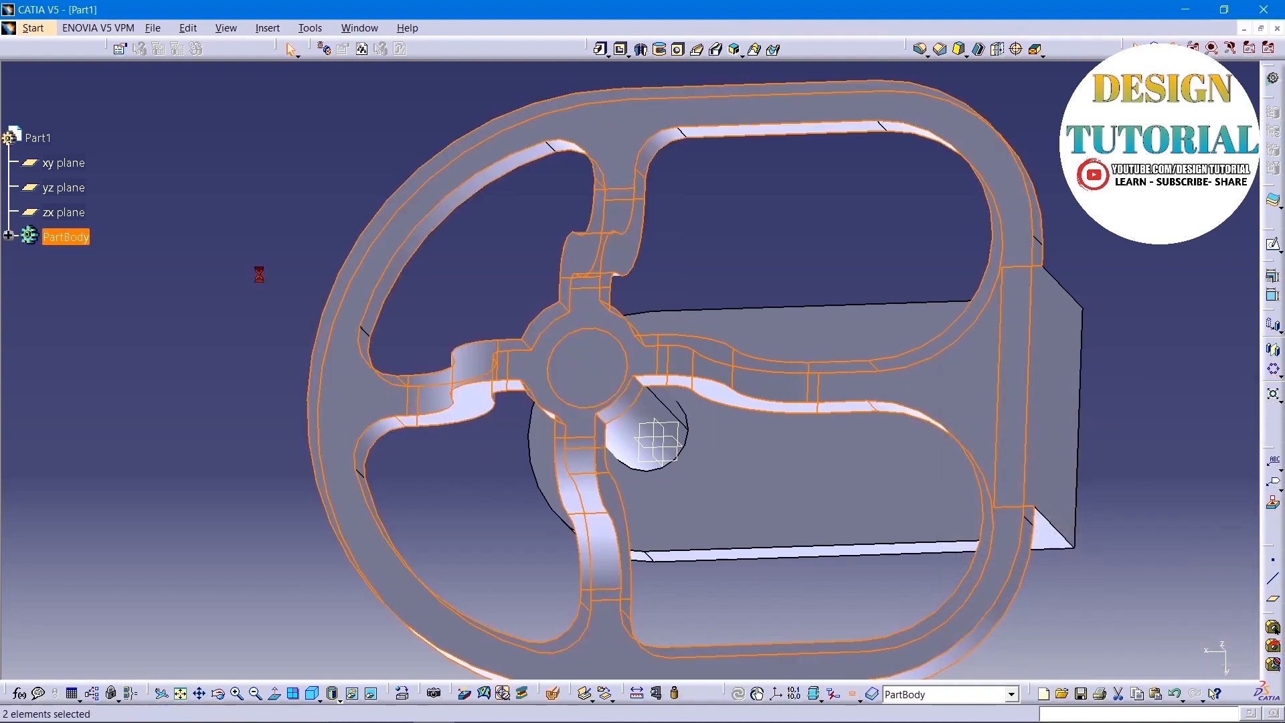
Step: Examine the patterned arms and the overall part by orbiting the model and shifting it horizontally and vertically
{"action": "middle_click_drag", "start_coordinate": [742, 315], "coordinate": [989, 379], "text": "ctrl"}
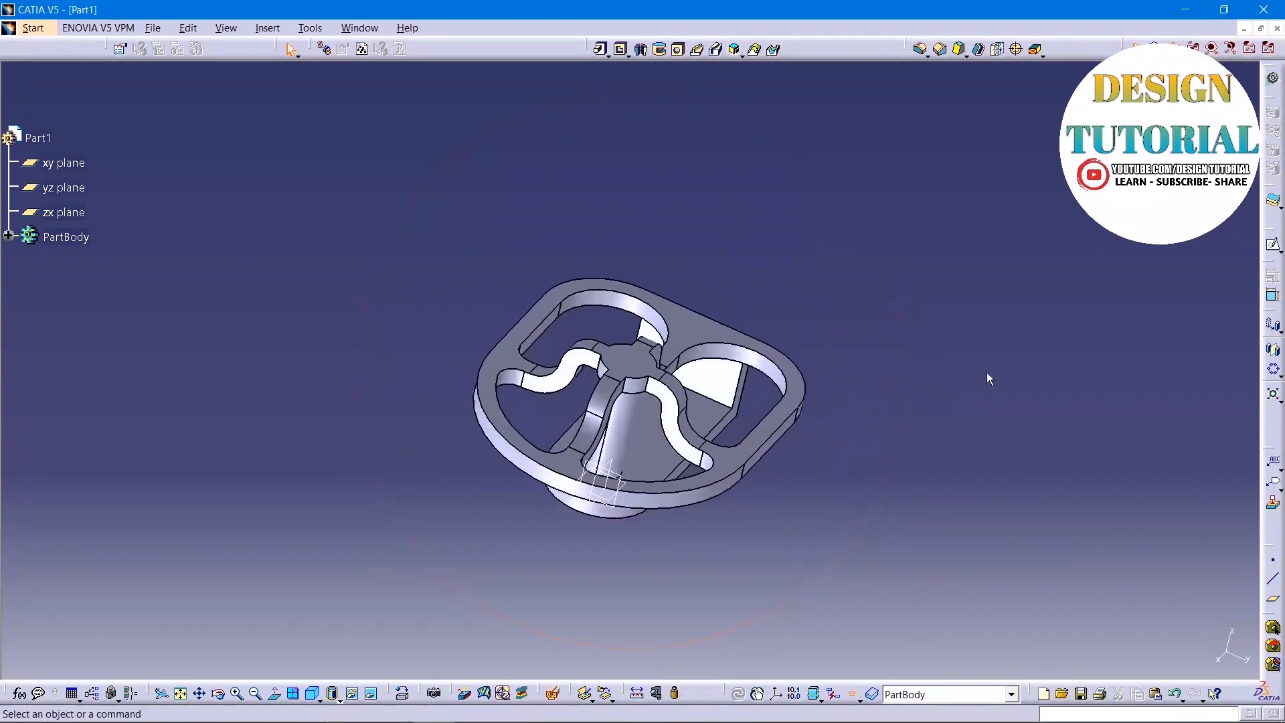
{"action": "middle_click_drag", "start_coordinate": [714, 521], "coordinate": [1009, 484], "text": "ctrl"}
{"action": "scroll", "coordinate": [818, 332], "scroll_direction": "up", "scroll_amount": 2}
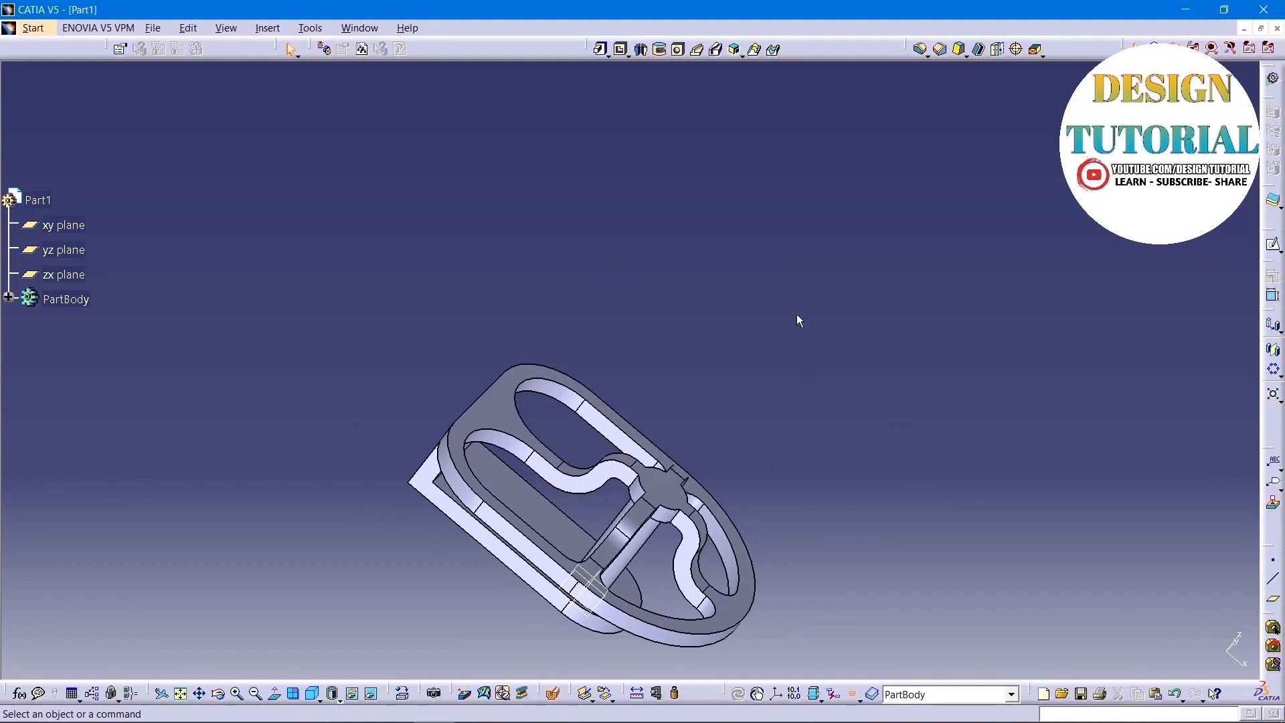
{"action": "middle_click_drag", "start_coordinate": [755, 324], "coordinate": [857, 299], "text": "ctrl"}
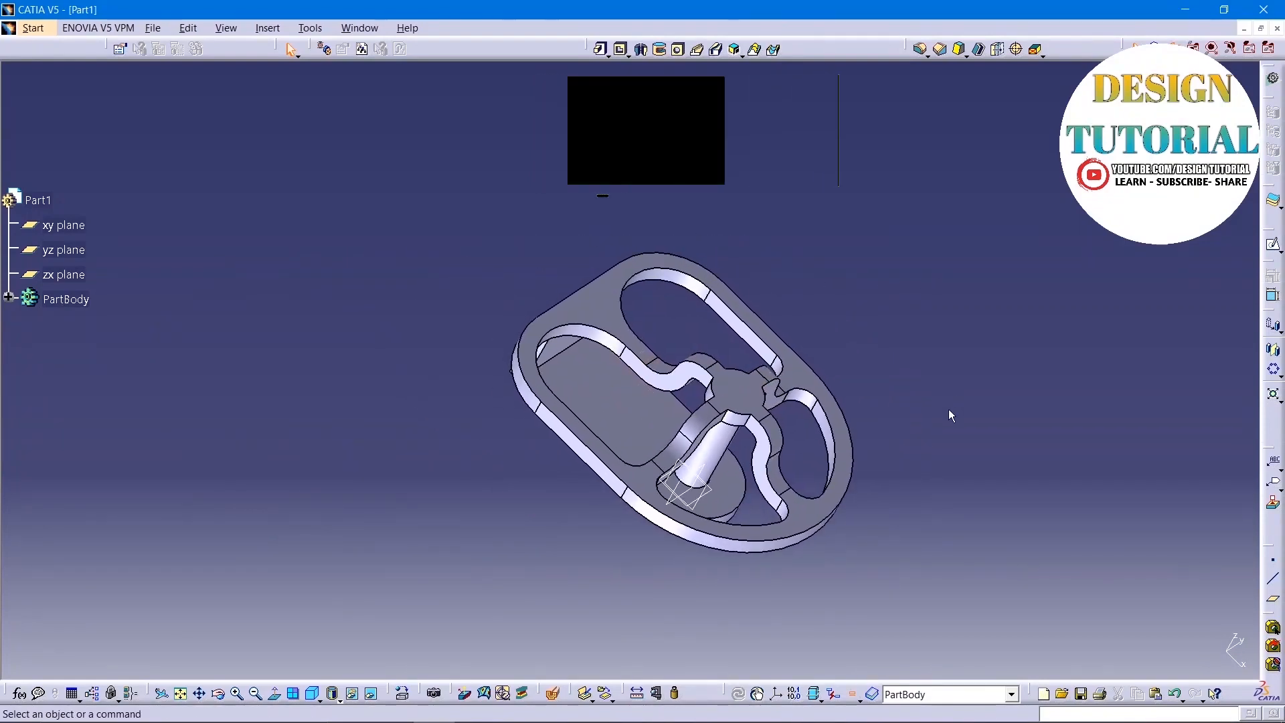
{"action": "key", "text": "ctrl+Left"}
{"action": "key", "text": "ctrl+Left"}
{"action": "key", "text": "ctrl+Left"}
{"action": "key", "text": "ctrl+Left"}
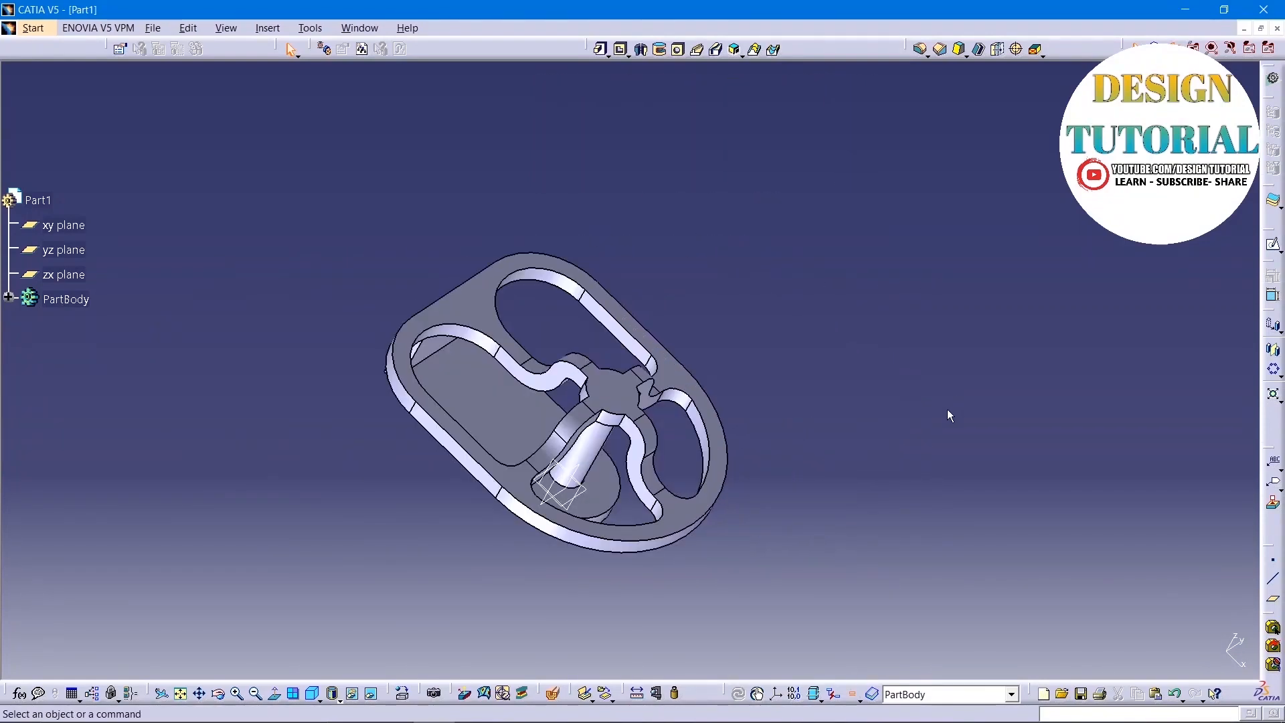
{"action": "key", "text": "ctrl+Right"}
{"action": "key", "text": "ctrl+Right"}
{"action": "key", "text": "ctrl+Right"}
{"action": "key", "text": "ctrl+Right"}
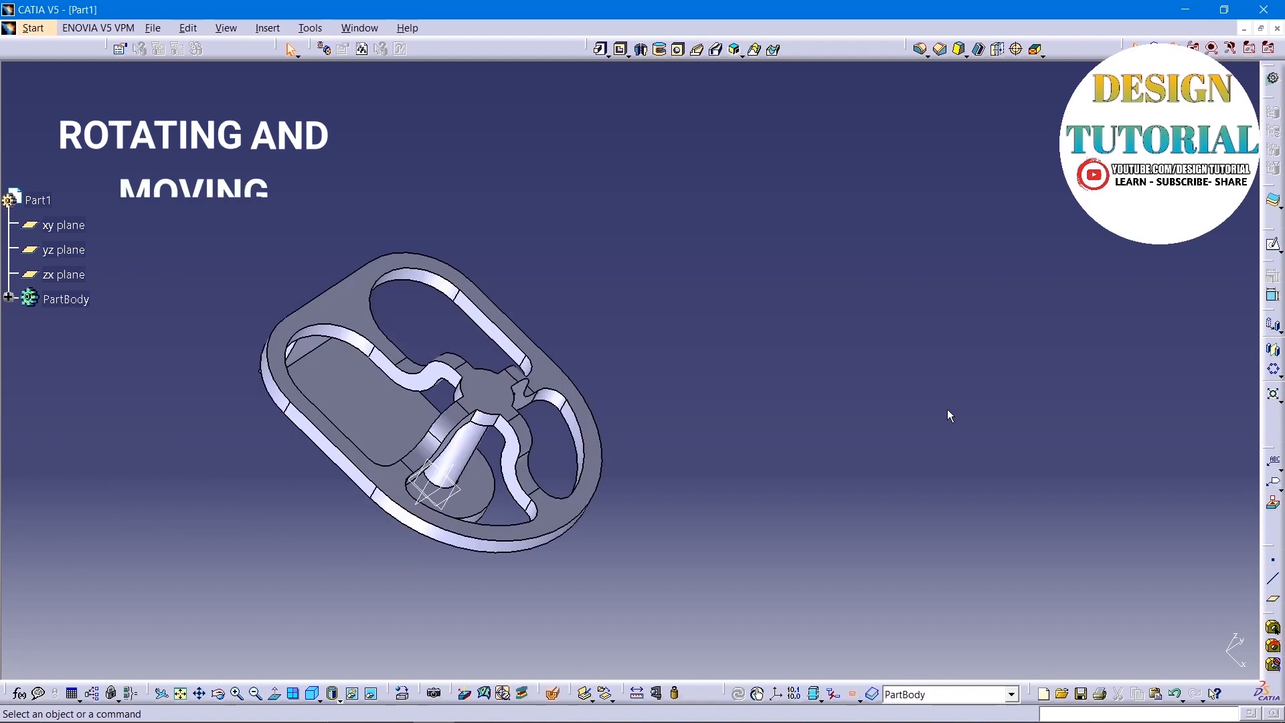
{"action": "key", "text": "ctrl+Down"}
{"action": "key", "text": "ctrl+Down"}
{"action": "key", "text": "ctrl+Up"}
{"action": "key", "text": "ctrl+Up"}
{"action": "key", "text": "ctrl+Up"}
{"action": "key", "text": "ctrl+Up"}
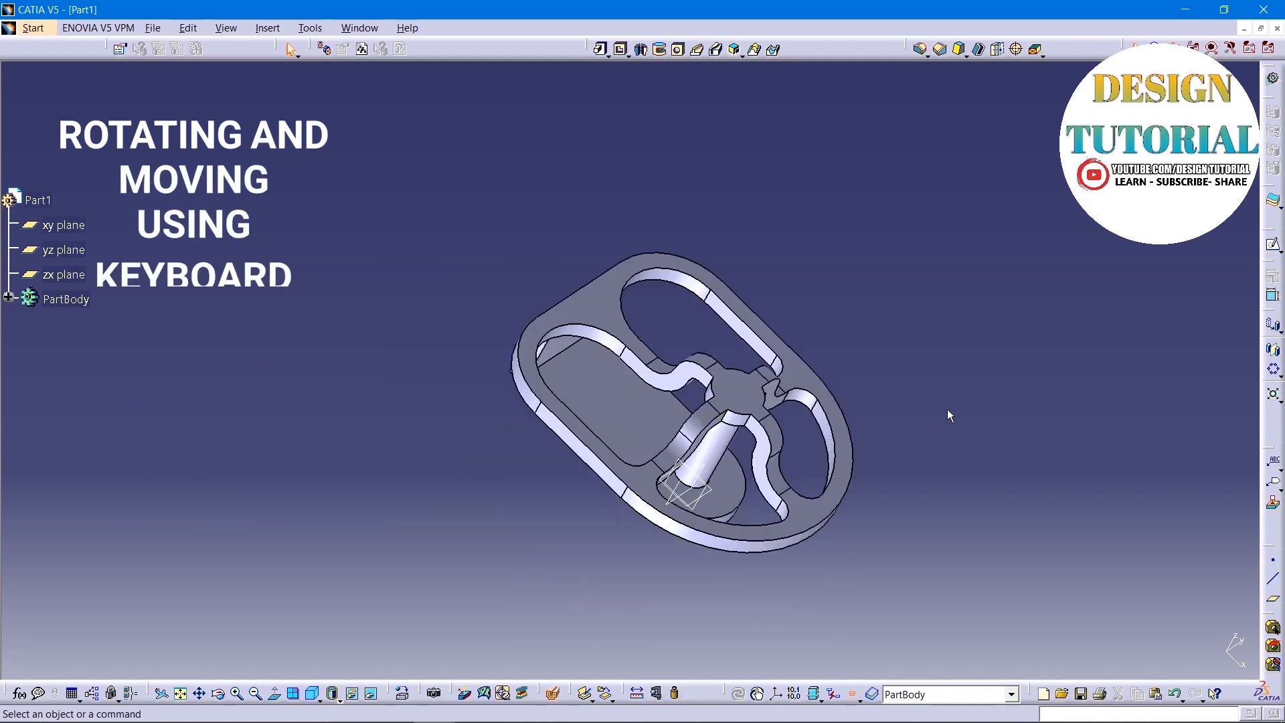
{"action": "key", "text": "ctrl+Down"}
{"action": "key", "text": "ctrl+Down"}
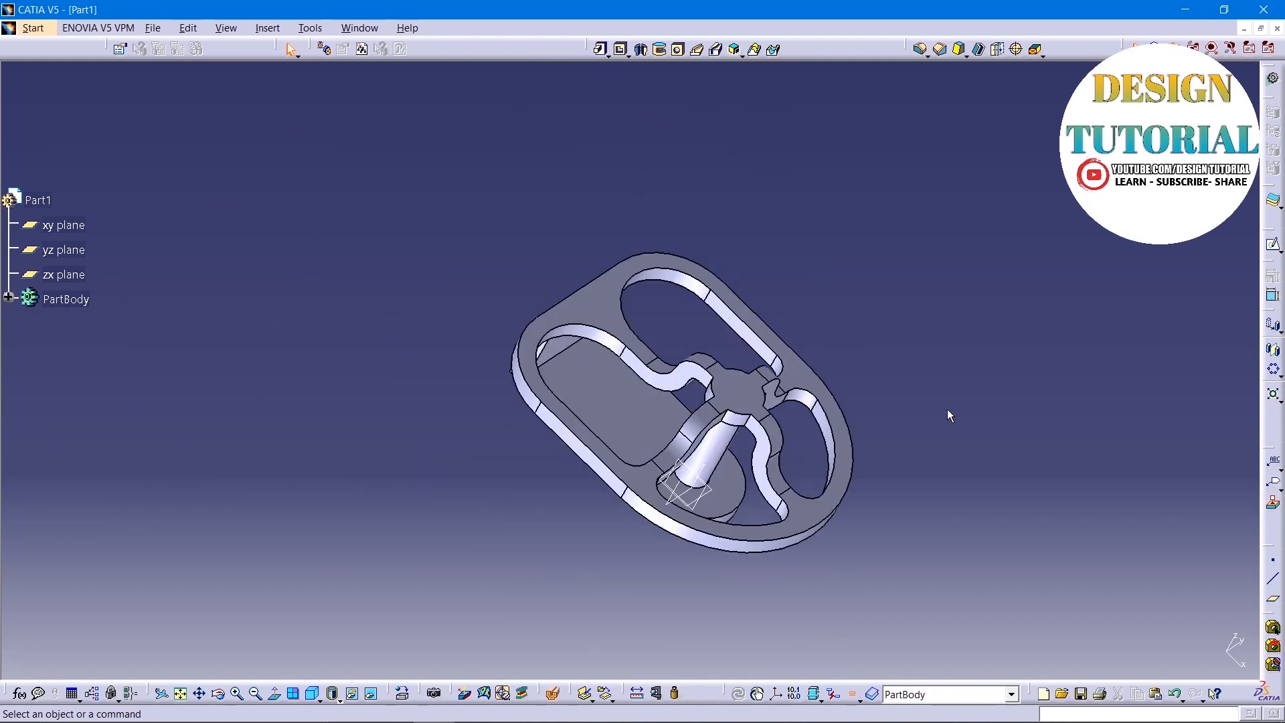
Step: Rotate the finished part in increments to examine its sides, underside and spoked top
{"action": "key", "text": "shift+Up"}
{"action": "key", "text": "shift+Up"}
{"action": "key", "text": "shift+Up"}
{"action": "key", "text": "shift+Up"}
{"action": "key", "text": "shift+Up"}
{"action": "key", "text": "shift+Up"}
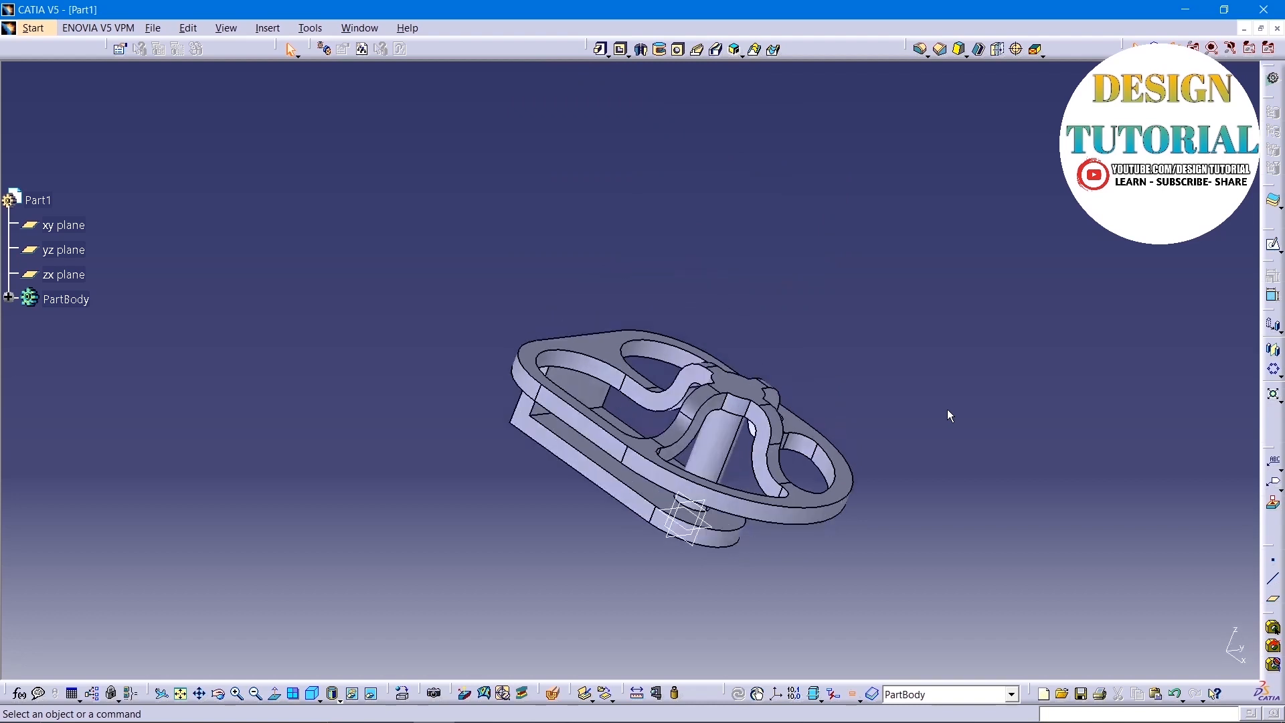
{"action": "key", "text": "shift+Right"}
{"action": "key", "text": "shift+Right"}
{"action": "key", "text": "shift+Right"}
{"action": "key", "text": "shift+Right"}
{"action": "key", "text": "shift+Right"}
{"action": "key", "text": "shift+Right"}
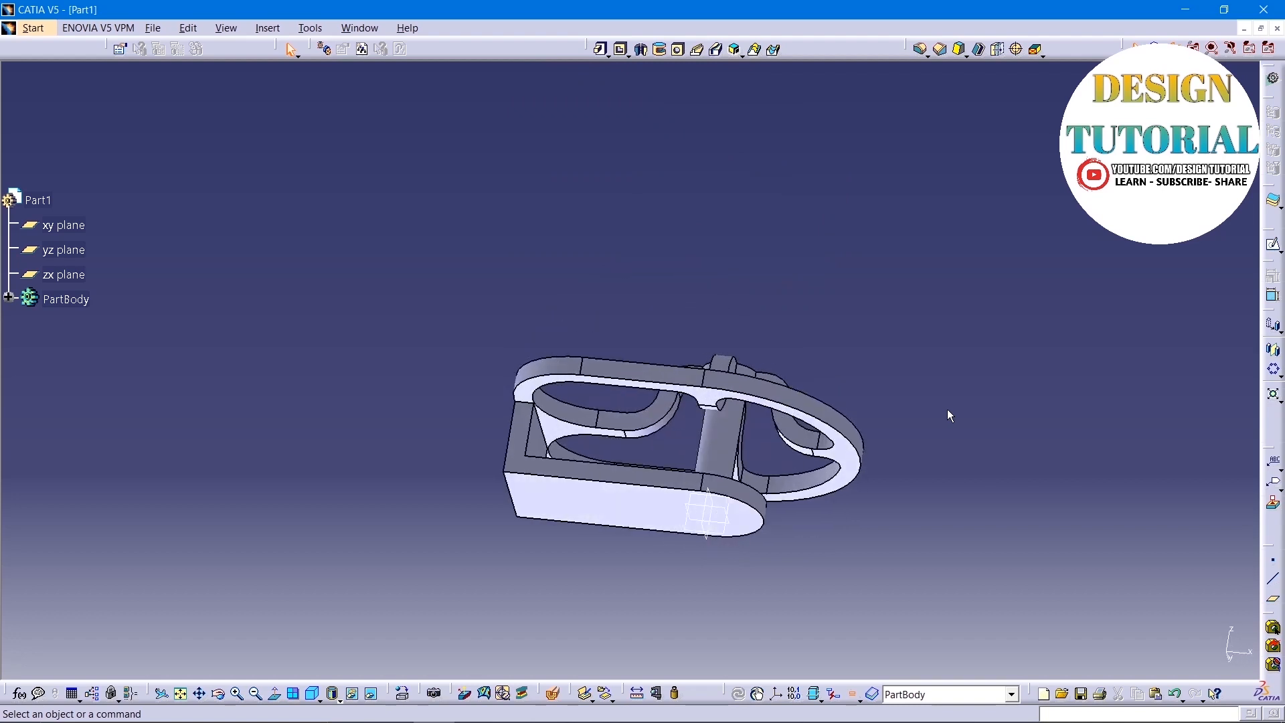
{"action": "key", "text": "shift+Up"}
{"action": "key", "text": "shift+Up"}
{"action": "key", "text": "shift+Up"}
{"action": "key", "text": "shift+Up"}
{"action": "key", "text": "shift+Up"}
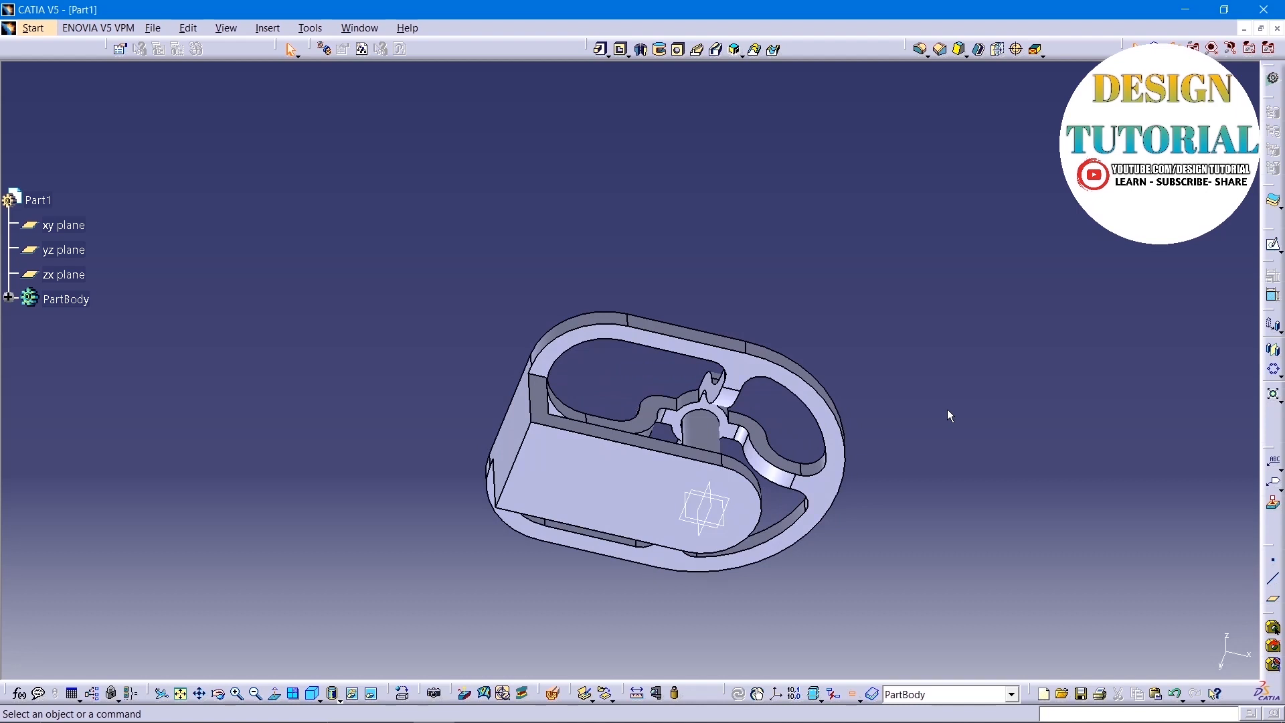
{"action": "key", "text": "shift+Down"}
{"action": "key", "text": "shift+Down"}
{"action": "key", "text": "shift+Down"}
{"action": "key", "text": "shift+Down"}
{"action": "key", "text": "shift+Down"}
{"action": "key", "text": "shift+Left"}
{"action": "key", "text": "shift+Left"}
{"action": "key", "text": "shift+Down"}
{"action": "key", "text": "shift+Down"}
{"action": "key", "text": "shift+Down"}
{"action": "key", "text": "shift+Down"}
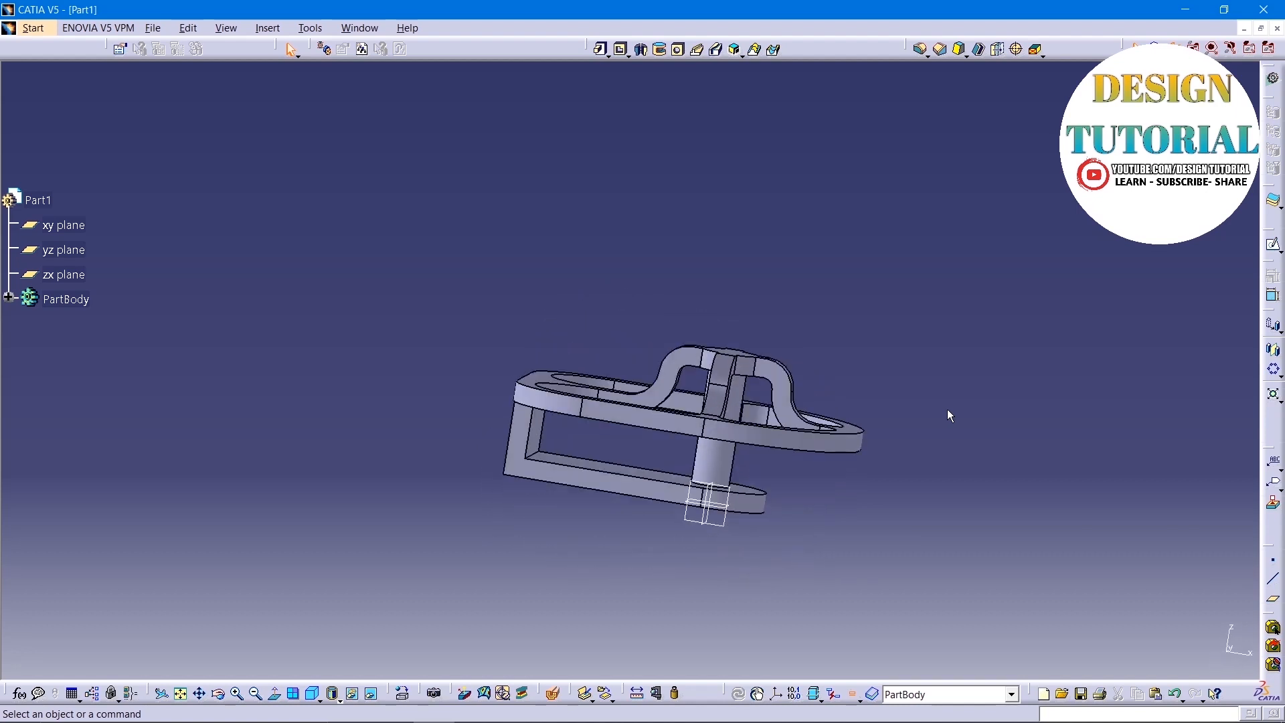
{"action": "key", "text": "shift+Down"}
{"action": "key", "text": "shift+Right"}
{"action": "key", "text": "shift+Left"}
{"action": "key", "text": "shift+Up"}
{"action": "key", "text": "shift+Down"}
{"action": "key", "text": "shift+Down"}
{"action": "key", "text": "shift+Down"}
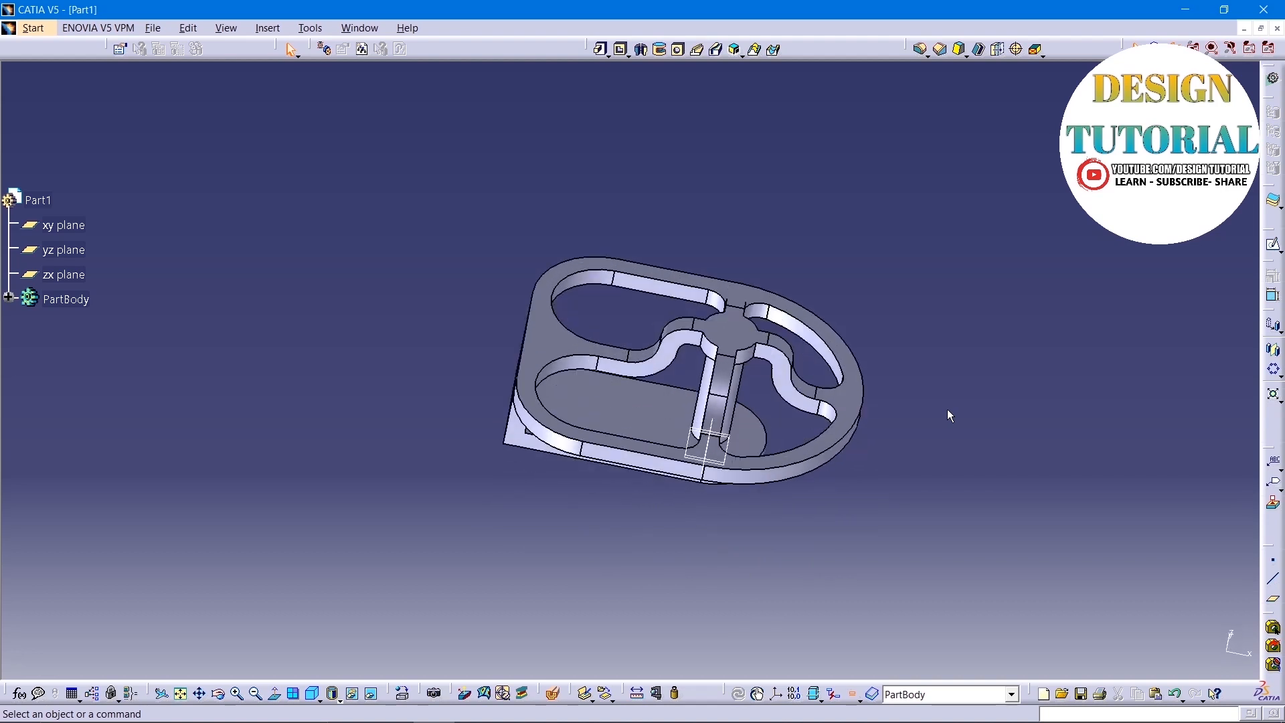